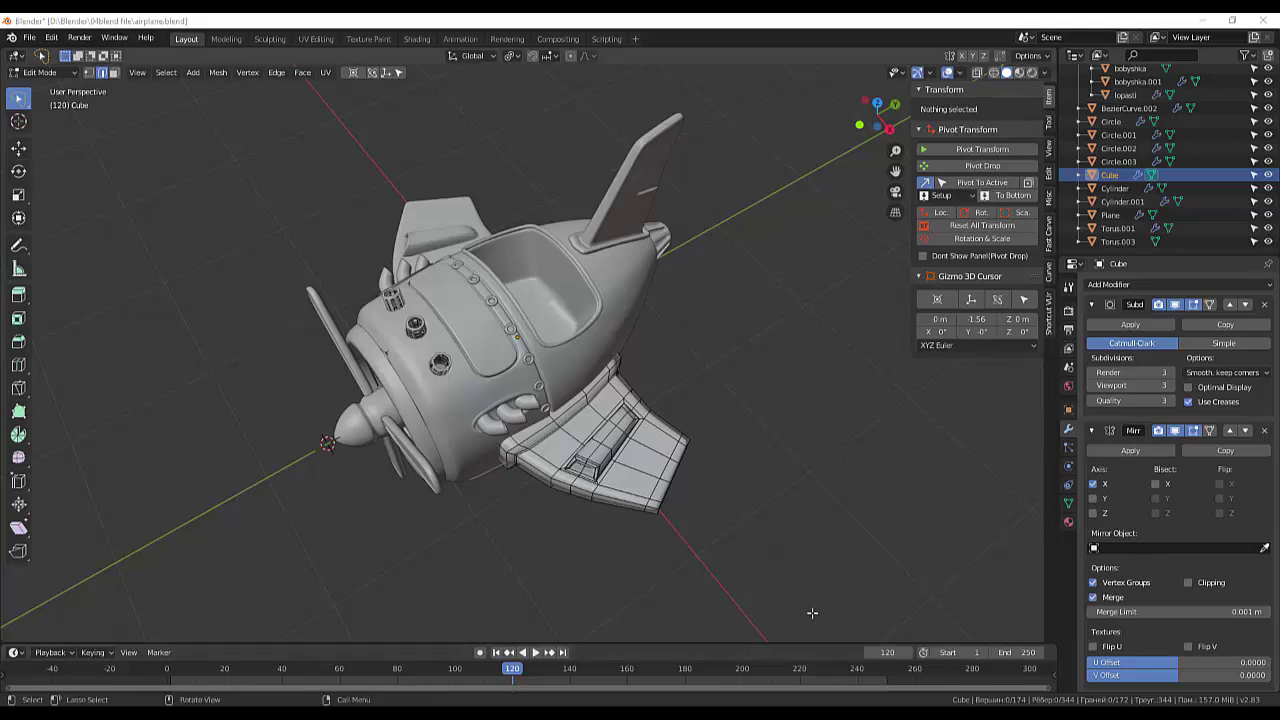
- In face select mode, select three adjacent faces near the wing tip
mouse_move(820, 584)
middle_down()
mouse_move(837, 629)
mouse_move(923, 534)
mouse_move(1025, 515)
mouse_move(1011, 606)
mouse_move(876, 589)
mouse_move(809, 549)
middle_up()
scroll(790, 540, up, 3)
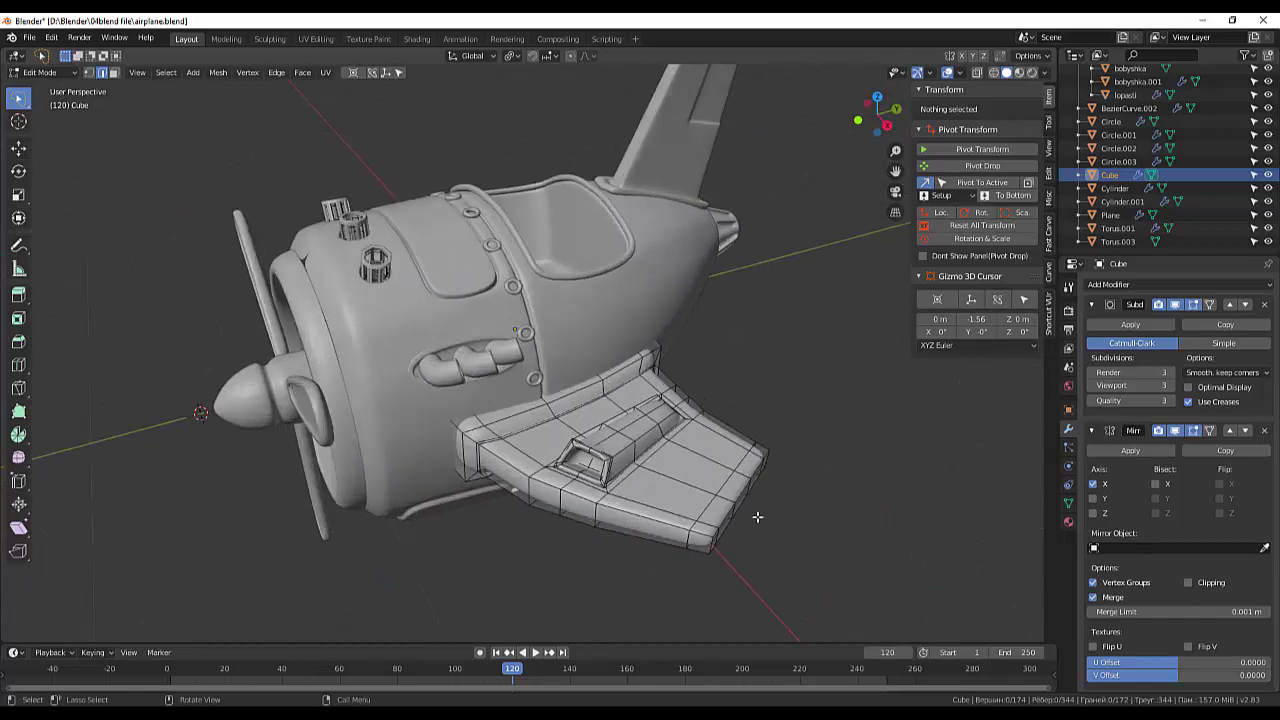
click(697, 497)
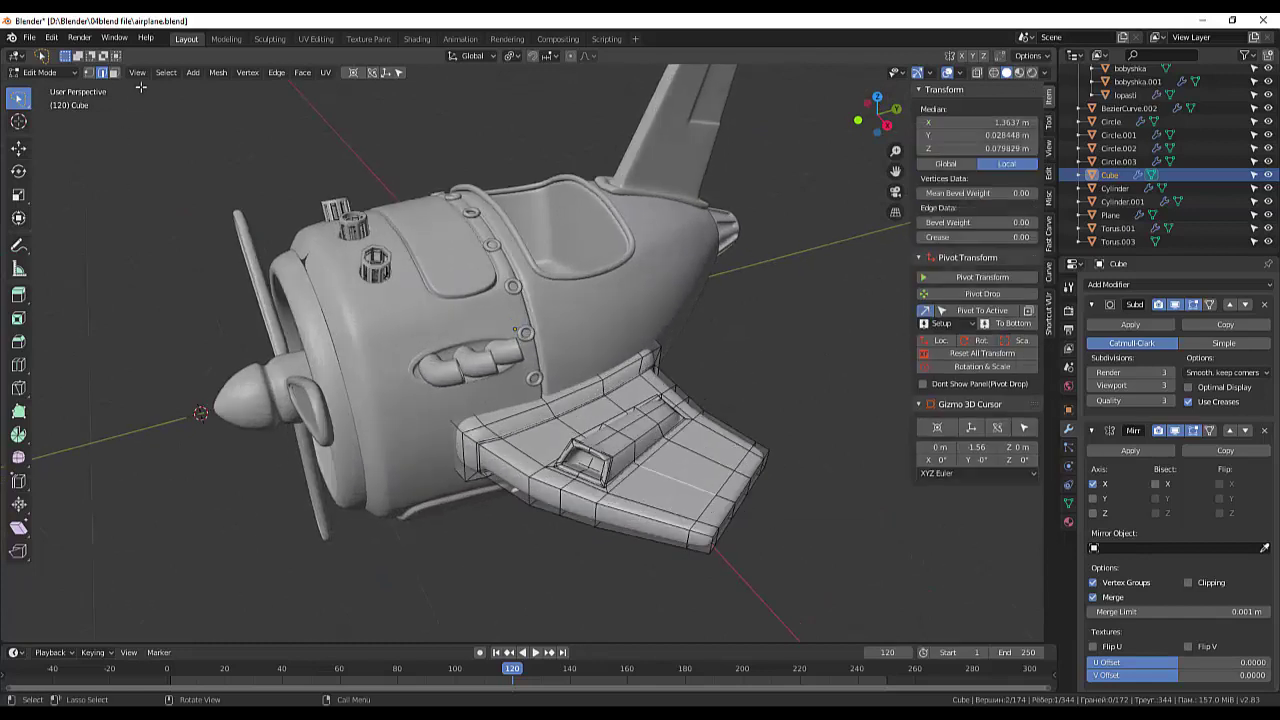
click(114, 72)
click(696, 445)
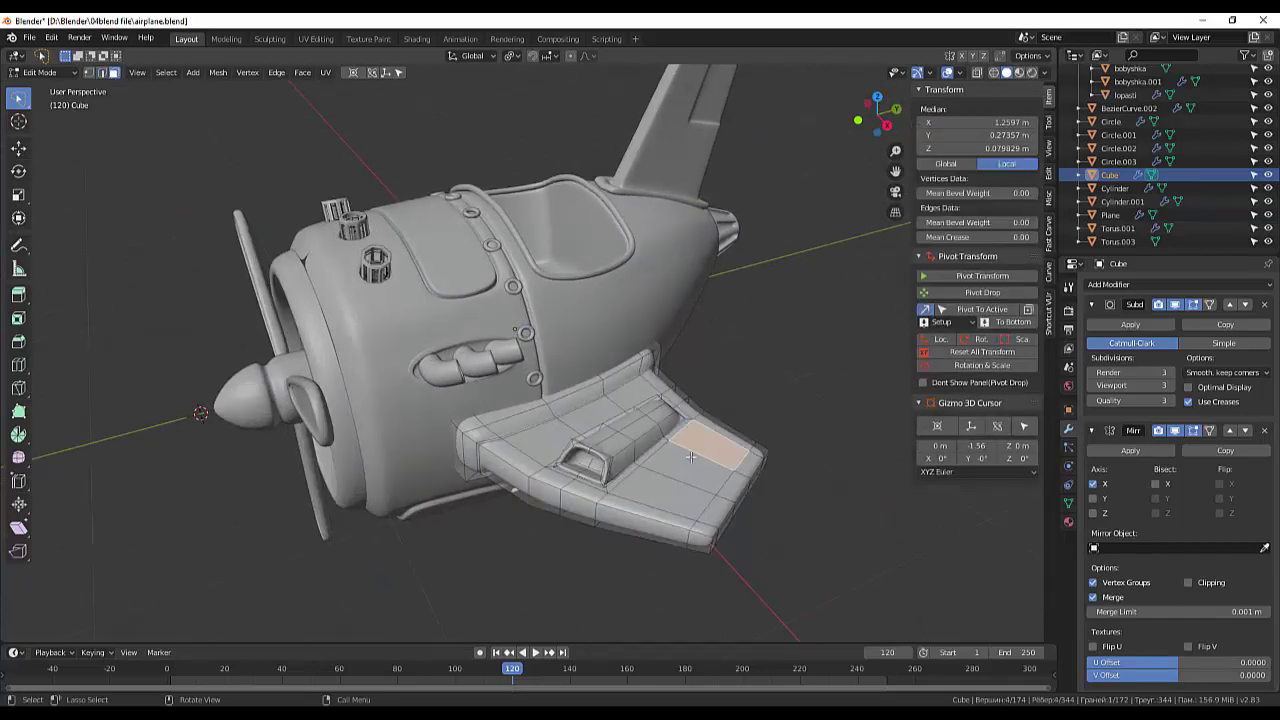
shift+click(680, 470)
shift+click(664, 494)
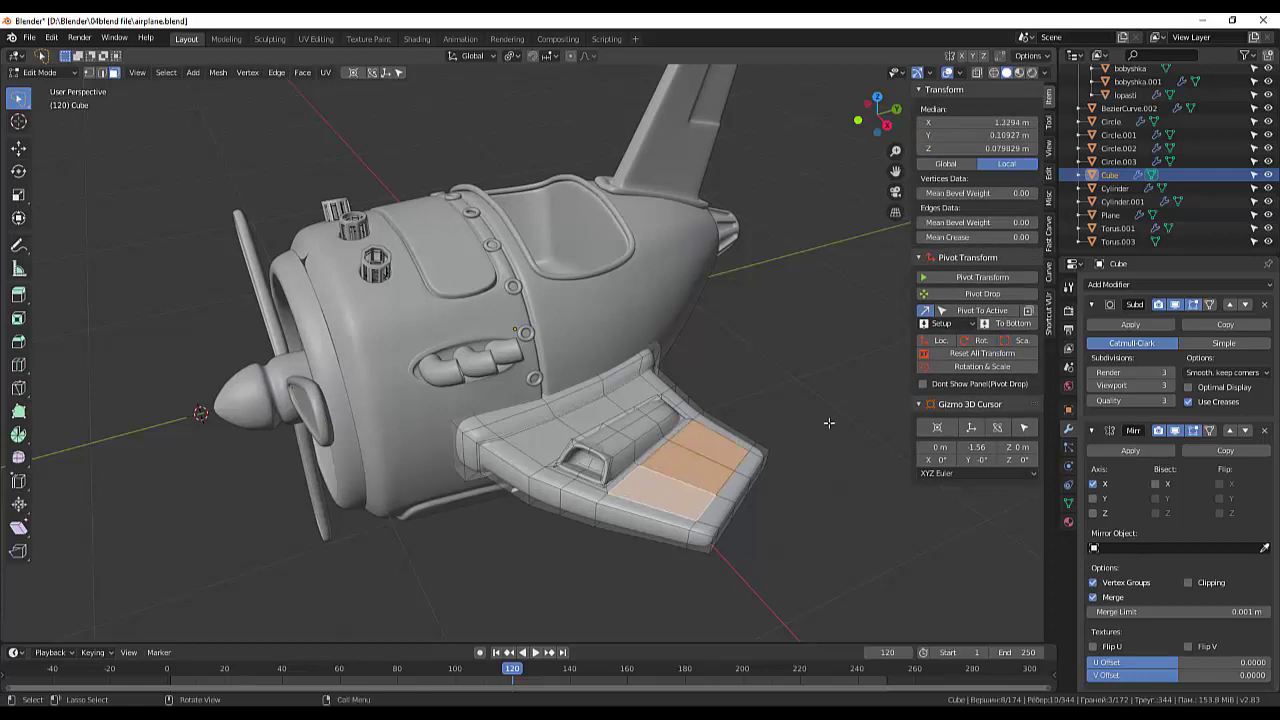
mouse_move(846, 410)
middle_down()
mouse_move(904, 458)
mouse_move(867, 446)
middle_up()
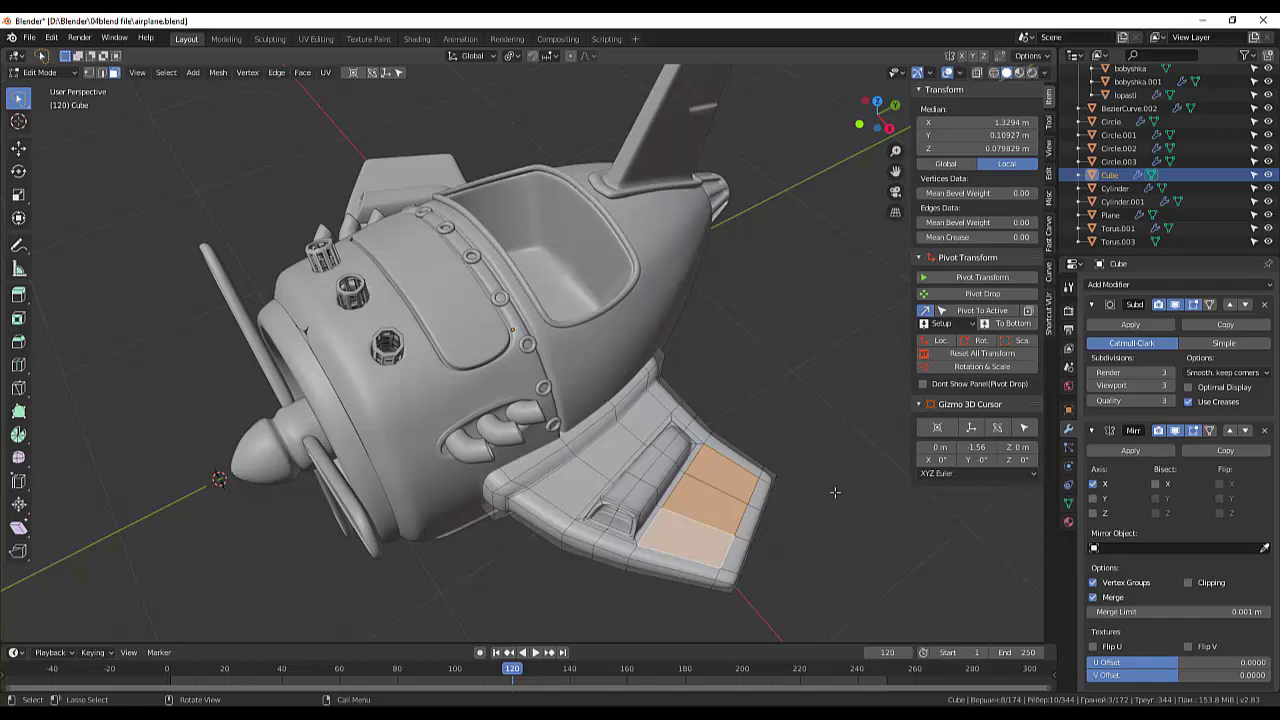
- Inset the selected wing faces and extrude them upward into a raised housing
key(i)
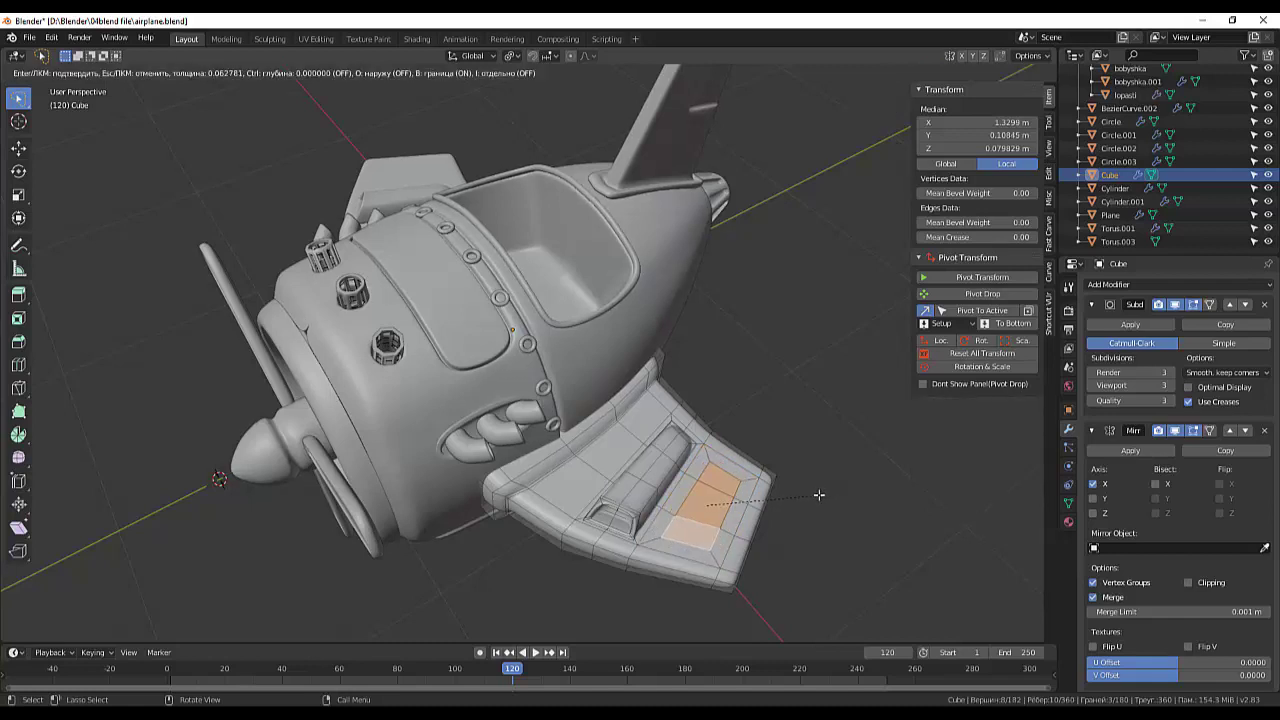
click(817, 494)
middle_drag(817, 494, 759, 436)
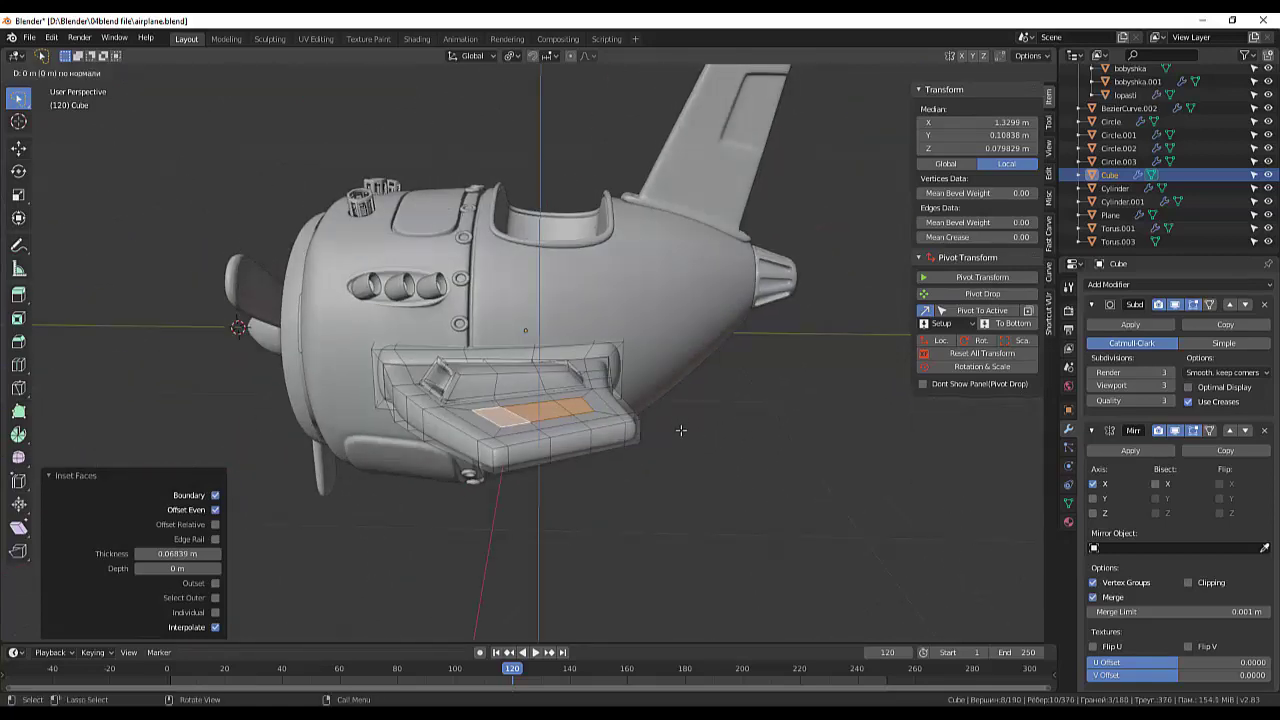
key(e)
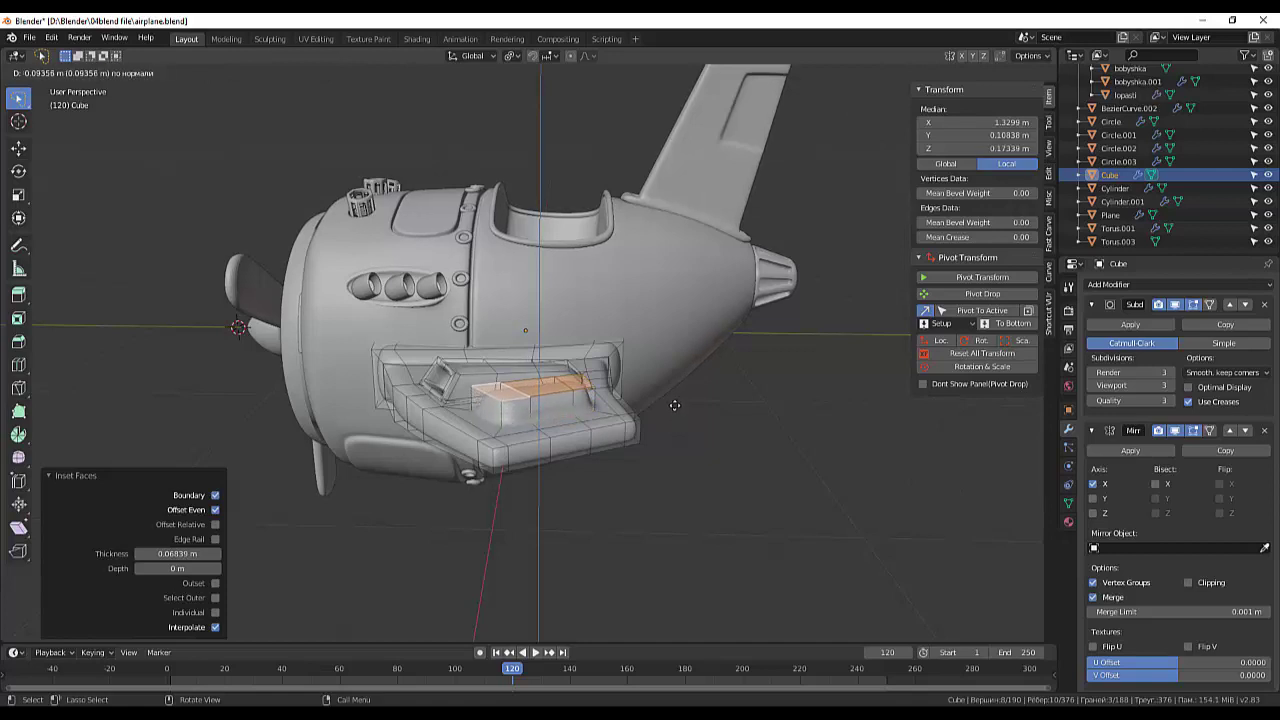
click(683, 404)
middle_drag(777, 414, 704, 417)
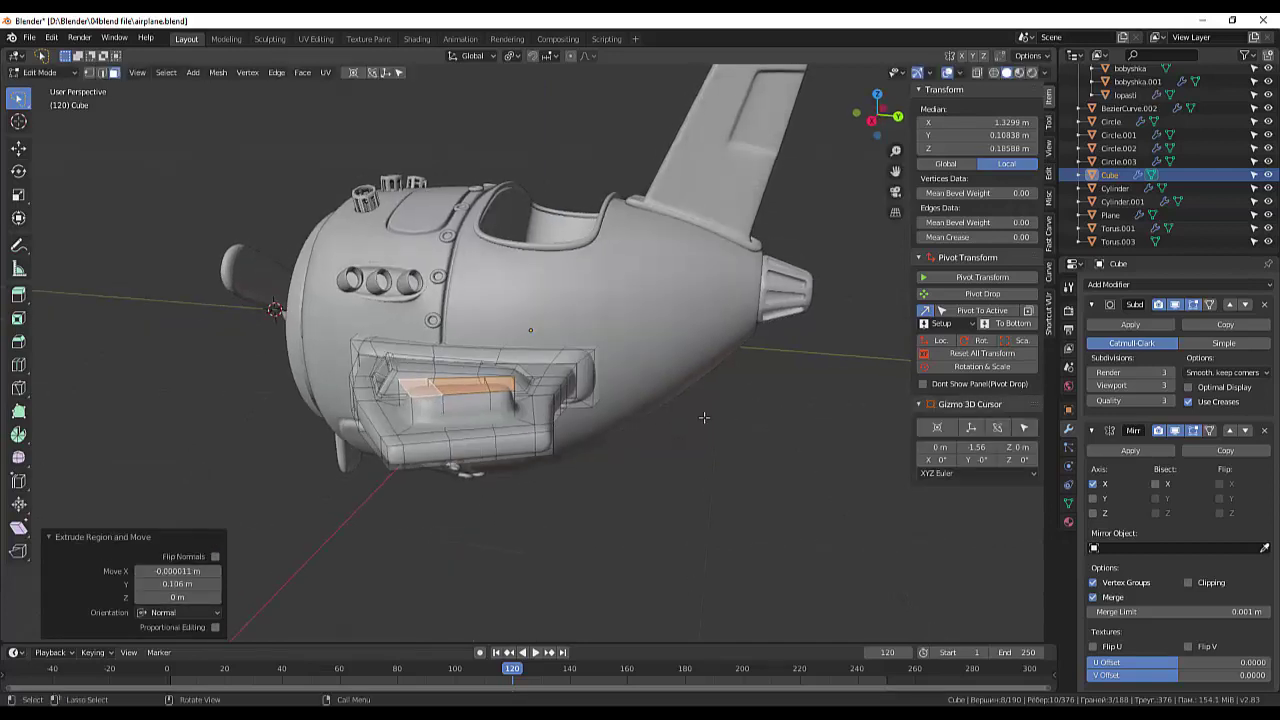
- Rotate the raised faces 13.7° on Z and nudge them into place
key(r)
click(512, 428)
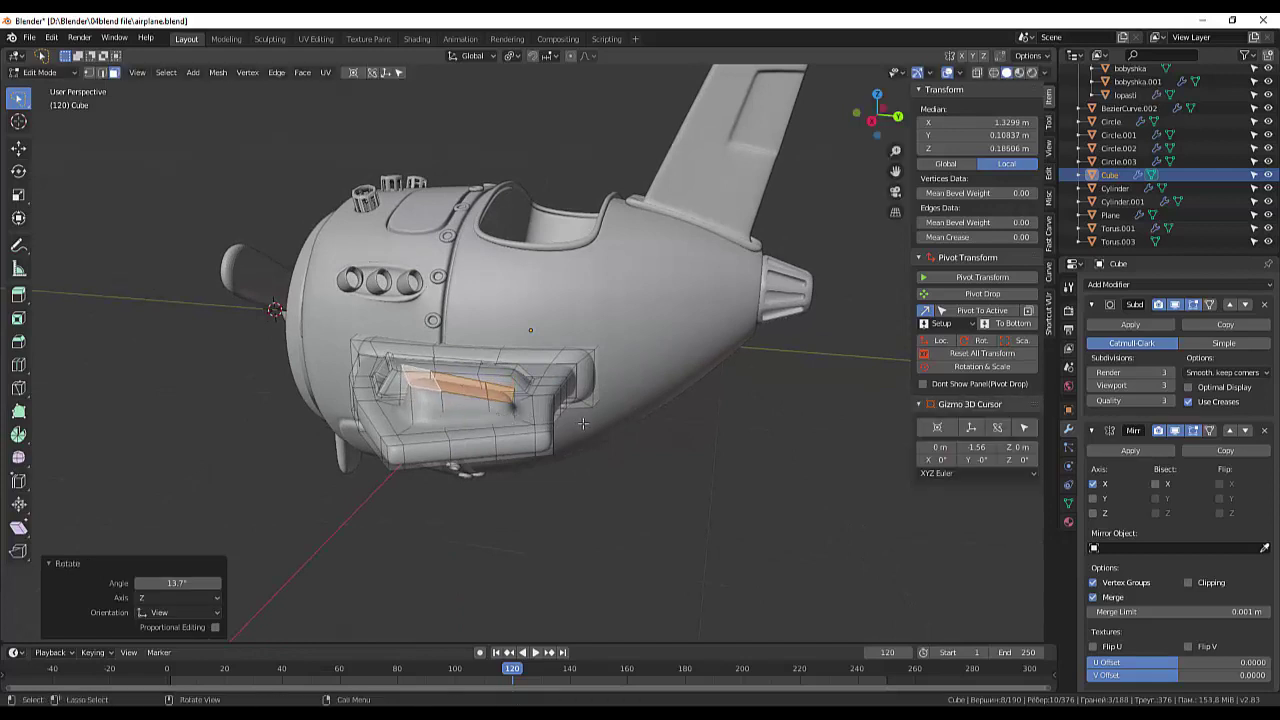
middle_drag(583, 424, 666, 440)
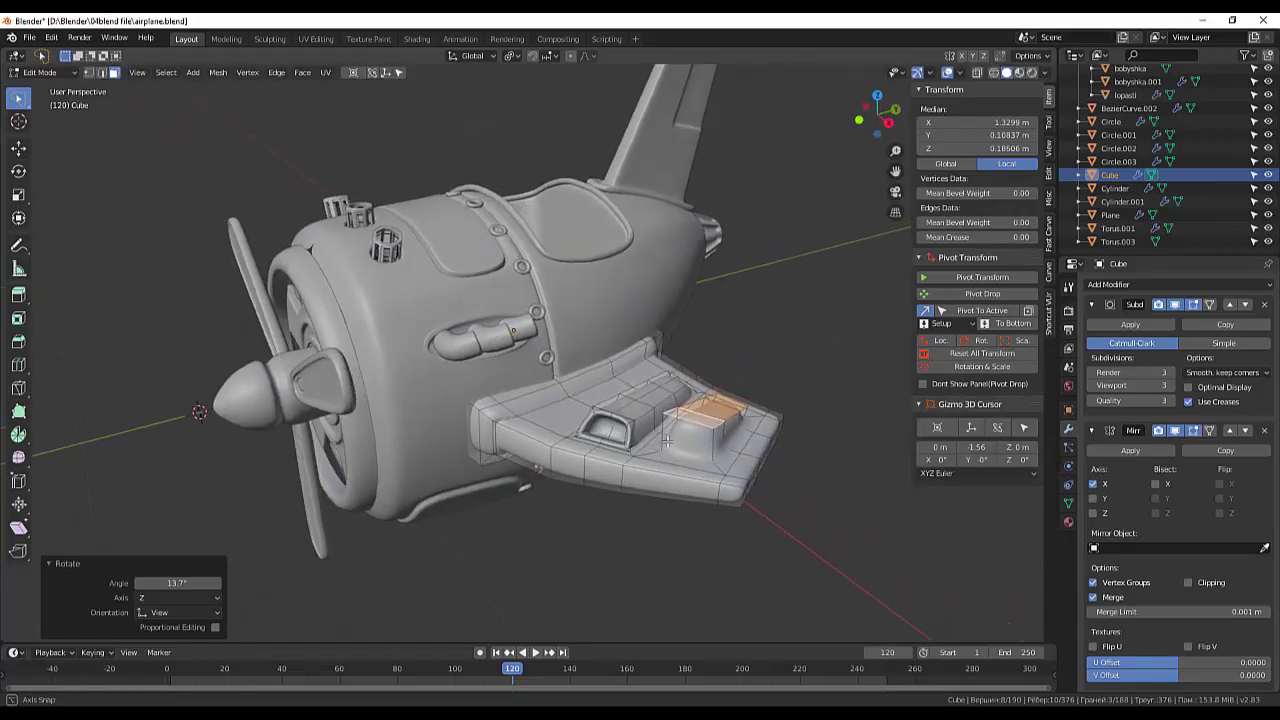
middle_drag(757, 471, 707, 461)
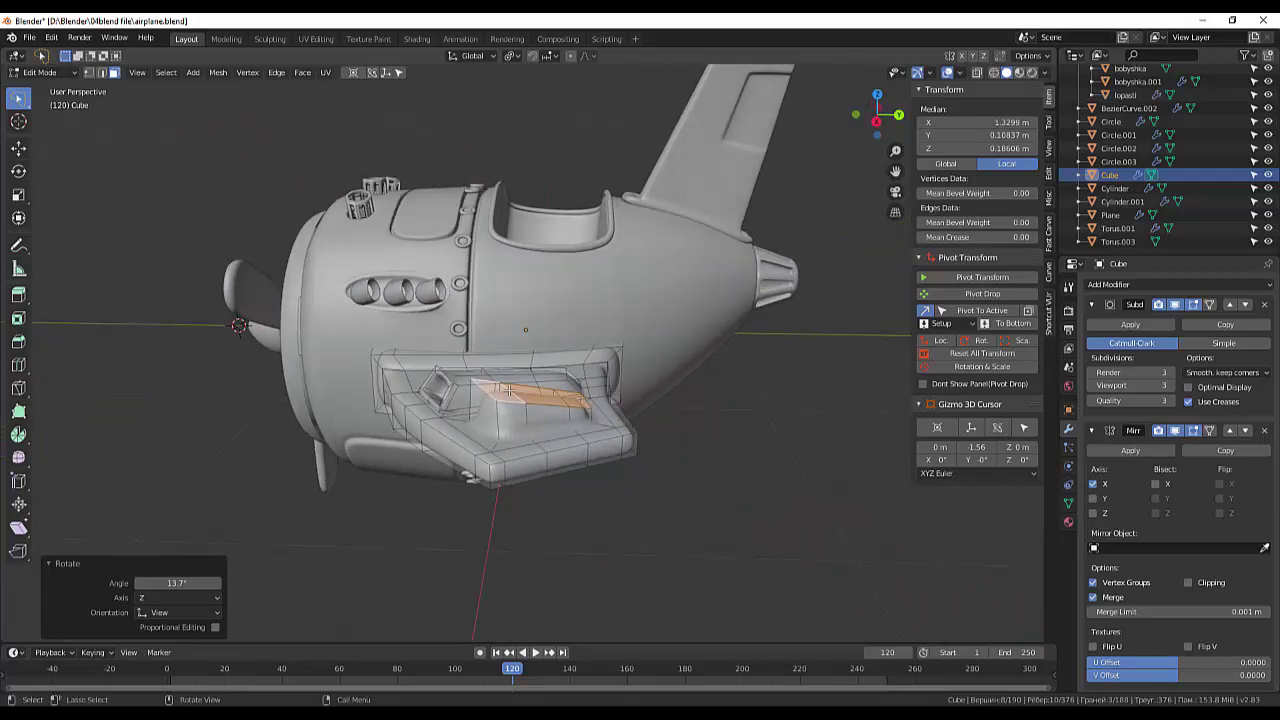
key(g)
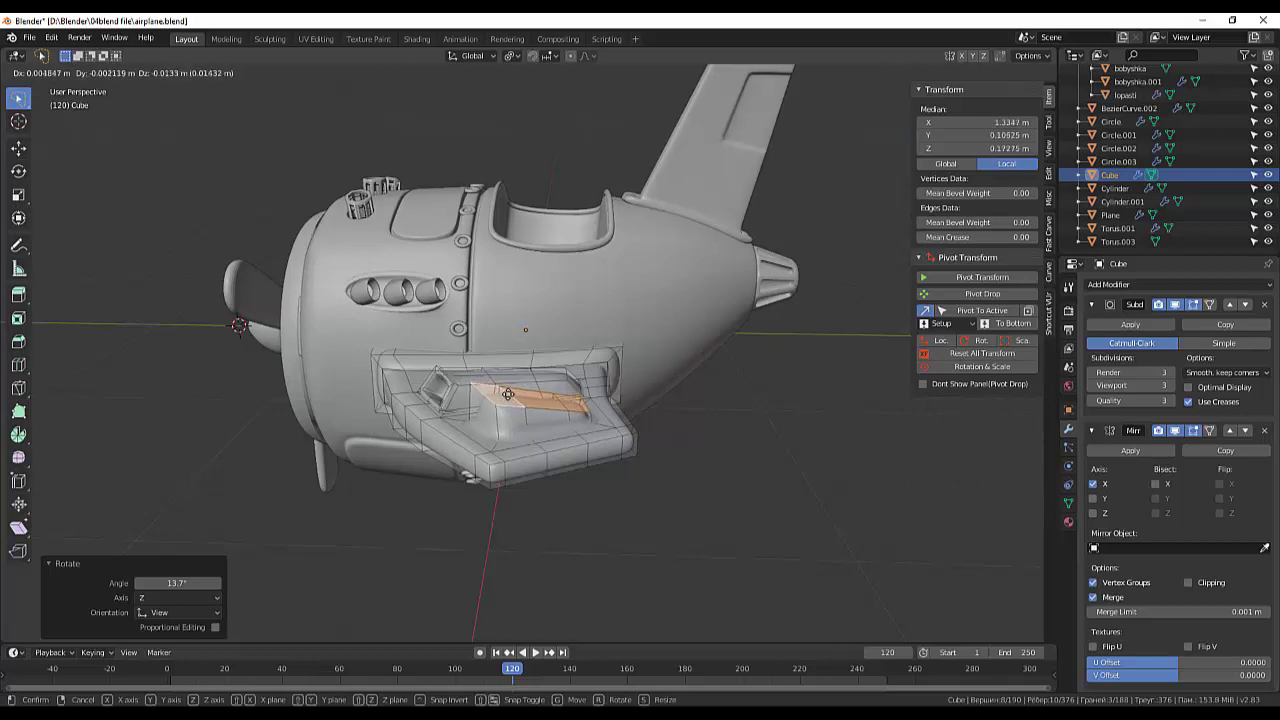
click(508, 393)
middle_drag(650, 406, 692, 427)
- Extrude the gun housing's end face to lengthen the housing
click(651, 489)
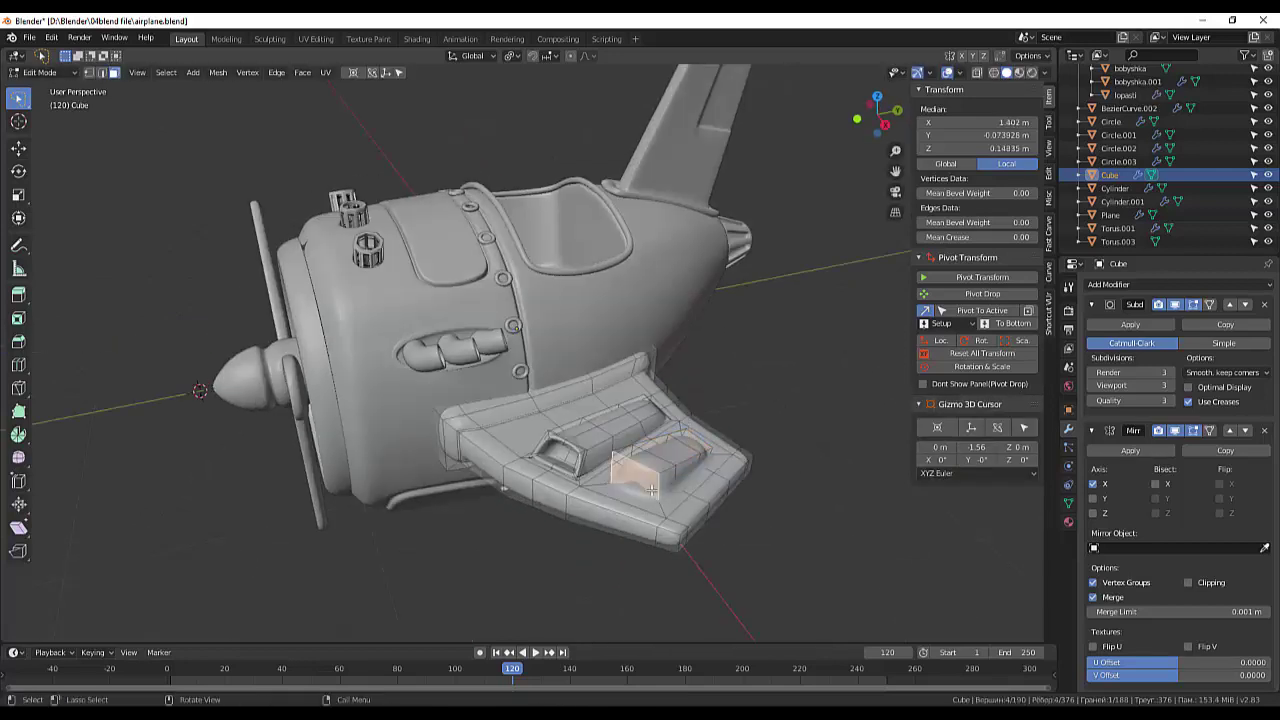
middle_drag(651, 489, 681, 482)
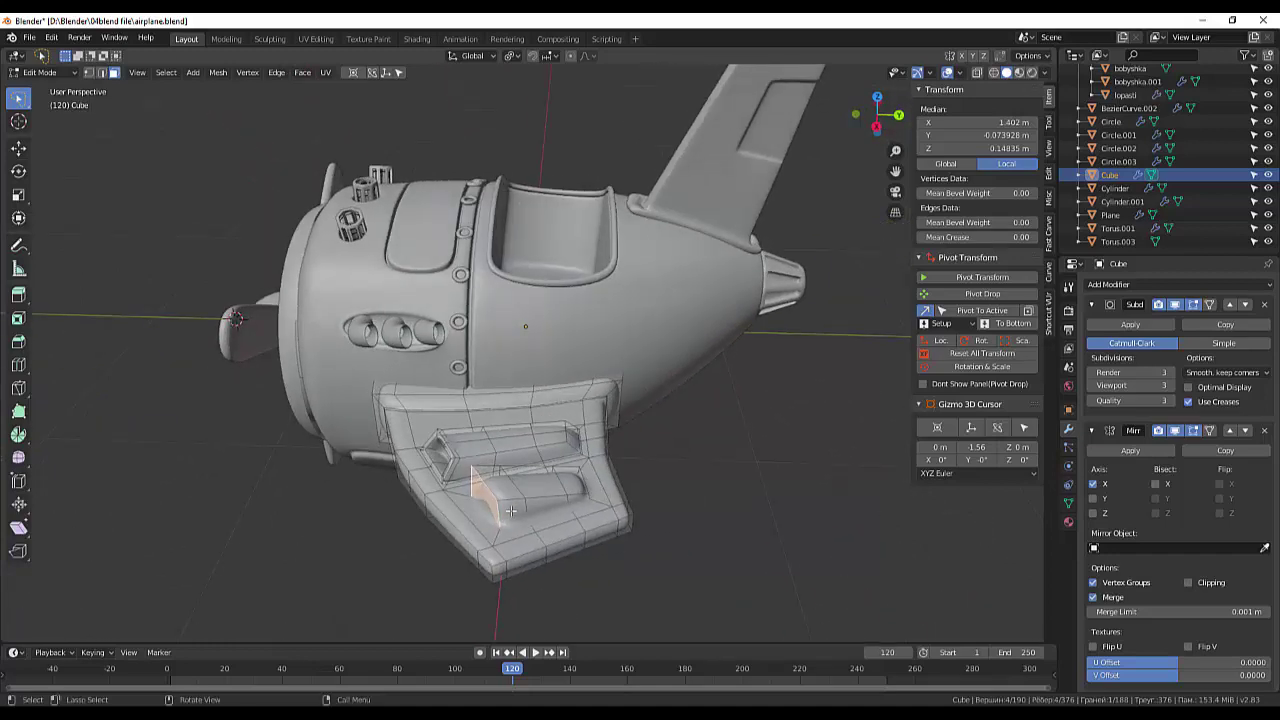
key(e)
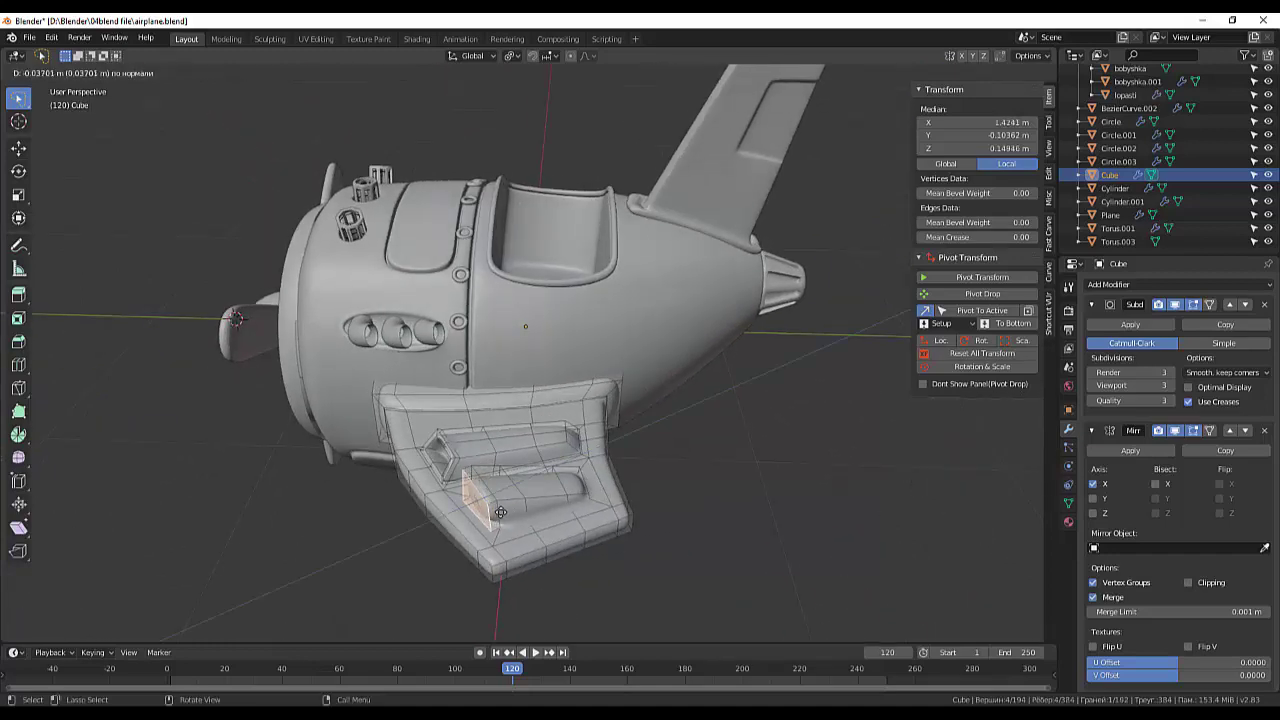
click(500, 512)
middle_drag(603, 500, 659, 492)
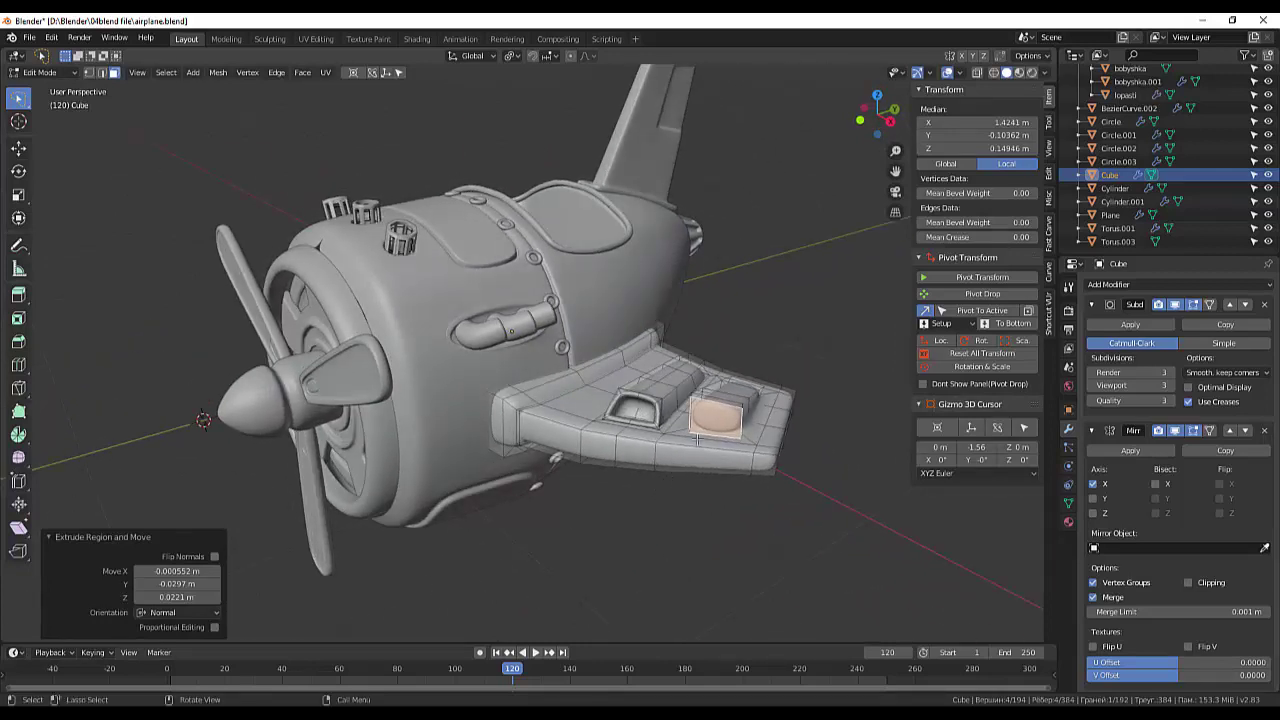
- Inset the end face and push it inward by -1 to form the barrel opening
key(i)
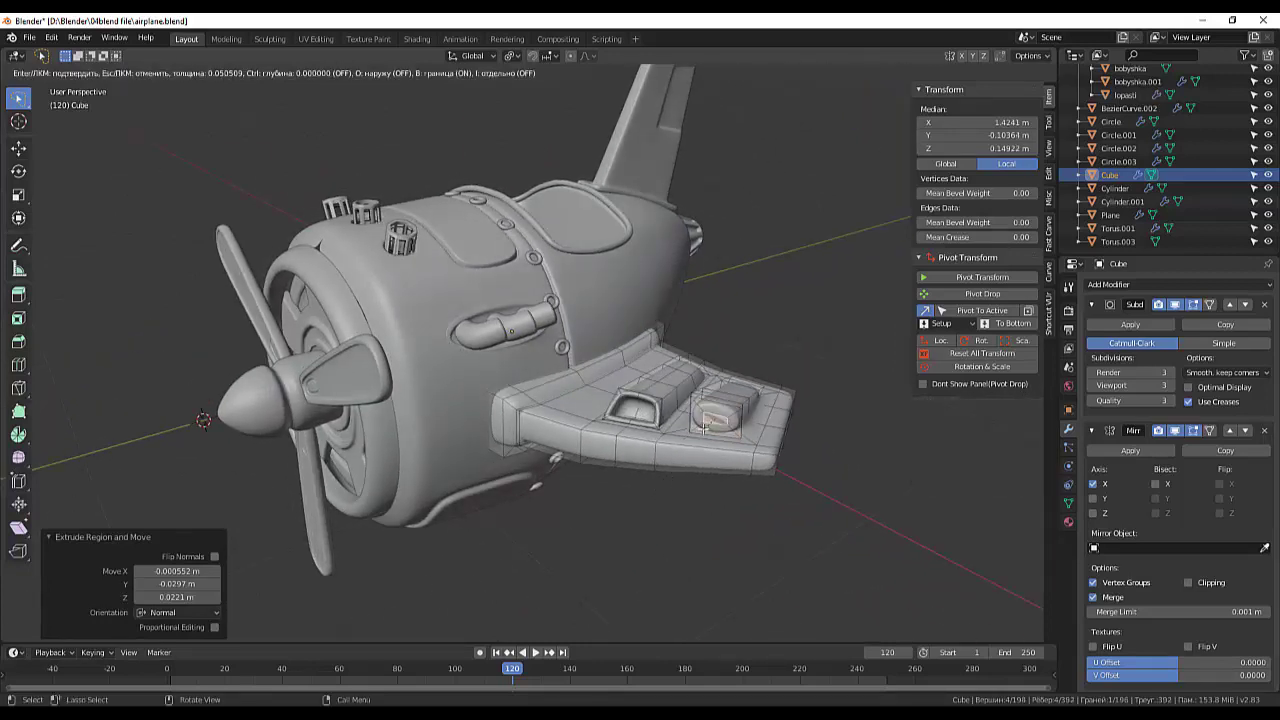
click(700, 431)
middle_drag(773, 443, 694, 456)
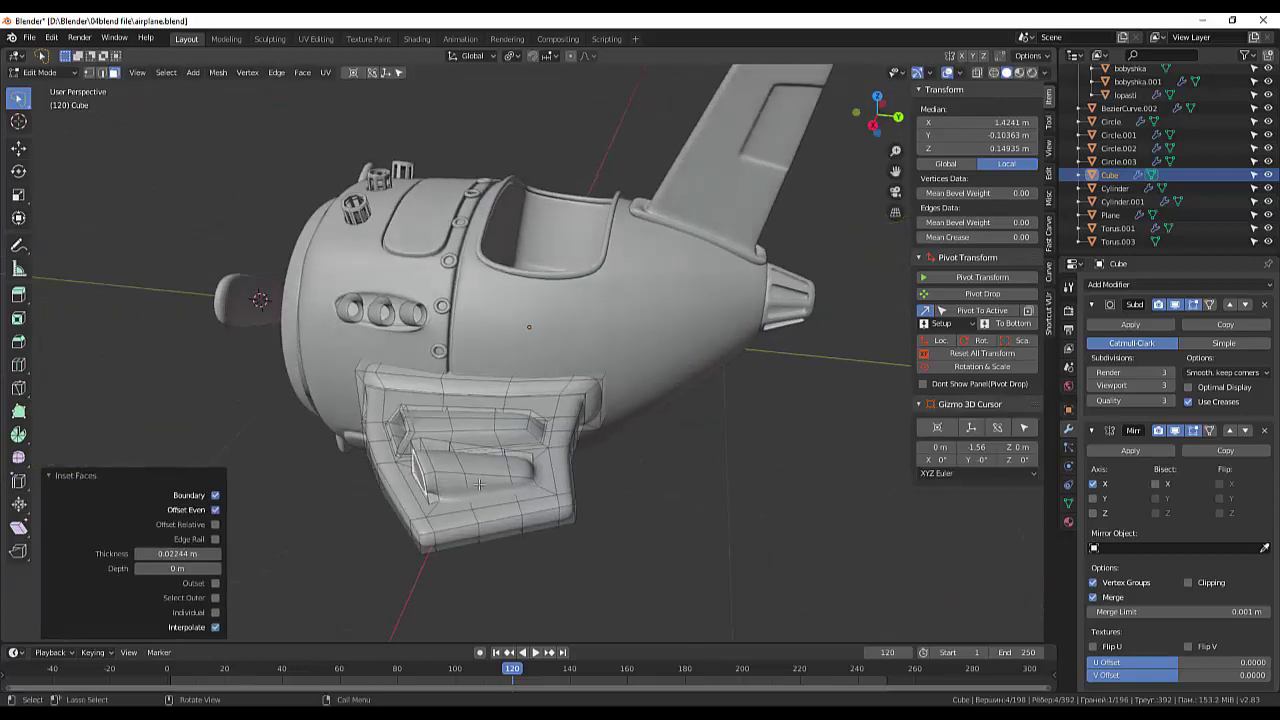
text(e)
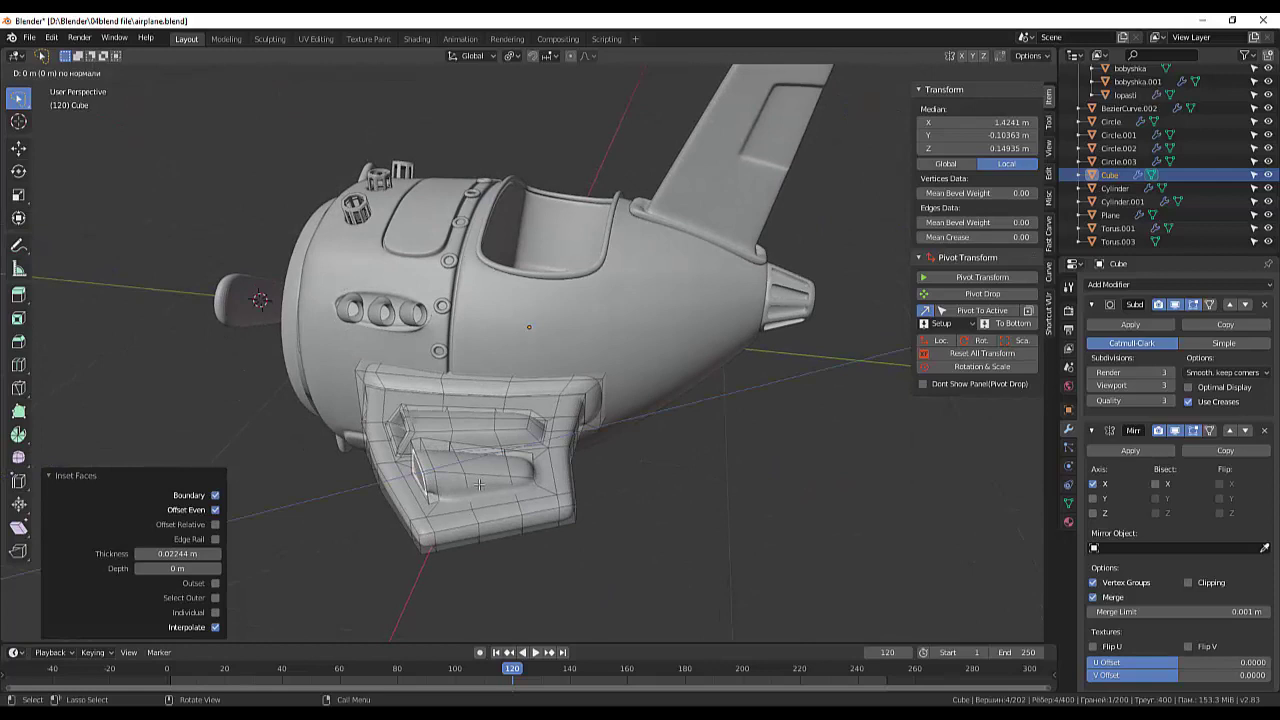
text(-1)
key(Return)
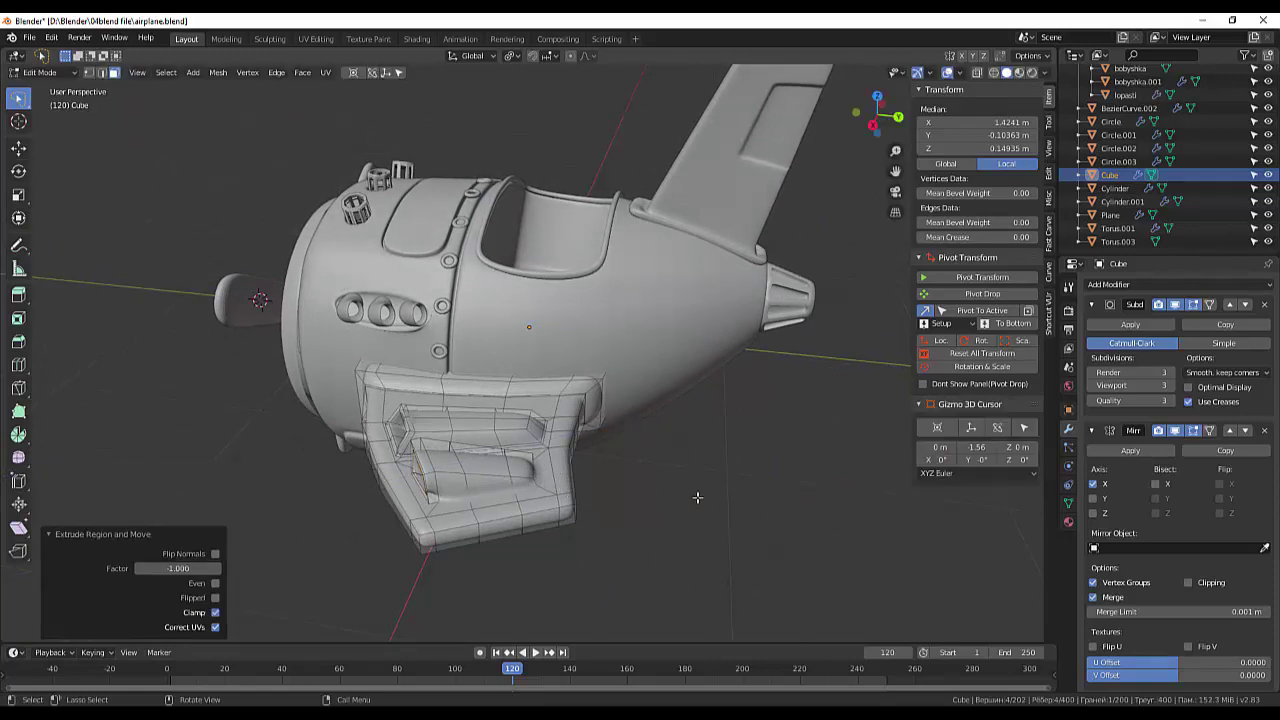
middle_drag(697, 497, 764, 493)
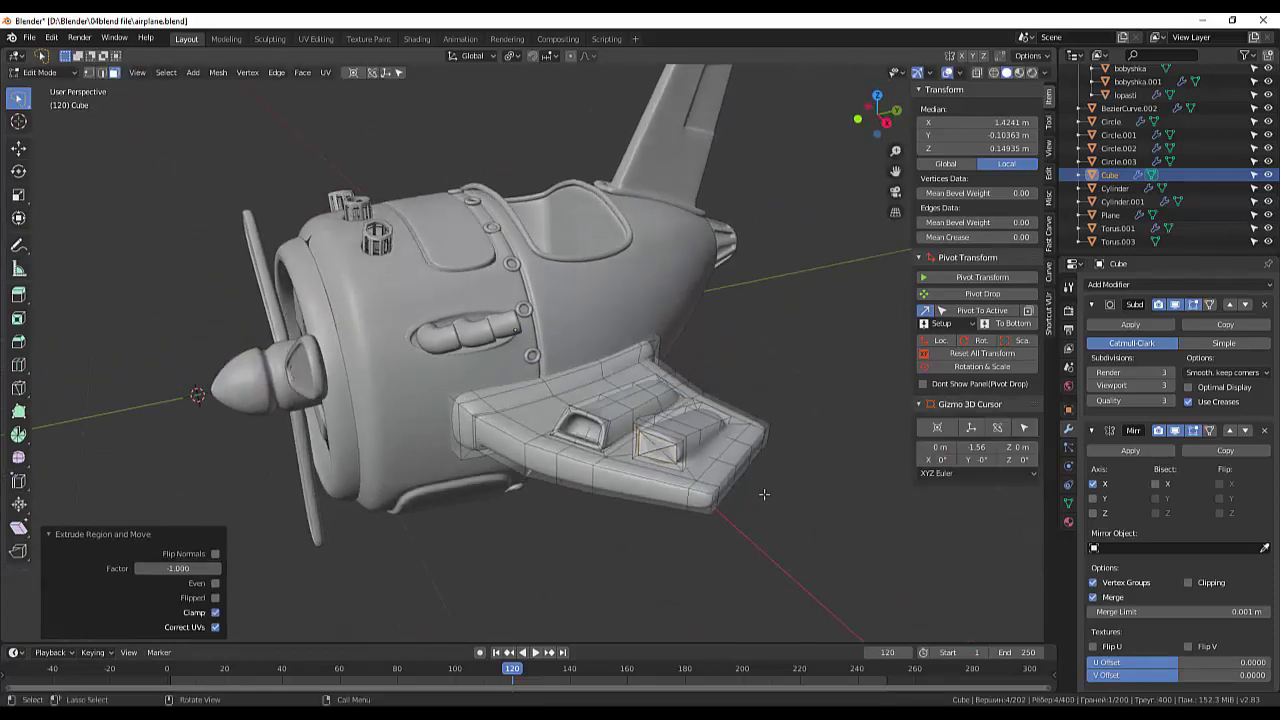
- Extrude the end face once more, then clear the mesh selection
ctrl+click(740, 518)
middle_drag(737, 523, 650, 527)
key(e)
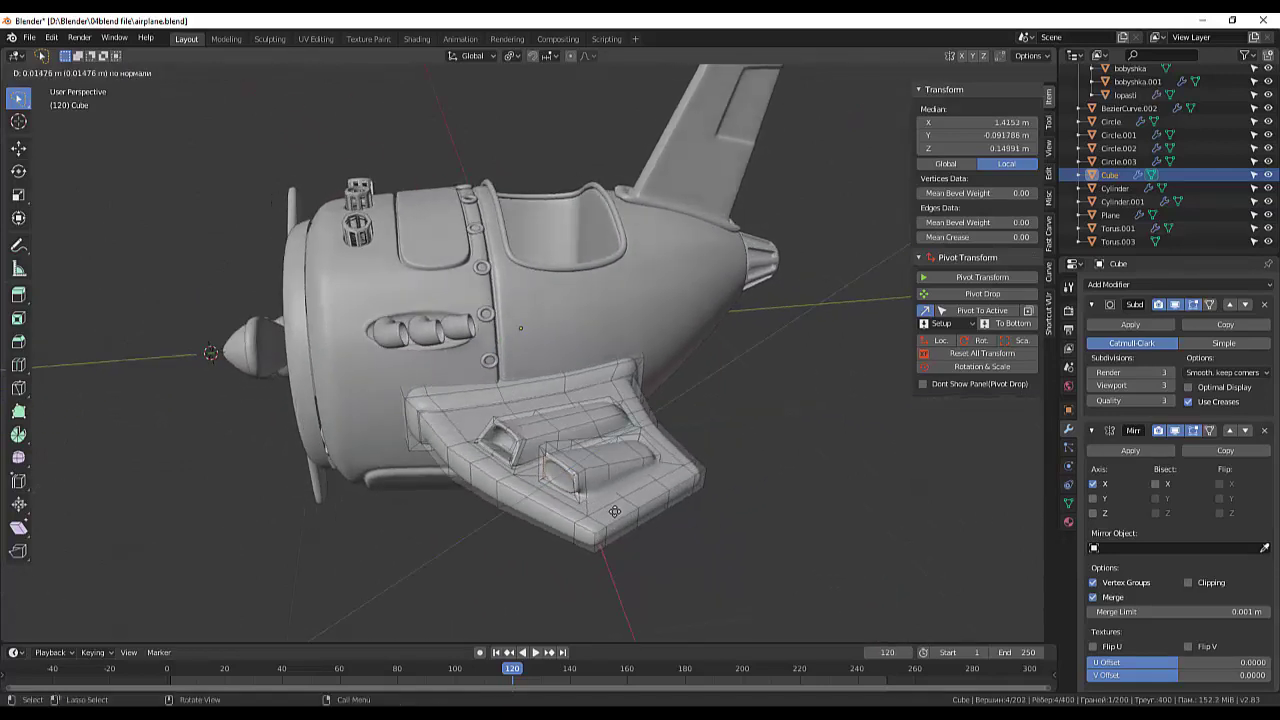
click(630, 512)
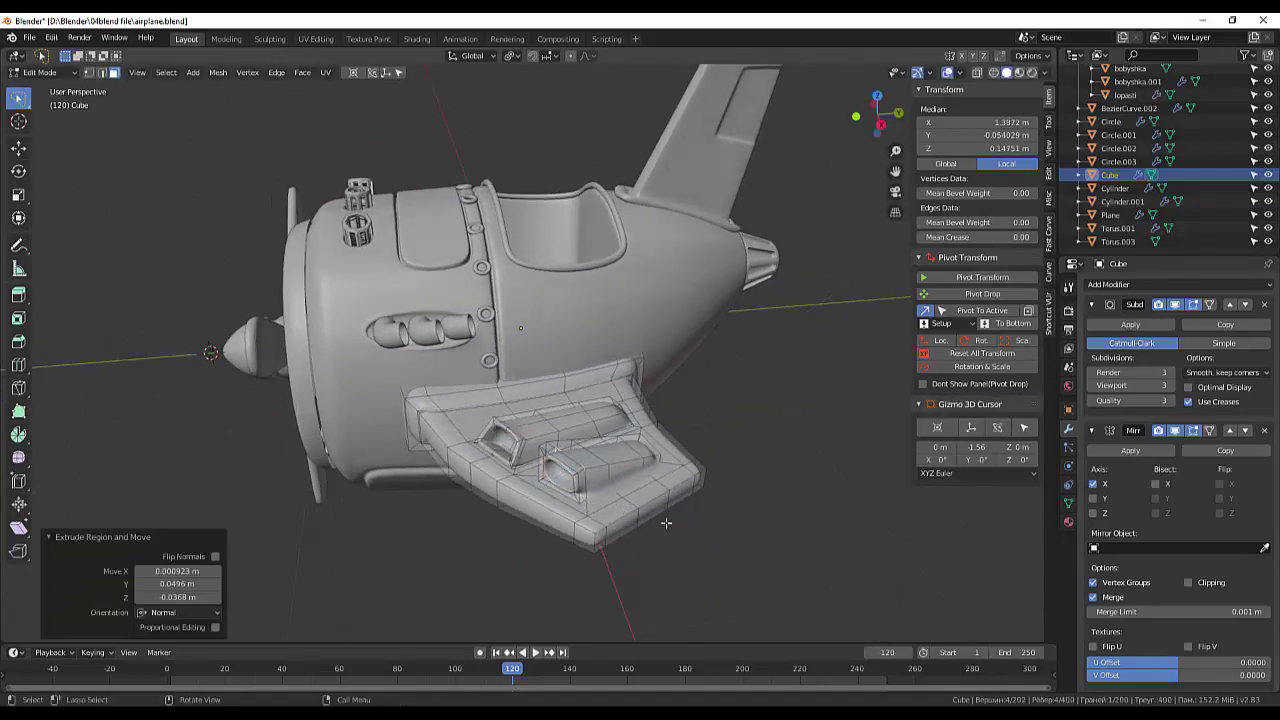
click(680, 530)
mouse_move(680, 530)
middle_down()
mouse_move(832, 486)
mouse_move(757, 503)
middle_up()
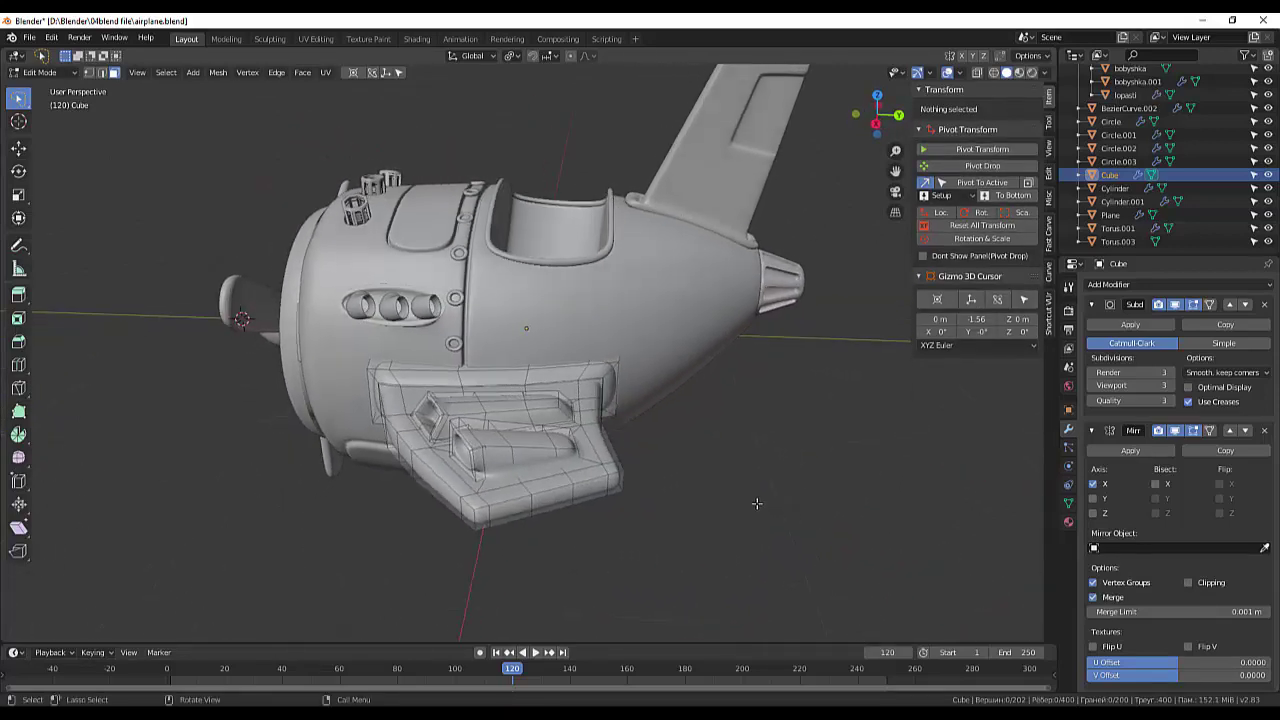
- Select the edge loop around the gun housing and slide it along the housing
click(477, 478)
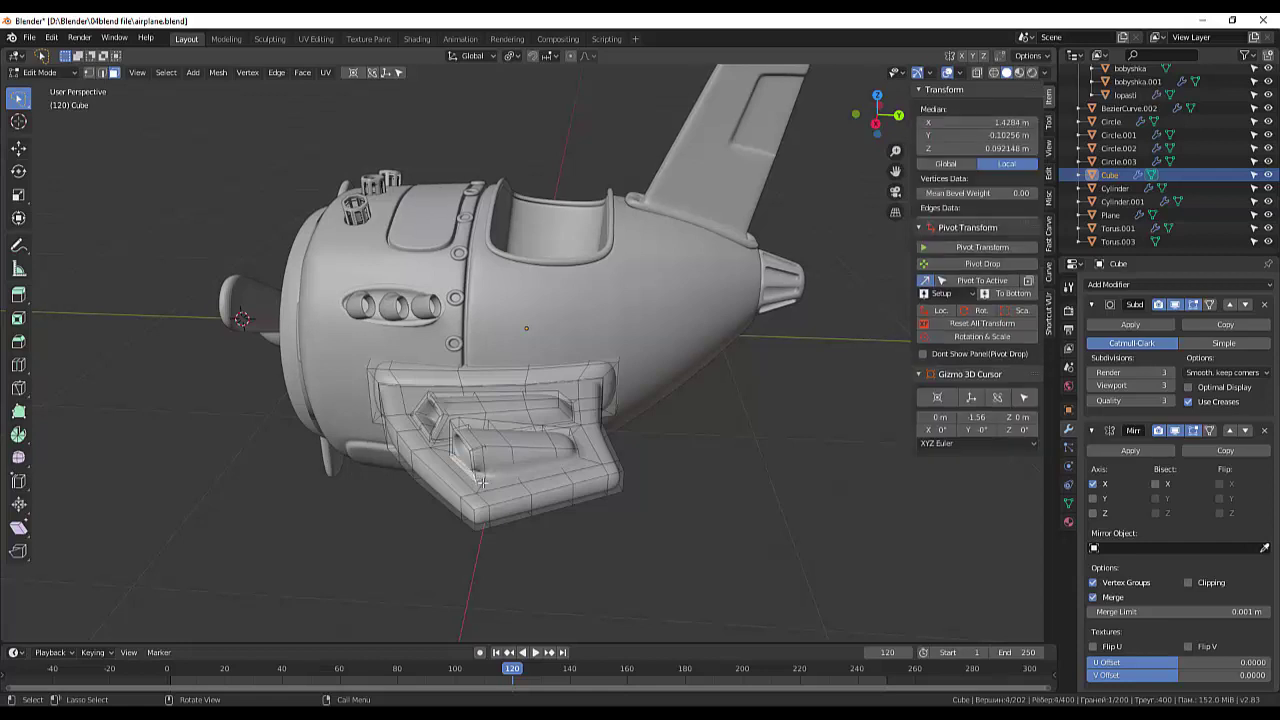
click(101, 73)
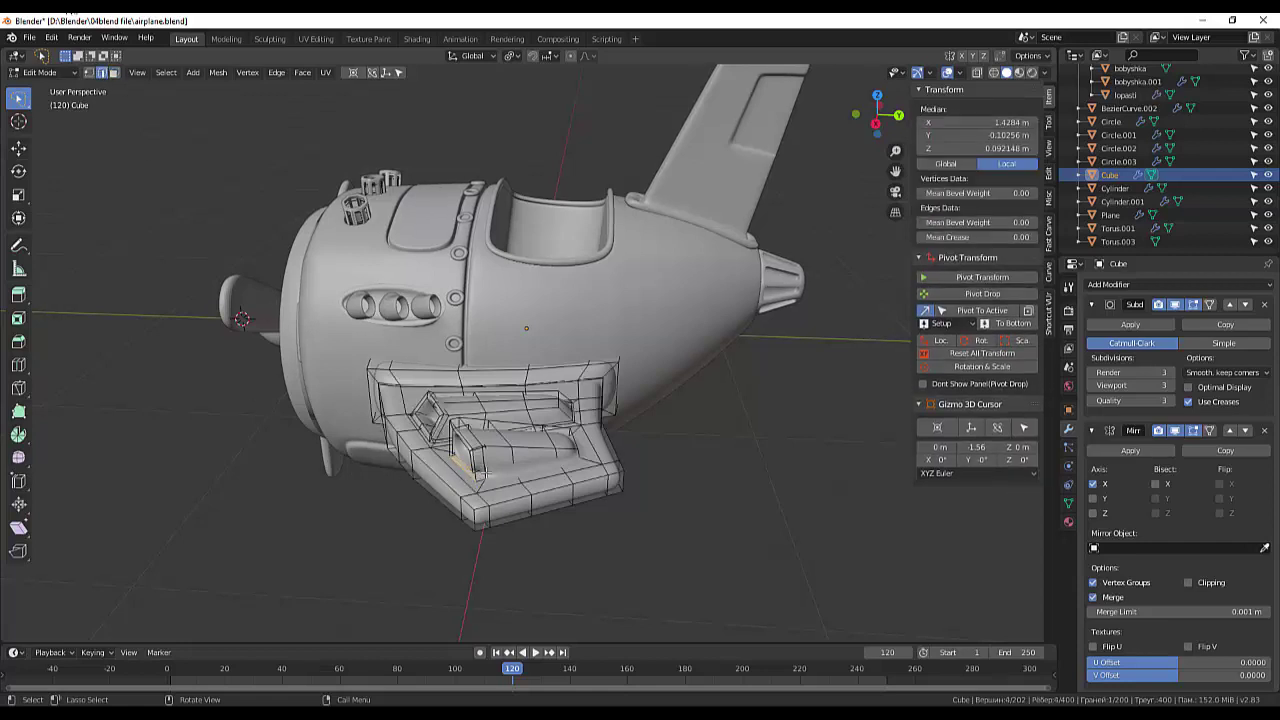
click(490, 476)
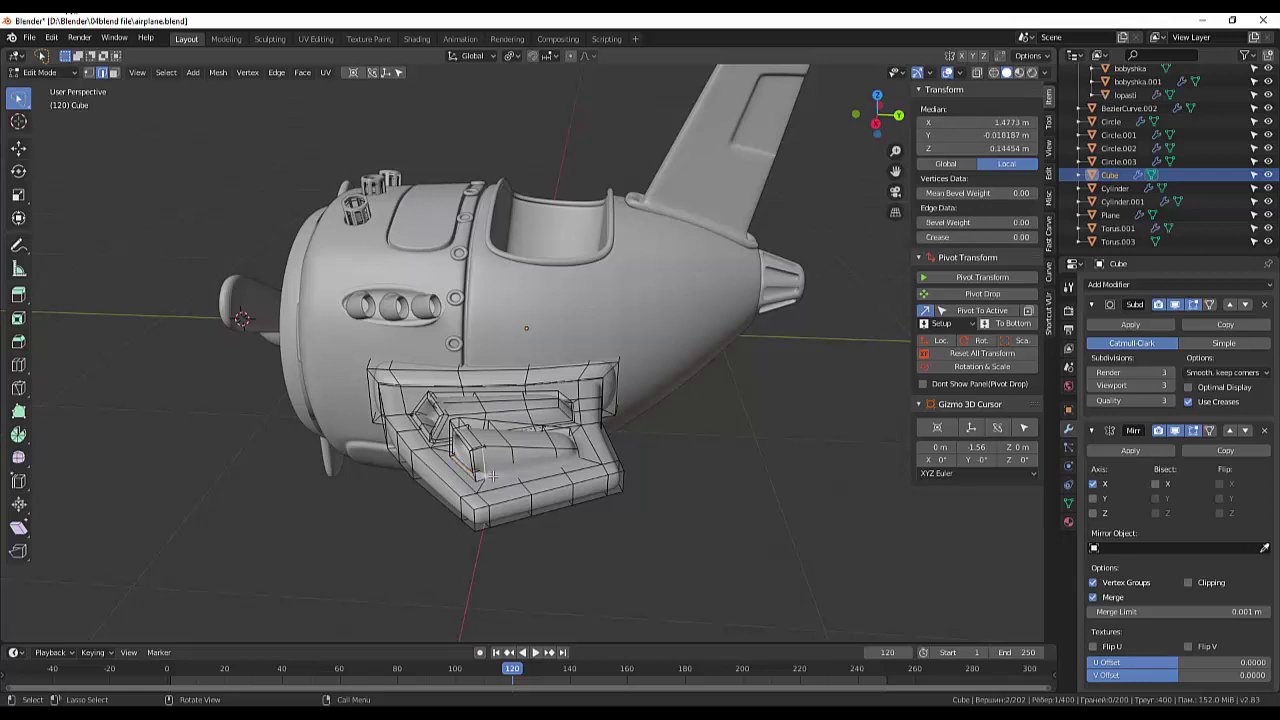
alt+click(490, 478)
alt+click(507, 472)
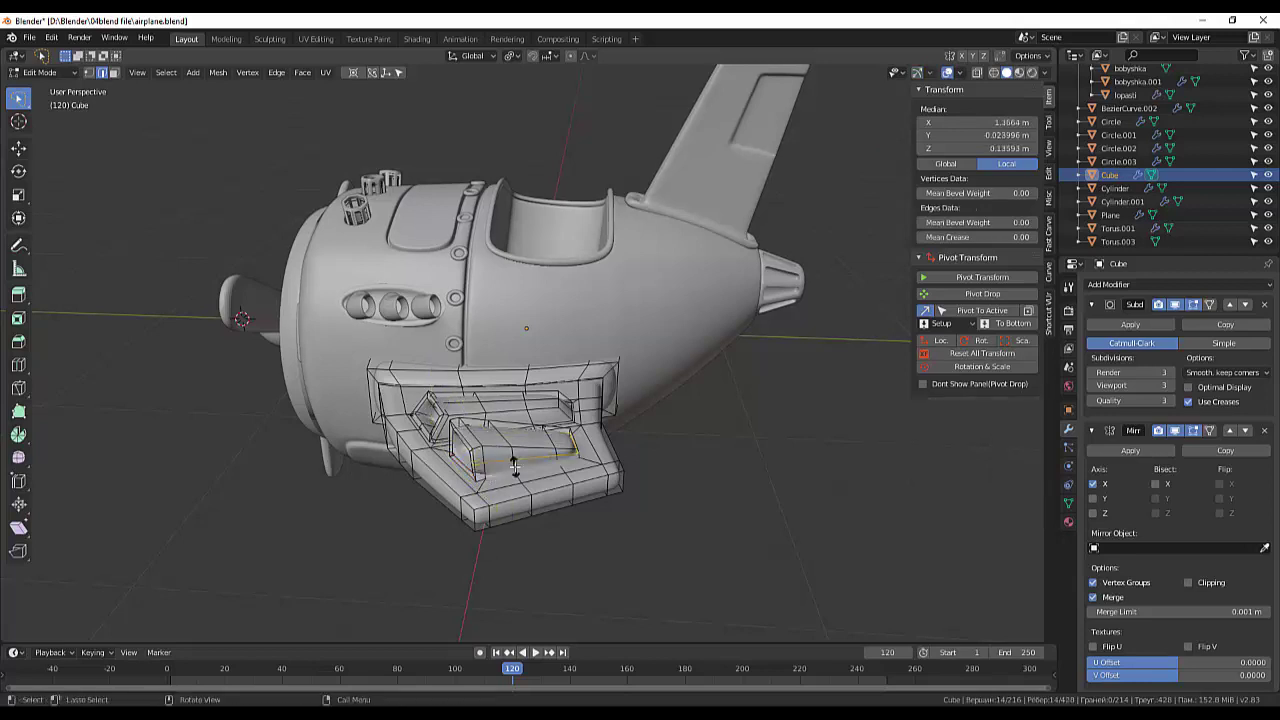
key(g)
key(g)
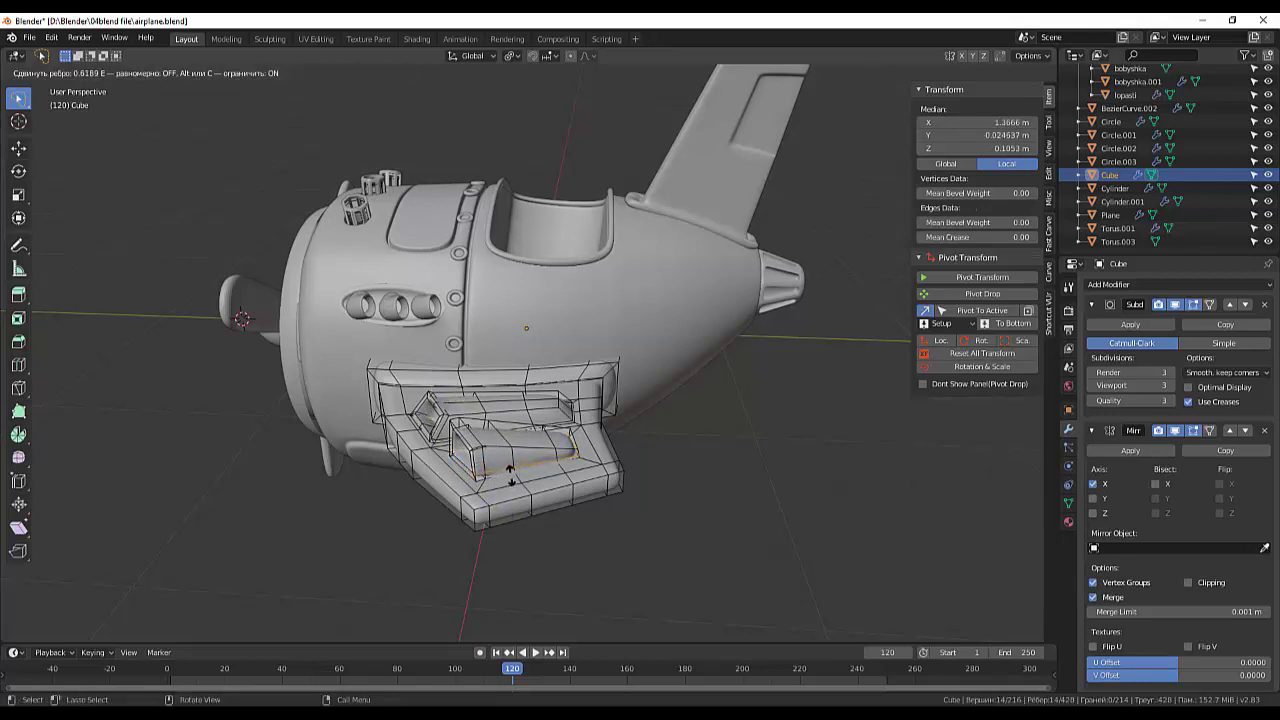
click(508, 478)
mouse_move(684, 476)
middle_down()
mouse_move(673, 440)
mouse_move(785, 550)
mouse_move(761, 522)
middle_up()
- Select a single housing edge and turn to a side-on view of the wing
scroll(782, 548, up, 1)
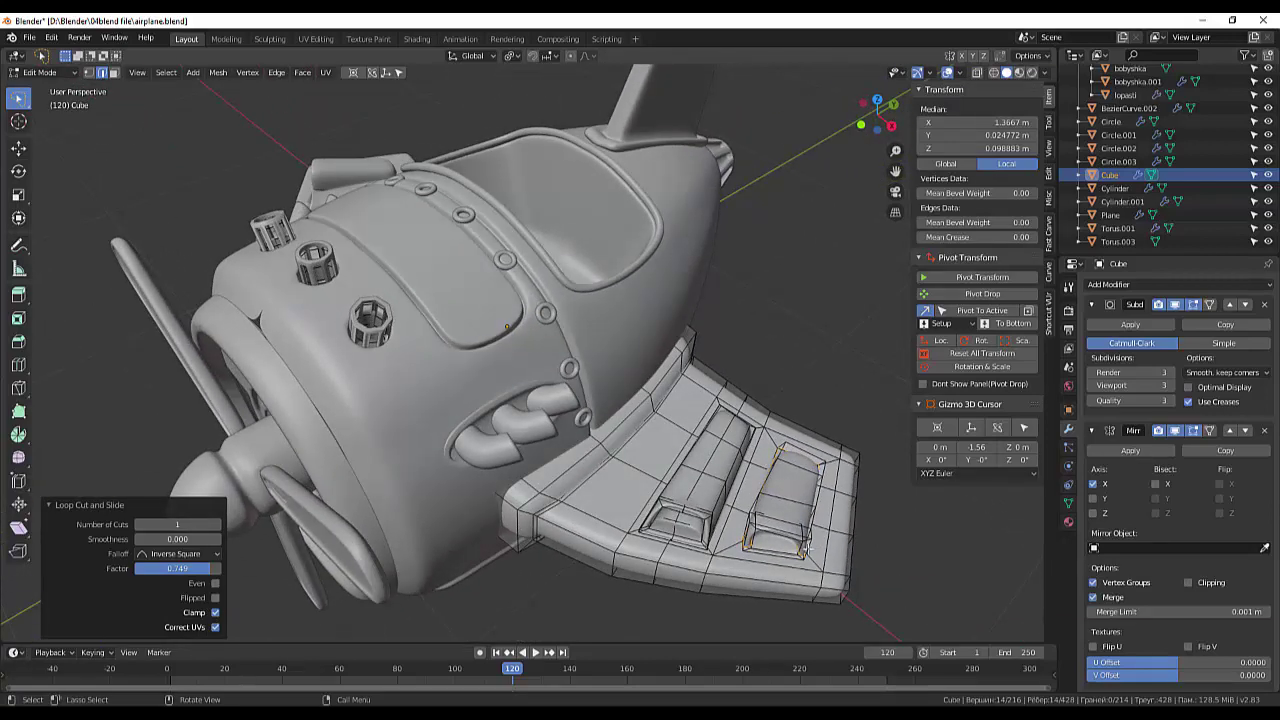
click(802, 549)
shift+right_click(150, 535)
mouse_move(822, 562)
middle_down()
mouse_move(726, 492)
mouse_move(834, 505)
mouse_move(611, 552)
middle_up()
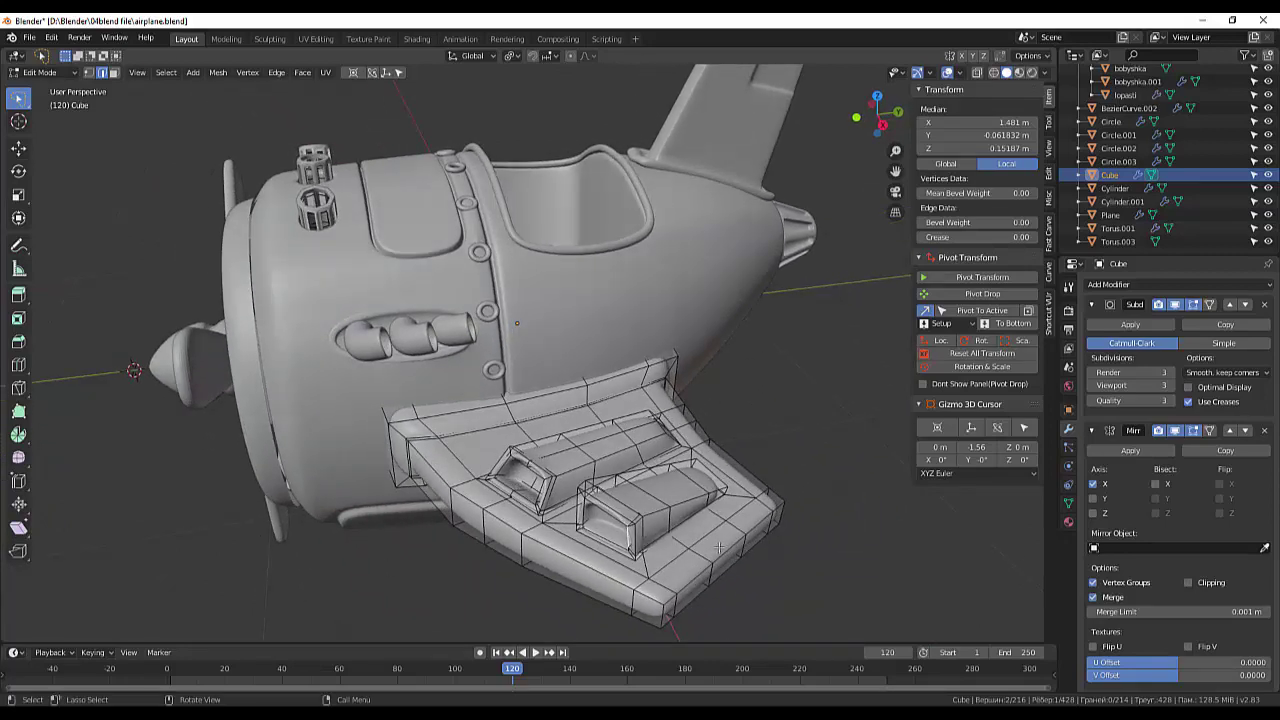
middle_drag(768, 548, 761, 561)
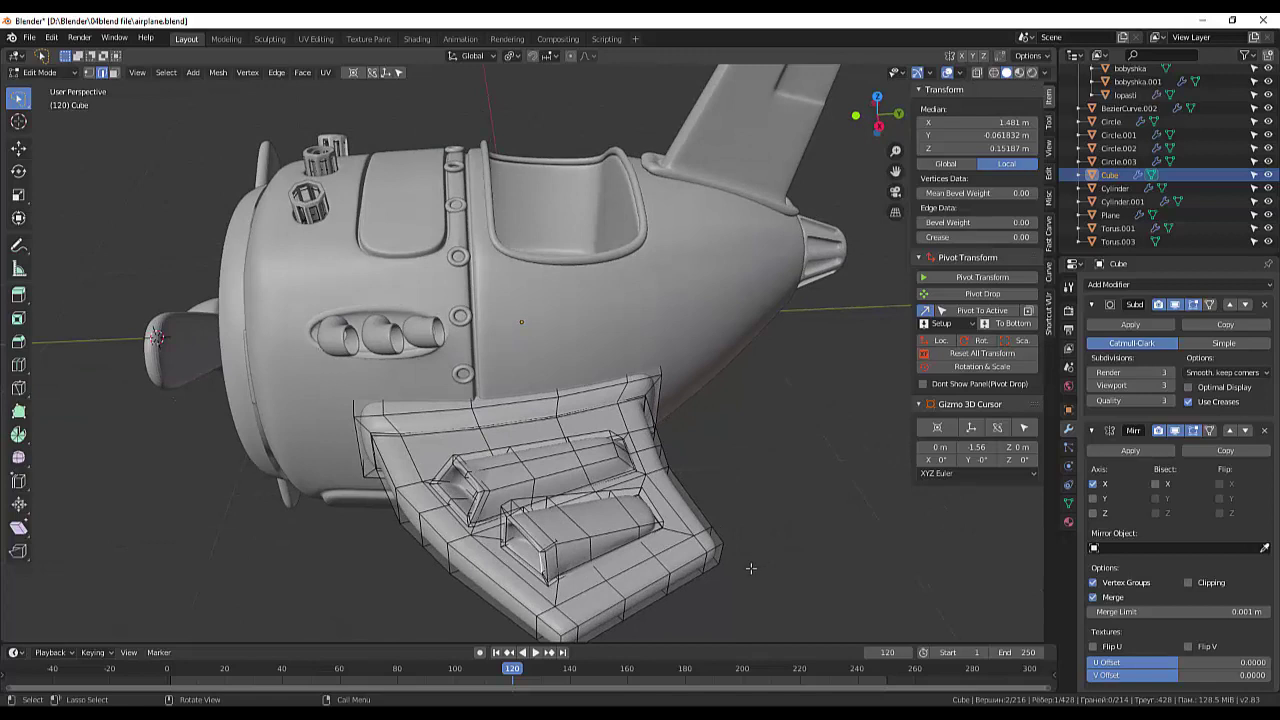
- Select the rear gun housing's top face and raise it slightly
key(3)
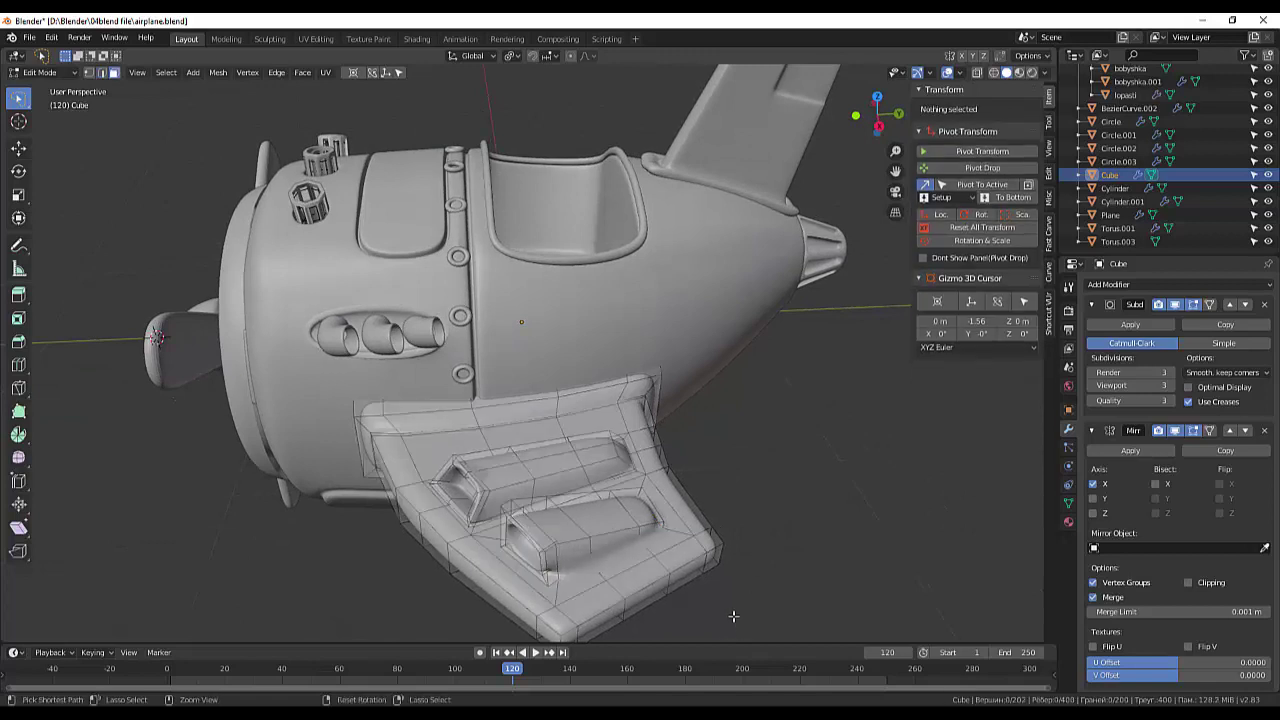
key(ctrl+z)
key(ctrl+z)
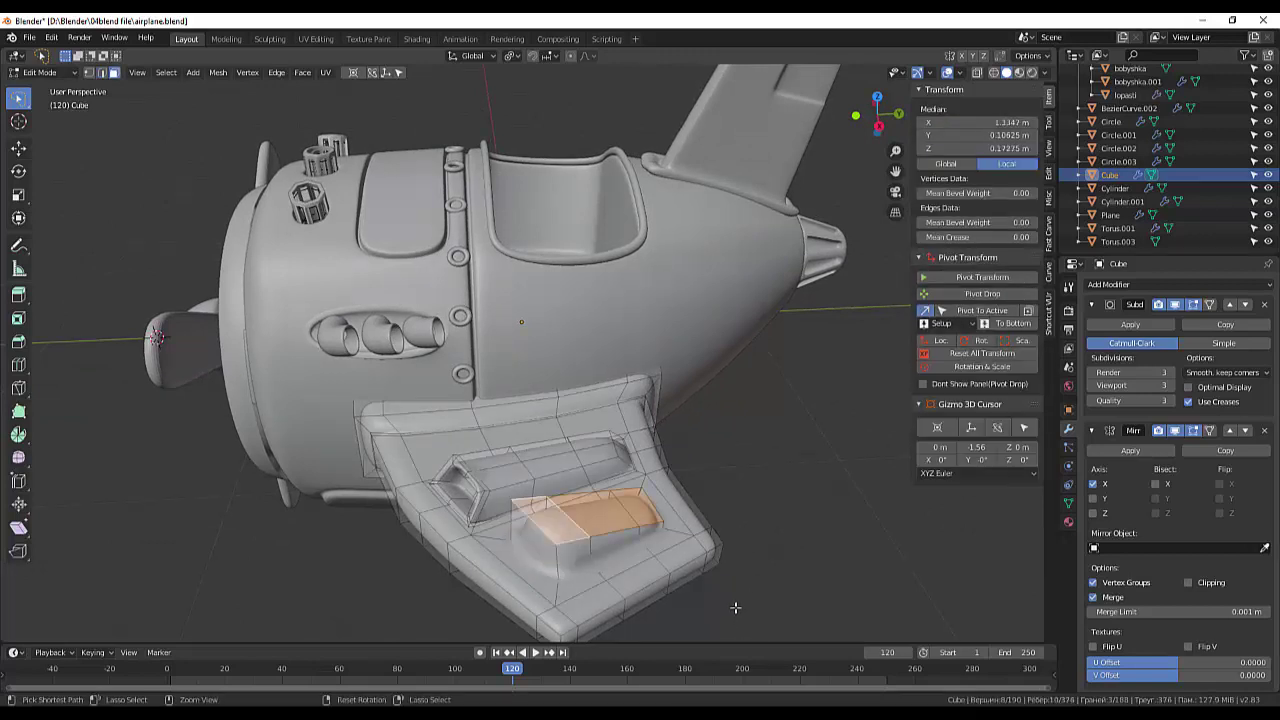
mouse_move(735, 607)
middle_down()
mouse_move(675, 635)
mouse_move(695, 615)
middle_up()
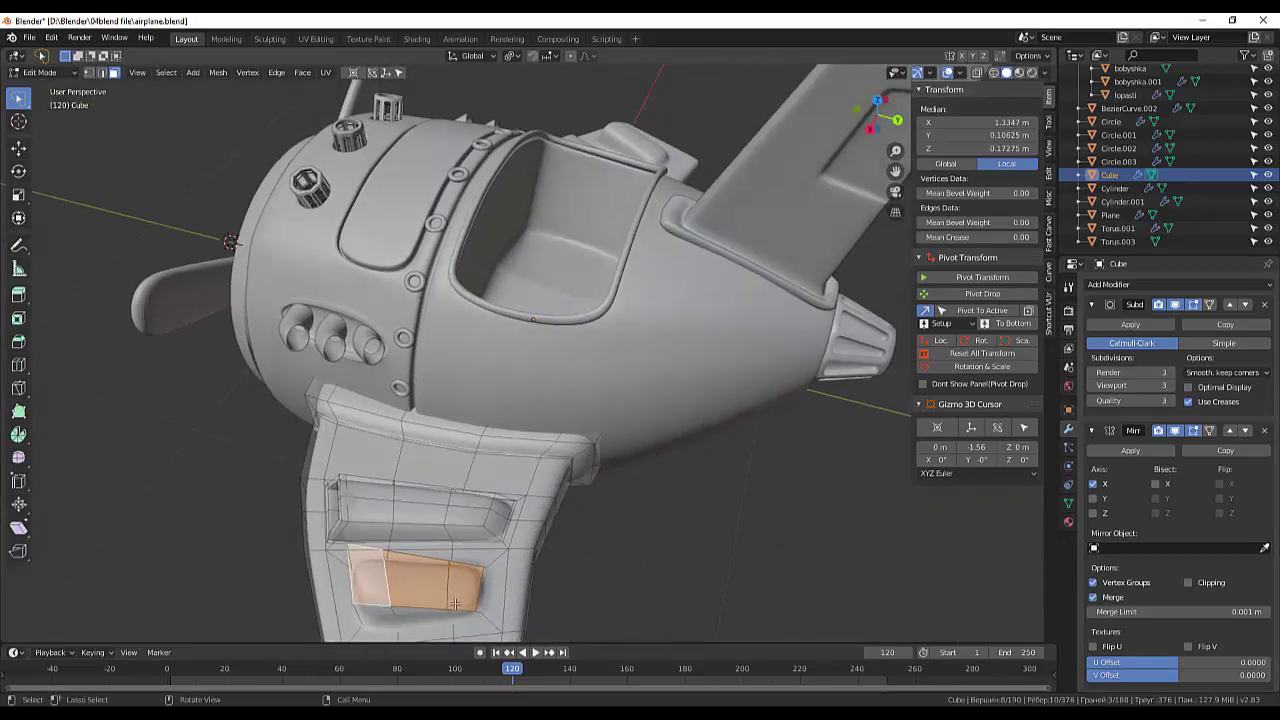
key(g)
click(500, 615)
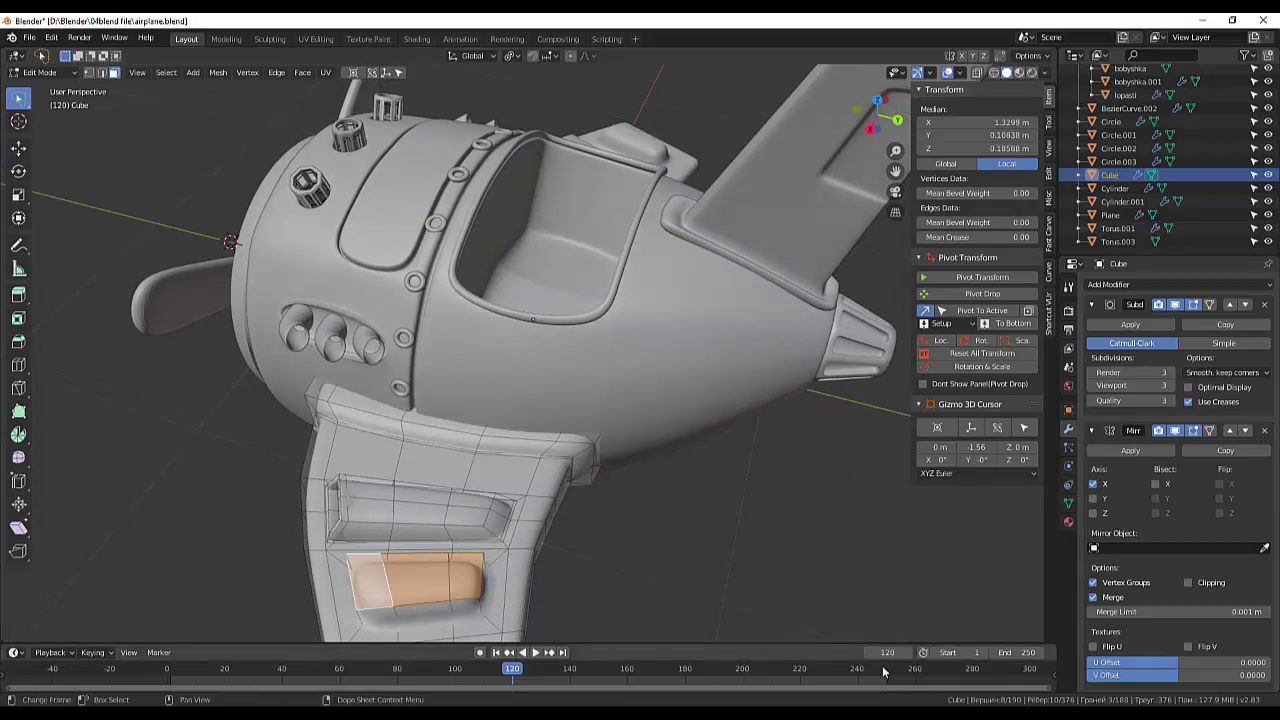
scroll(900, 605, up, 2)
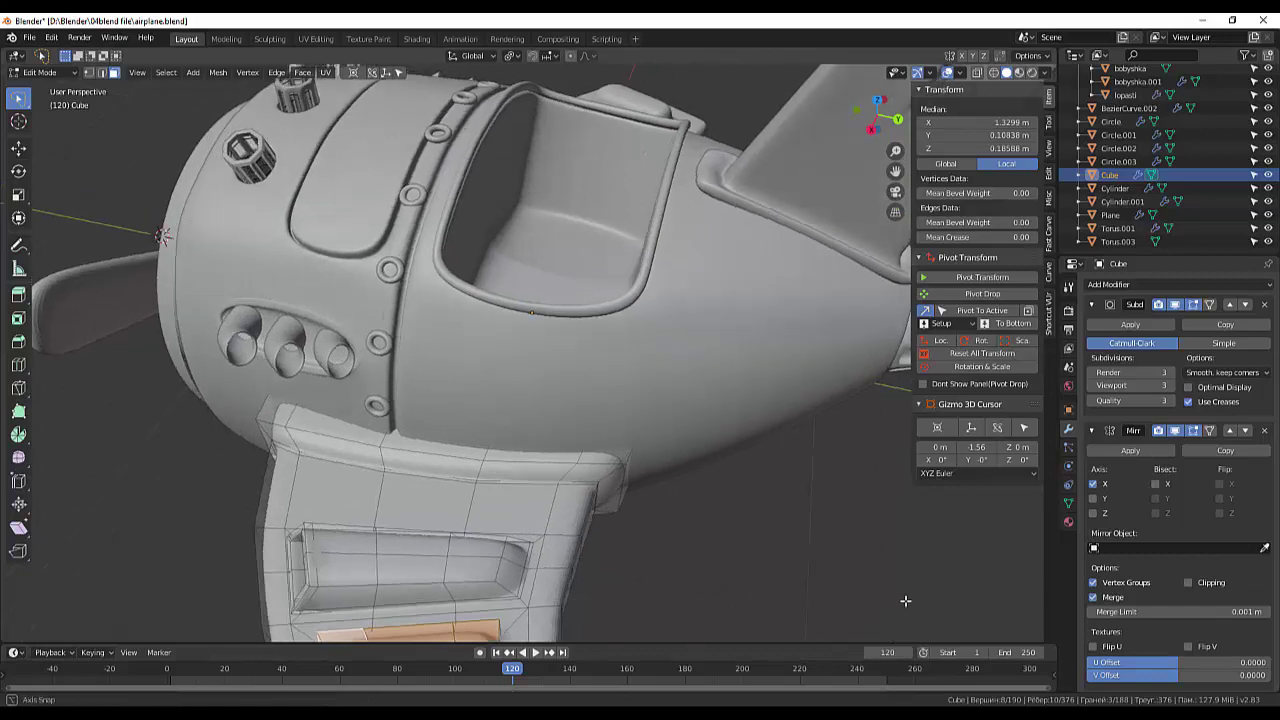
mouse_move(903, 600)
middle_down()
mouse_move(943, 550)
mouse_move(911, 532)
mouse_move(858, 559)
middle_up()
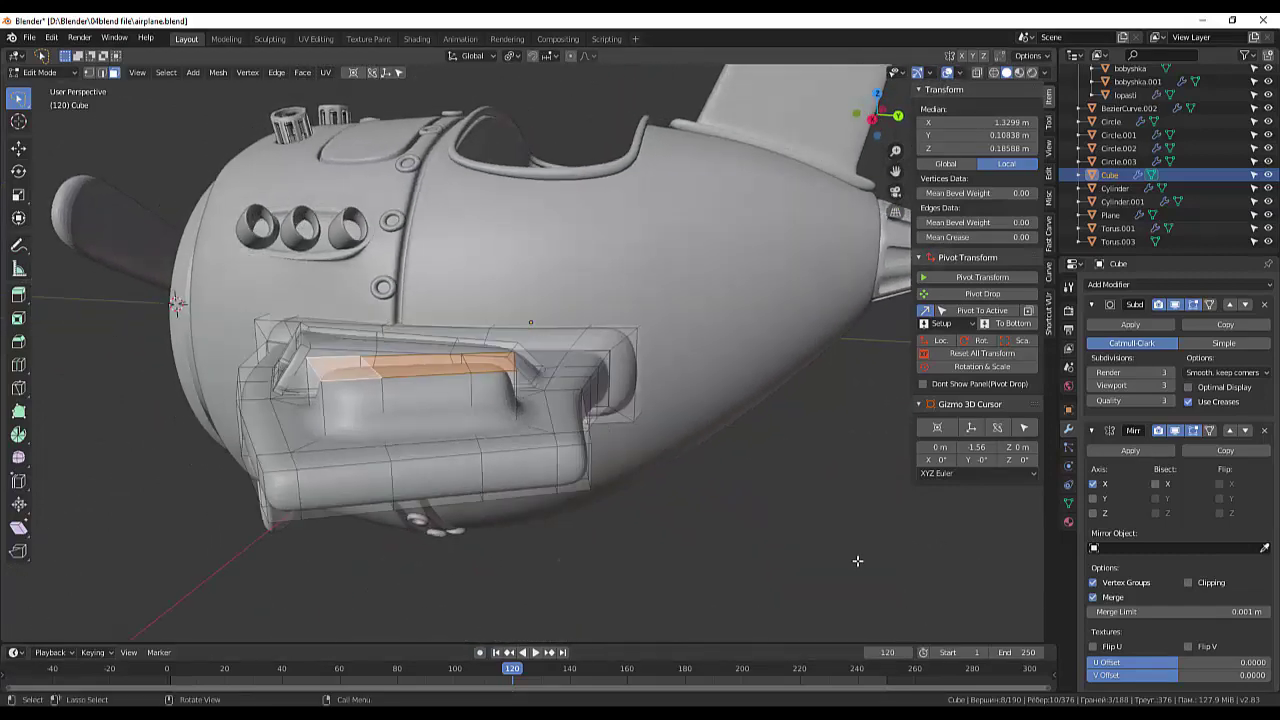
- Select a four-face strip in the recess, then switch back to Object Mode
right_click(834, 692)
click(445, 367)
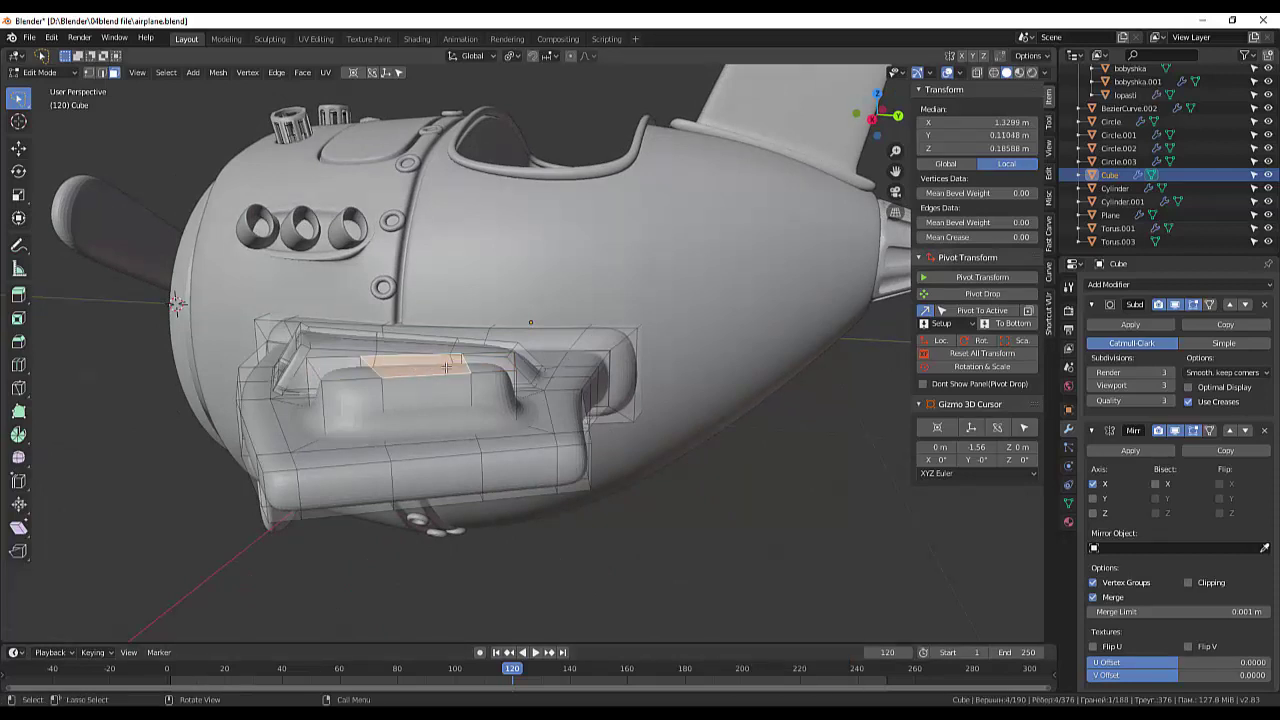
shift+click(350, 366)
shift+click(492, 366)
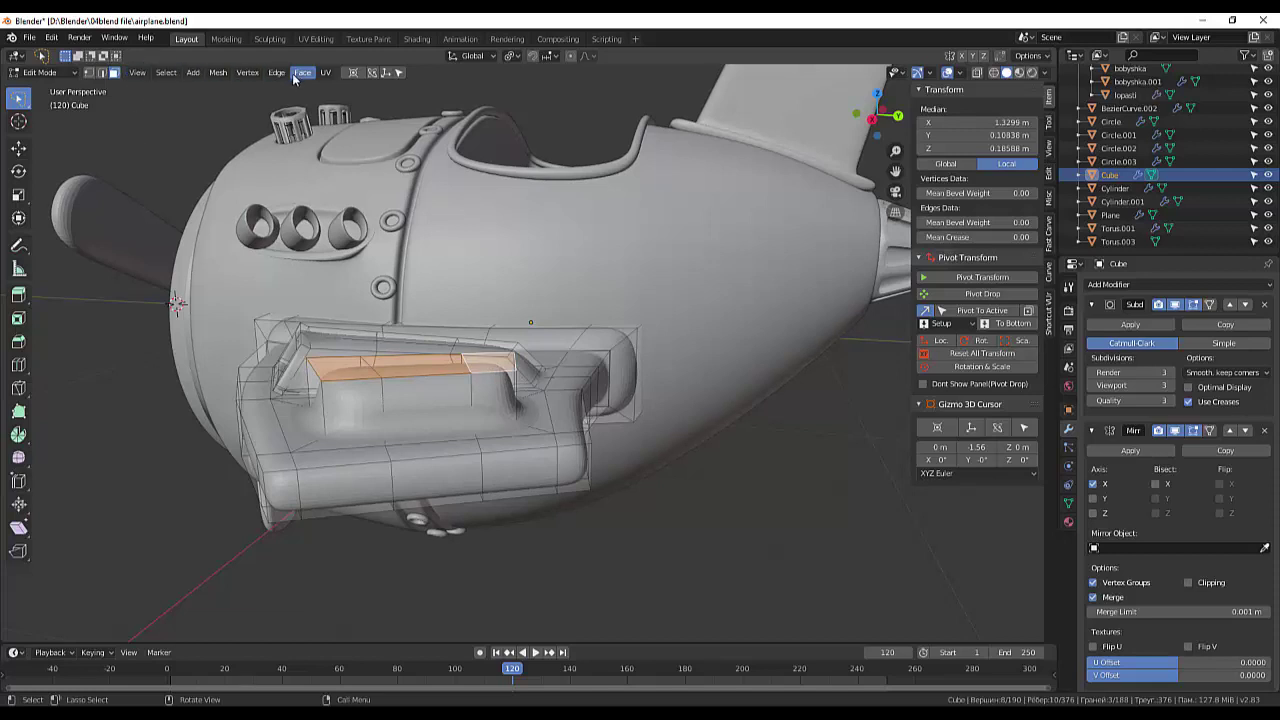
click(36, 73)
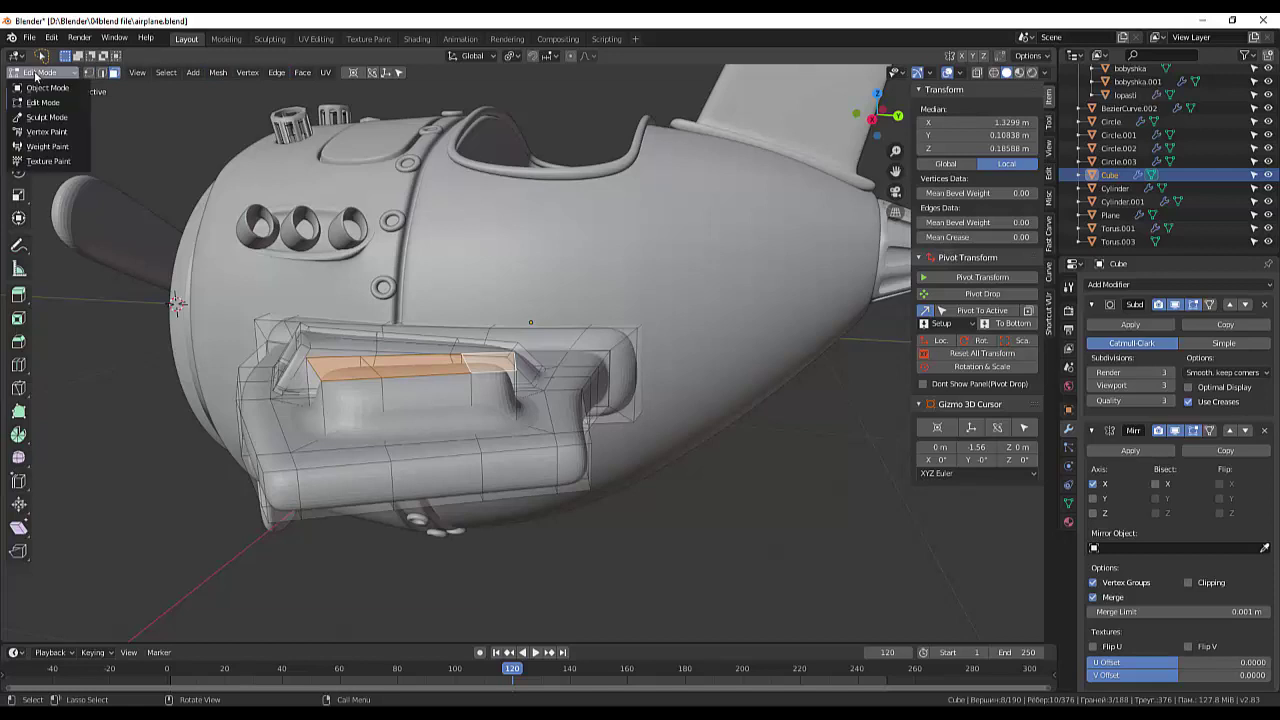
click(44, 89)
click(178, 73)
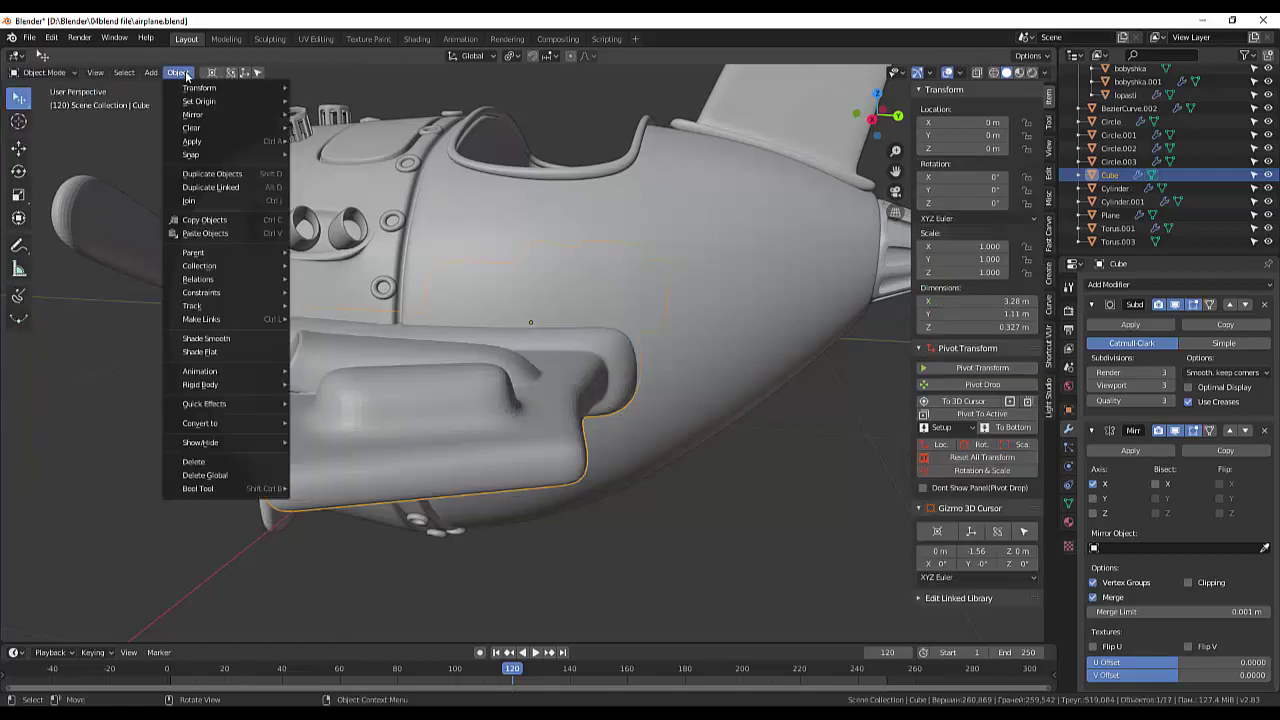
mouse_move(199, 101)
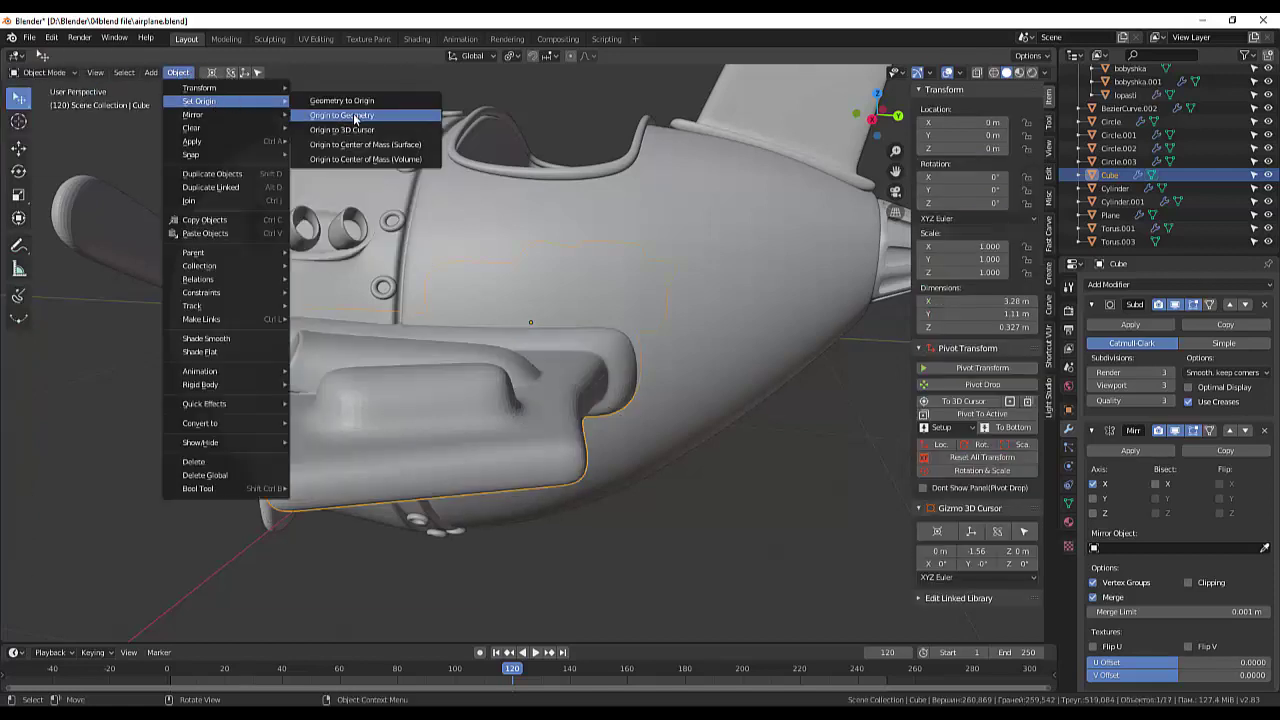
click(355, 118)
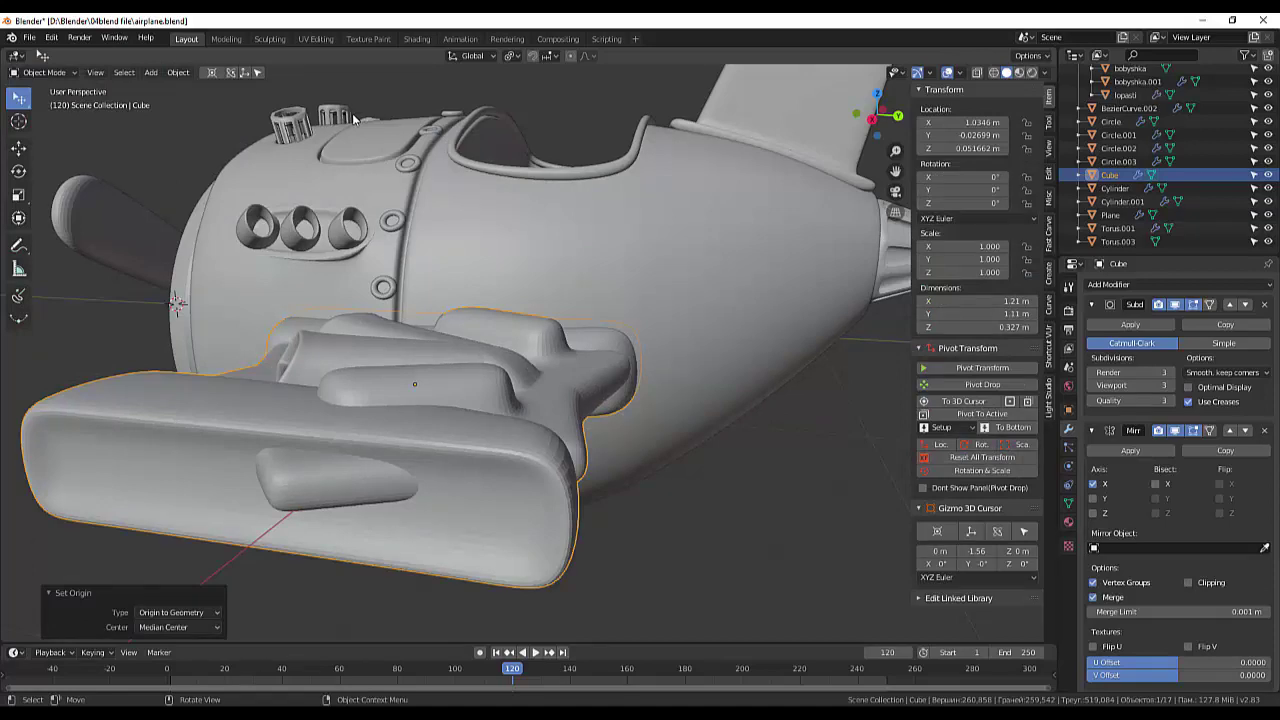
key(alt+g)
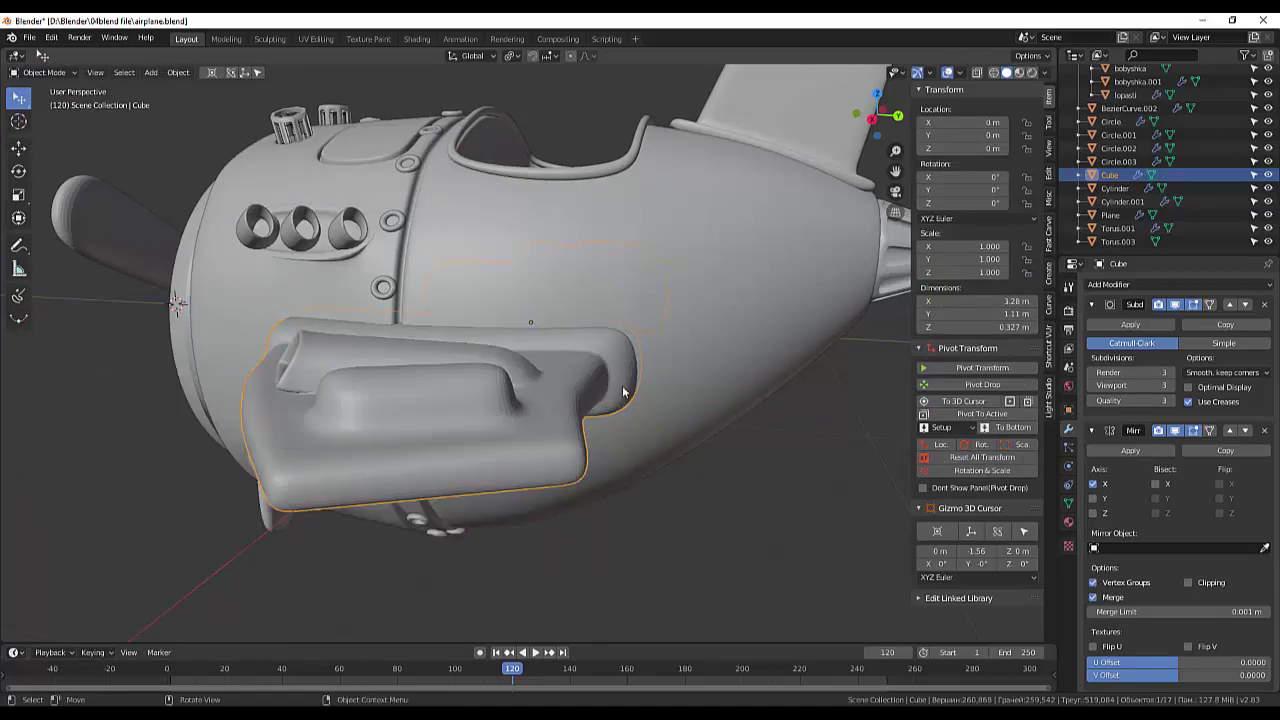
mouse_move(629, 392)
middle_down()
mouse_move(750, 448)
mouse_move(686, 420)
mouse_move(658, 561)
middle_up()
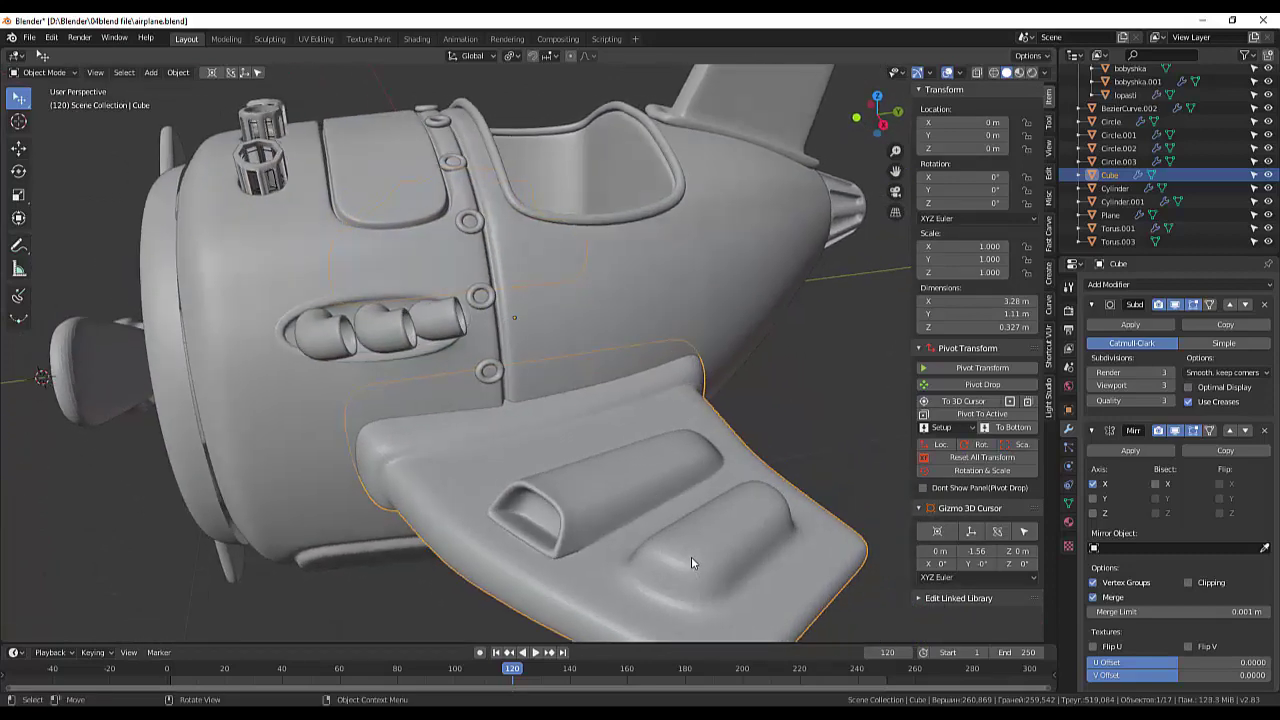
- Return to Edit Mode, then shift the top strip and tilt it 2.9°
click(42, 72)
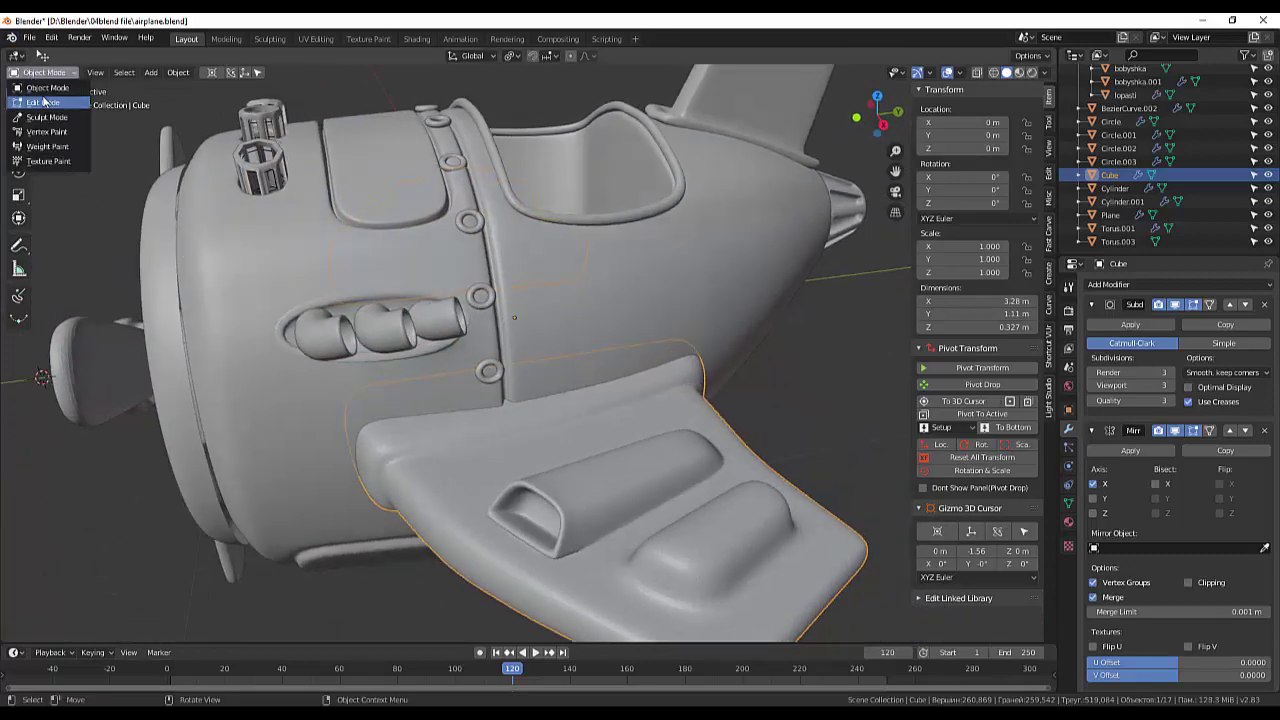
click(40, 101)
middle_drag(713, 483, 656, 460)
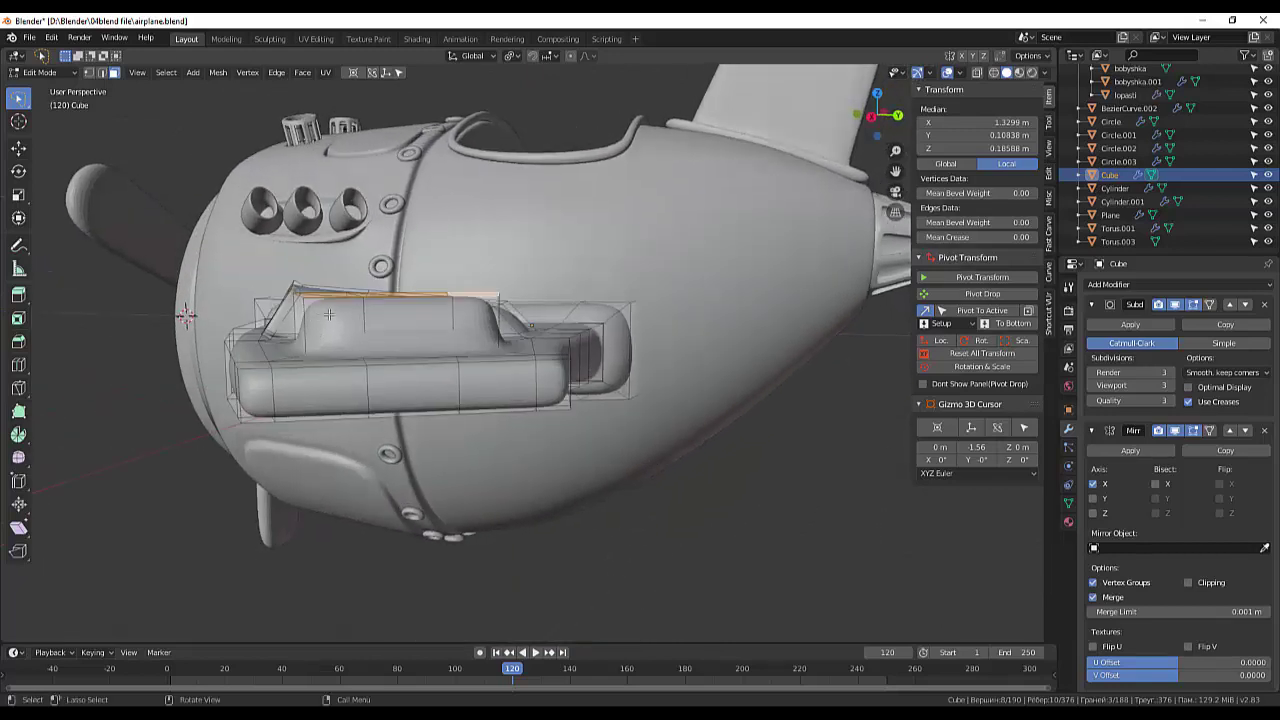
key(g)
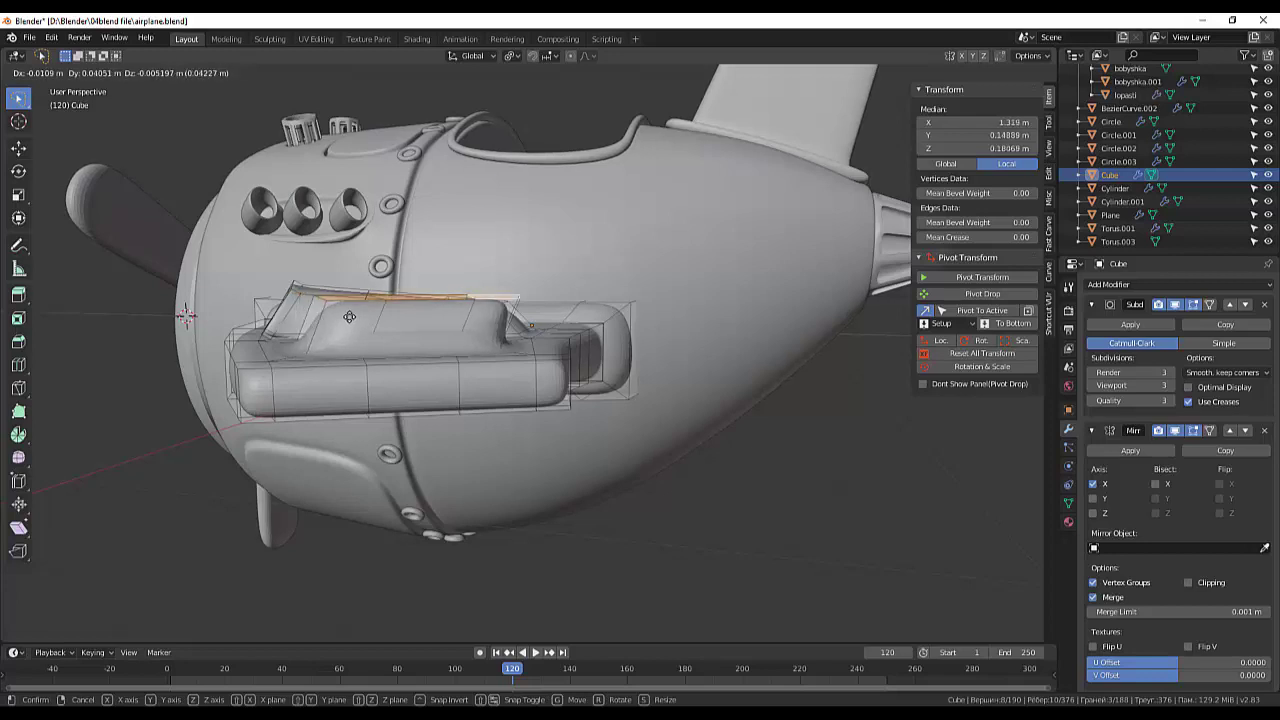
click(344, 317)
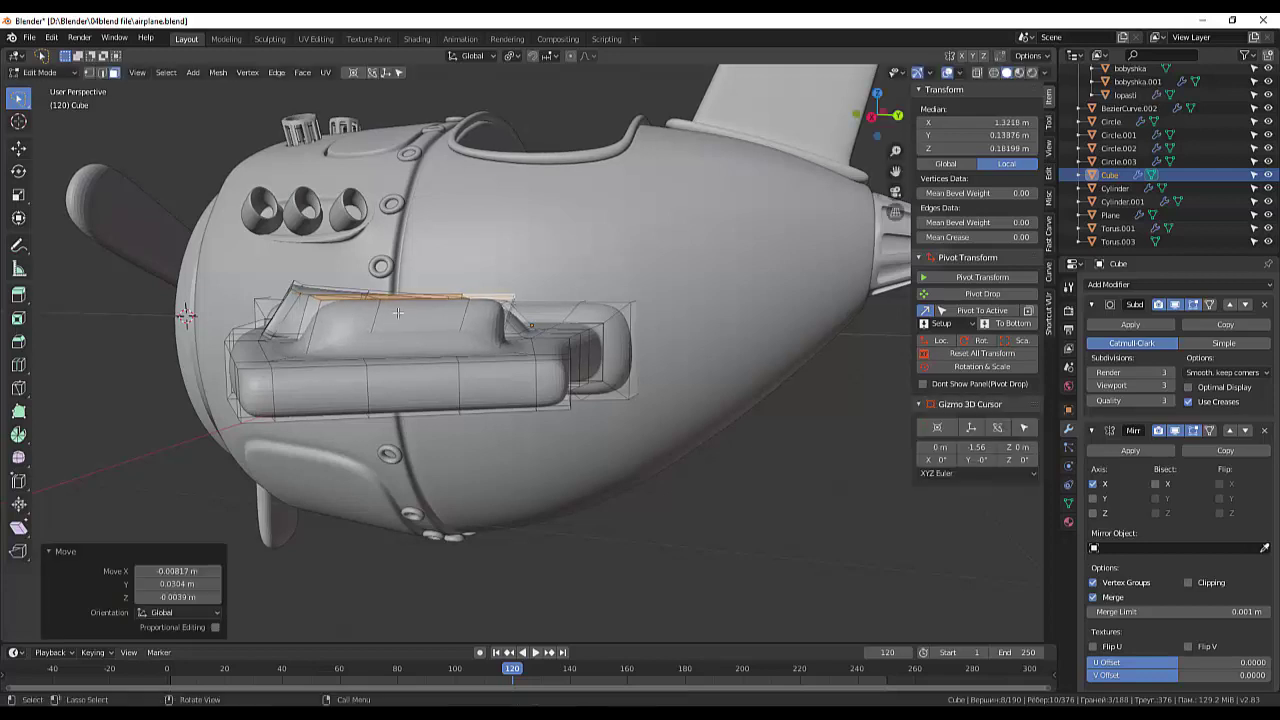
key(r)
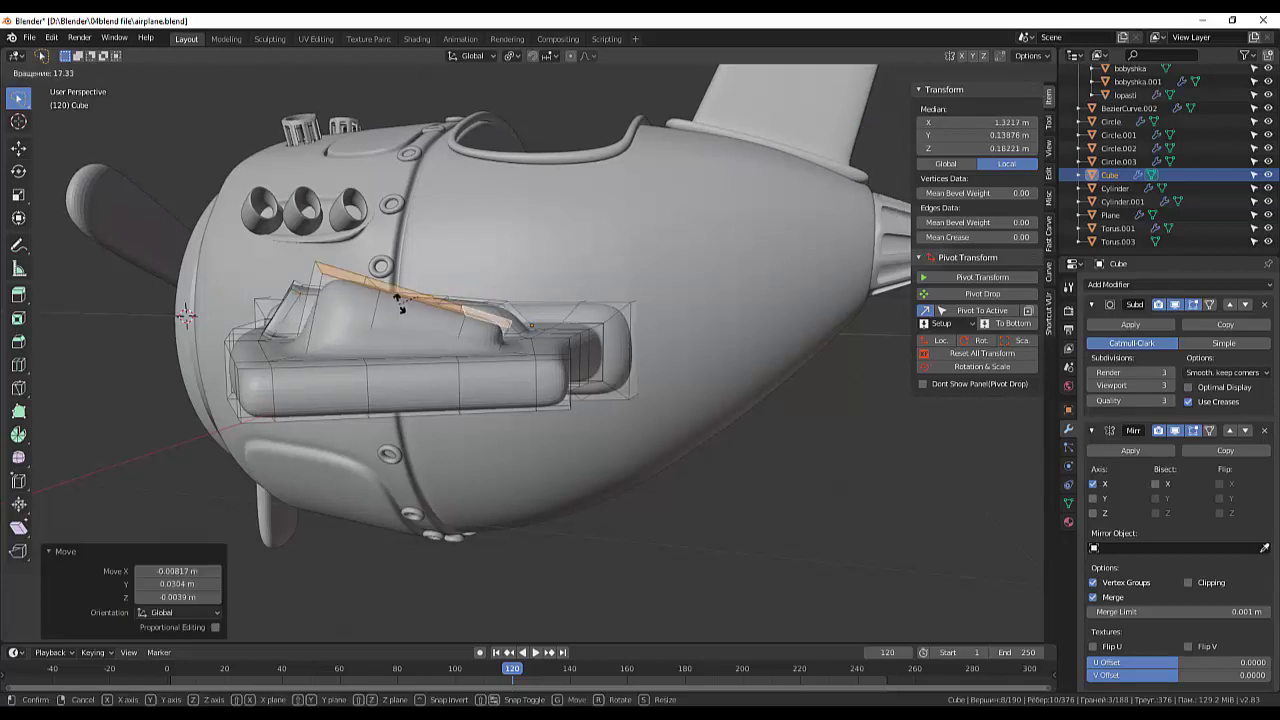
click(400, 310)
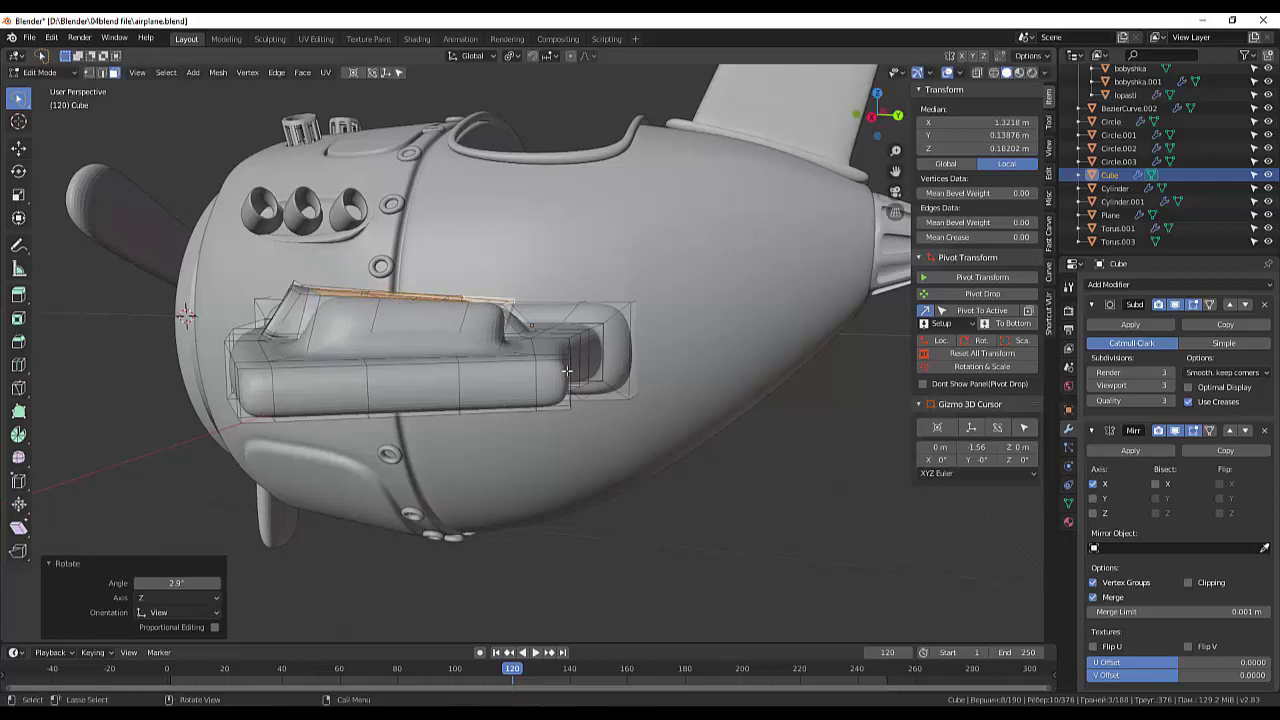
- Rotate the housing's narrow end face to a new angle and clear the selection
middle_drag(400, 310, 420, 470)
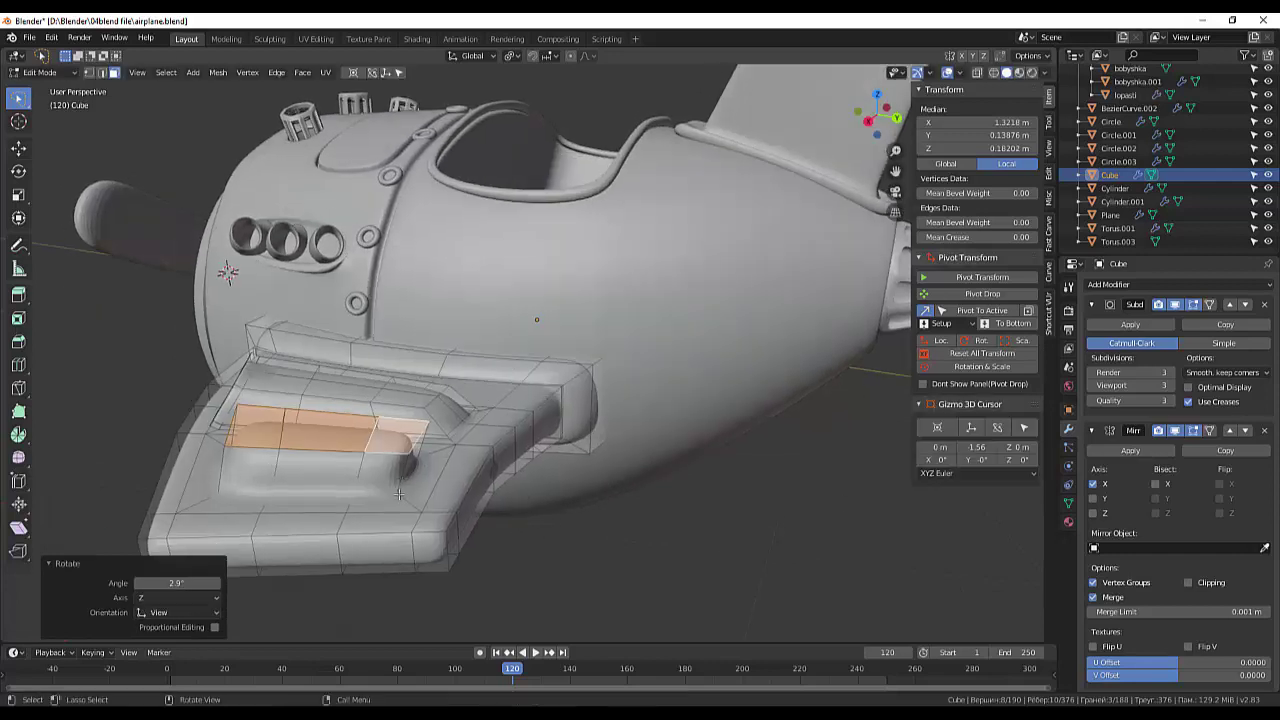
click(410, 458)
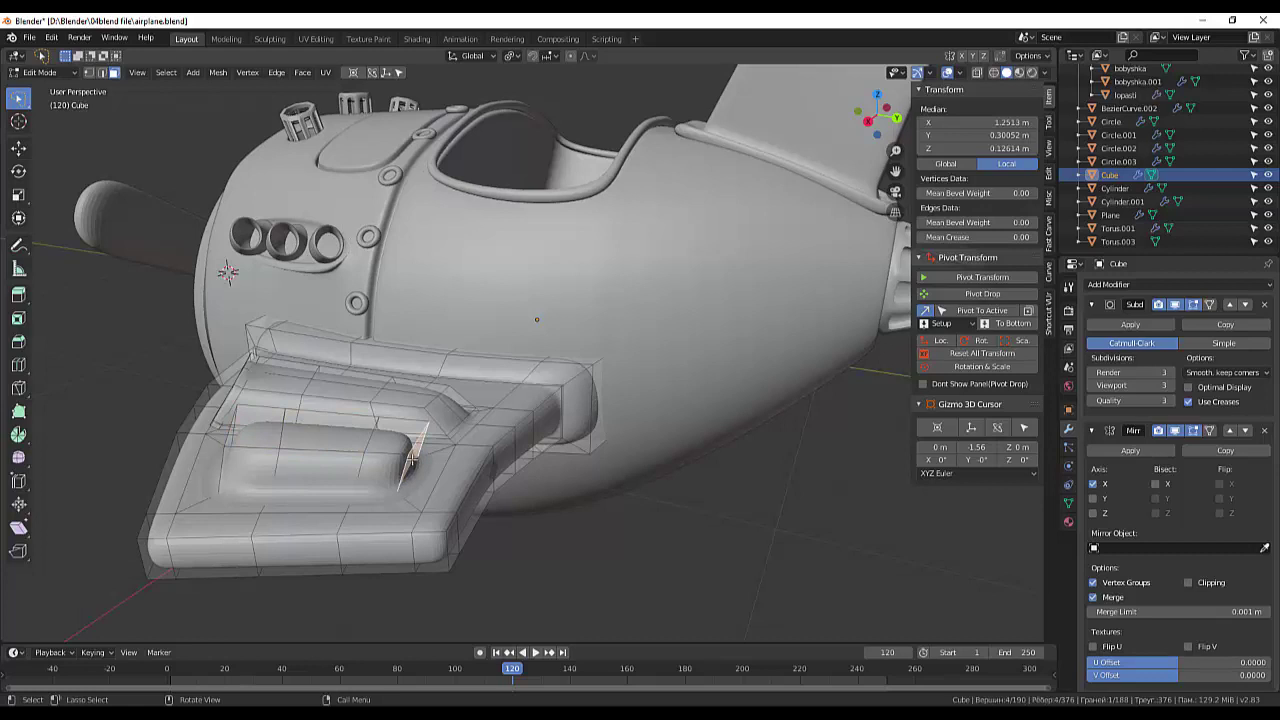
key(r)
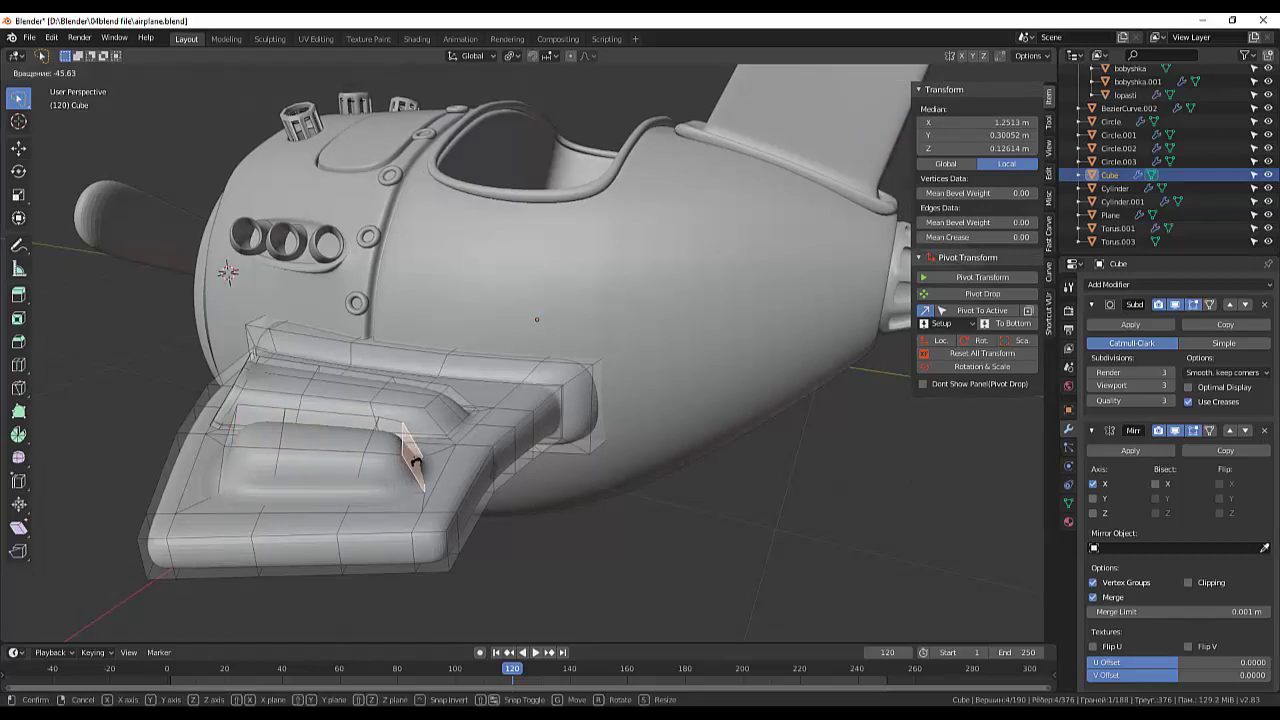
click(415, 462)
click(602, 478)
mouse_move(602, 478)
middle_down()
mouse_move(713, 497)
mouse_move(807, 537)
mouse_move(680, 457)
middle_up()
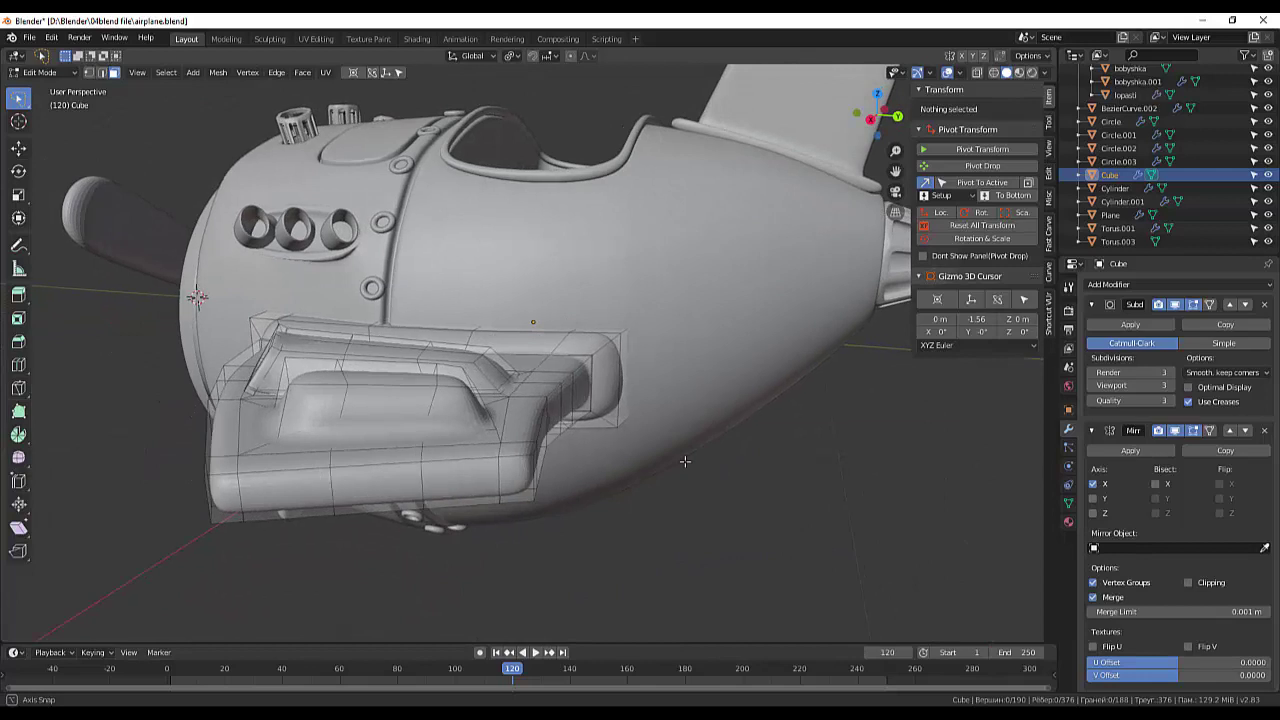
- Select a front recess face, try rotating it, then undo and clear the selection
click(310, 384)
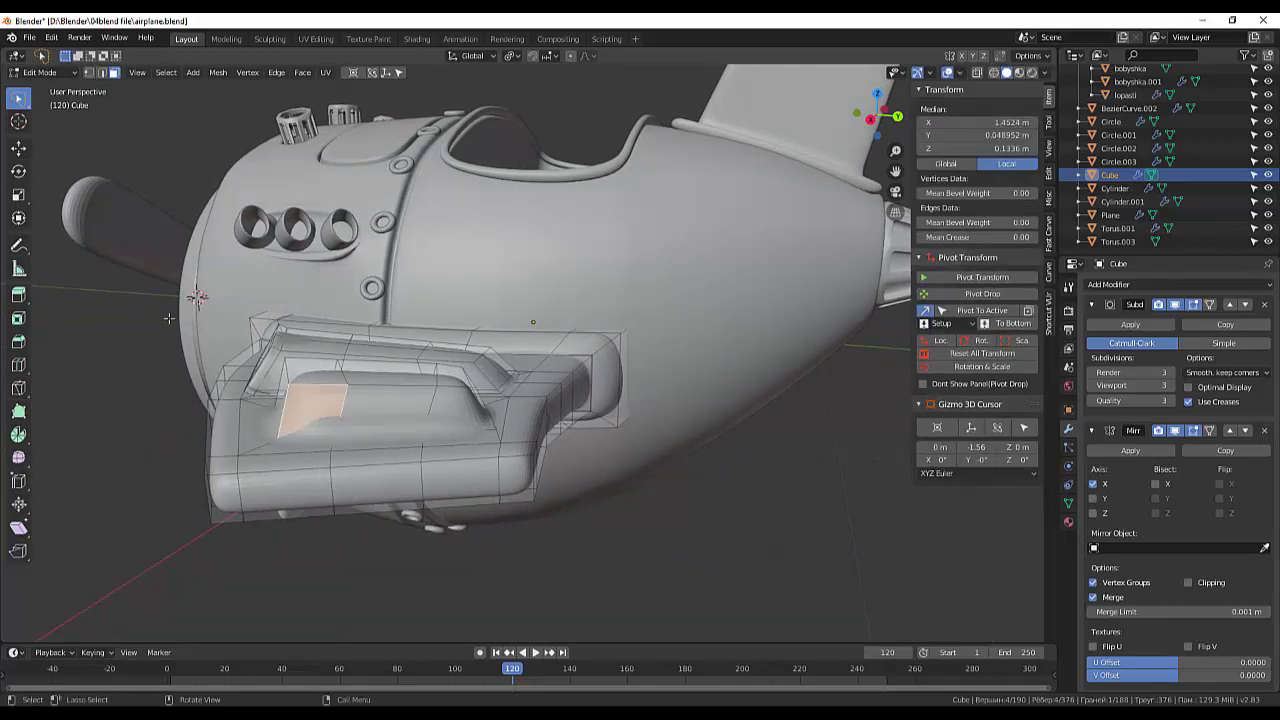
key(shift)
key(shift+r)
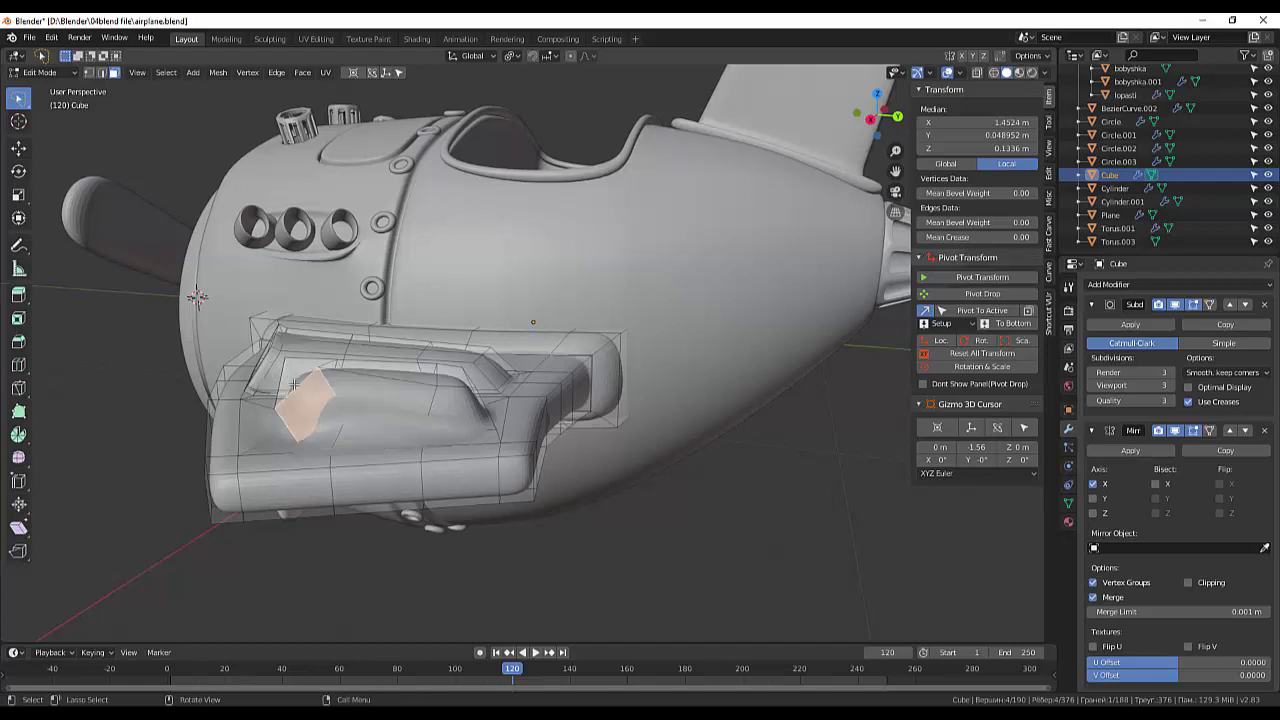
key(ctrl)
key(ctrl+z)
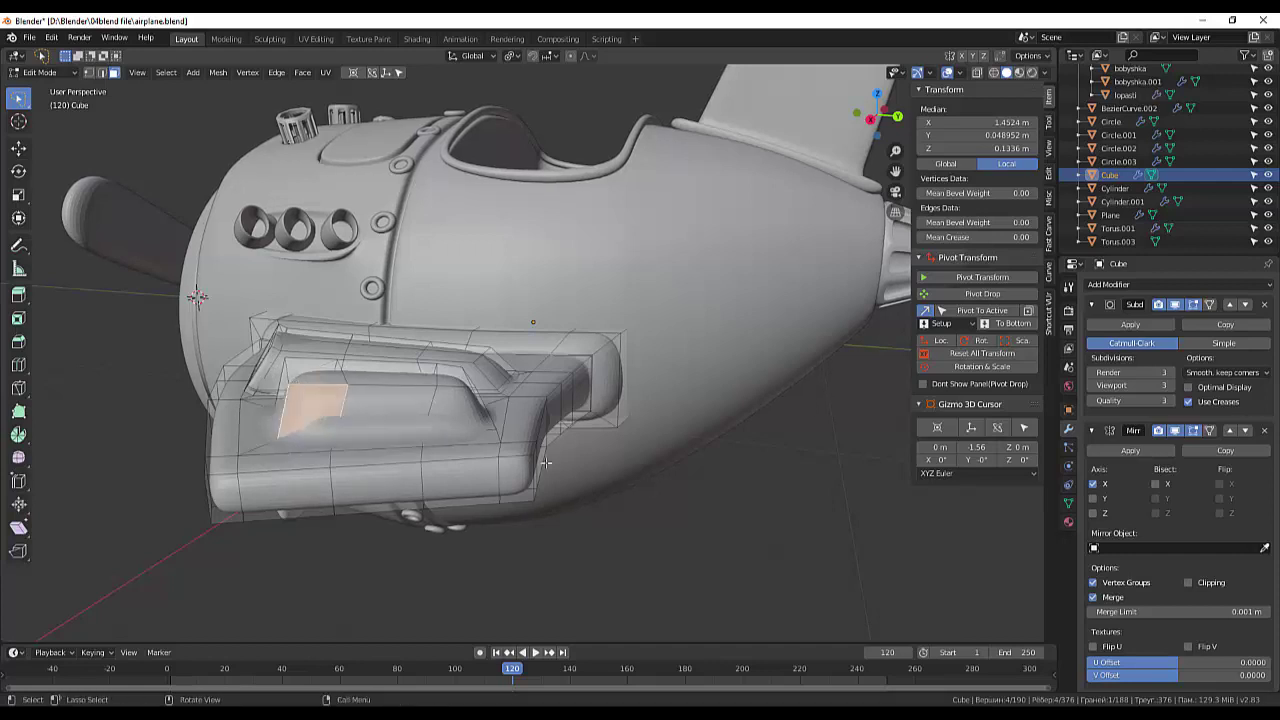
key(alt+a)
- Pick edges along the gun housing, then select a side face of the housing
click(101, 74)
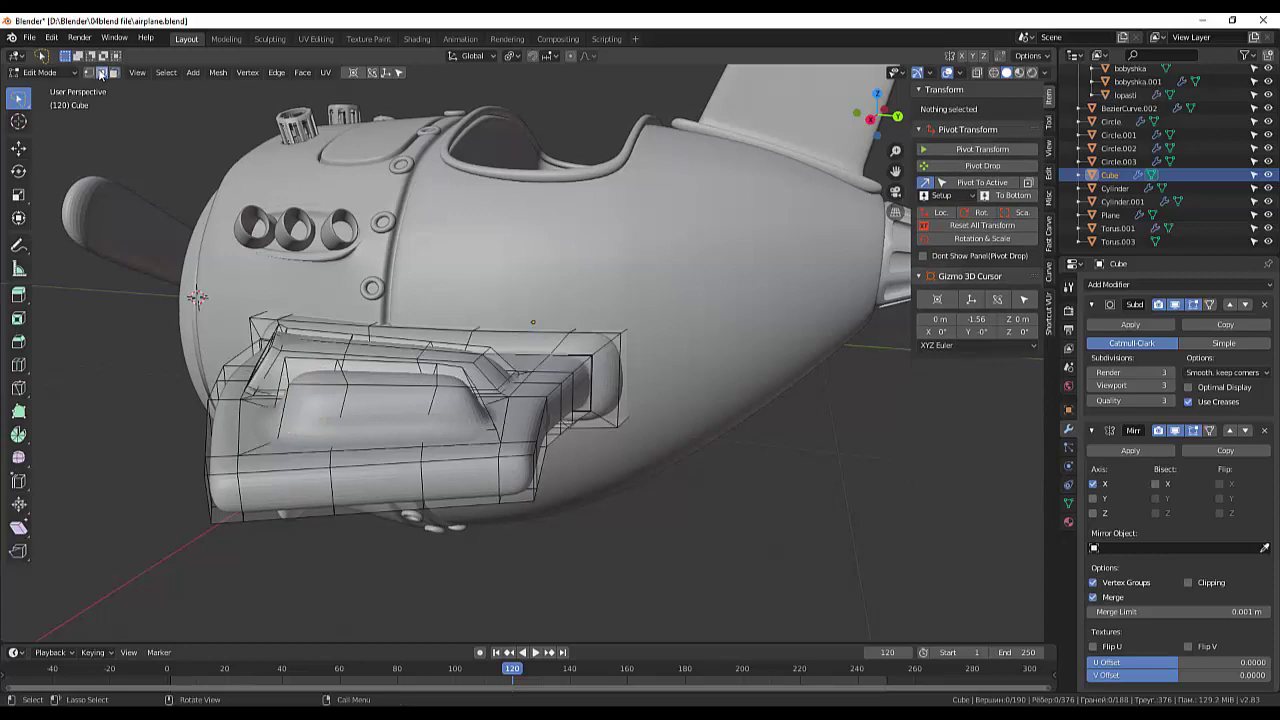
click(298, 383)
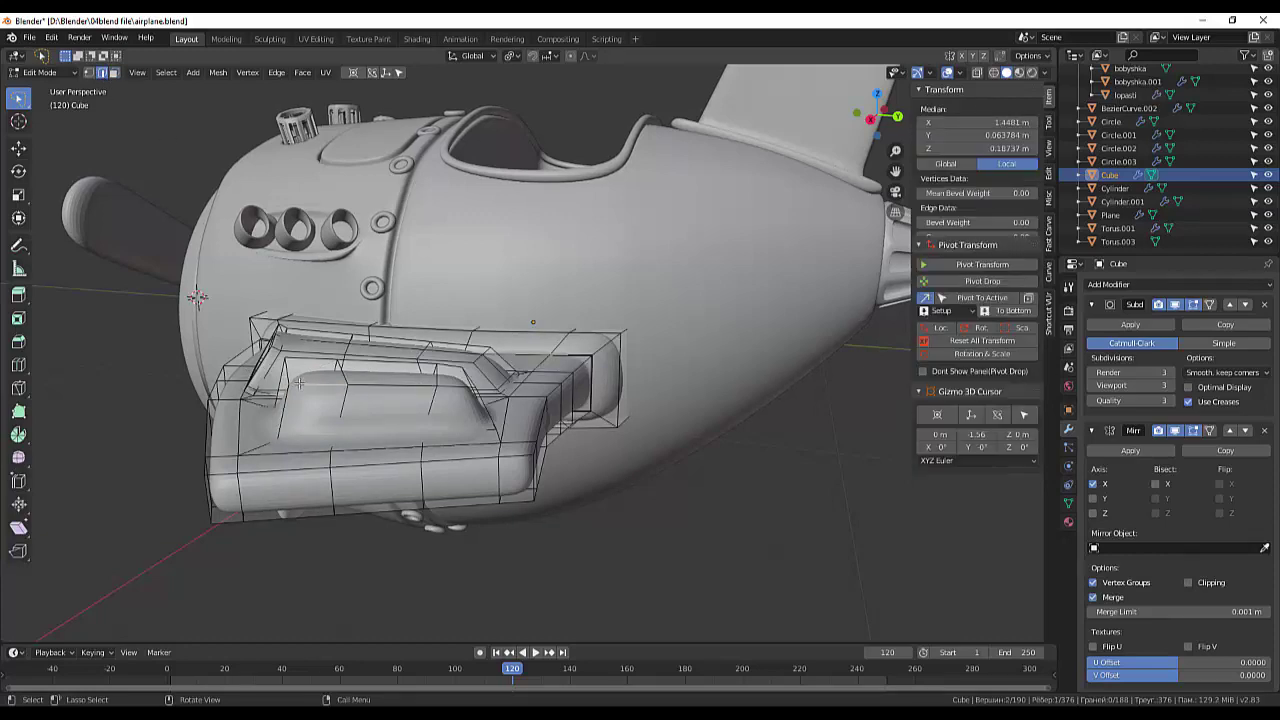
middle_drag(518, 357, 585, 364)
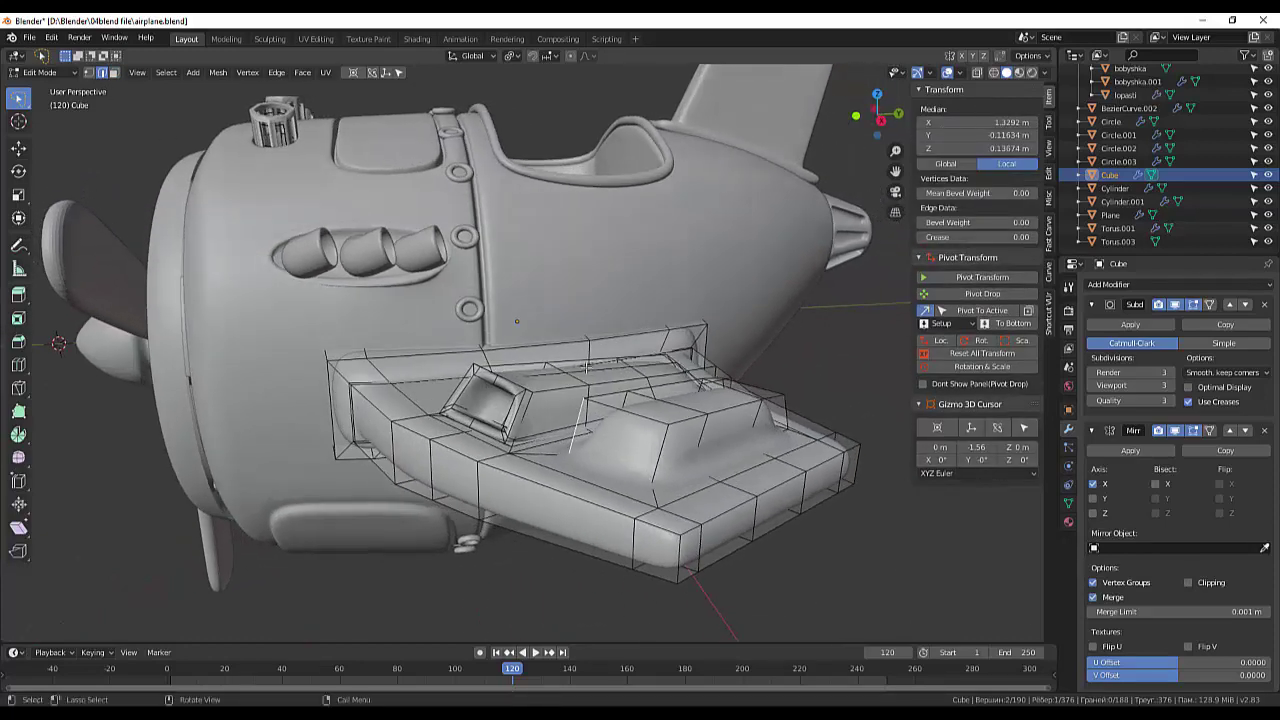
click(610, 449)
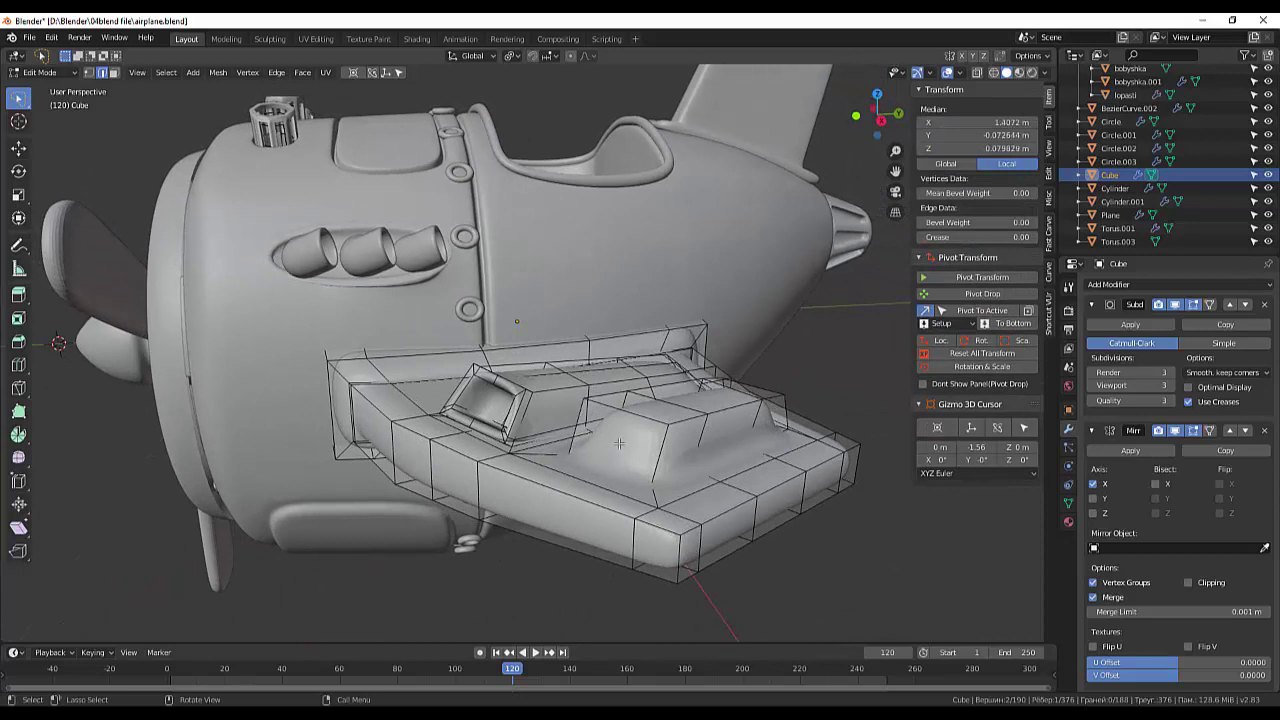
click(113, 73)
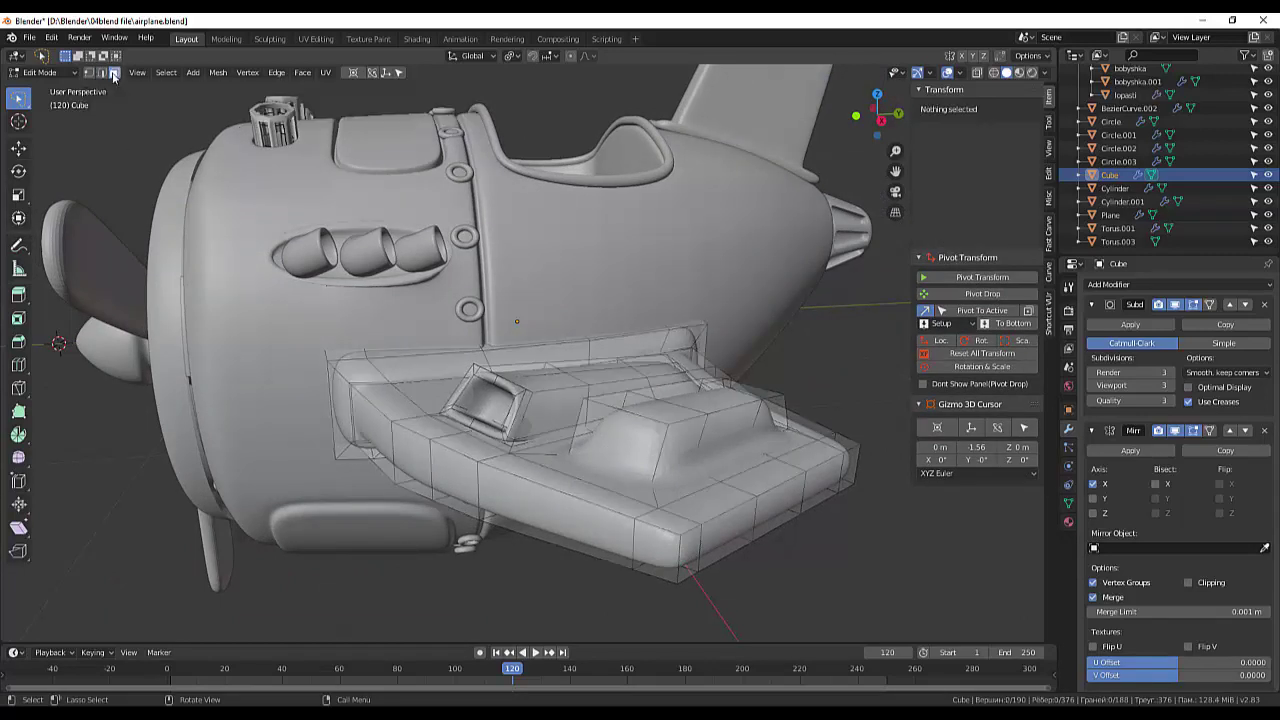
click(622, 425)
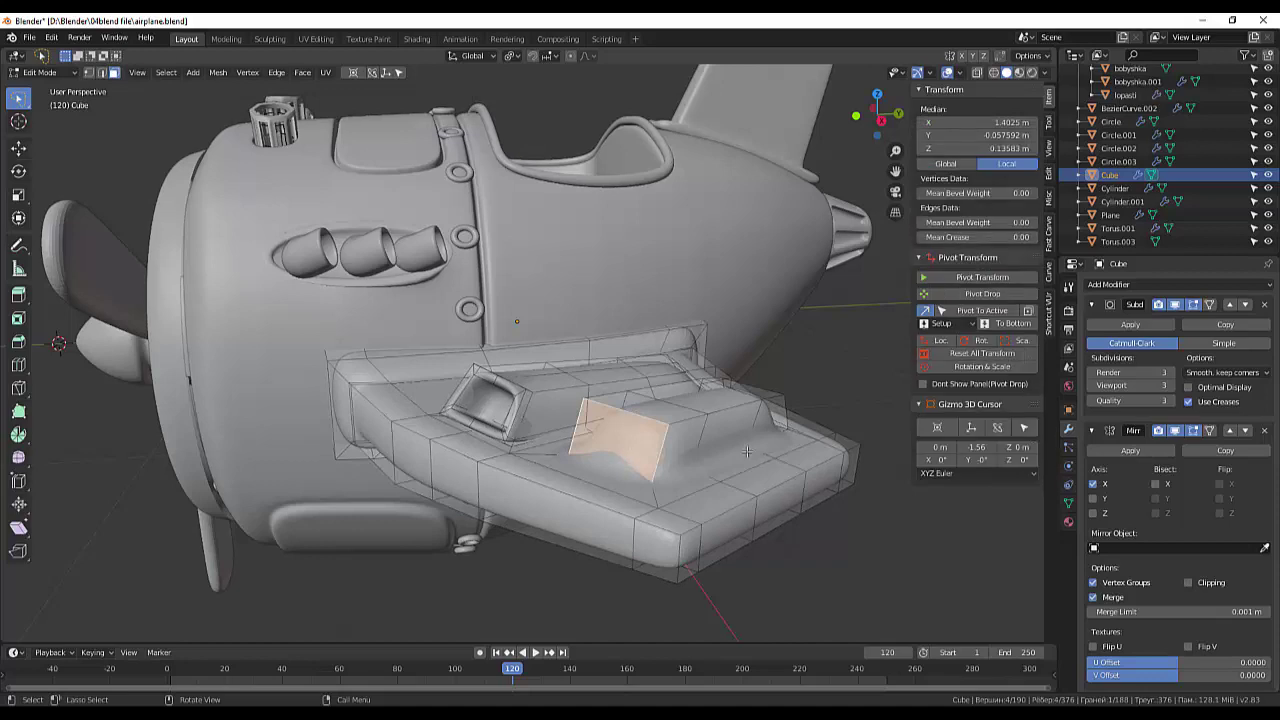
middle_drag(747, 452, 723, 464)
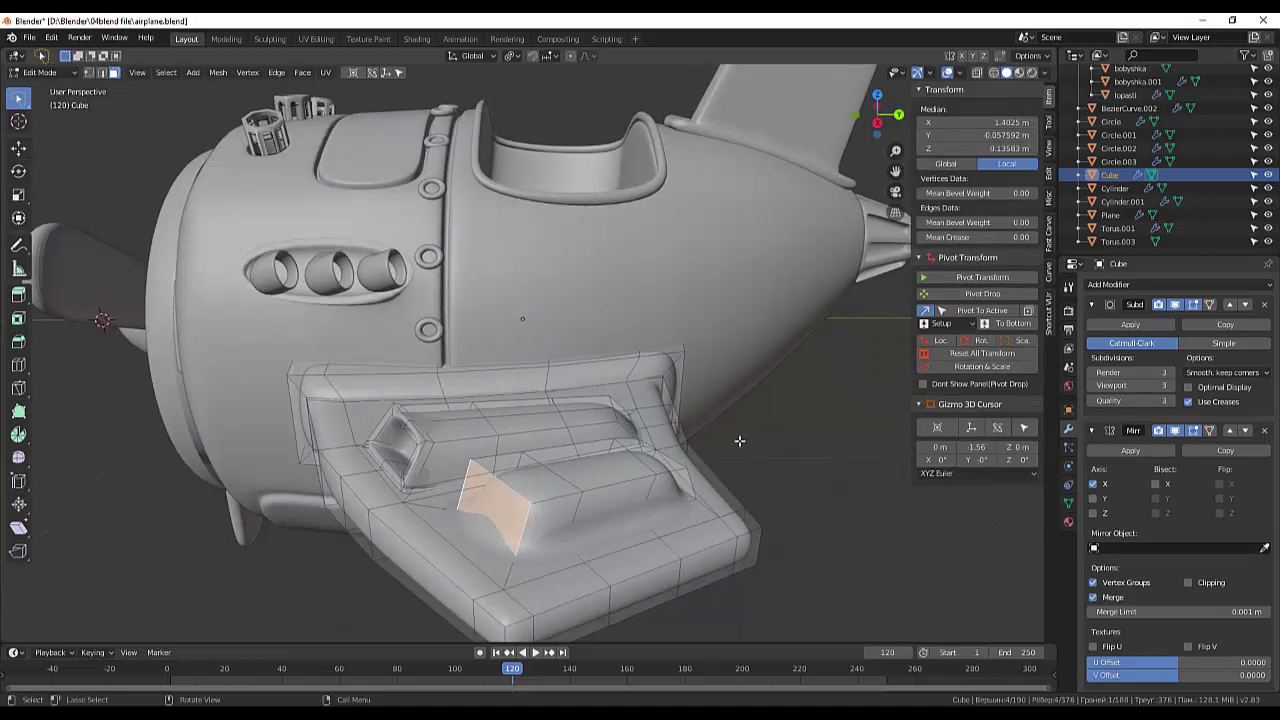
middle_drag(739, 440, 341, 573)
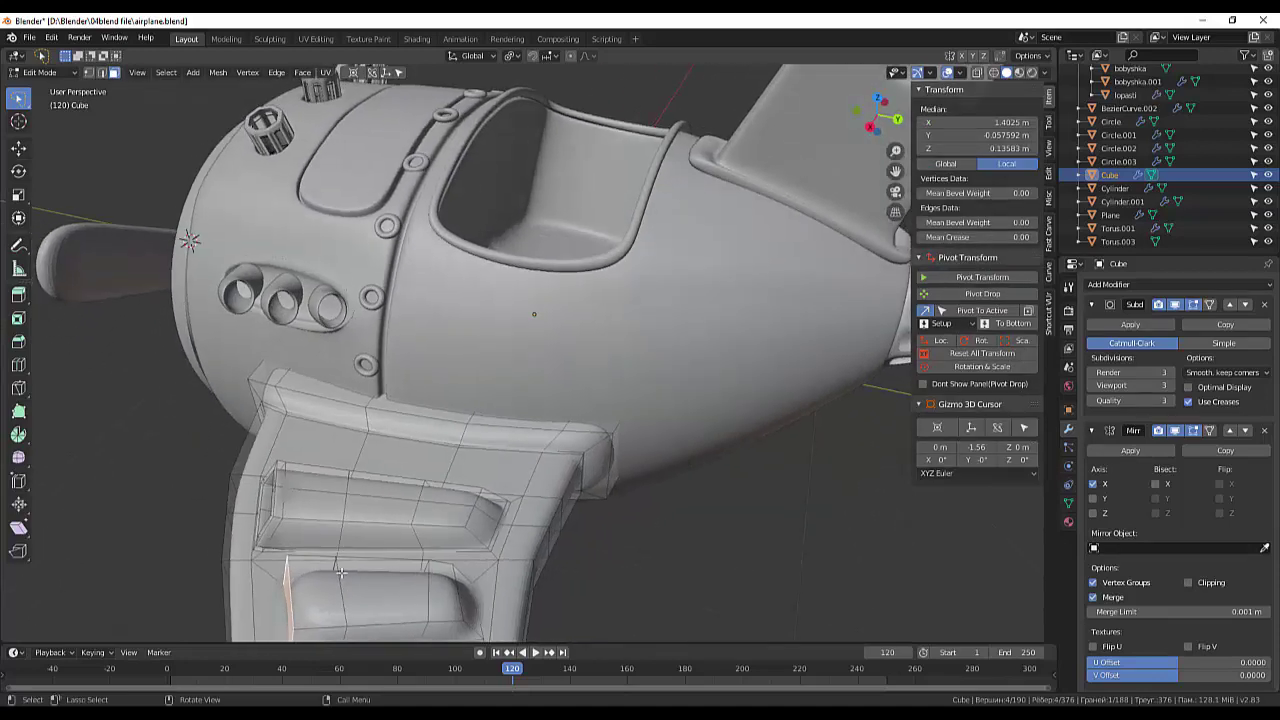
- Extrude the selected housing face slightly along its normal, about 0.00332, -0.0171, 0.0133 m
key(r)
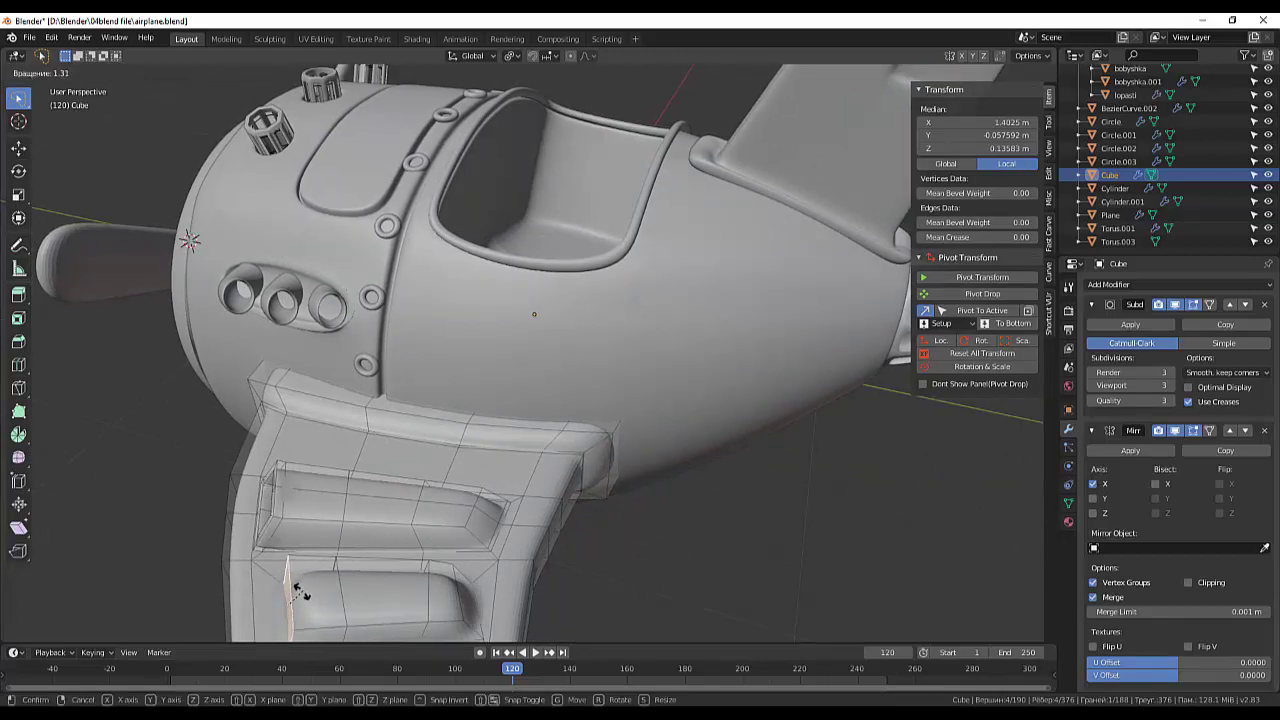
right_click(299, 592)
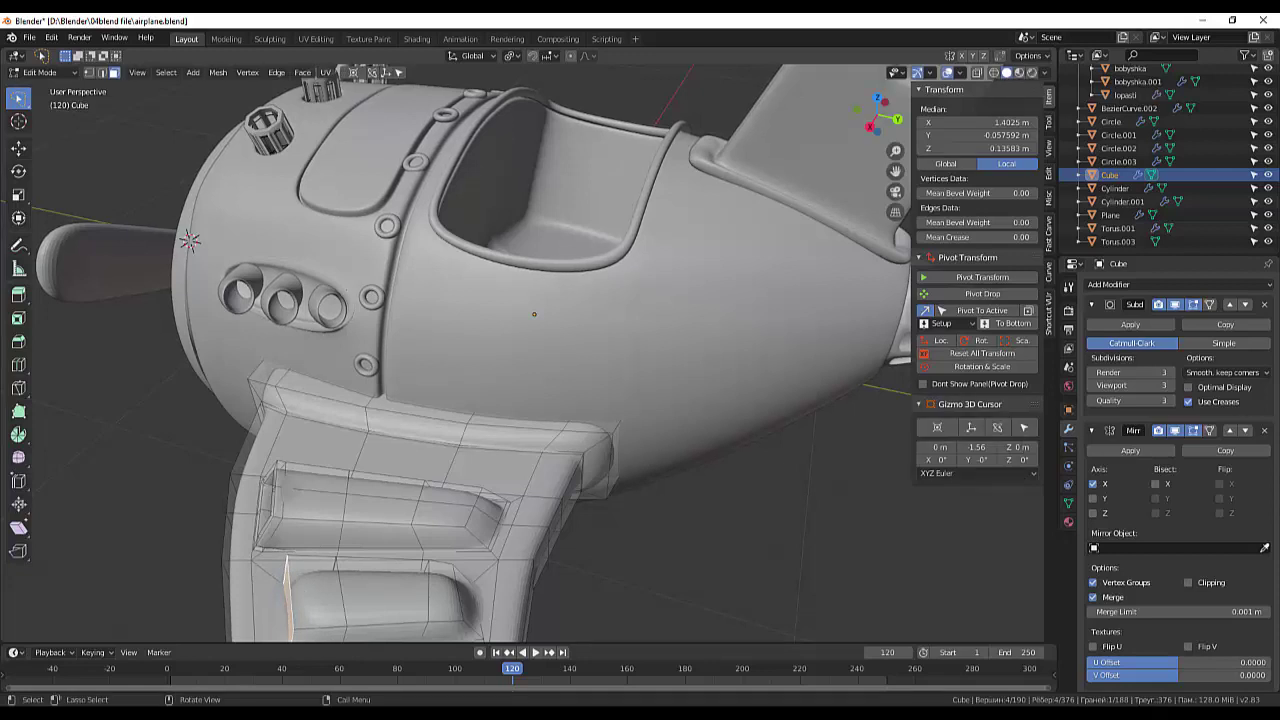
key(e)
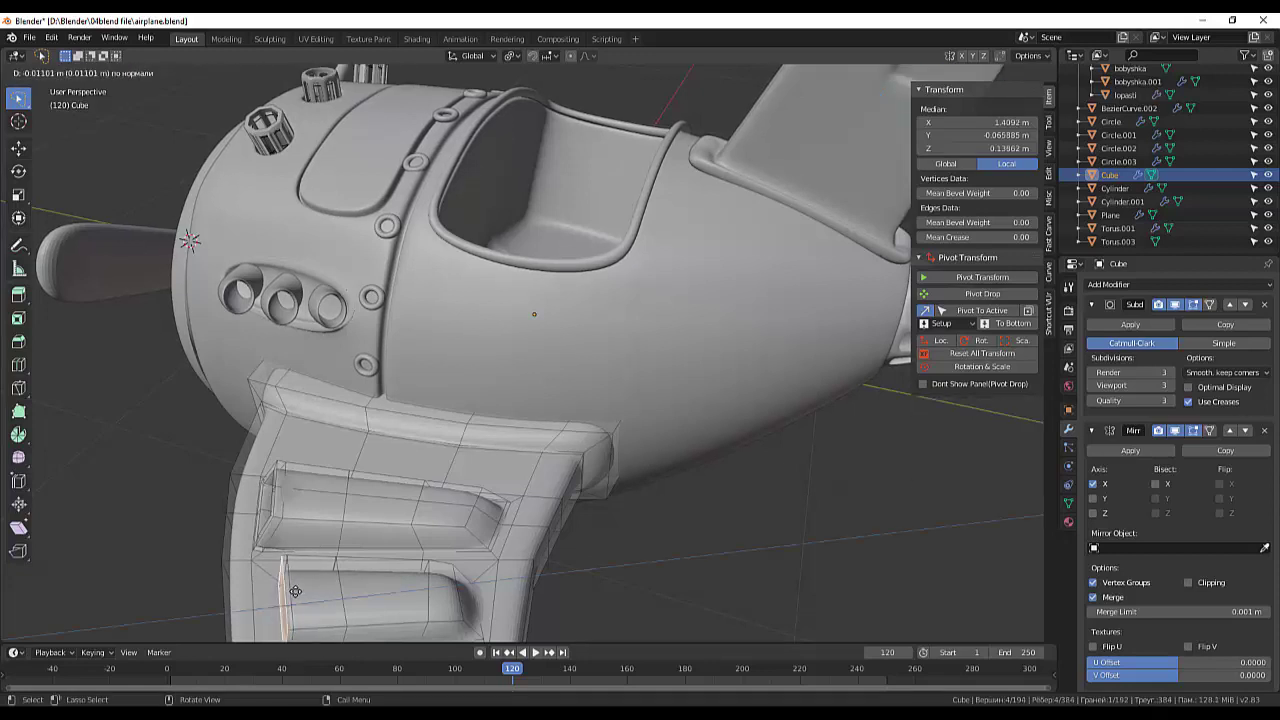
click(292, 591)
- Inset the rear wing-top face by 0.02018 m and extrude it down into the wing
middle_drag(469, 573, 535, 535)
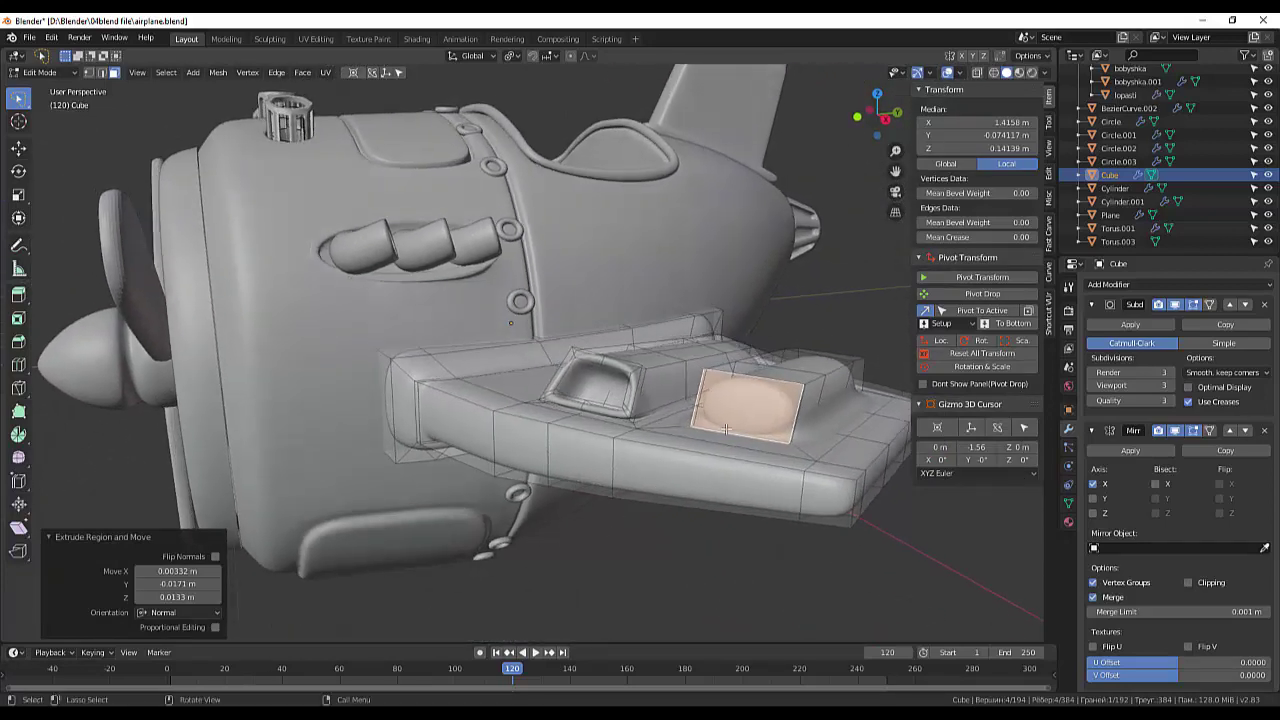
click(736, 416)
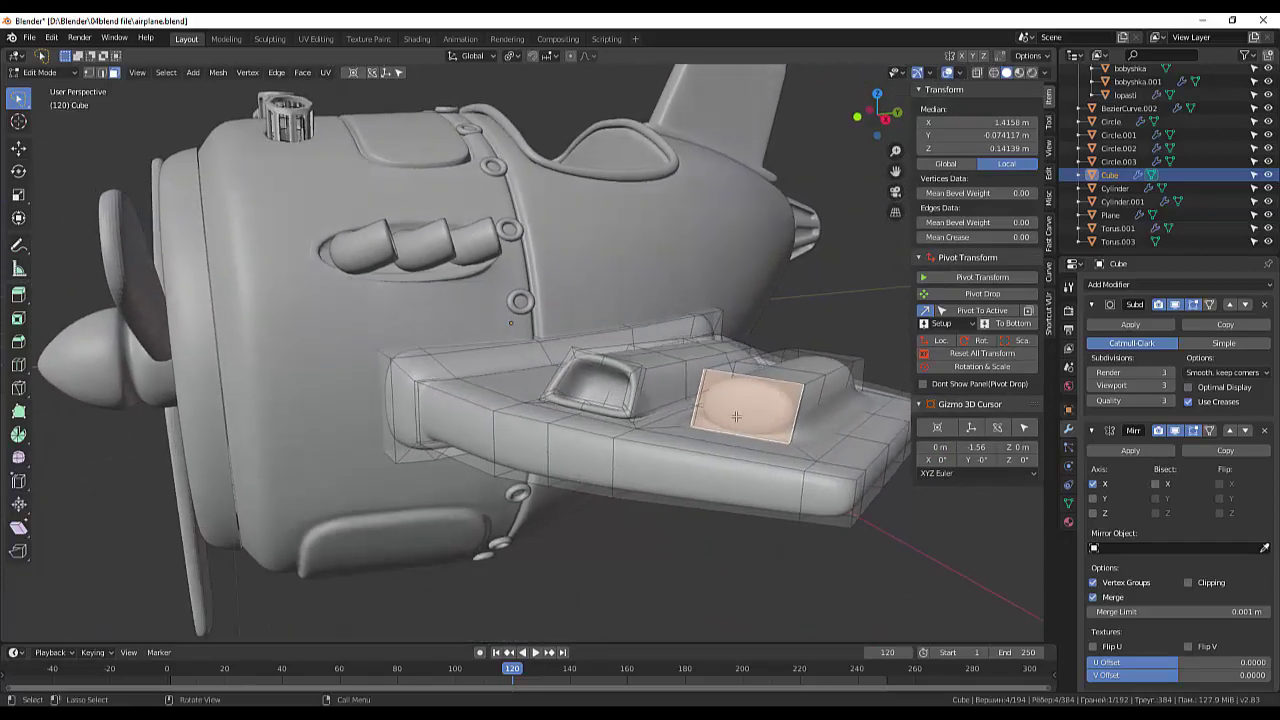
key(i)
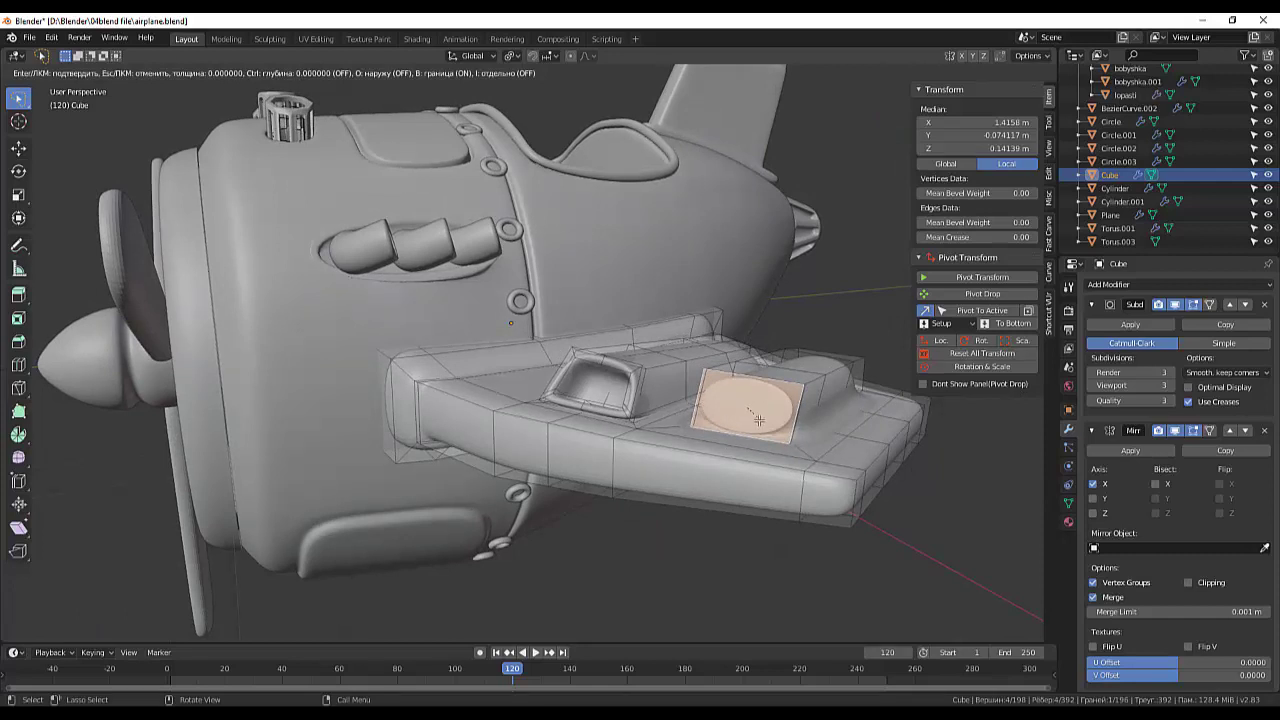
right_click(685, 558)
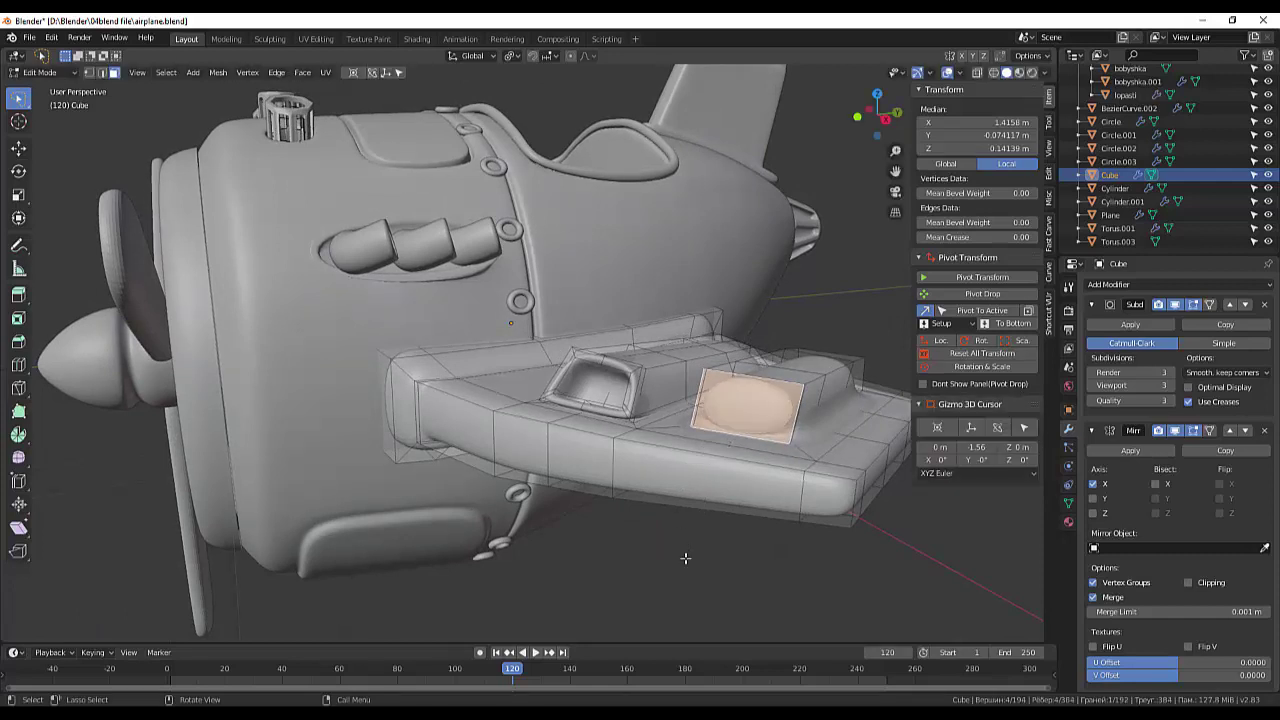
key(i)
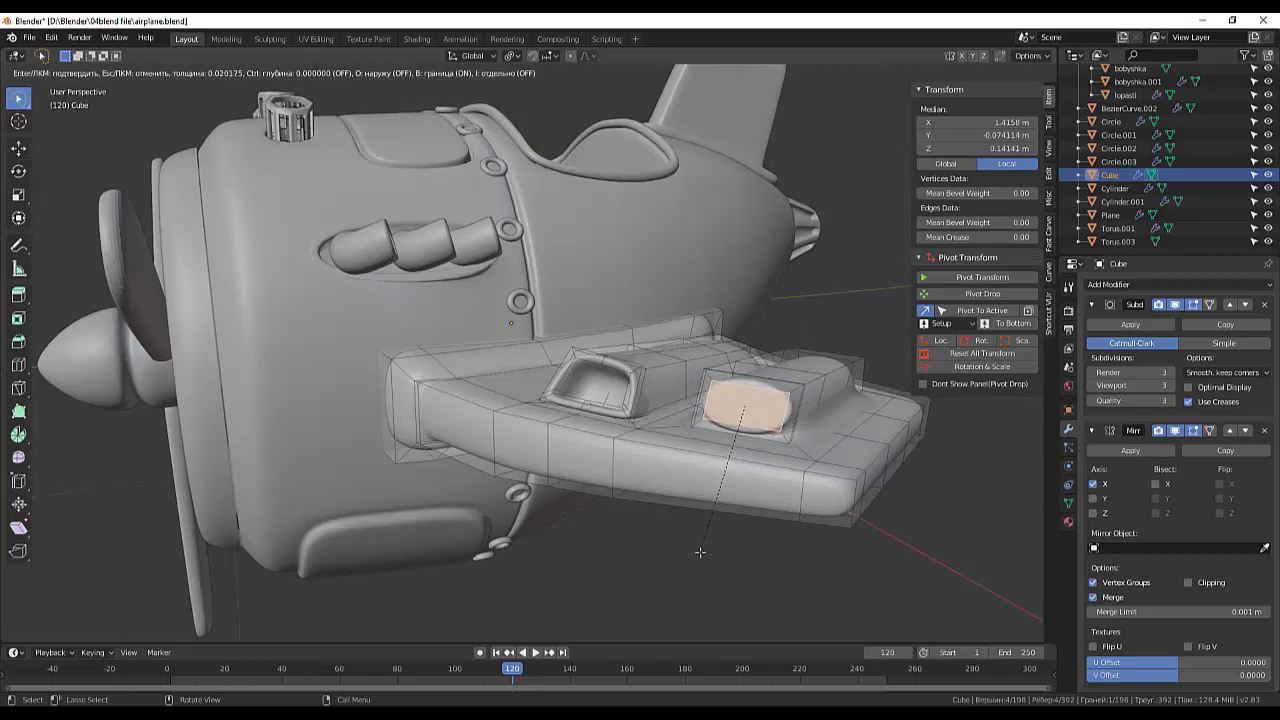
click(697, 554)
middle_drag(790, 542, 733, 543)
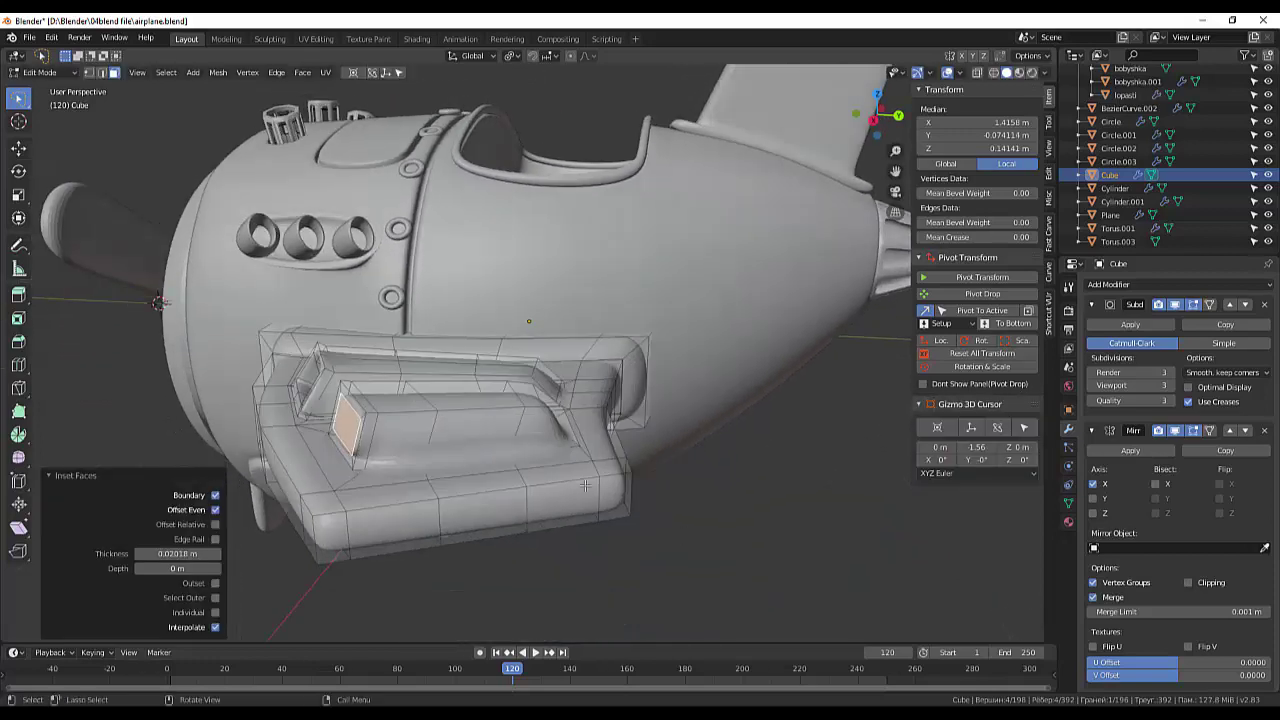
key(e)
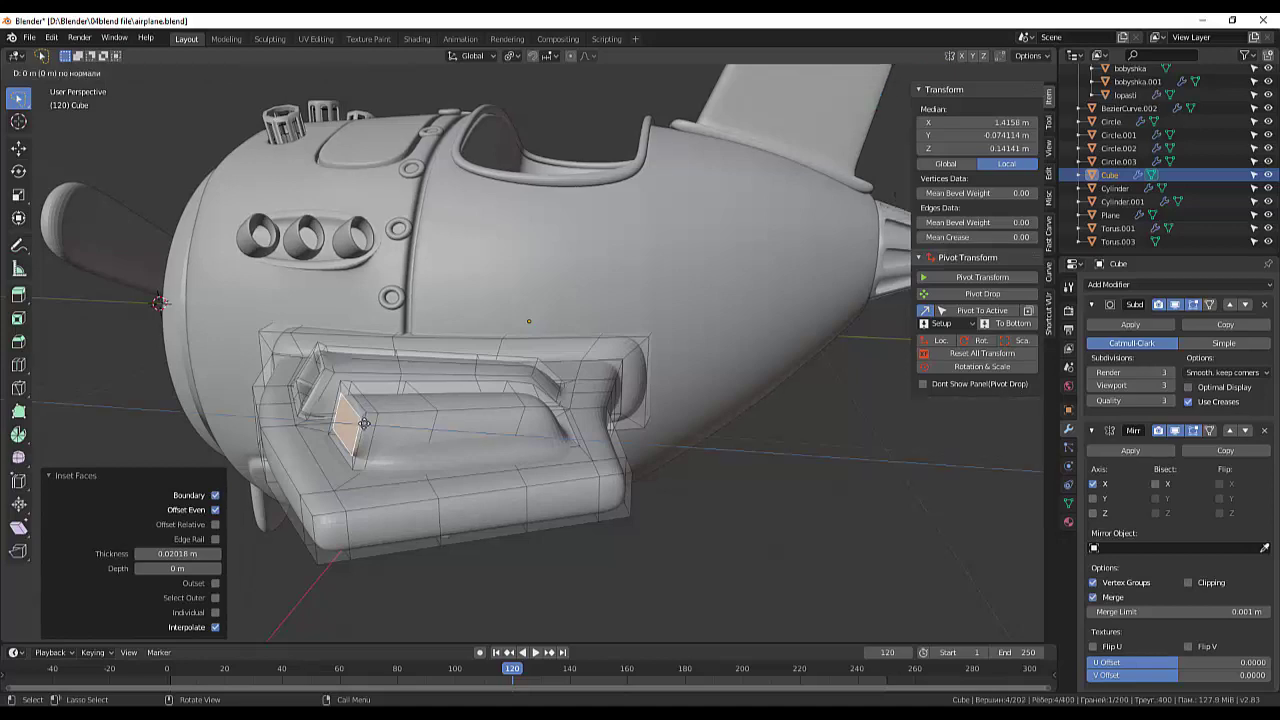
click(405, 453)
- Loop-cut the narrow face inside the recess and slide the loop to factor 0.884
click(483, 512)
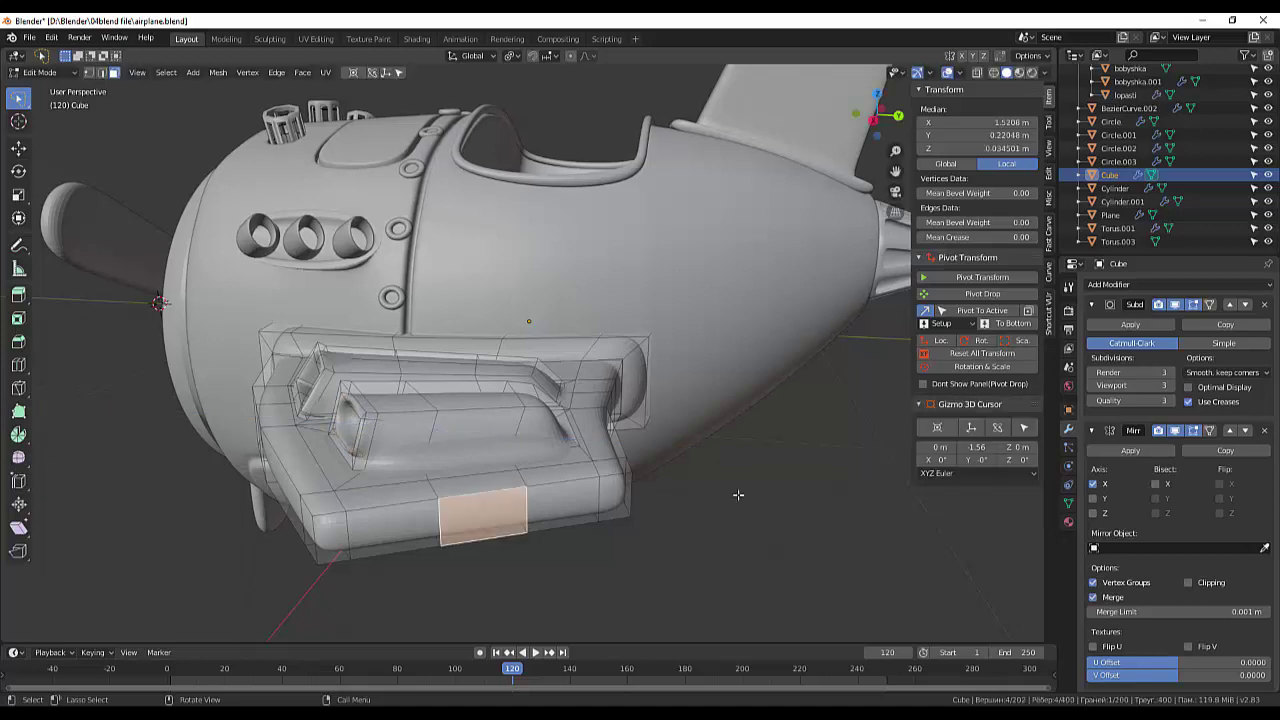
mouse_move(737, 491)
middle_down()
mouse_move(823, 482)
mouse_move(670, 455)
mouse_move(617, 461)
middle_up()
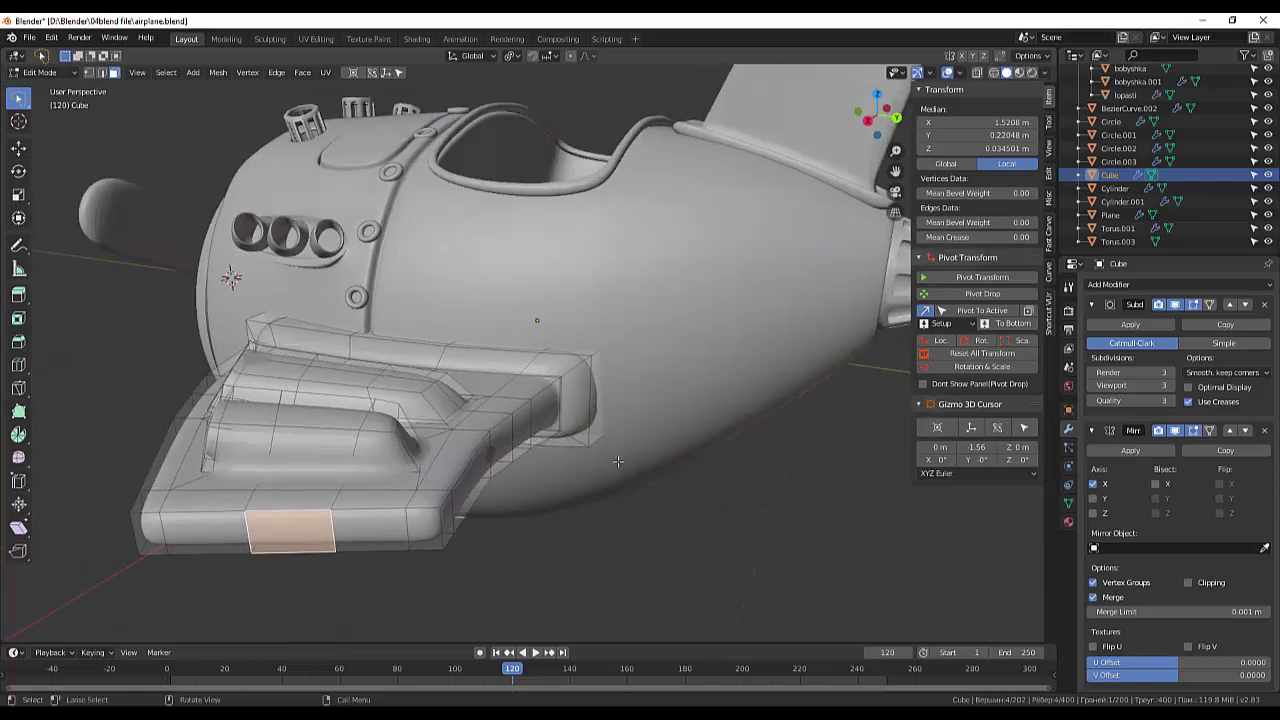
click(212, 468)
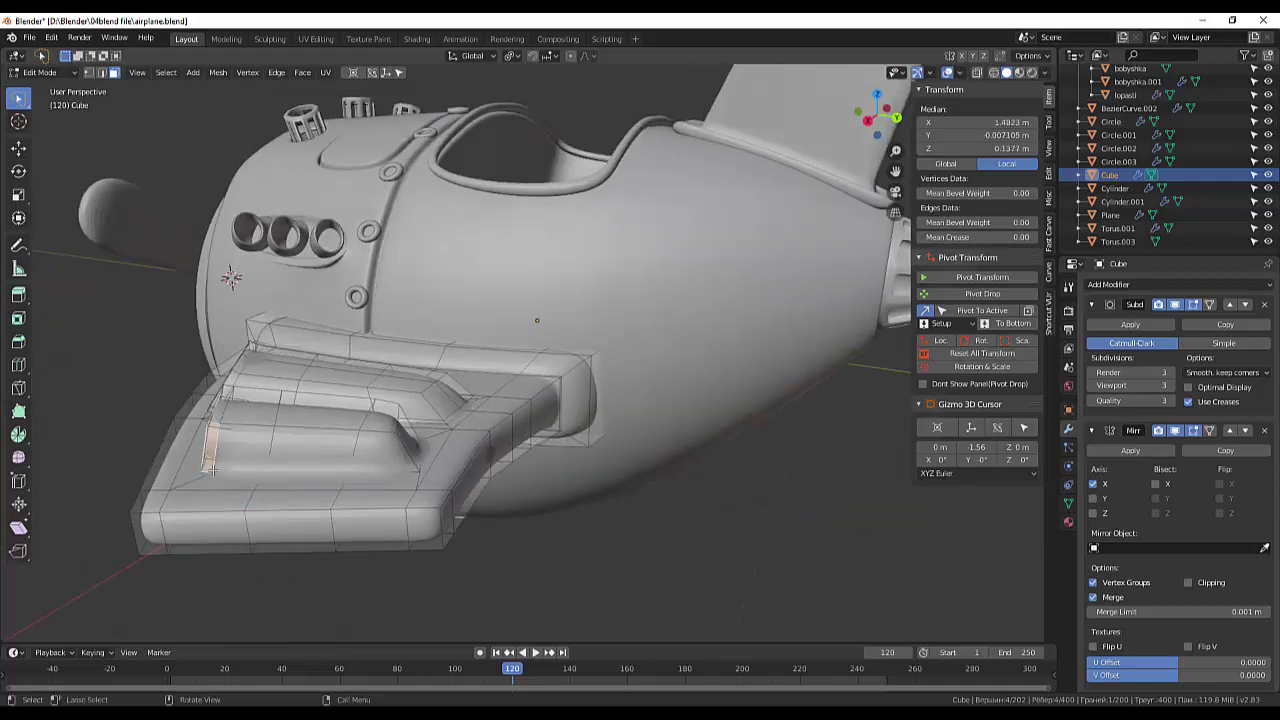
key(ctrl+r)
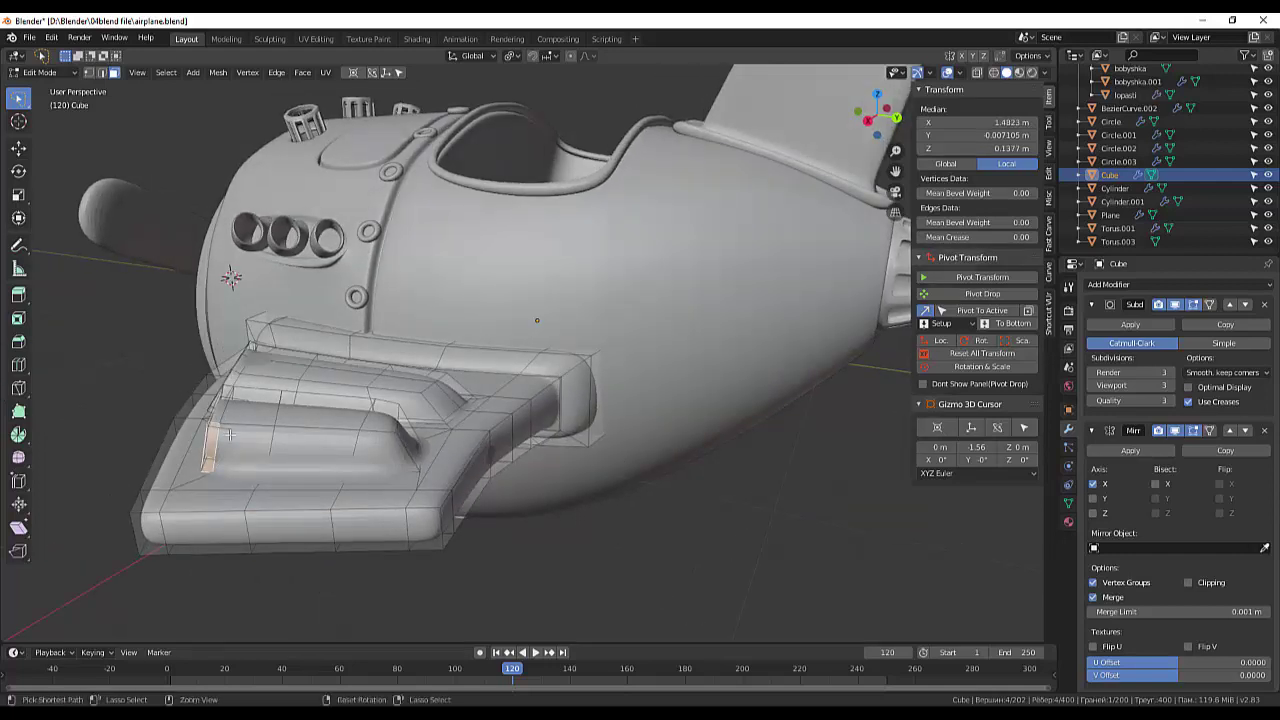
click(230, 436)
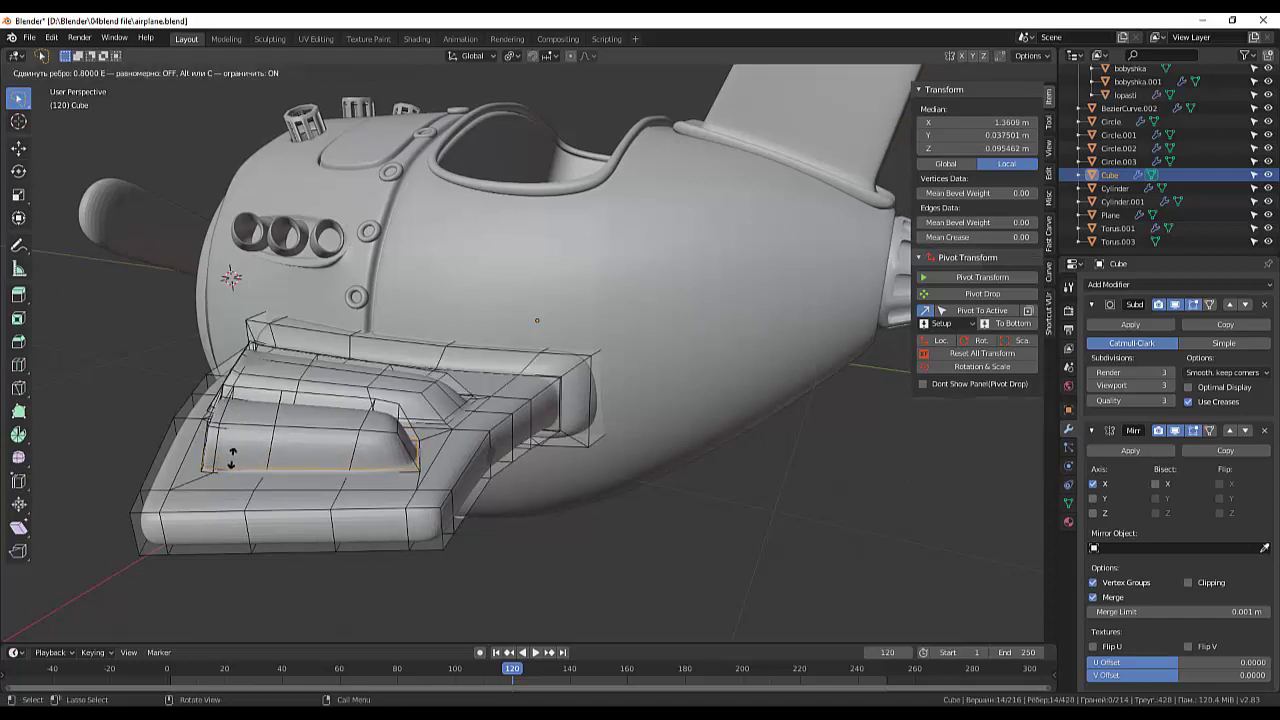
click(231, 458)
- Add a slid edge loop across the wing beside the second gun recess
middle_drag(562, 481, 668, 502)
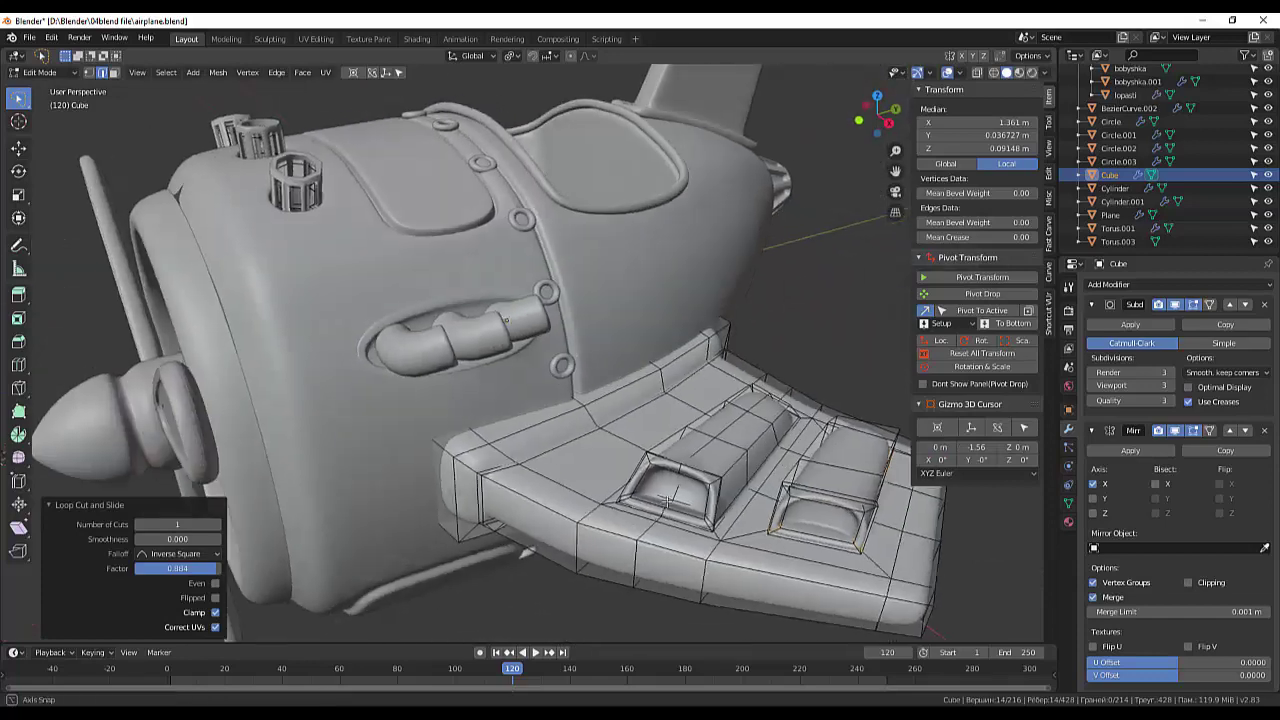
click(845, 463)
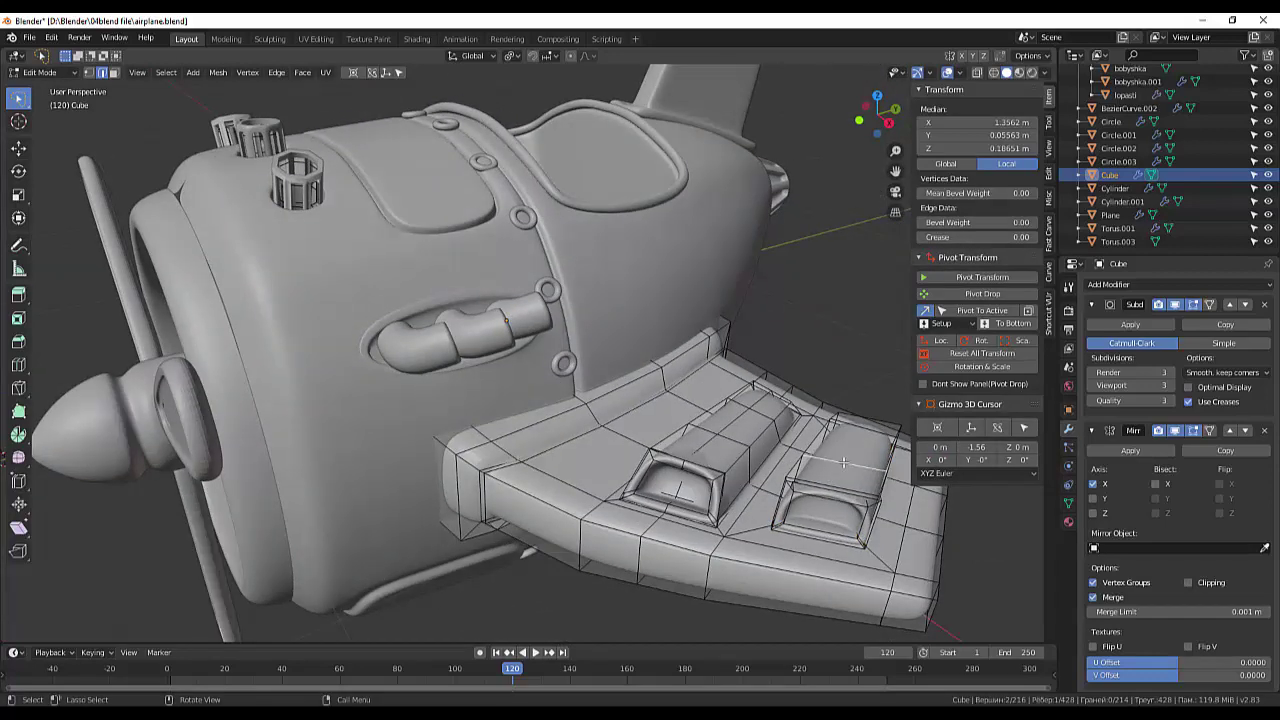
key(ctrl+r)
click(845, 463)
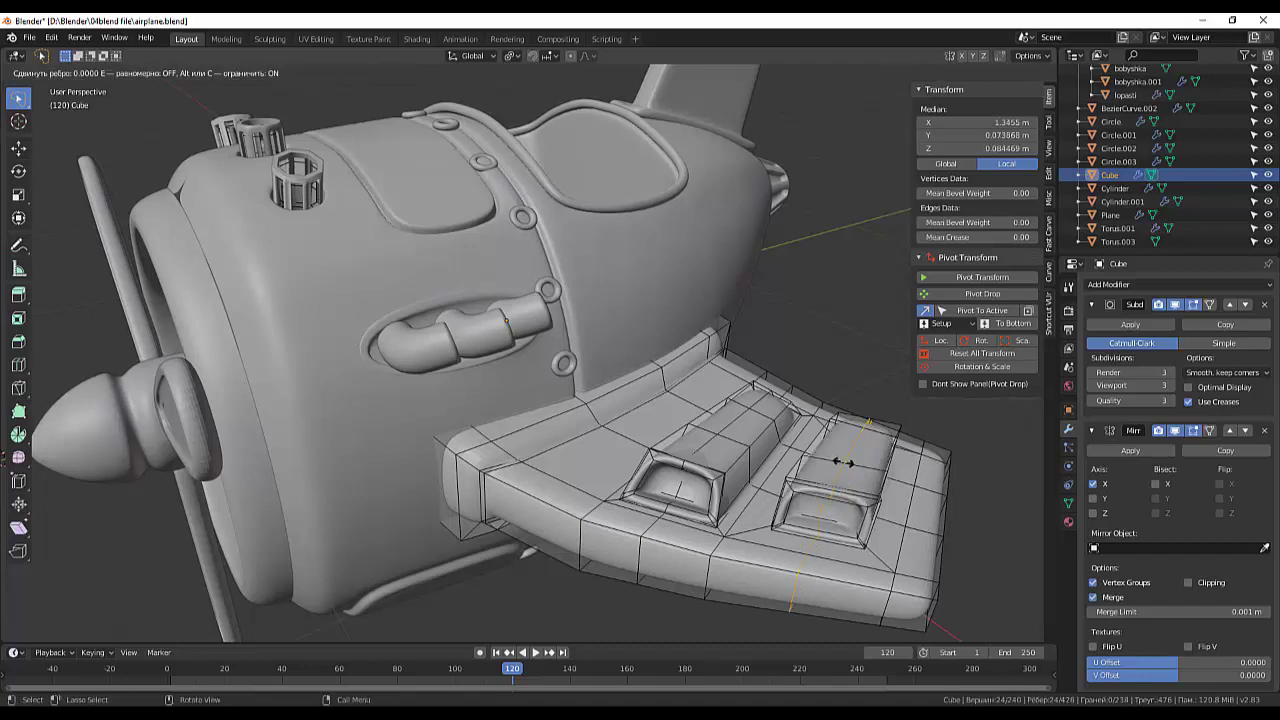
click(839, 490)
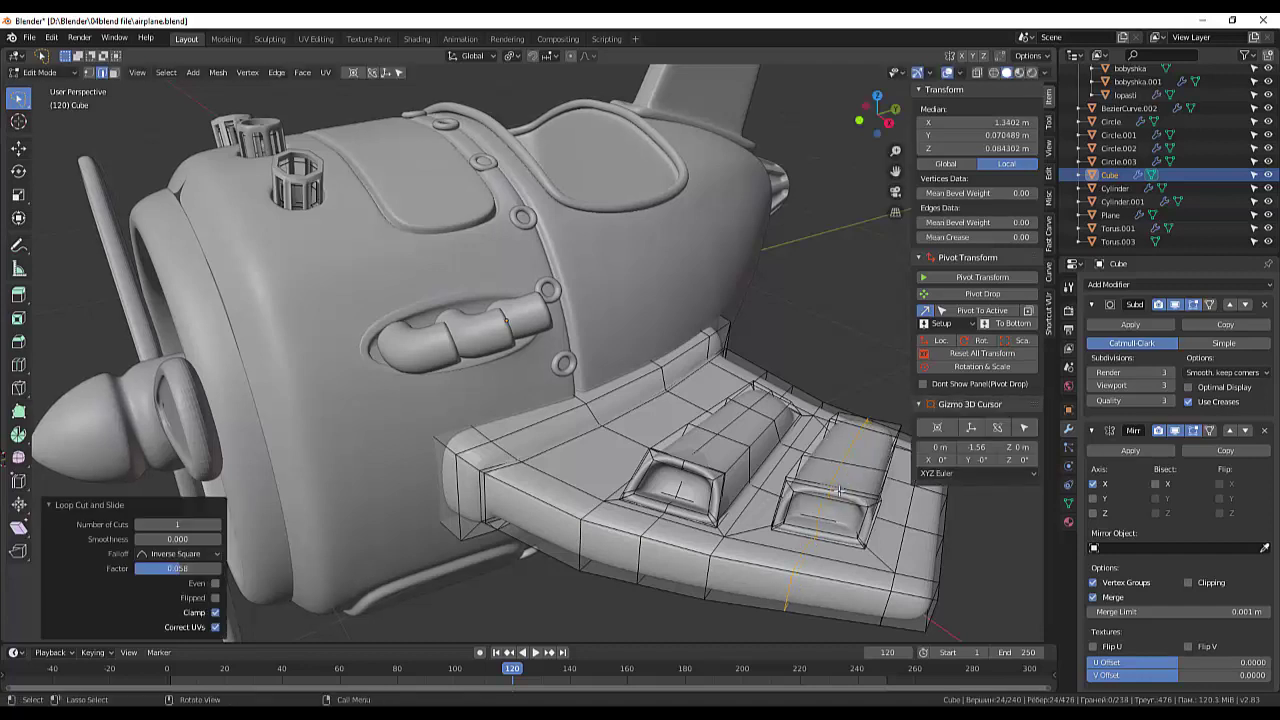
- Clear the selection and orbit to a front three-quarter view of the airplane
click(1008, 578)
mouse_move(1012, 575)
middle_down()
mouse_move(1017, 548)
mouse_move(933, 567)
mouse_move(924, 553)
mouse_move(929, 620)
mouse_move(935, 540)
mouse_move(945, 571)
mouse_move(137, 589)
mouse_move(62, 531)
mouse_move(17, 641)
middle_up()
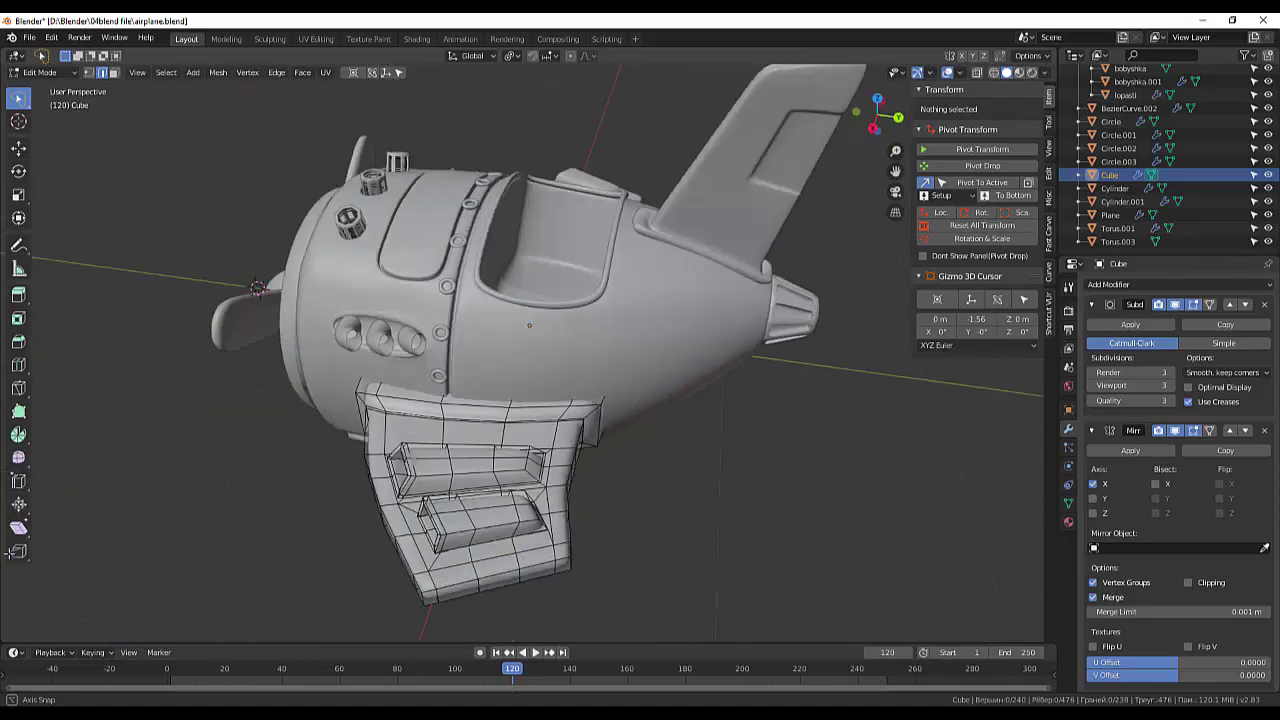
scroll(17, 641, up, 2)
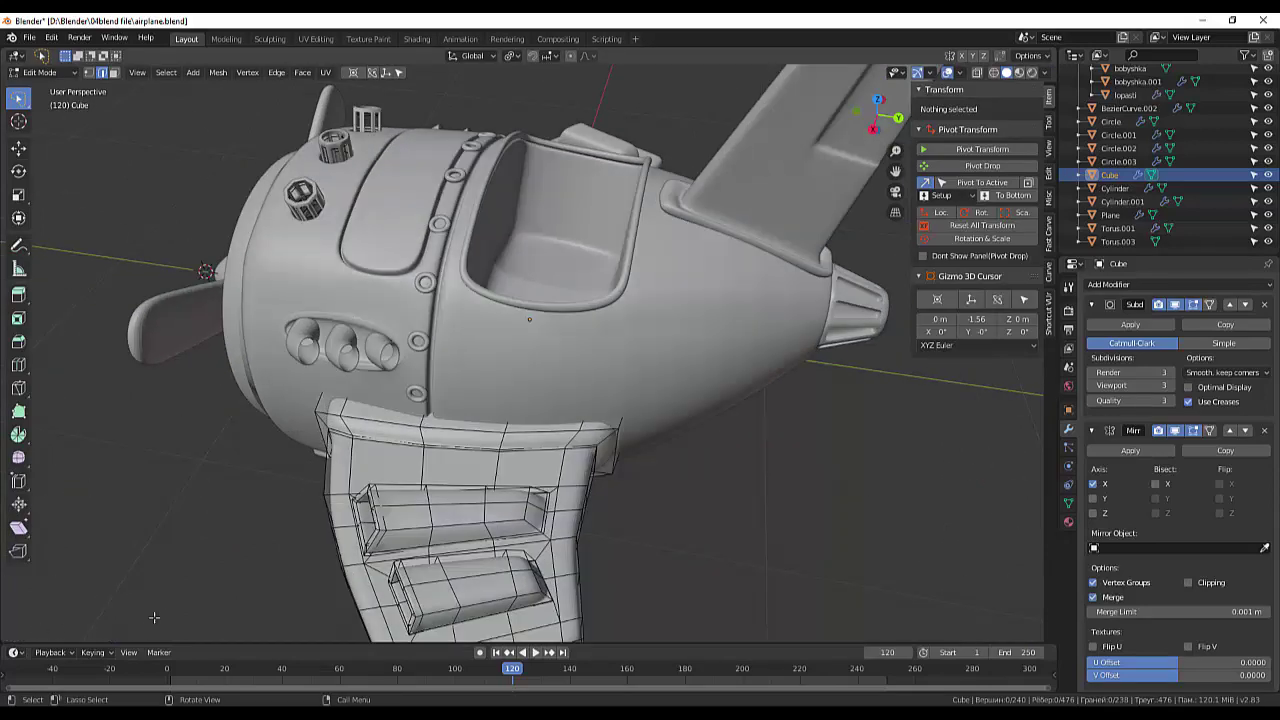
mouse_move(154, 618)
middle_down()
mouse_move(215, 566)
mouse_move(103, 652)
middle_up()
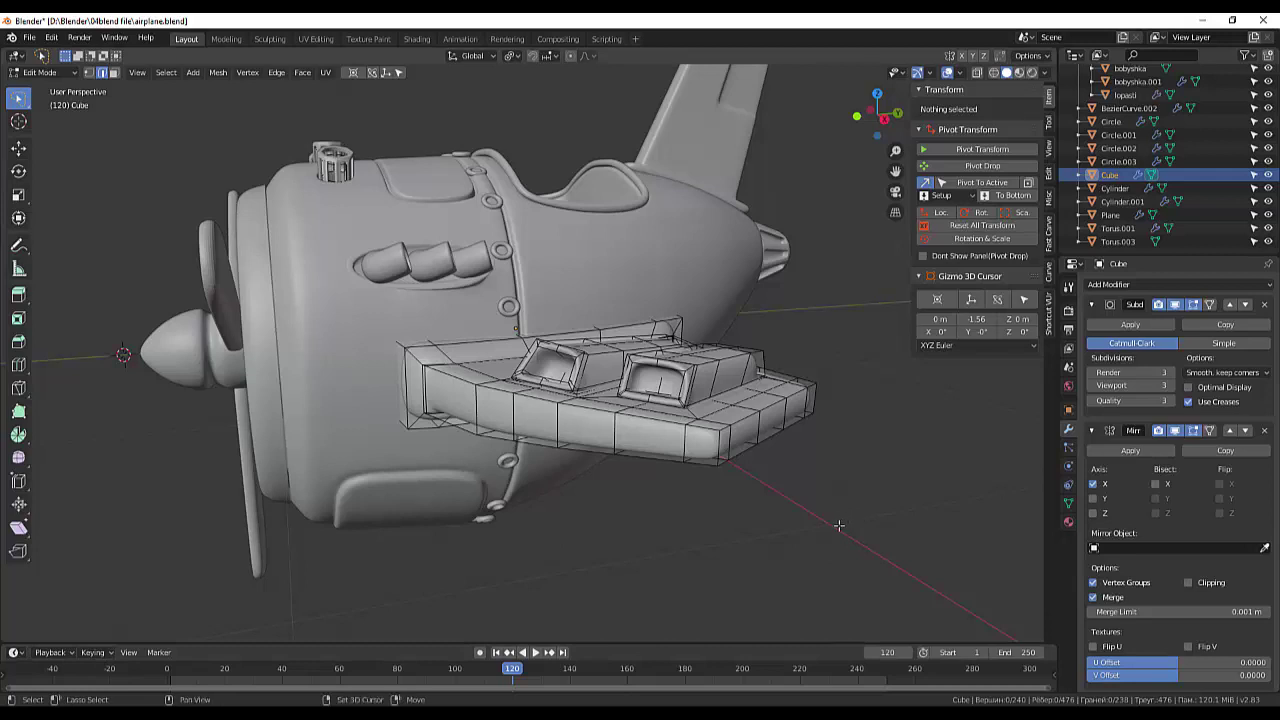
key(shift+a)
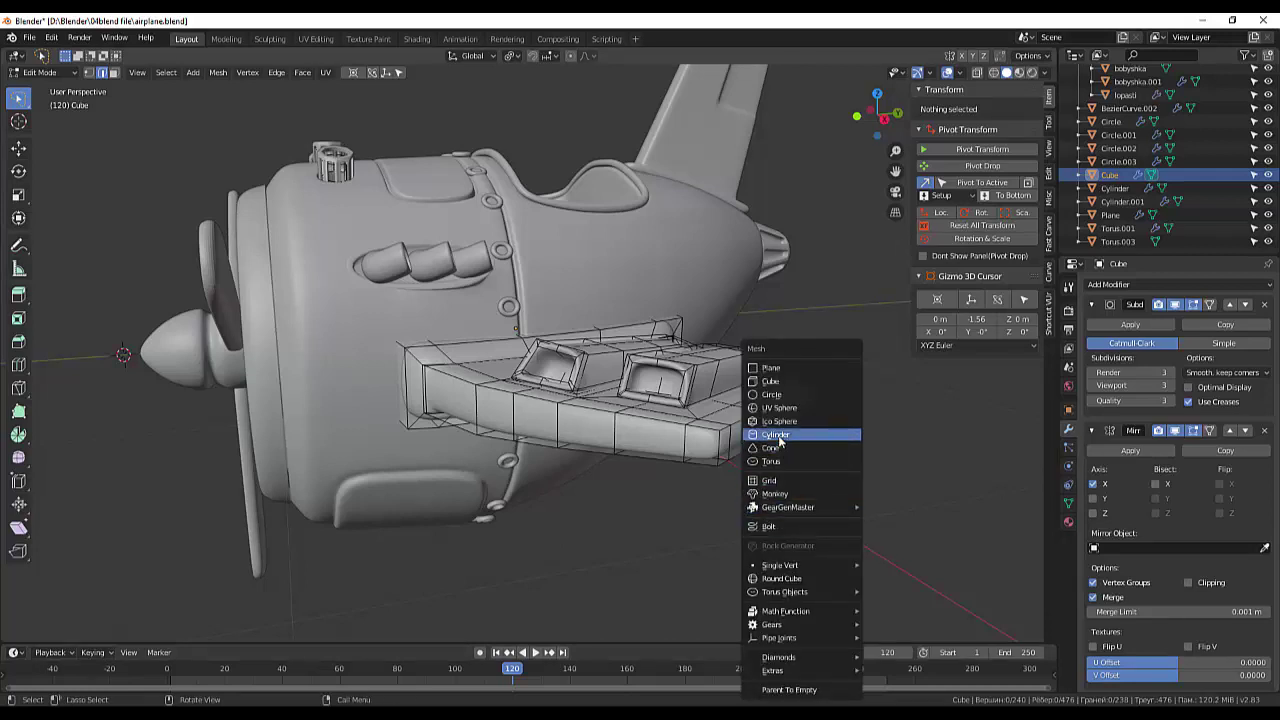
- Add a cylinder into the airplane mesh, then undo it
click(775, 435)
scroll(766, 442, down, 6)
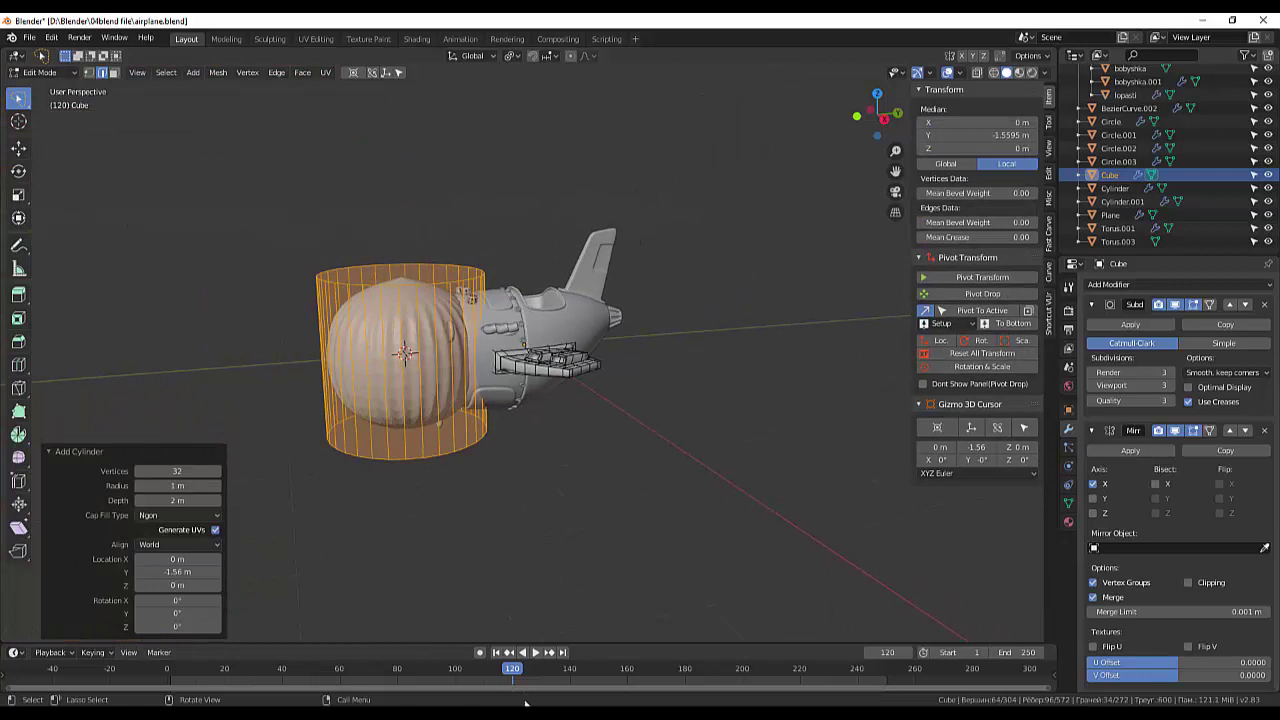
key(ctrl+z)
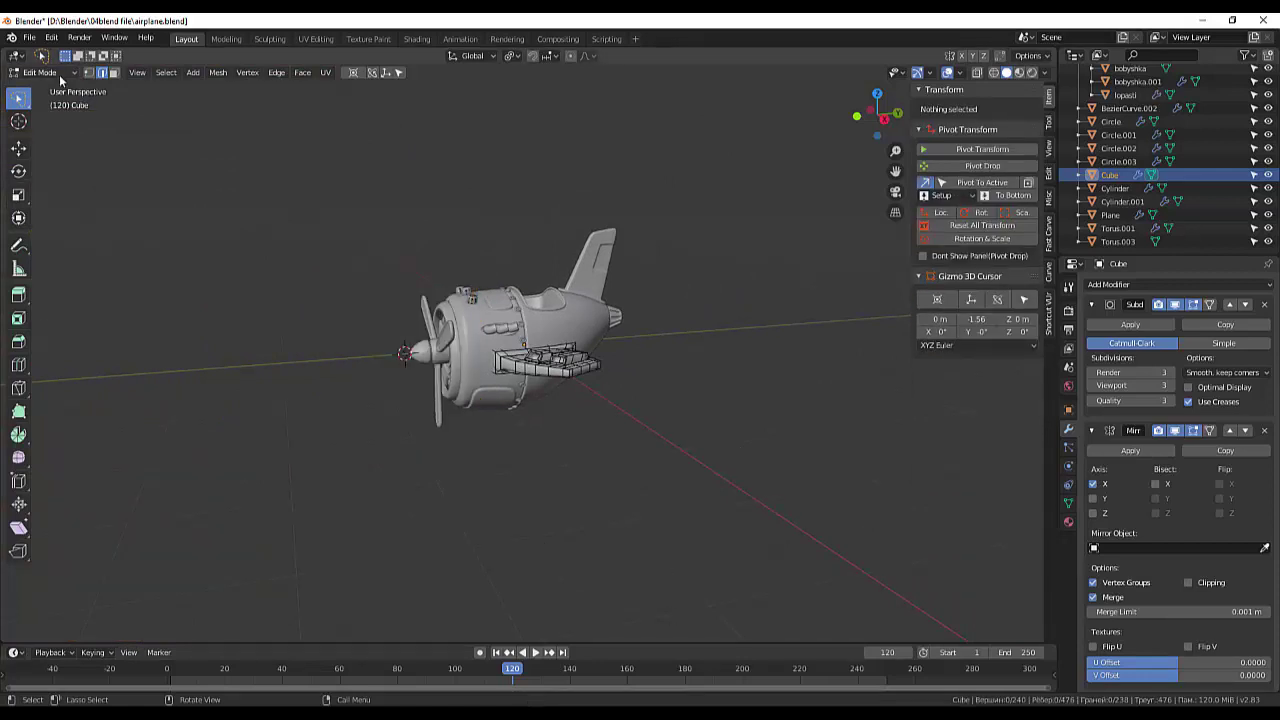
- Switch to Object Mode, deselect everything, view the plane from above, and bring up the Add menu
click(40, 72)
click(45, 88)
click(279, 364)
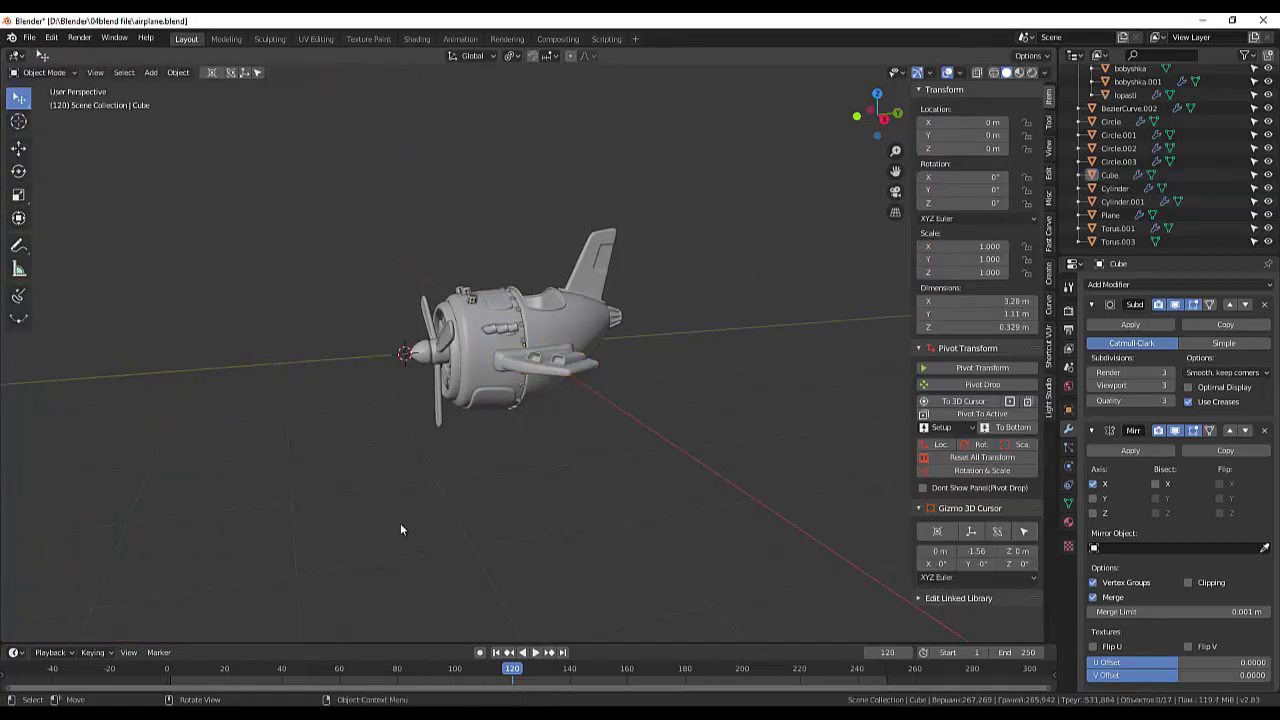
mouse_move(400, 530)
middle_down()
mouse_move(510, 602)
mouse_move(543, 535)
mouse_move(380, 551)
middle_up()
scroll(495, 470, up, 3)
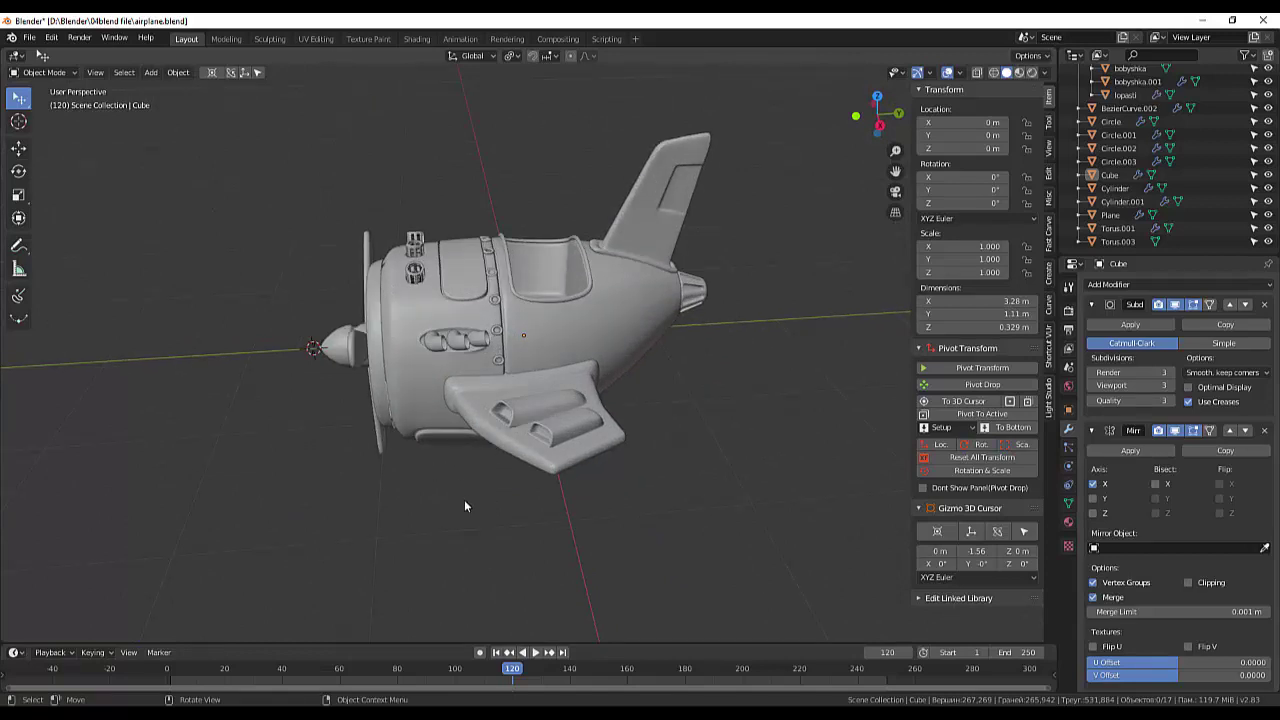
key(shift+a)
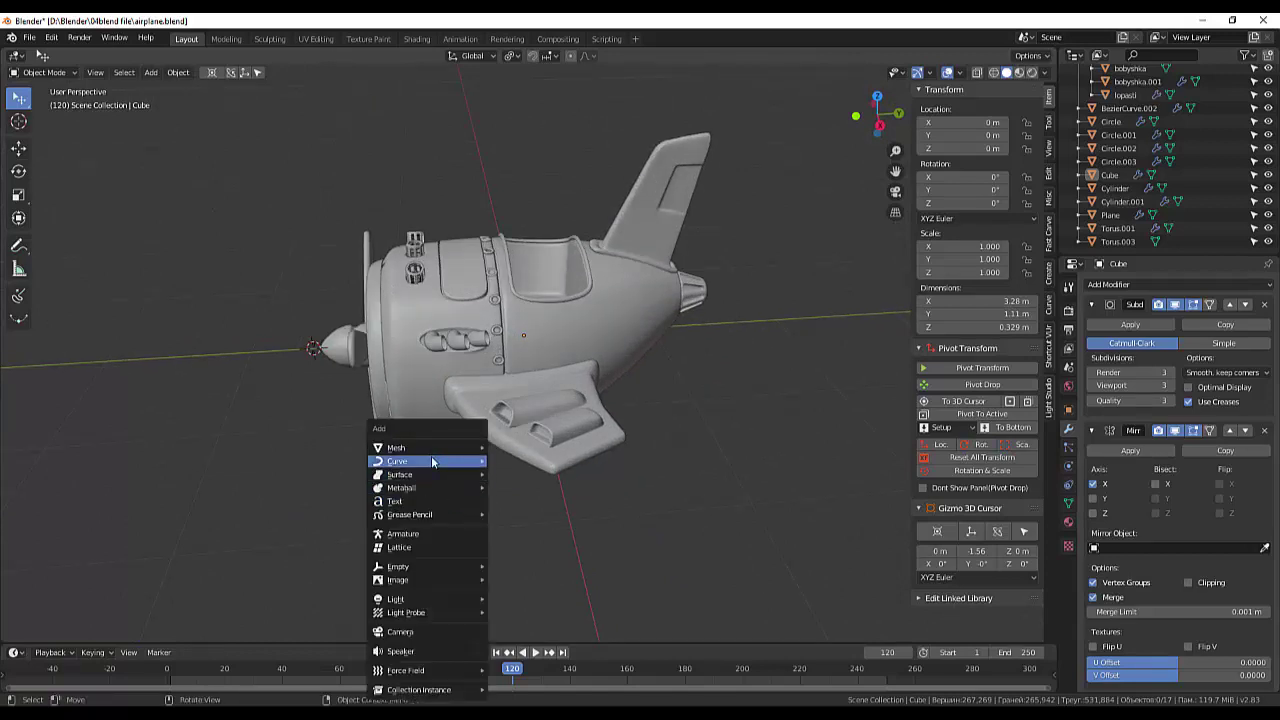
mouse_move(420, 447)
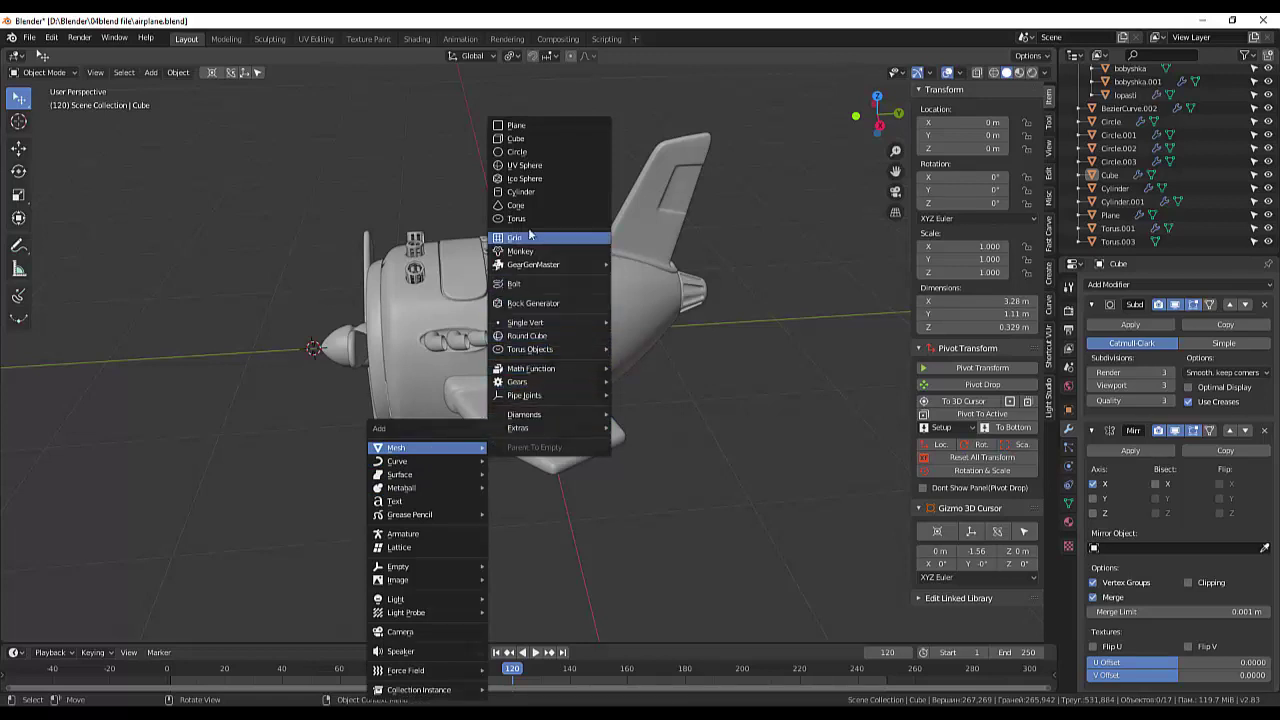
- Add a new cylinder and rotate it 90° about the X axis
click(522, 191)
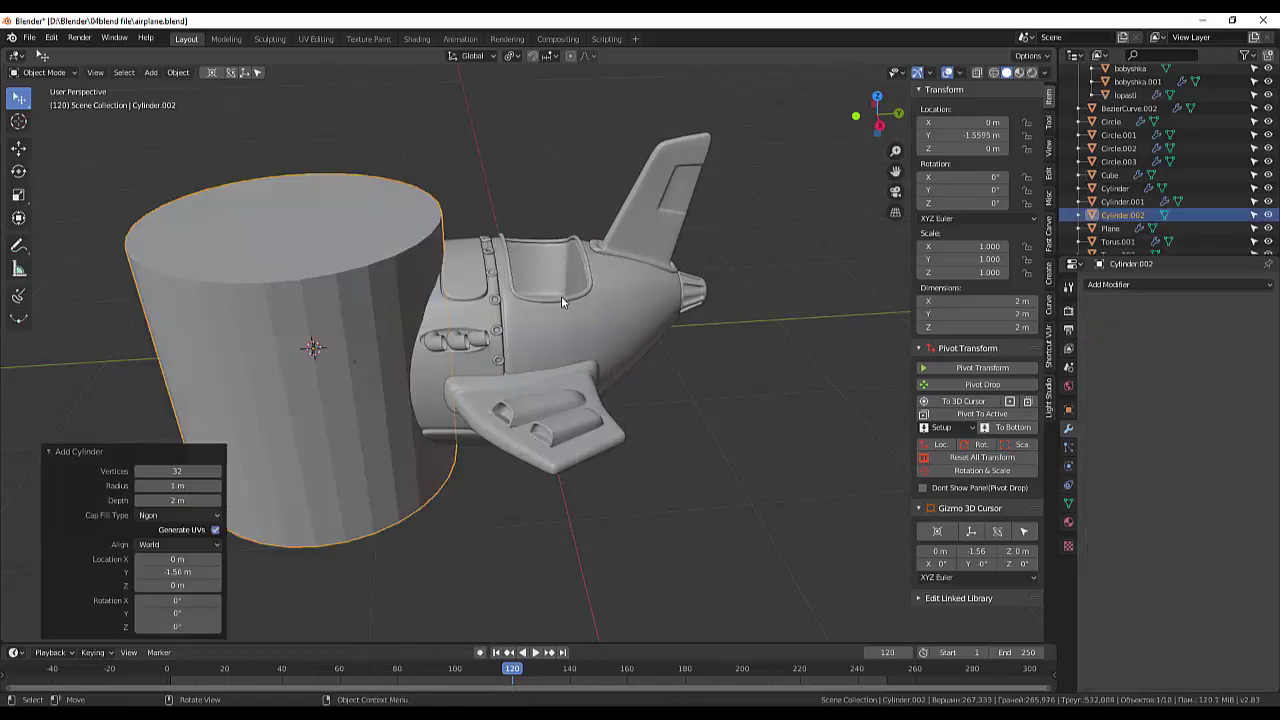
key(r)
key(x)
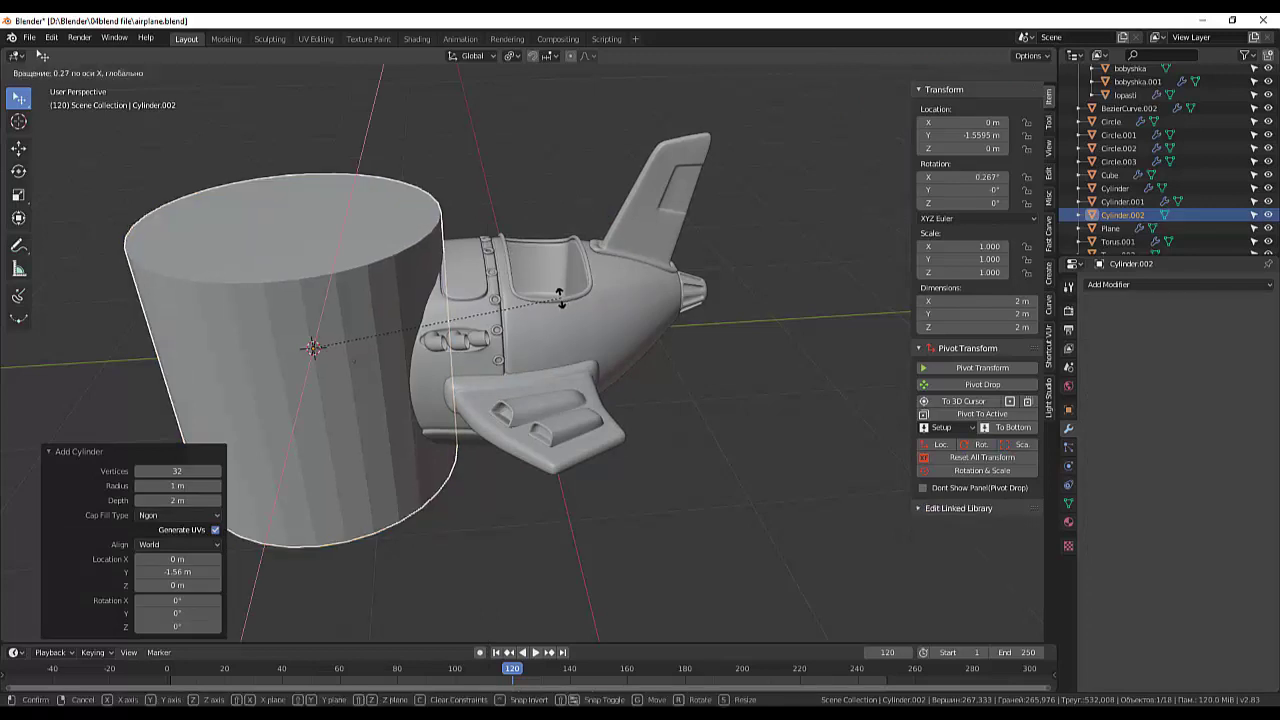
key(9)
key(0)
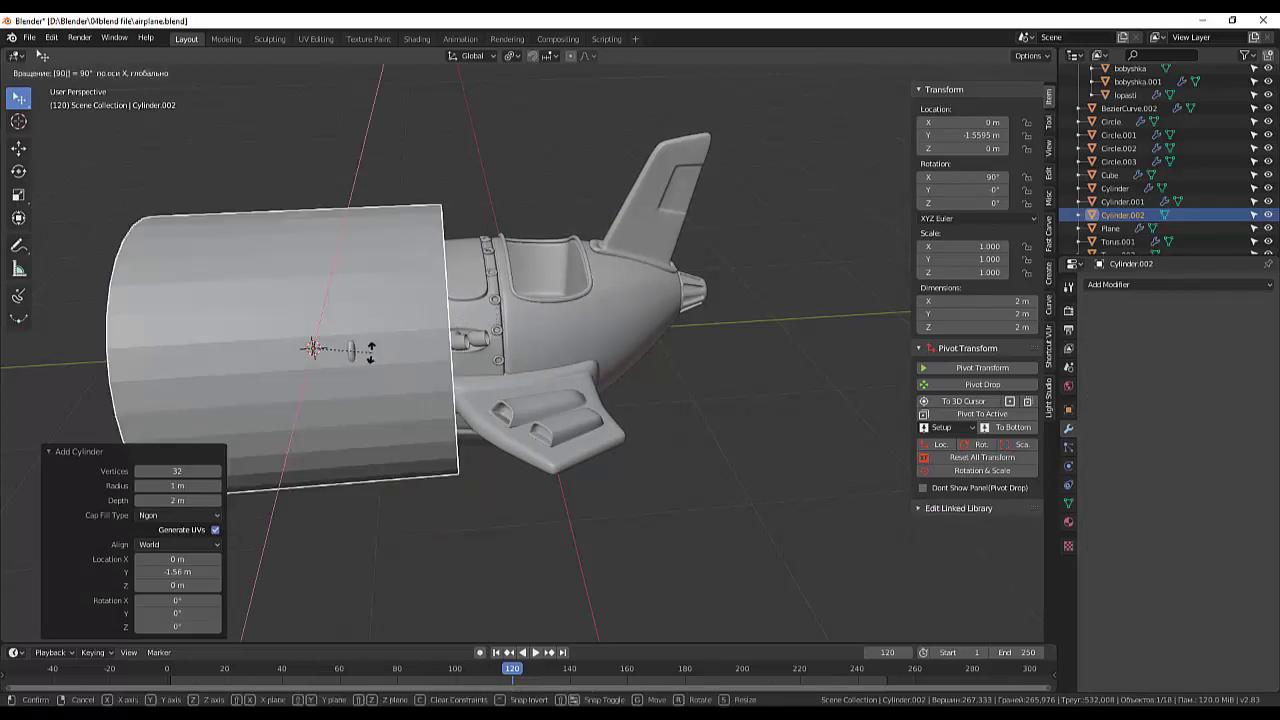
key(Return)
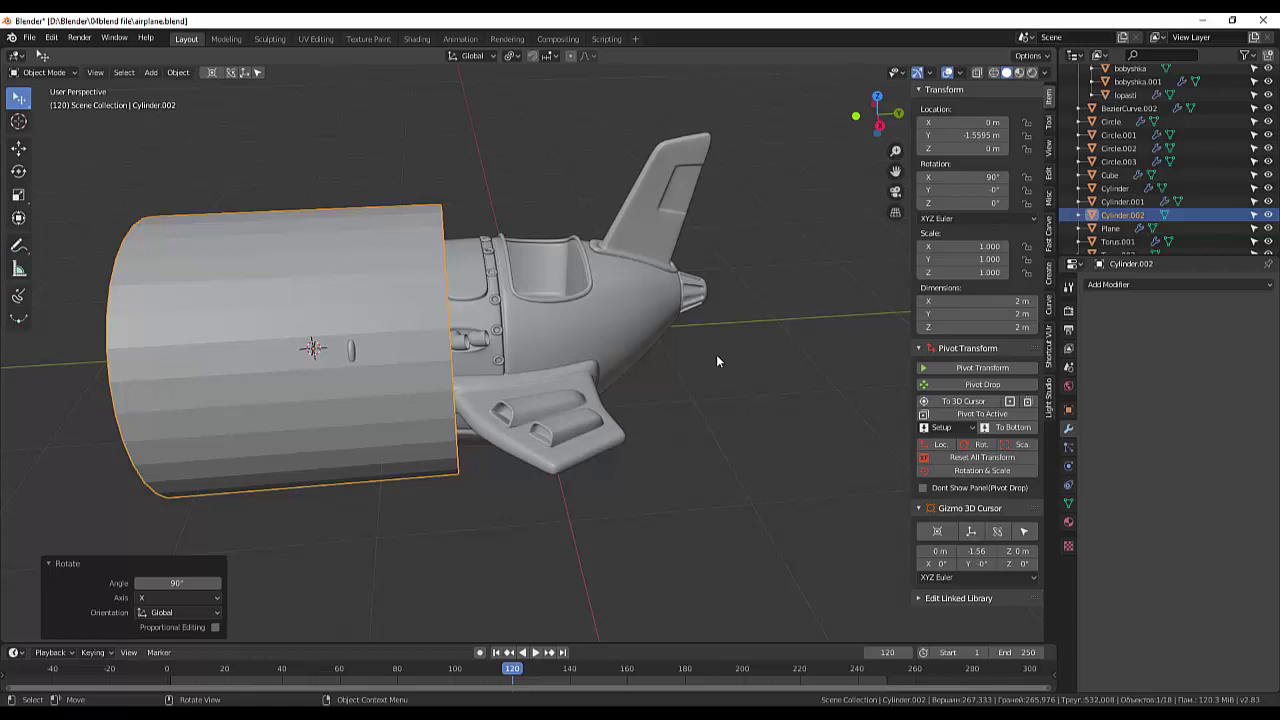
- Scale the cylinder down to 0.055 and view the airplane from the front
key(s)
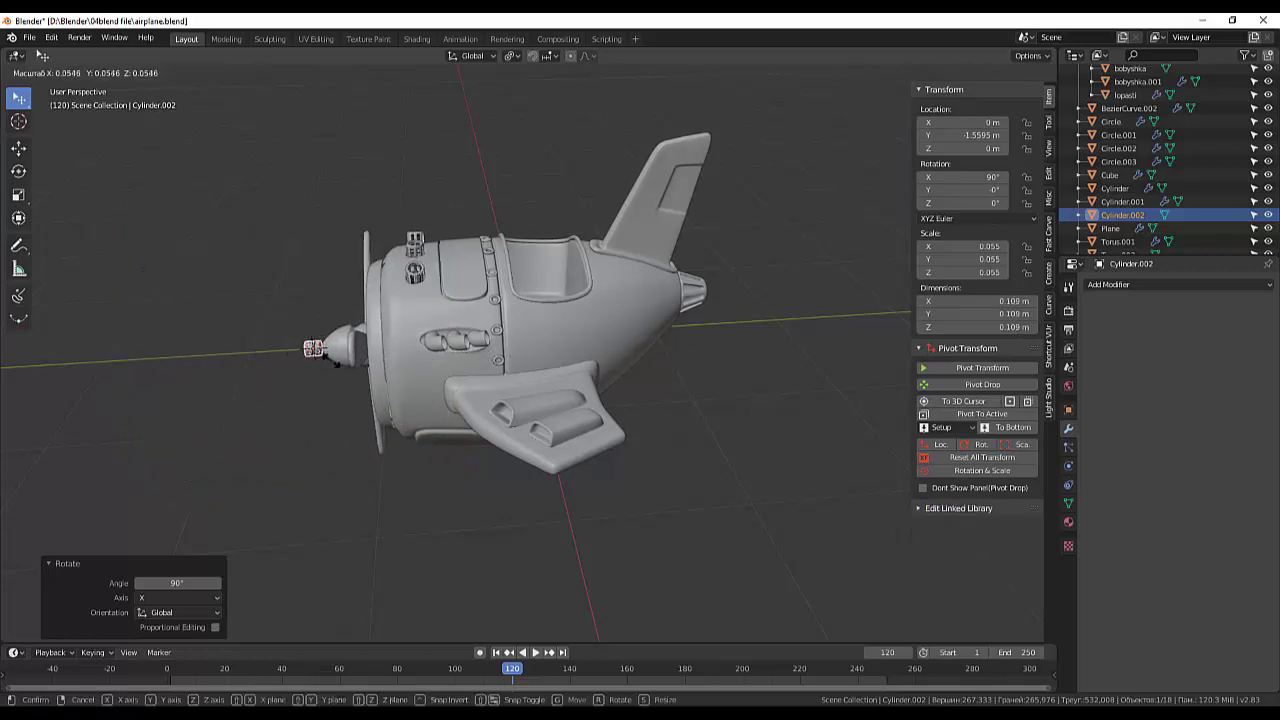
click(333, 361)
mouse_move(724, 437)
middle_down()
mouse_move(858, 413)
mouse_move(847, 411)
middle_up()
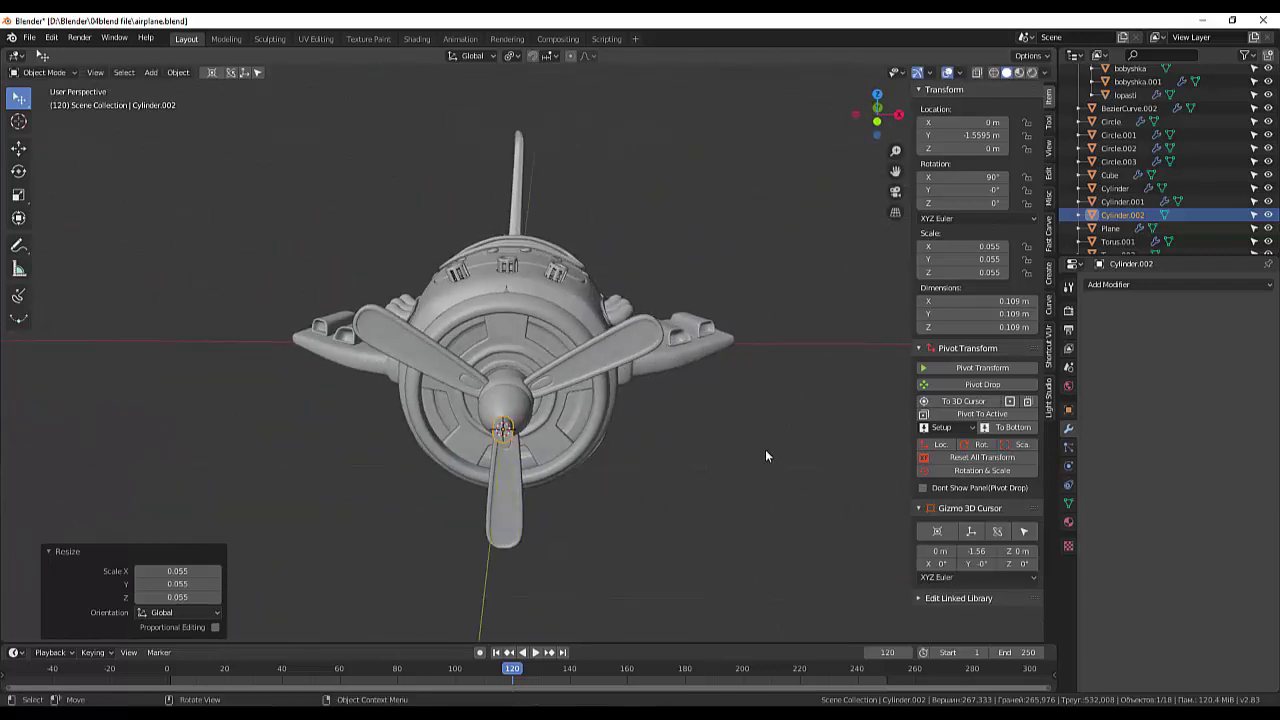
key(KP_1)
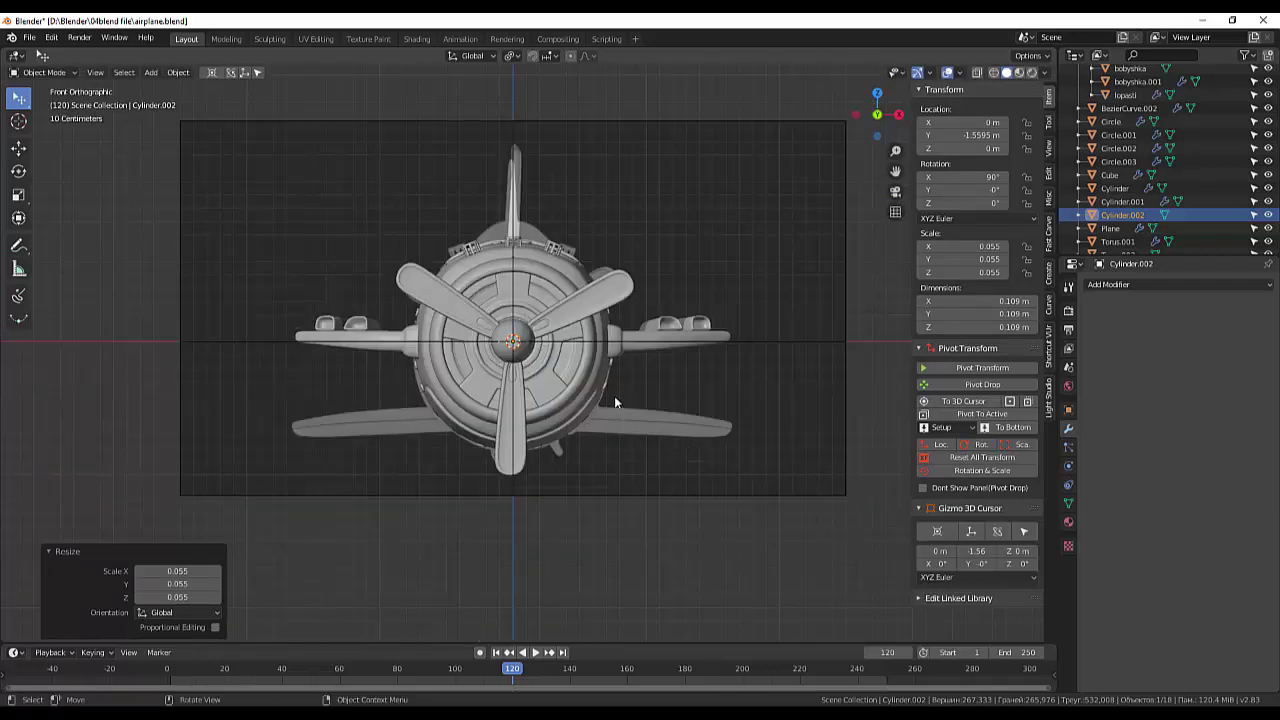
- In front view, move the small cylinder onto the right wing
key(g)
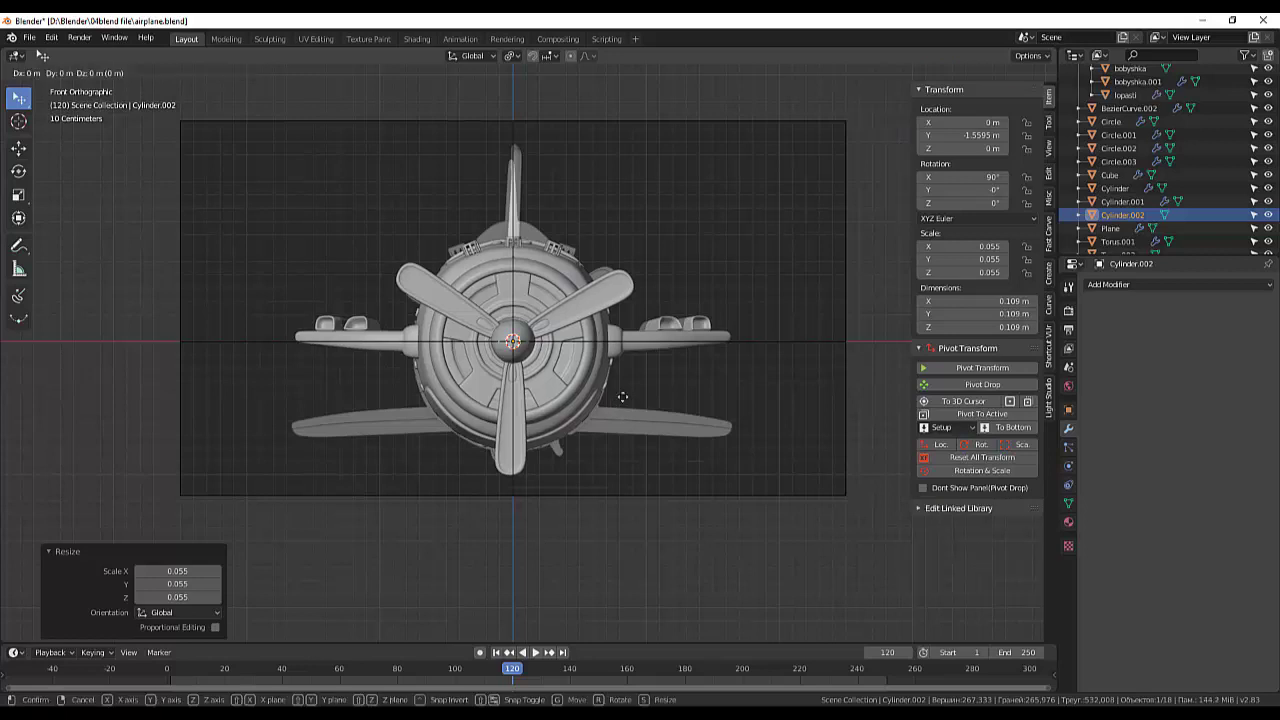
click(771, 378)
mouse_move(781, 368)
middle_down()
mouse_move(738, 411)
mouse_move(613, 436)
middle_up()
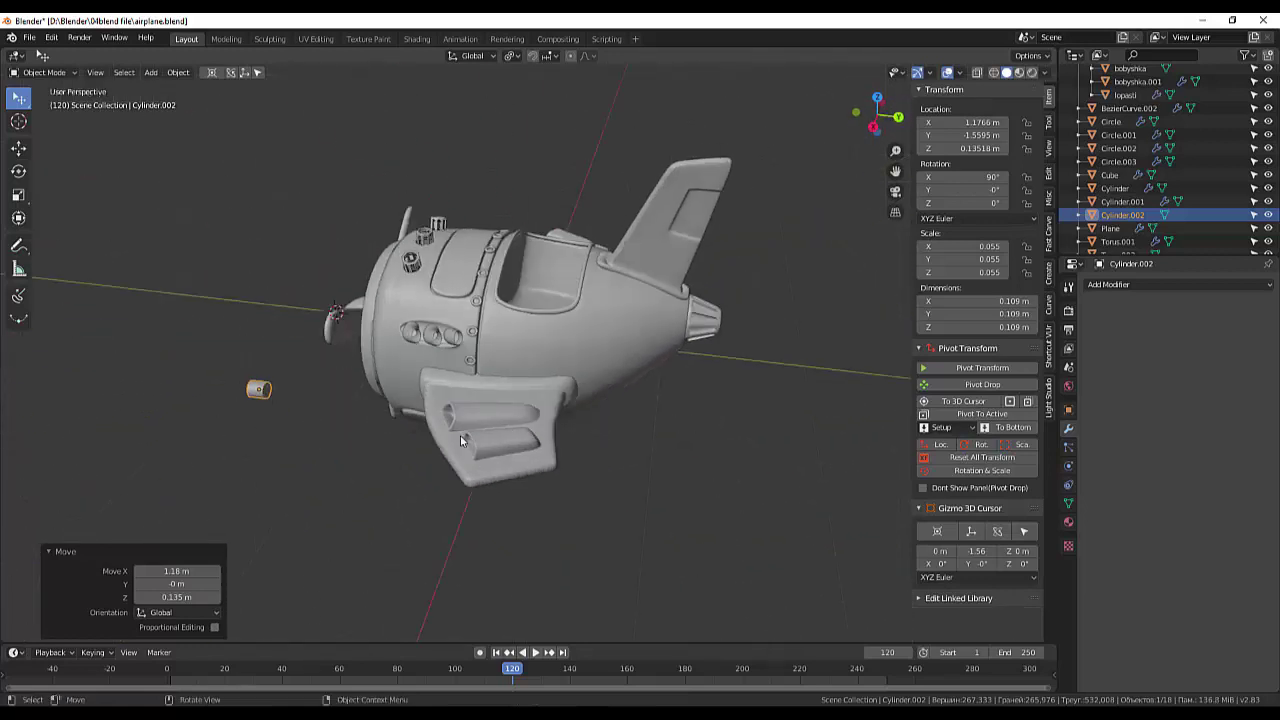
- From the right side view, slide the cylinder forward to the wing's front edge
key(KP_3)
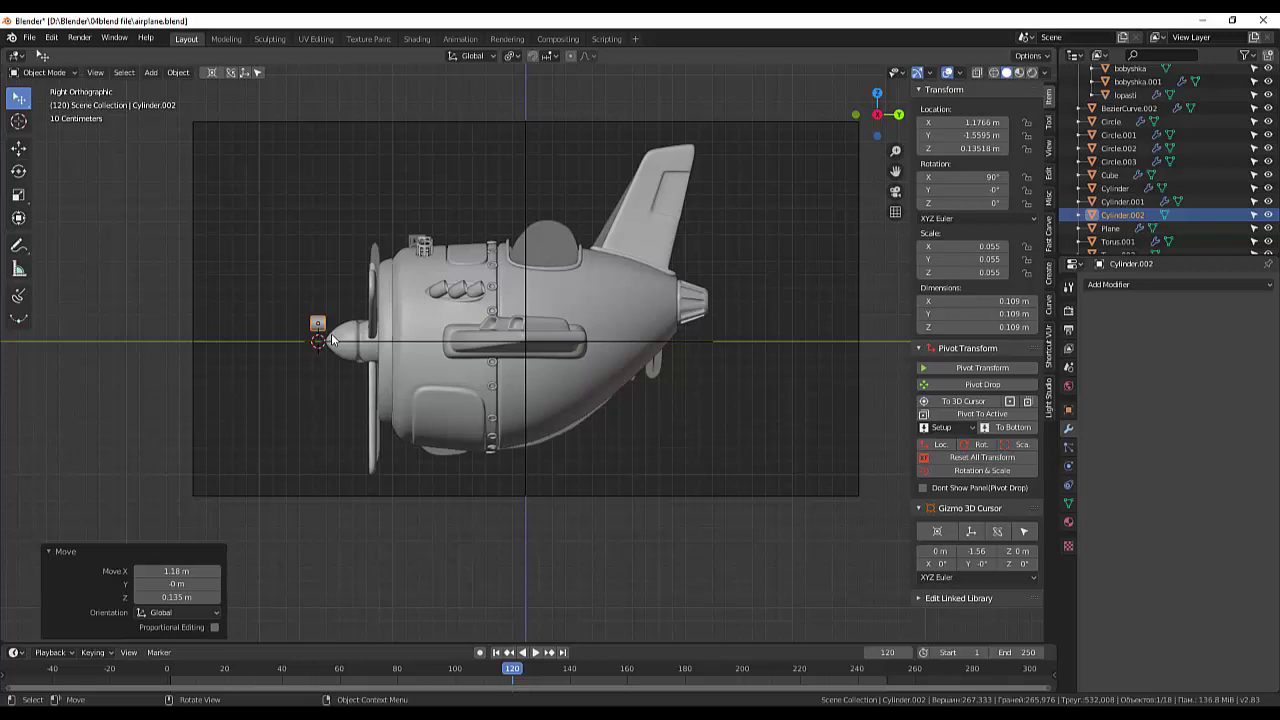
key(g)
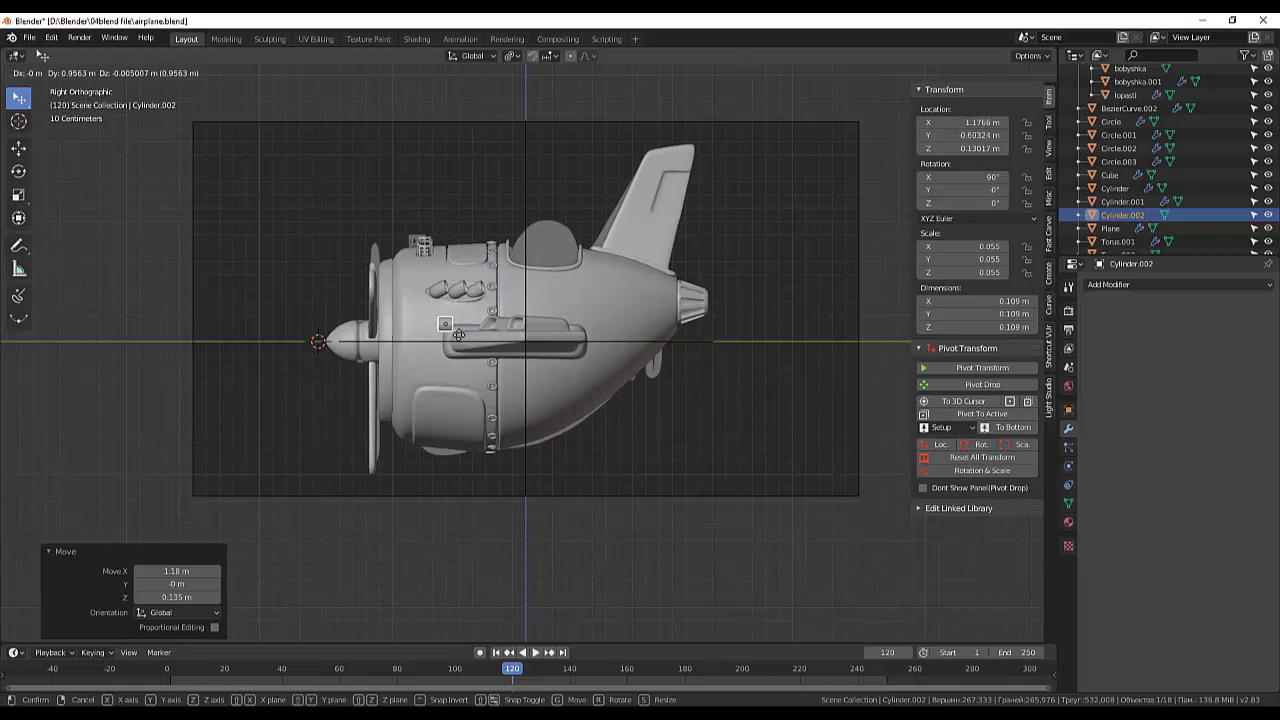
click(466, 333)
mouse_move(468, 332)
middle_down()
mouse_move(461, 395)
mouse_move(633, 494)
middle_up()
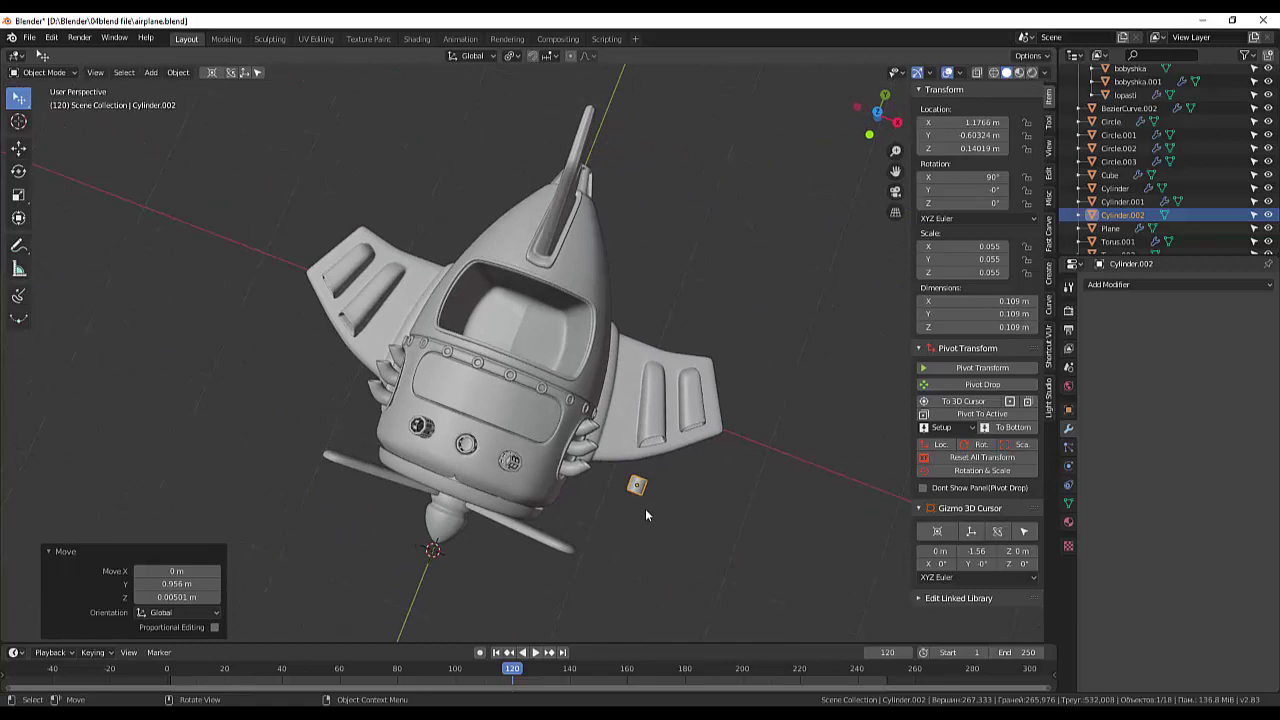
mouse_move(650, 508)
middle_down()
mouse_move(531, 510)
mouse_move(570, 418)
mouse_move(194, 240)
middle_up()
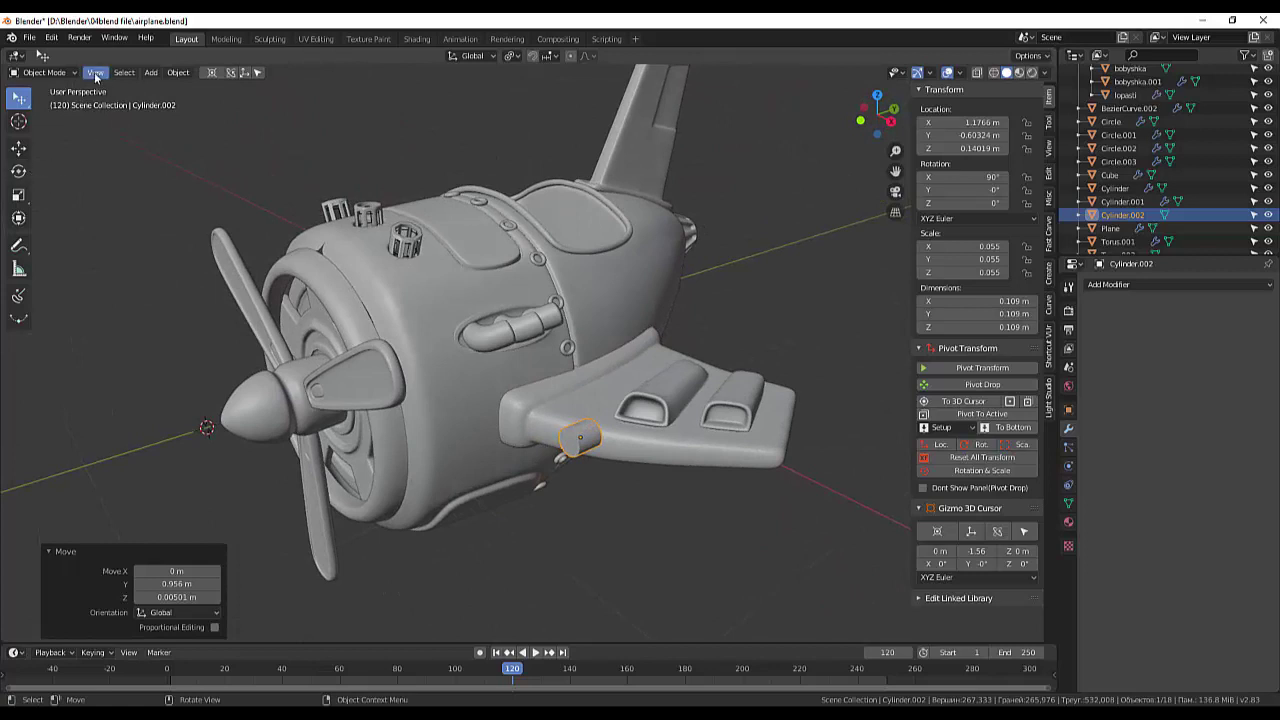
- Enter Edit Mode on the cylinder and select its front end face
click(60, 72)
click(40, 104)
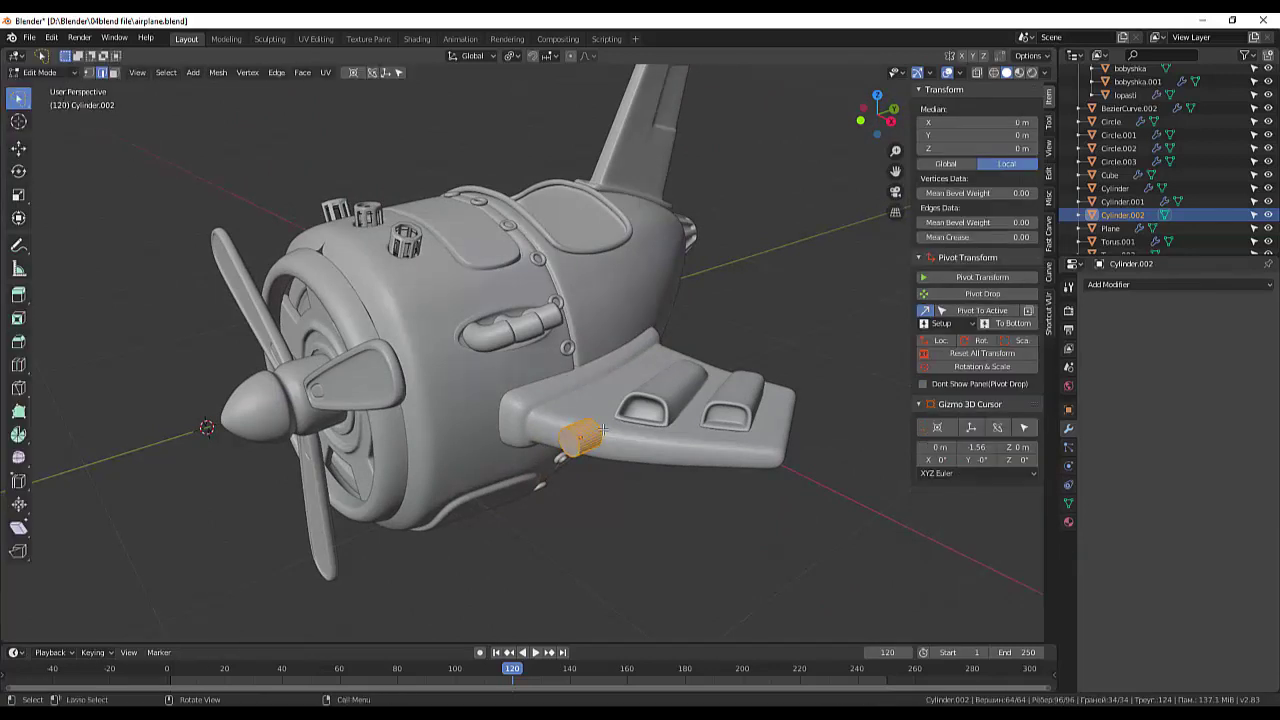
scroll(603, 430, up, 4)
middle_drag(677, 492, 699, 421)
click(748, 336)
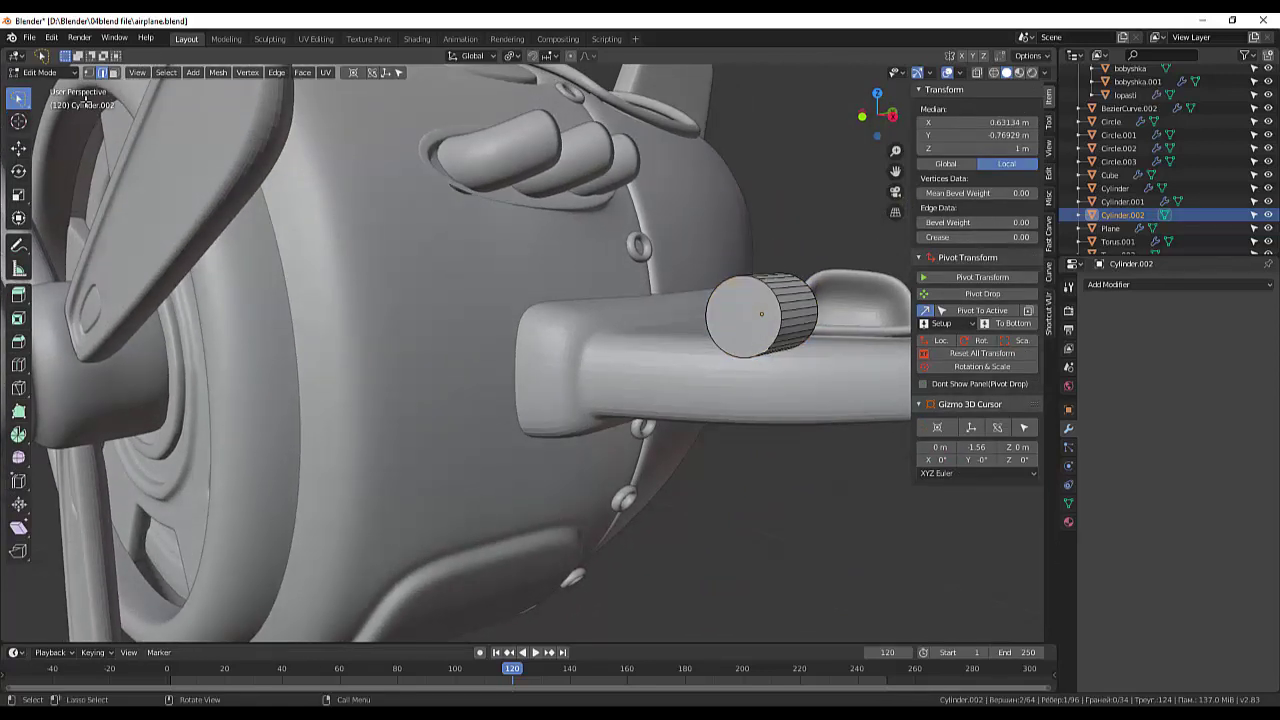
key(alt+a)
click(746, 312)
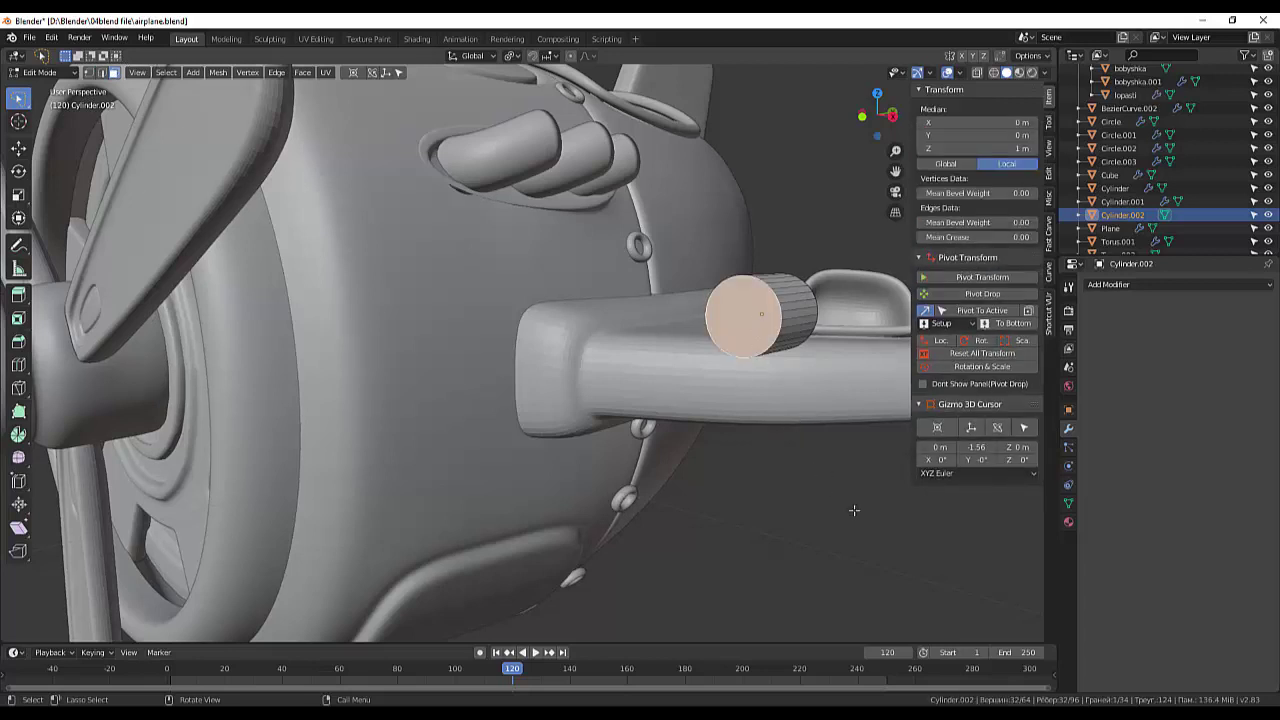
- Inset the front face and extrude it inward to hollow the muzzle, then select the back face
key(i)
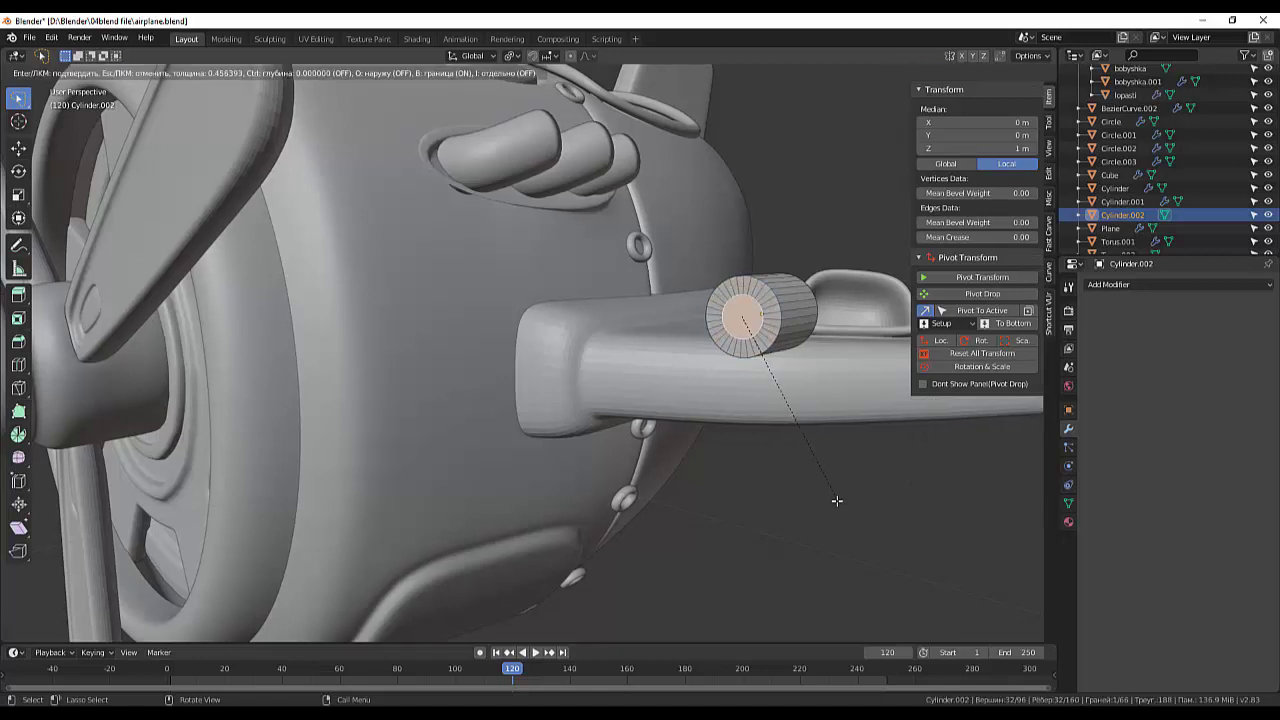
click(837, 500)
middle_drag(842, 492, 829, 491)
key(e)
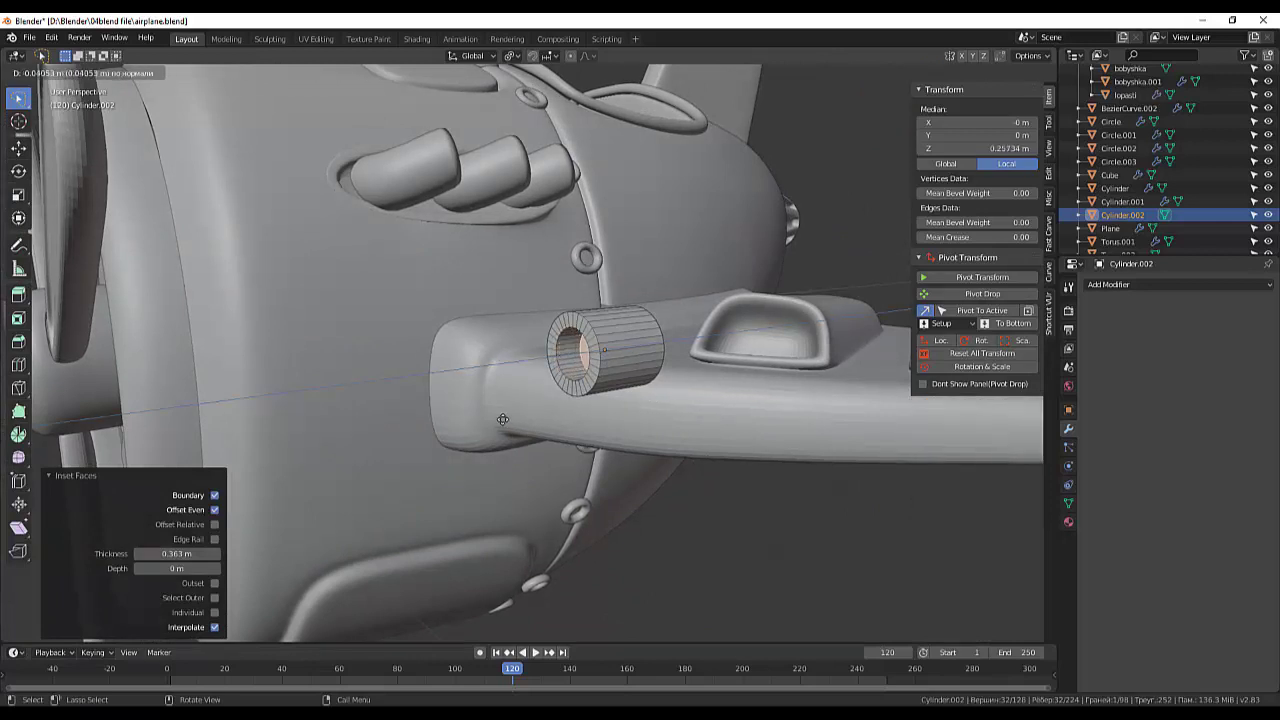
click(405, 437)
middle_drag(405, 437, 704, 399)
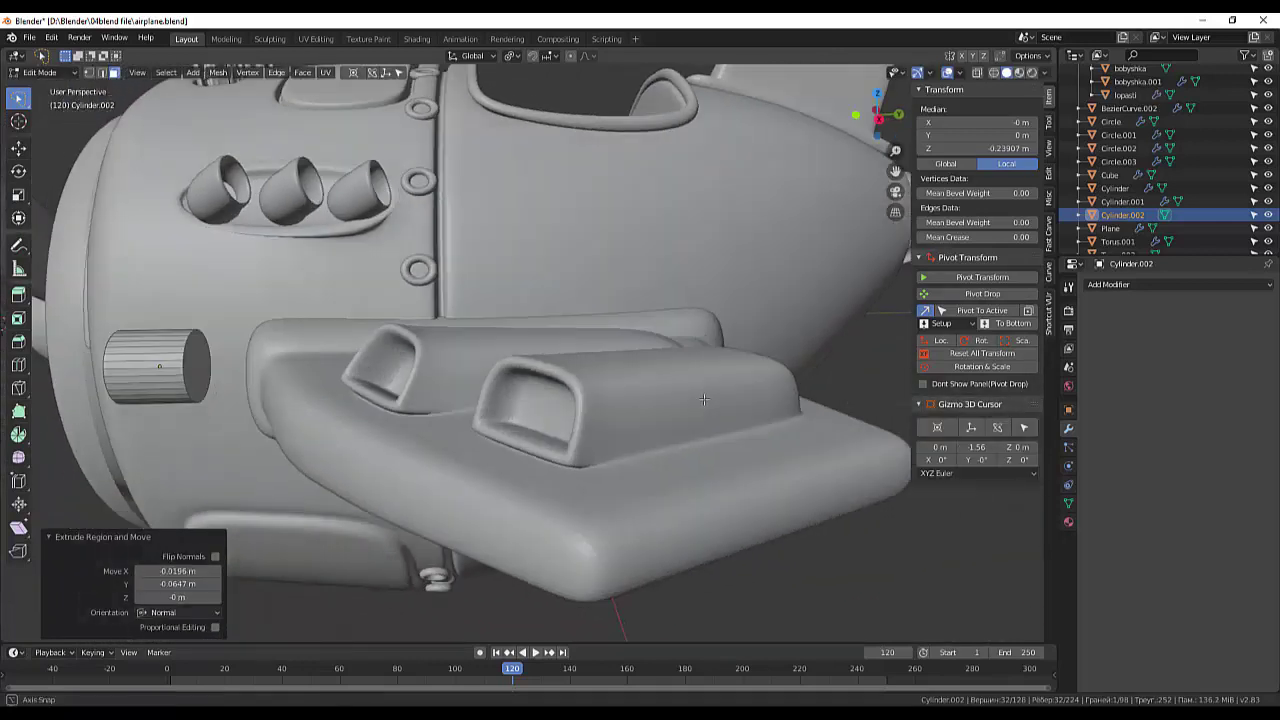
click(211, 362)
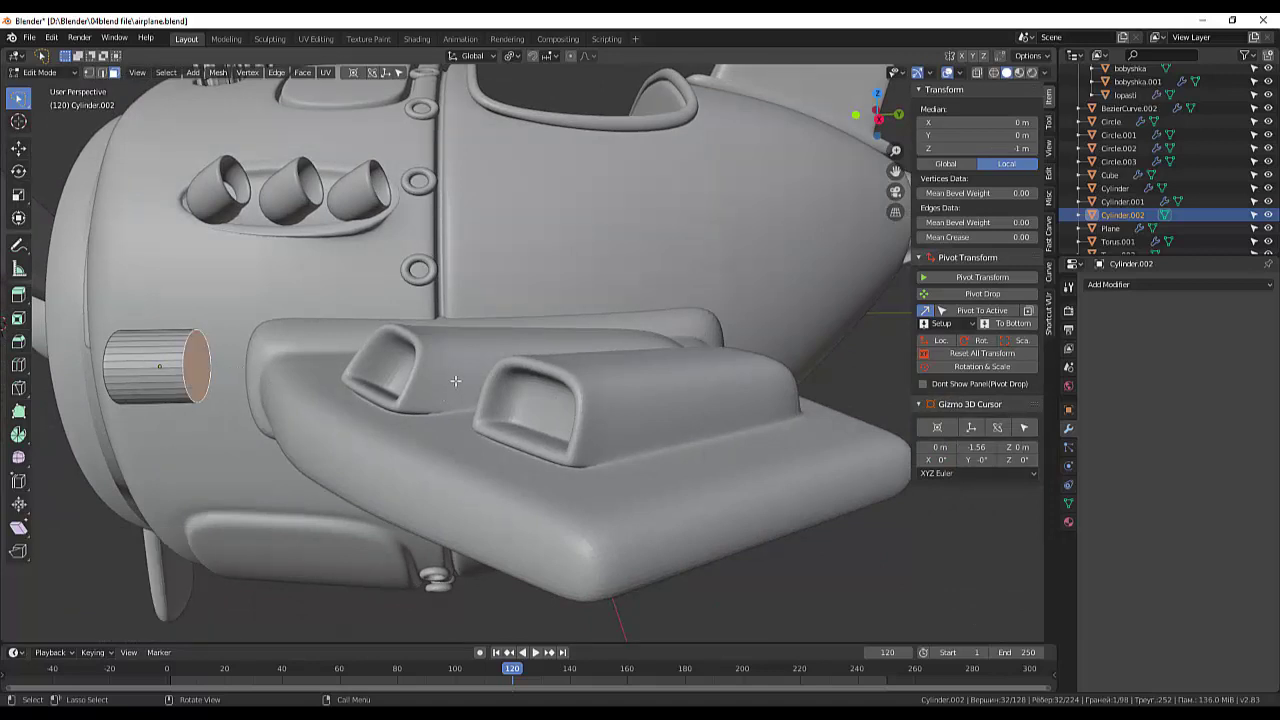
- Inset the barrel's back face and extrude it into a long, thinner shaft reaching into the wing
key(i)
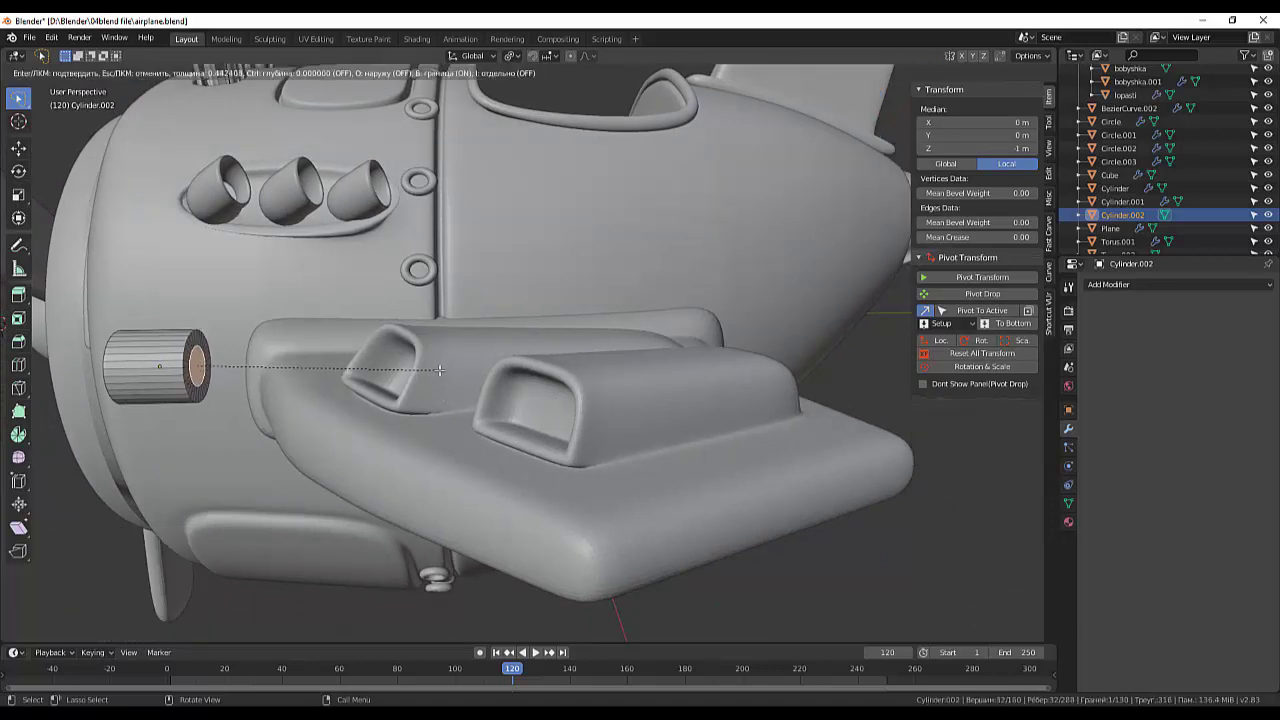
click(441, 370)
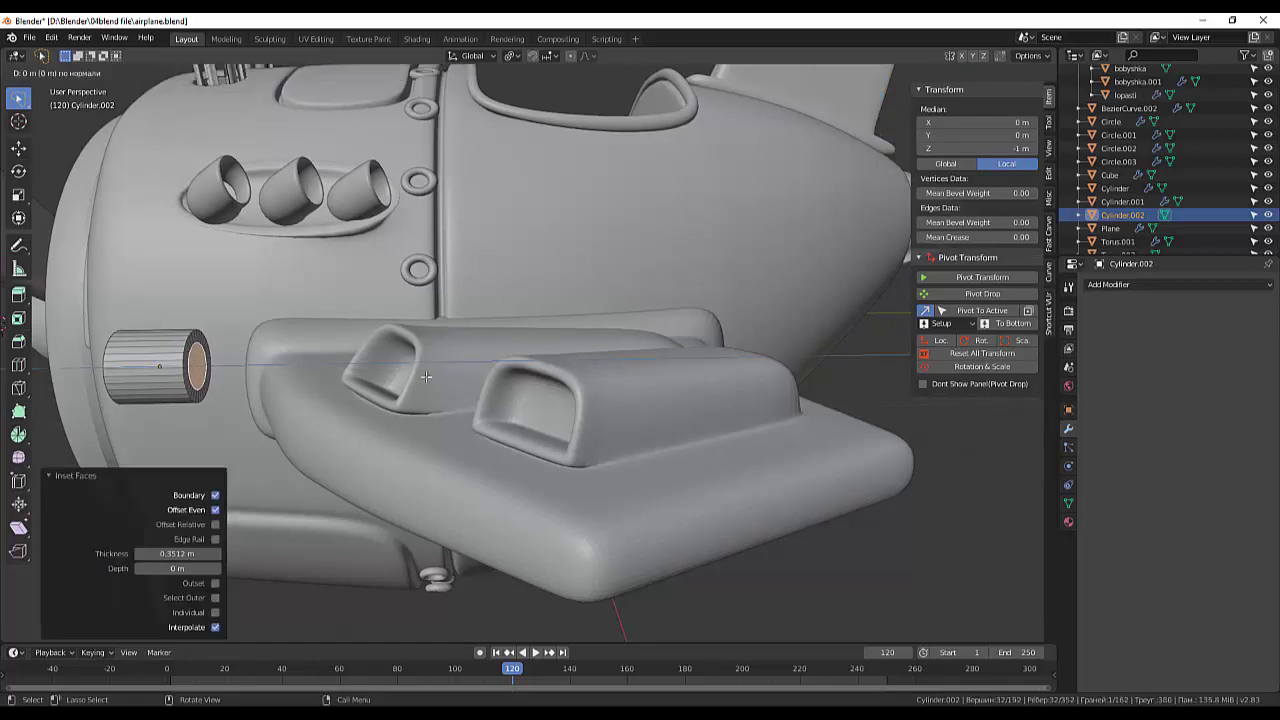
key(e)
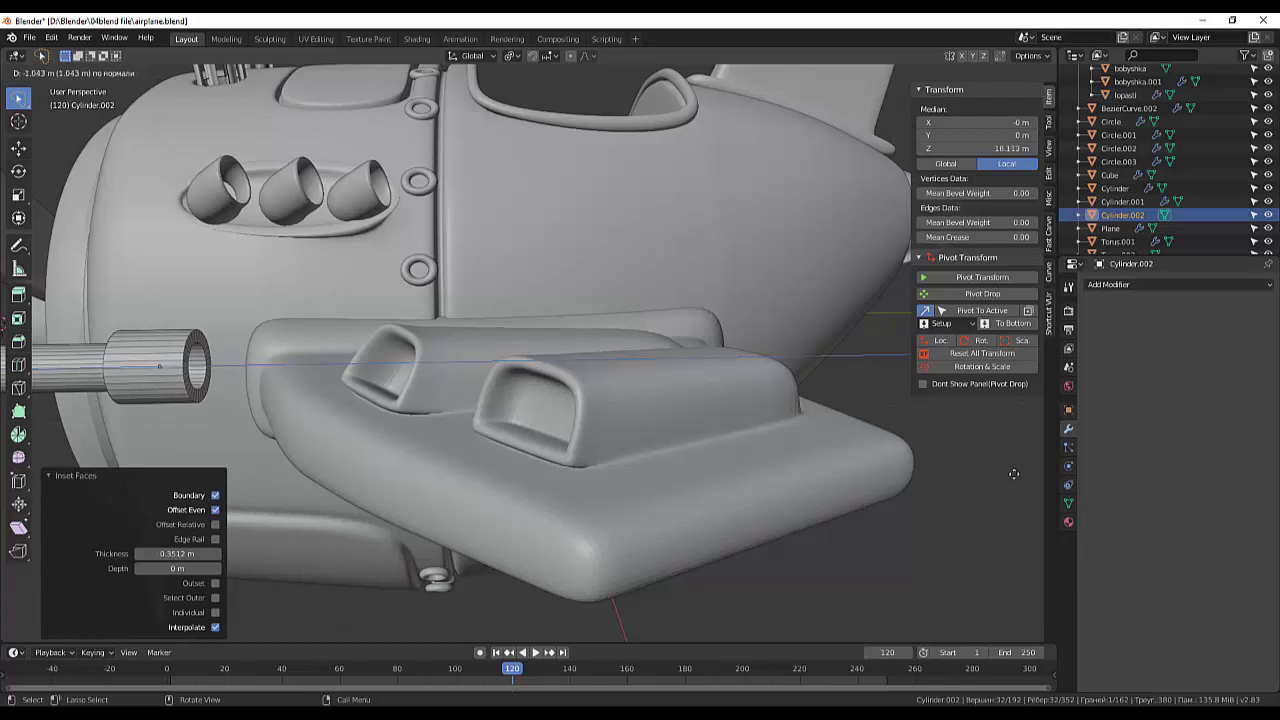
key(Escape)
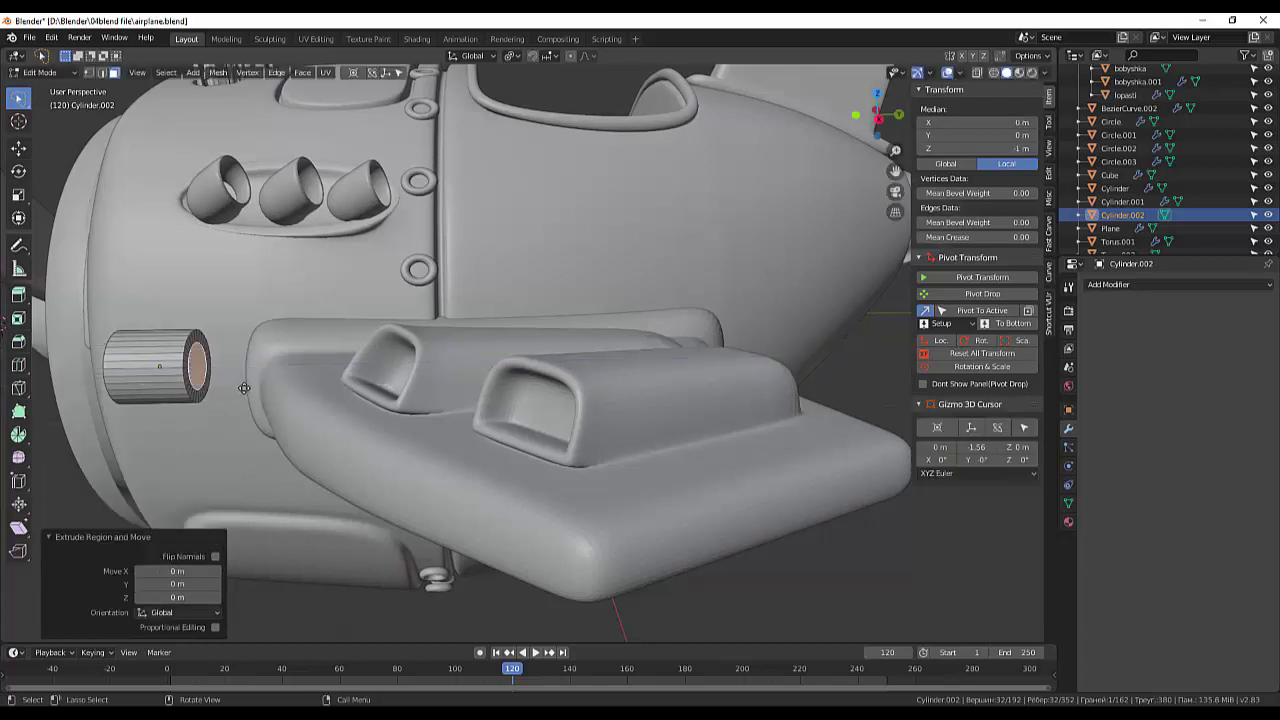
key(e)
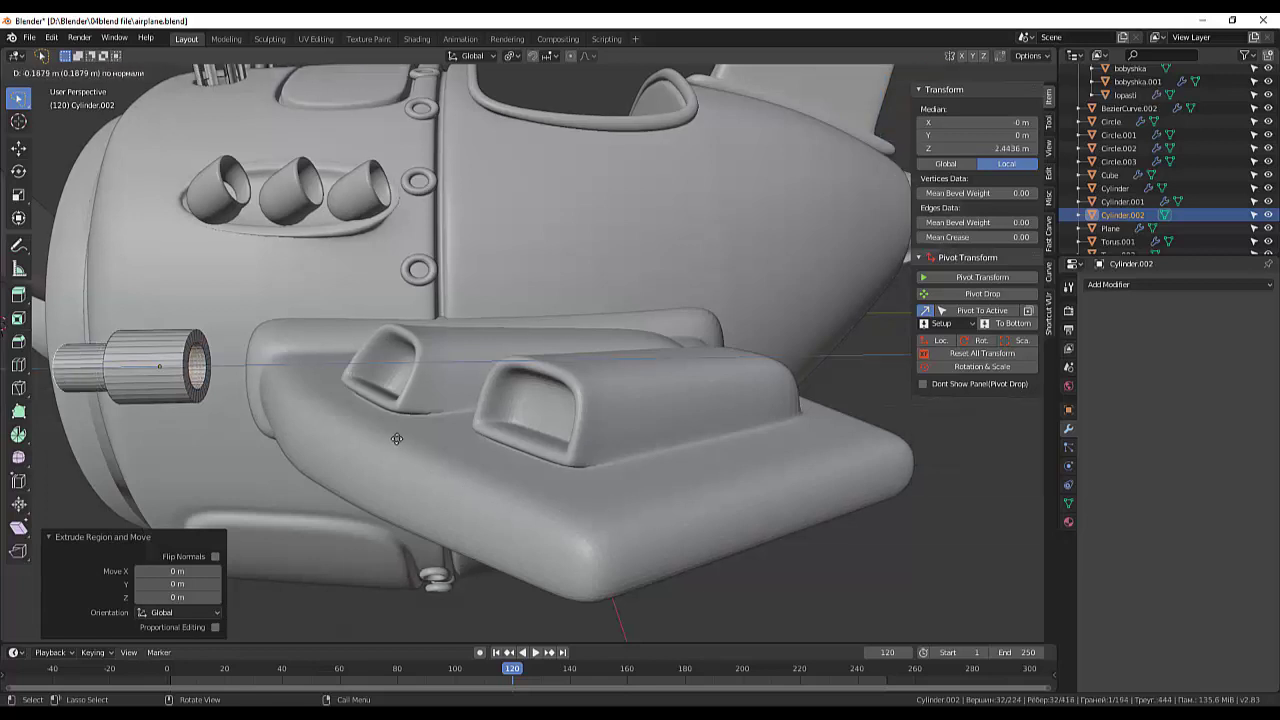
click(812, 94)
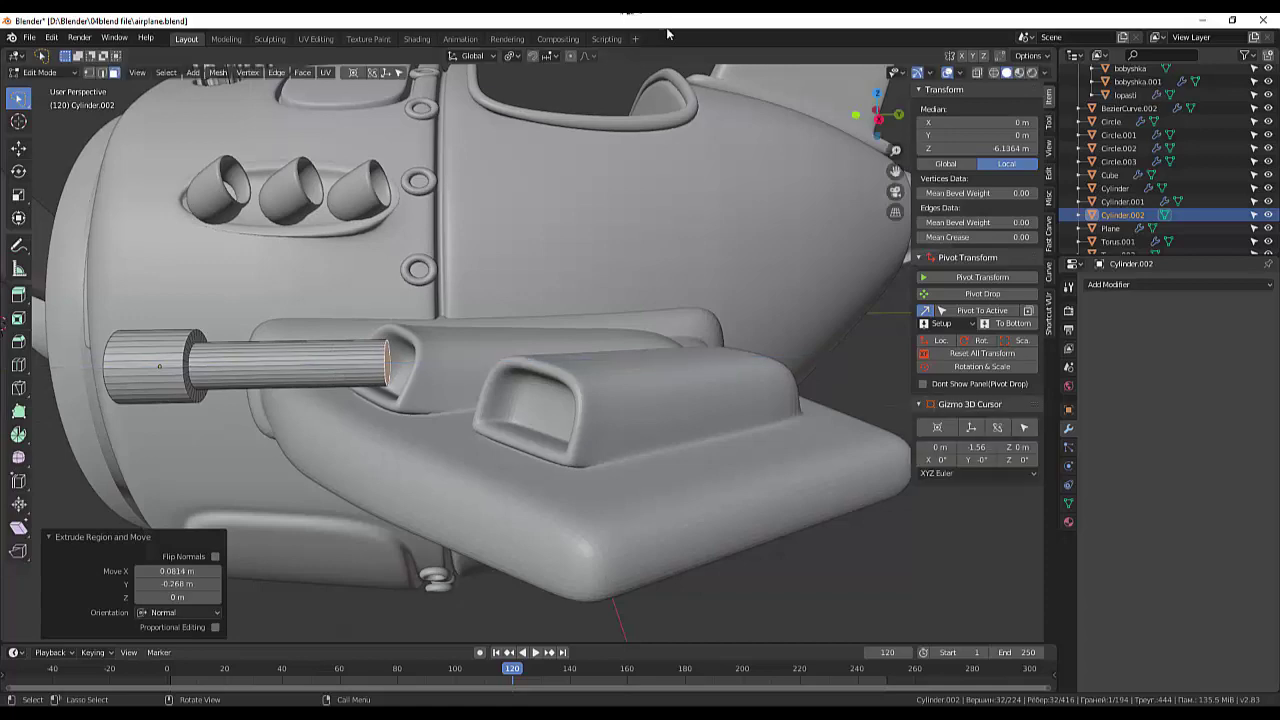
key(alt+a)
mouse_move(646, 100)
middle_down()
mouse_move(724, 166)
mouse_move(715, 327)
middle_up()
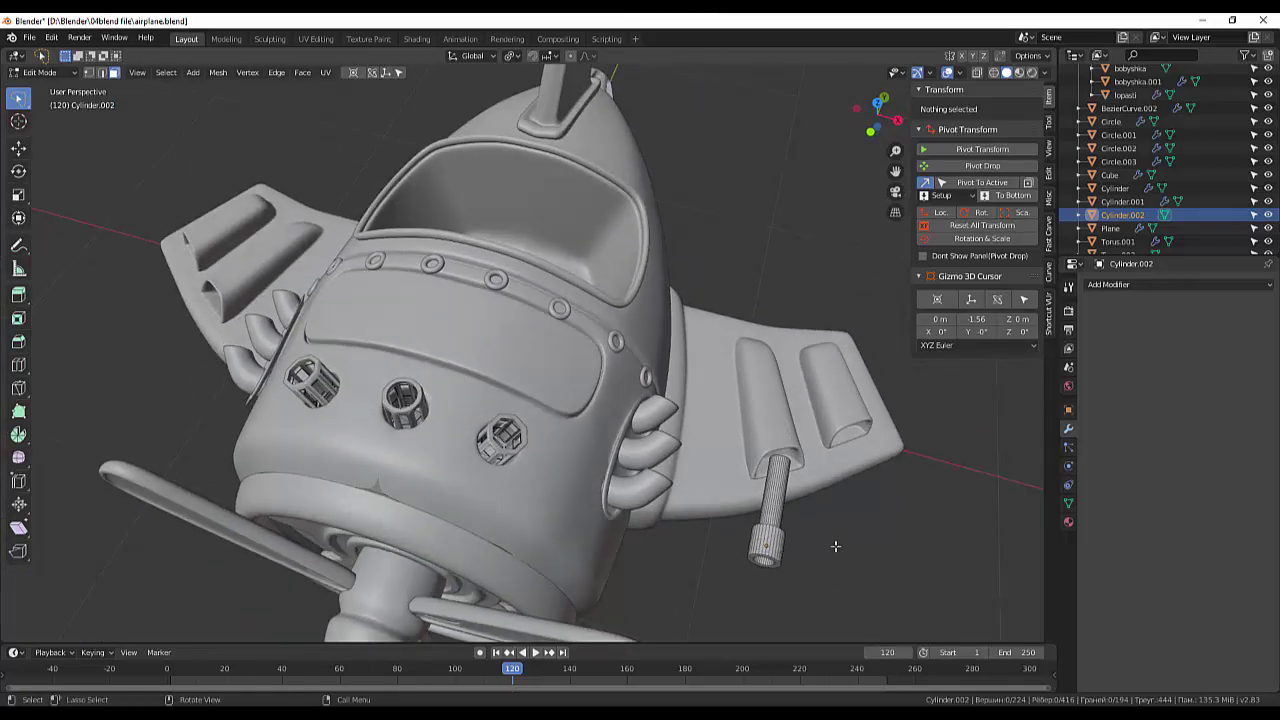
- Leave the mesh unchanged and switch the barrel back to Object Mode
click(775, 540)
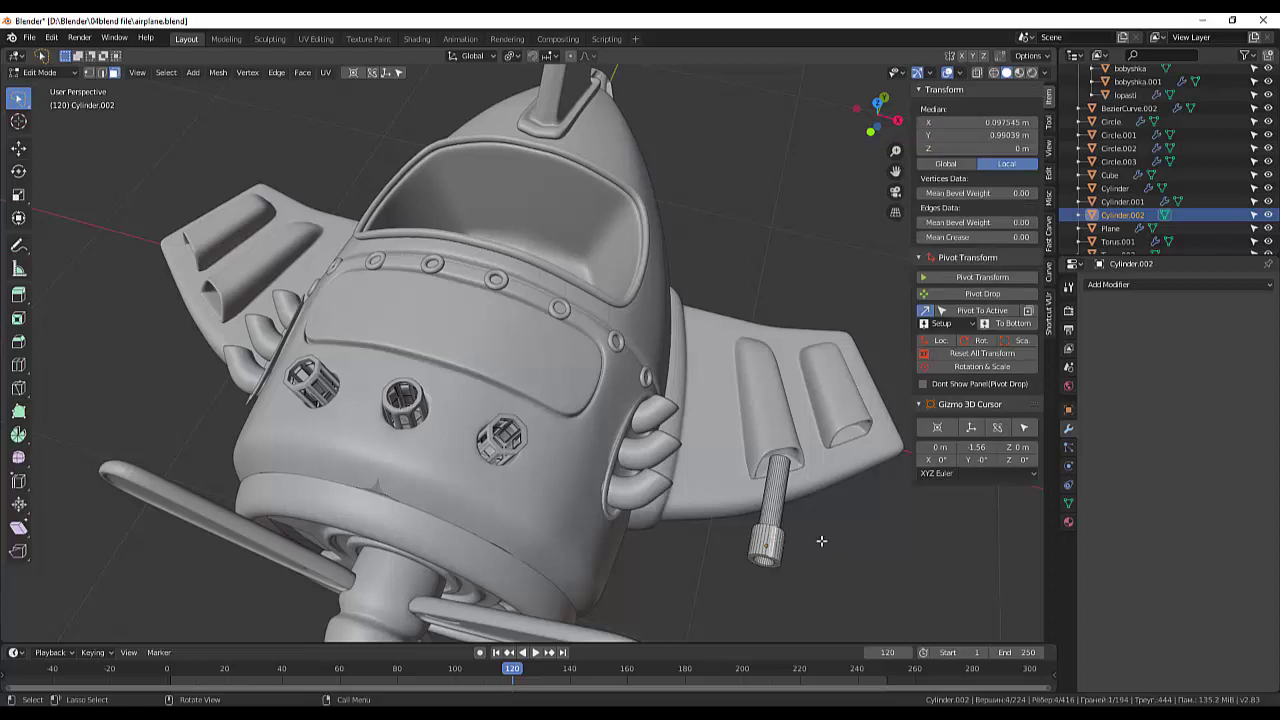
key(r)
click(818, 540)
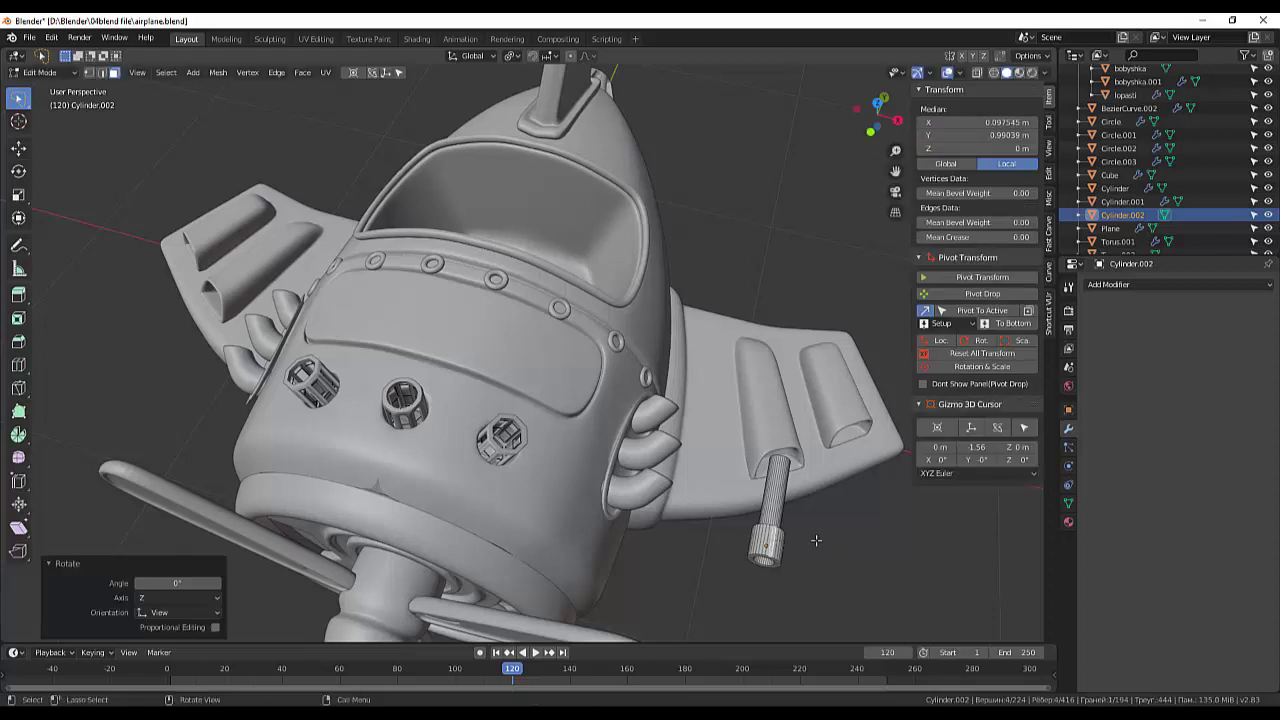
click(67, 78)
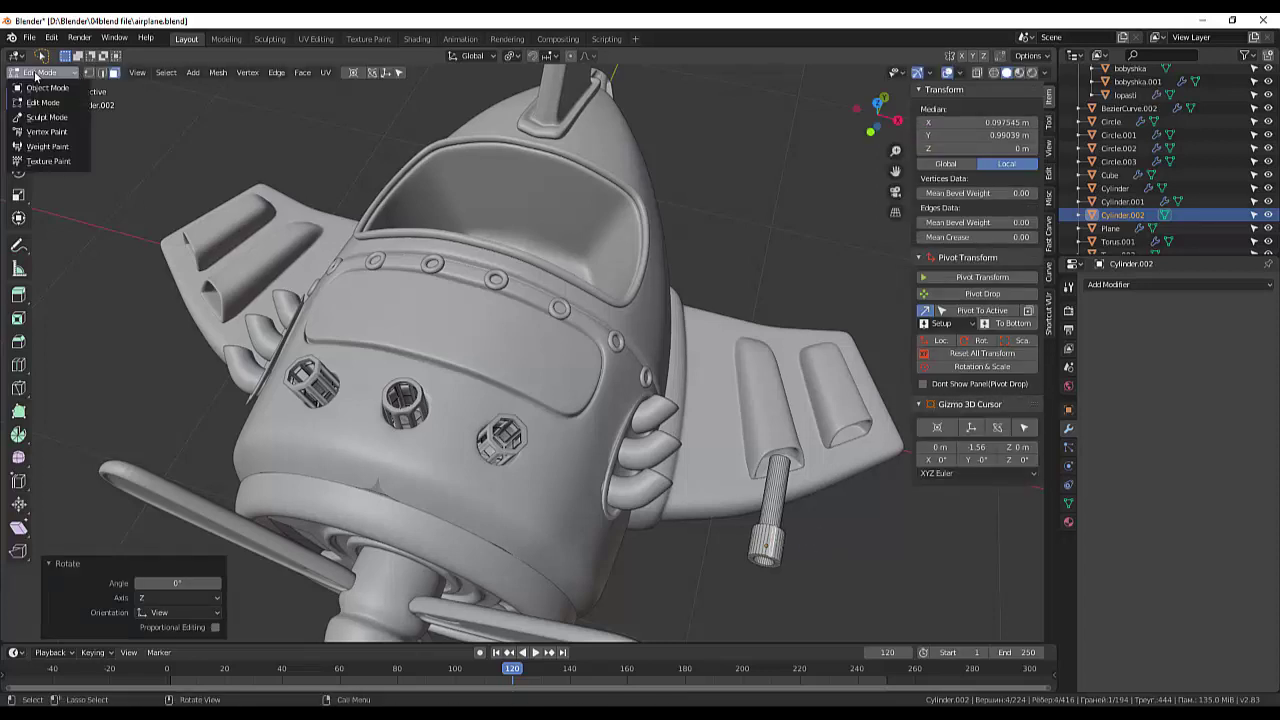
click(45, 86)
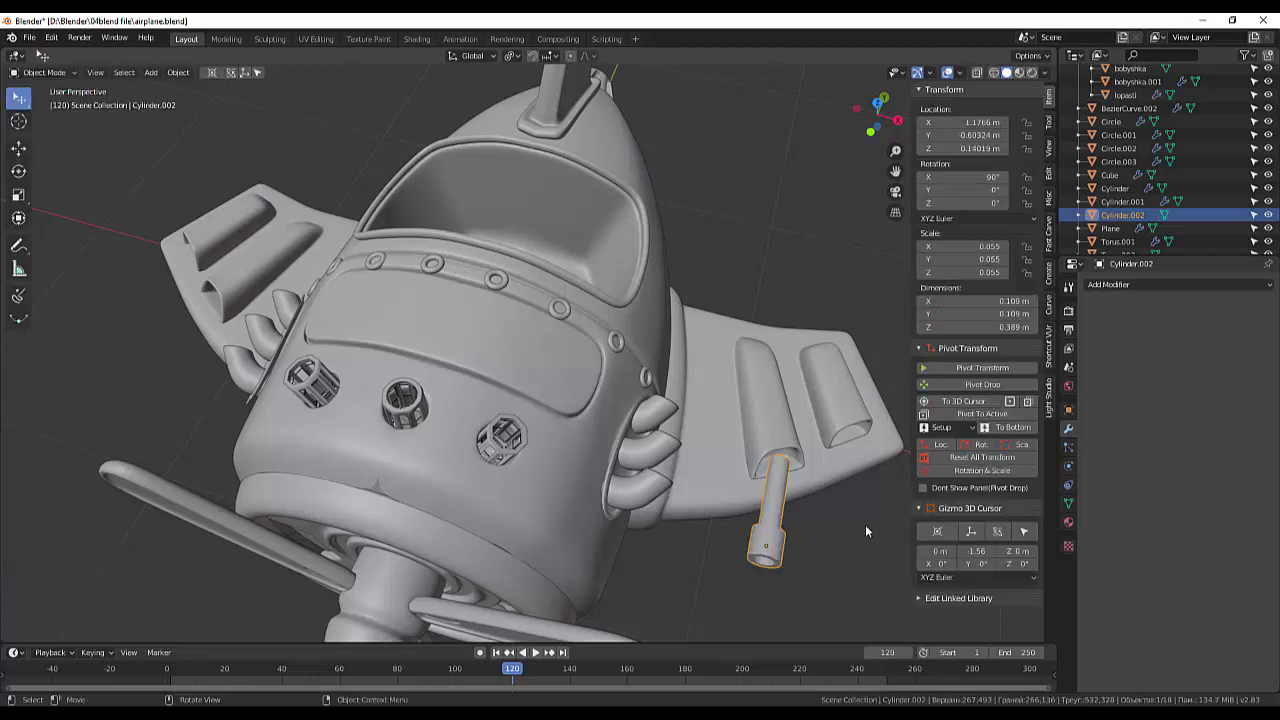
- Tilt the barrel along the wing and reposition it from the top view
key(r)
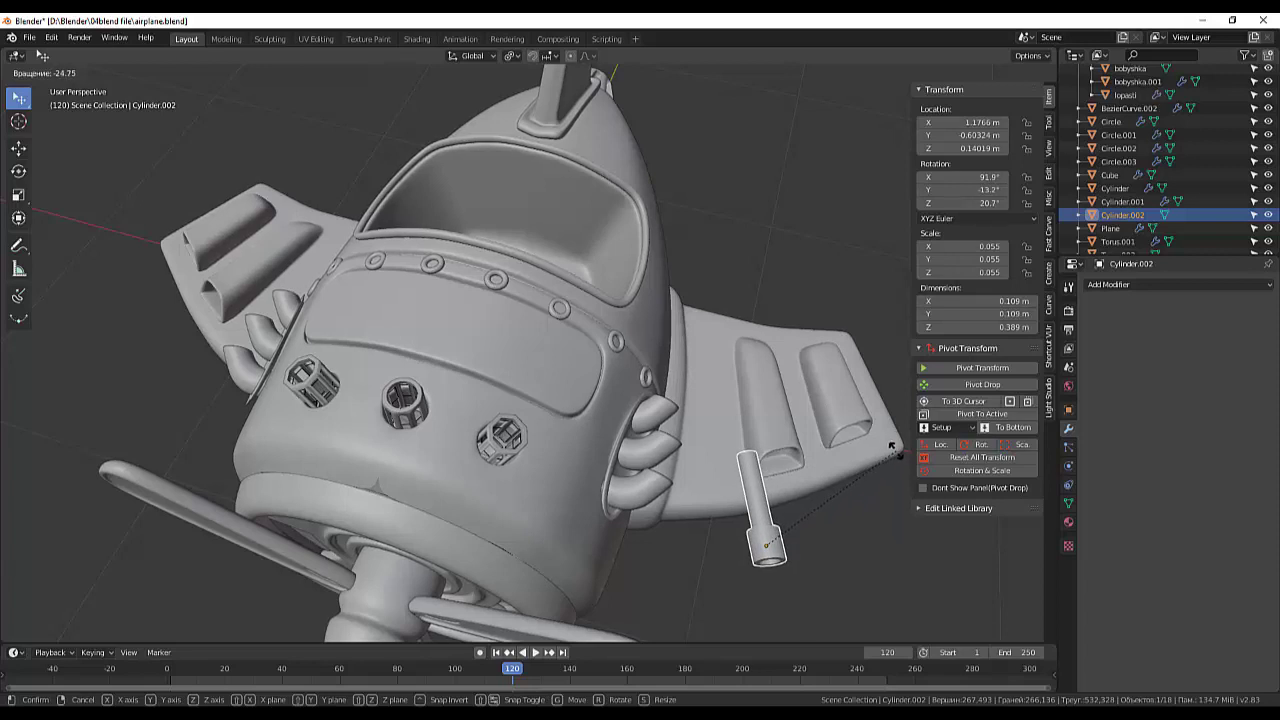
click(896, 453)
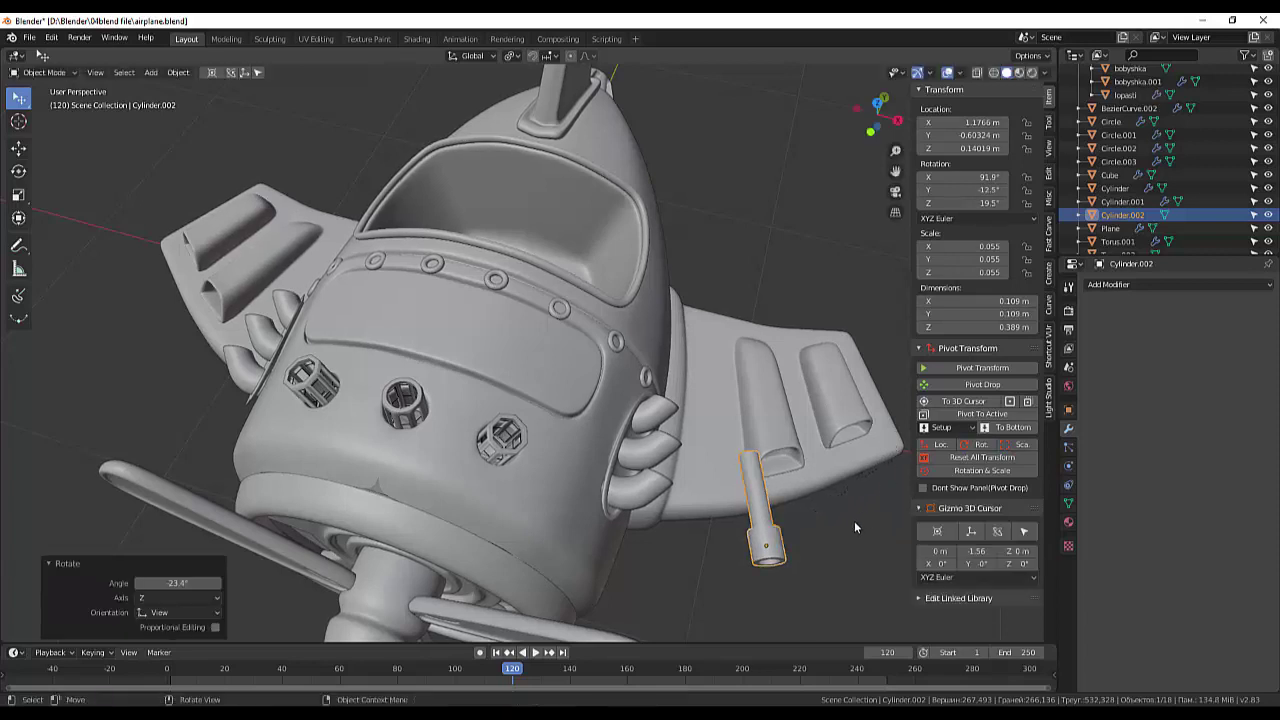
key(KP_7)
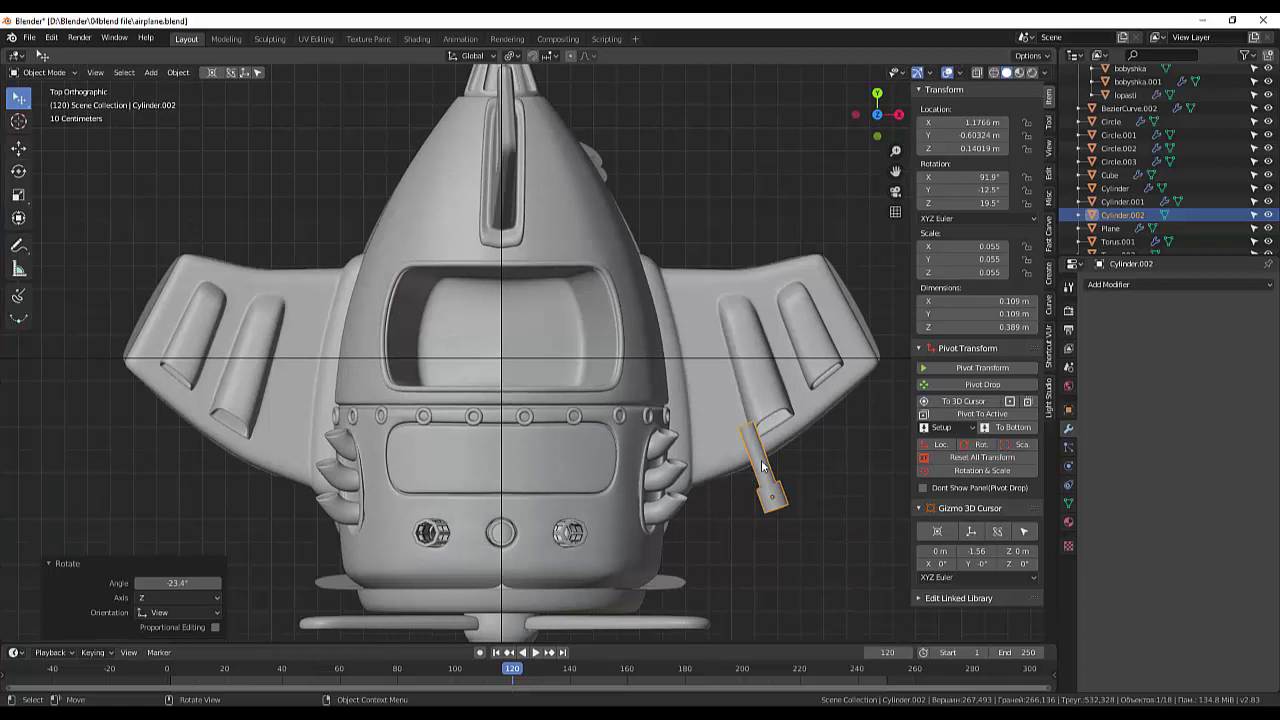
key(g)
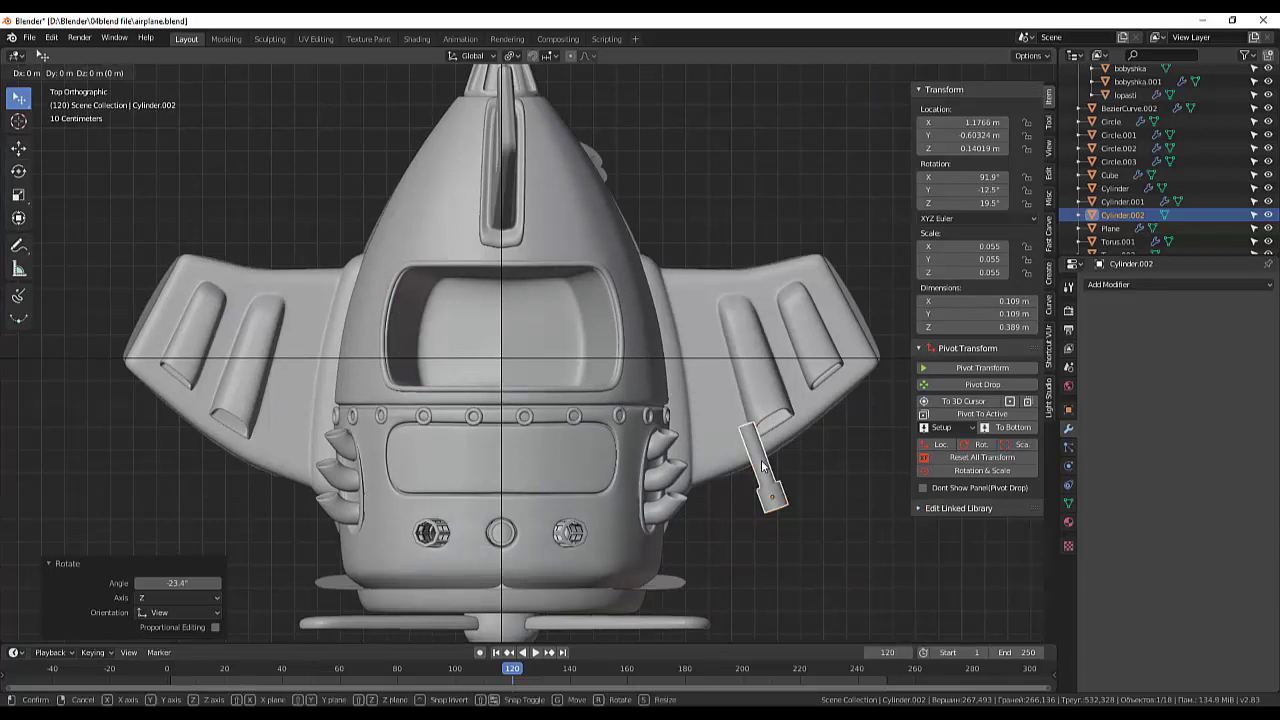
click(782, 450)
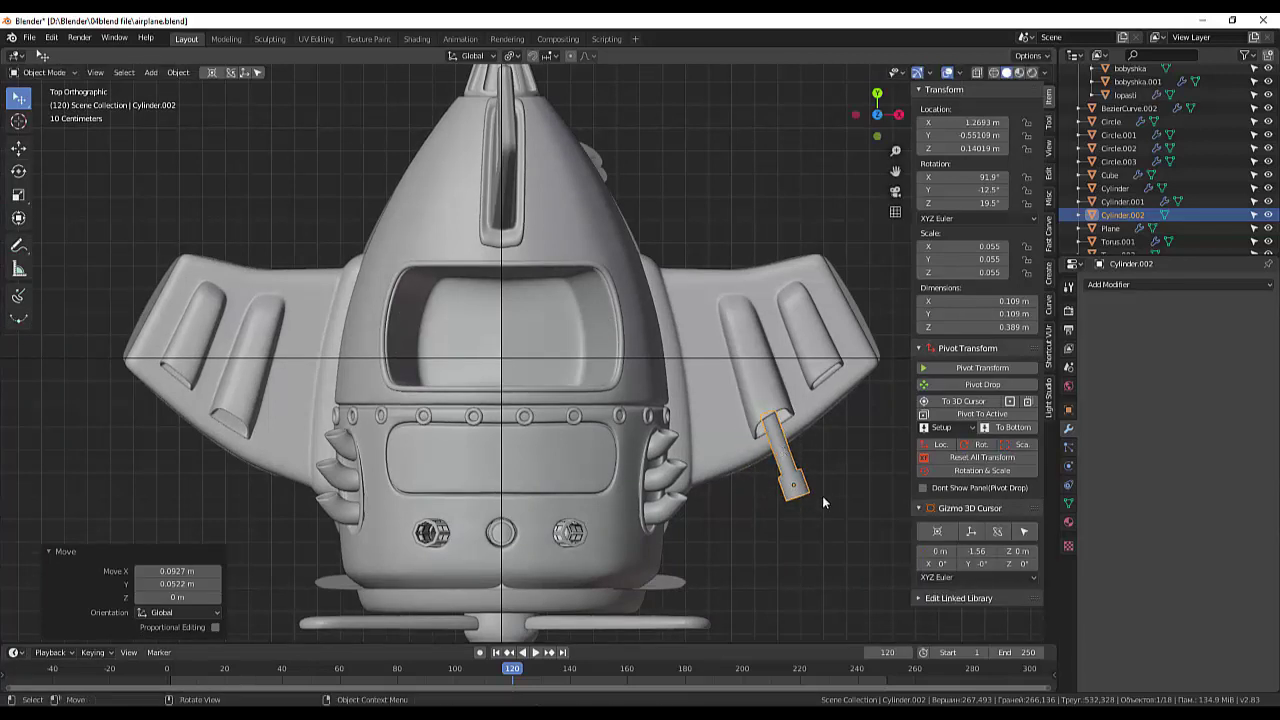
- In right side view, give the barrel a slight tilt and shift it into place
mouse_move(822, 495)
middle_down()
mouse_move(726, 447)
mouse_move(700, 376)
mouse_move(454, 422)
middle_up()
middle_drag(351, 431, 336, 421)
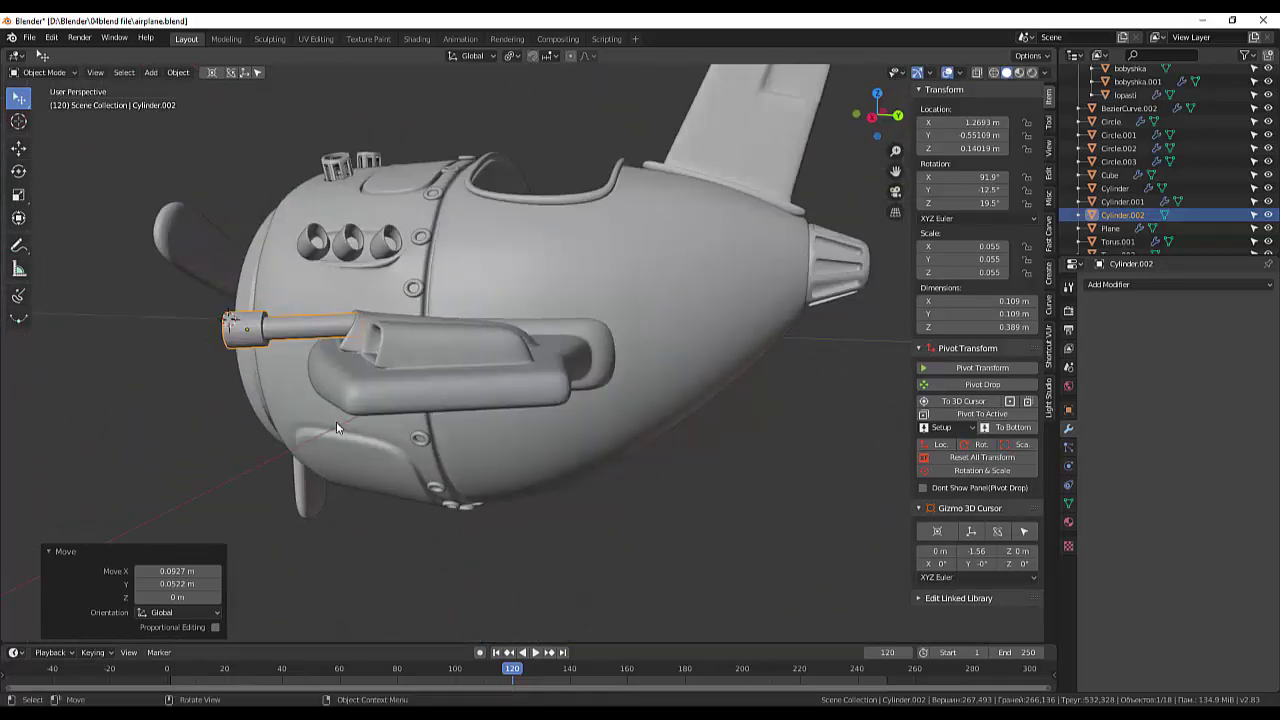
key(KP_3)
middle_drag(426, 408, 453, 415)
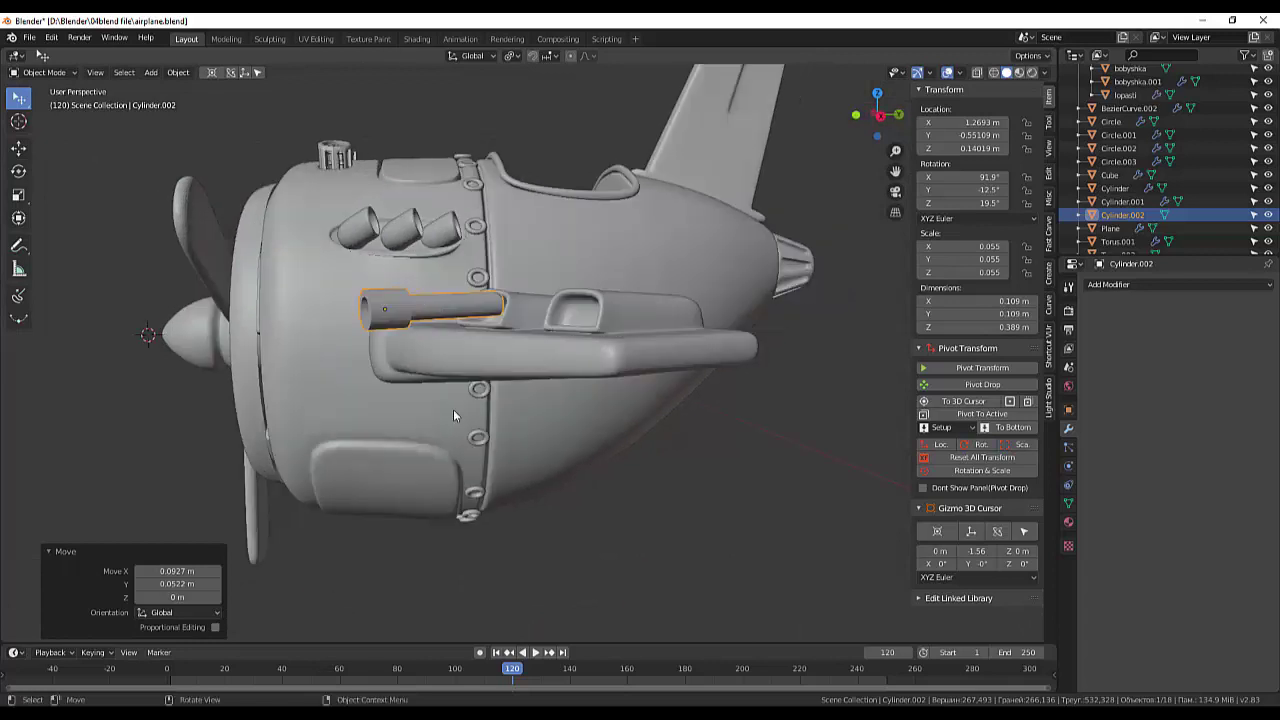
key(KP_3)
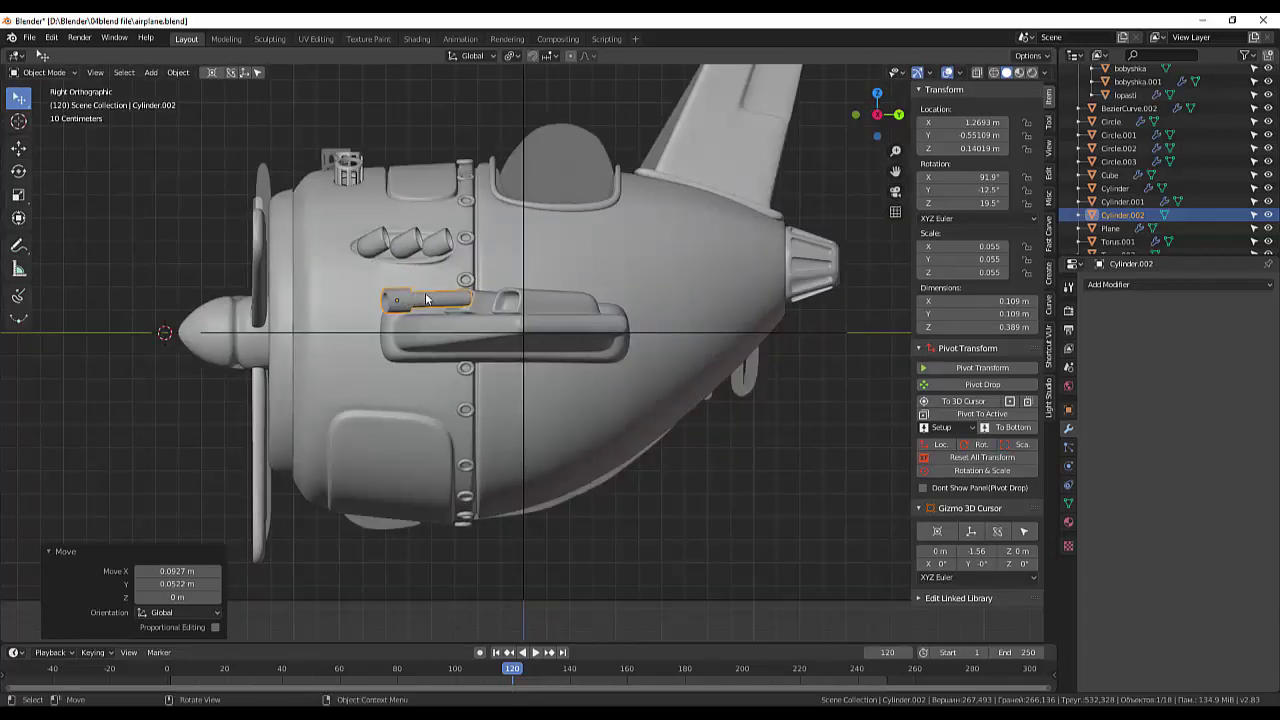
key(r)
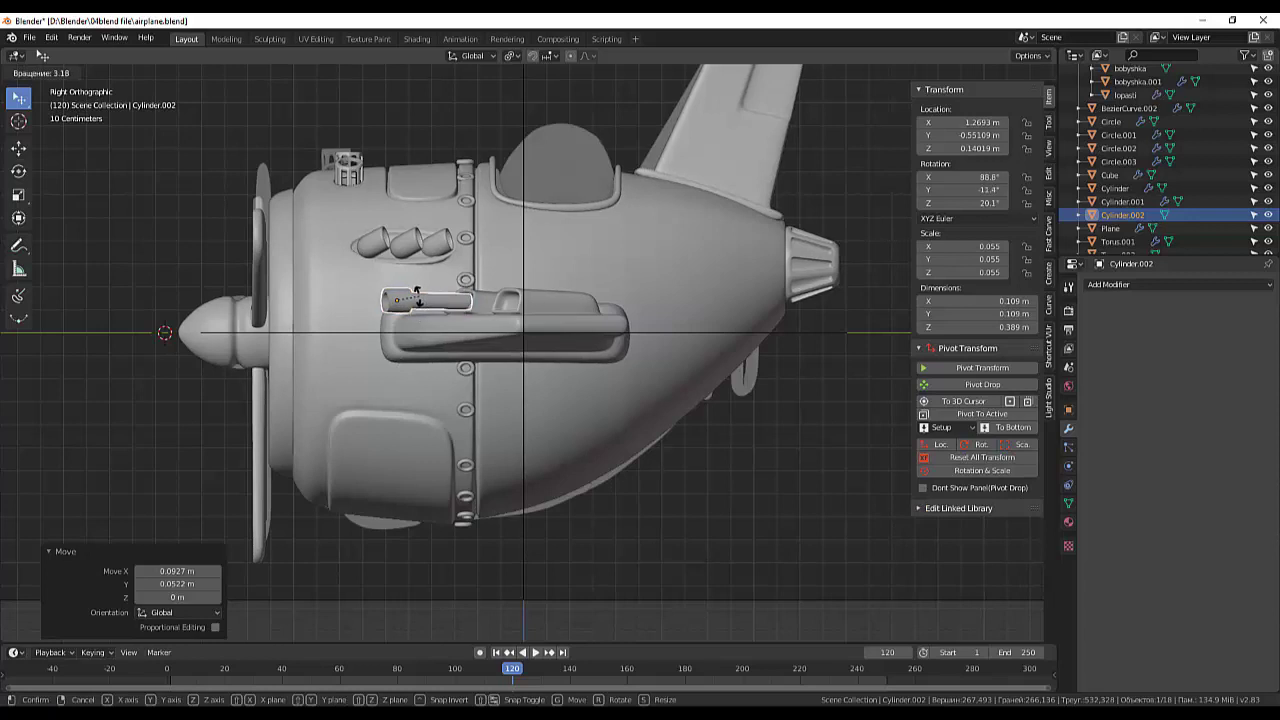
click(418, 296)
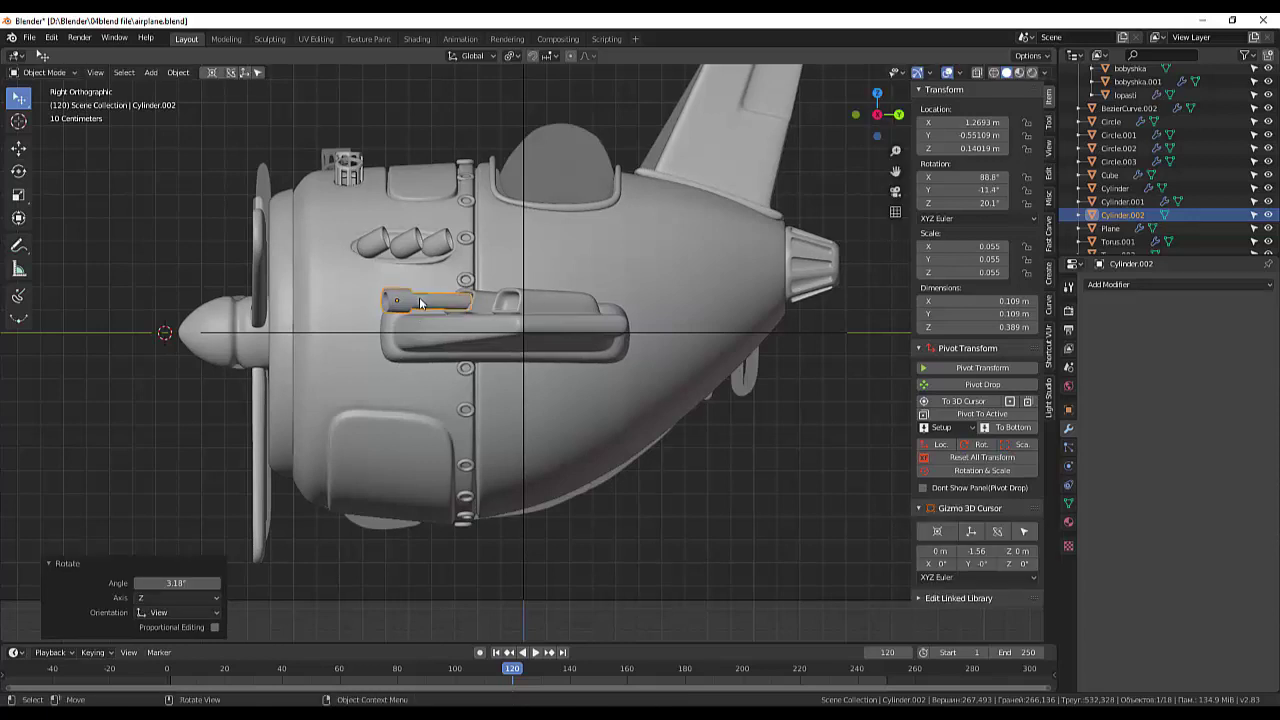
key(g)
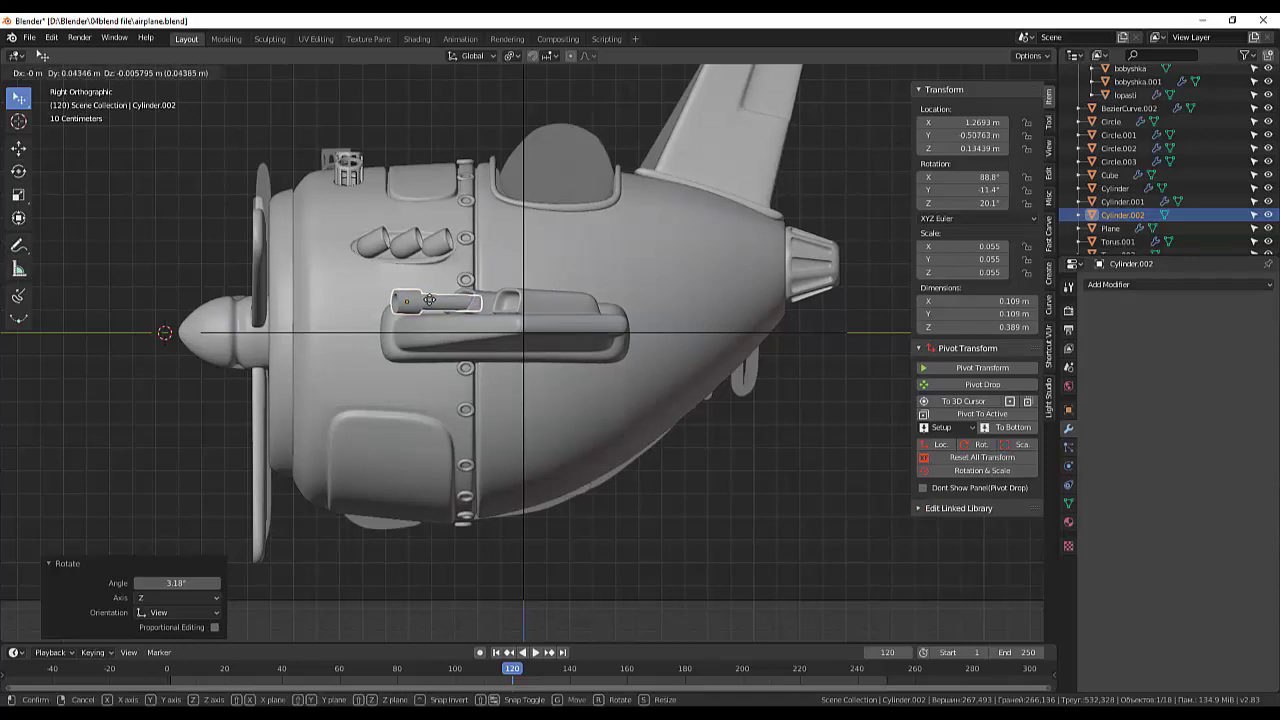
click(429, 300)
- Raise the barrel along Z to 0.14614 m, centred in the wing's gun housing
click(540, 372)
mouse_move(566, 378)
middle_down()
mouse_move(654, 434)
mouse_move(702, 404)
mouse_move(708, 380)
mouse_move(572, 401)
mouse_move(370, 470)
middle_up()
click(340, 373)
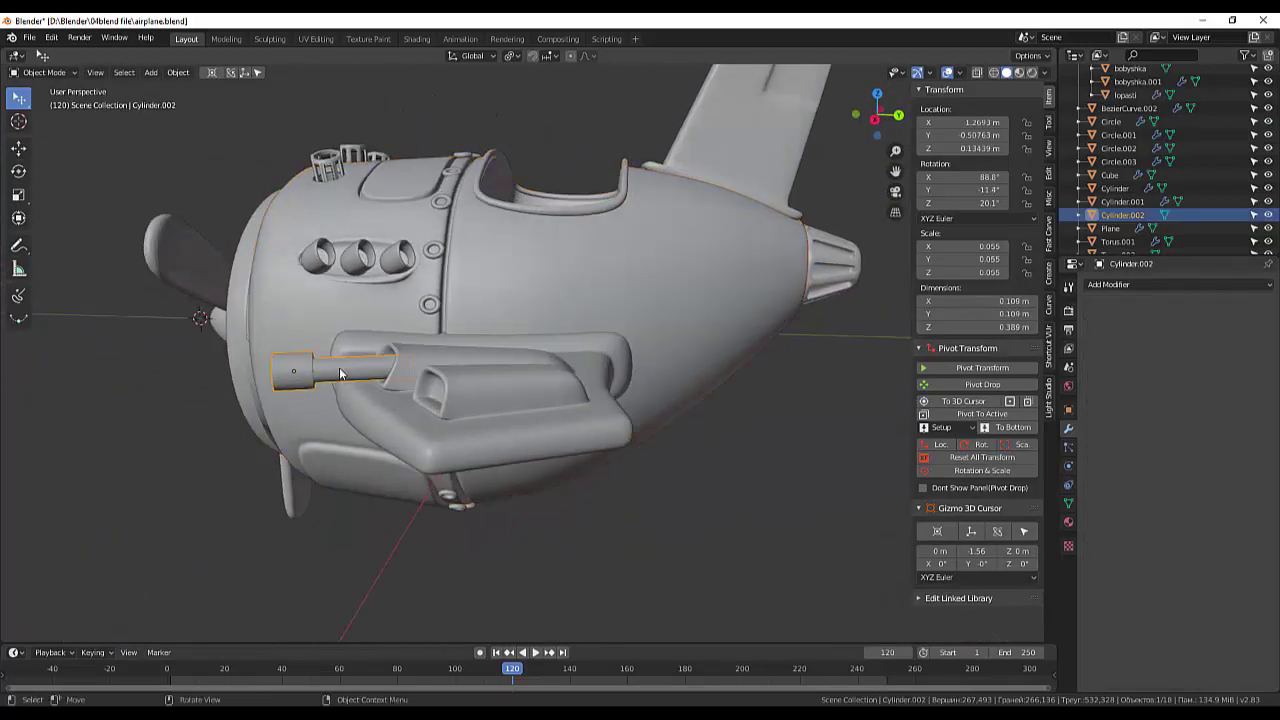
key(g)
key(z)
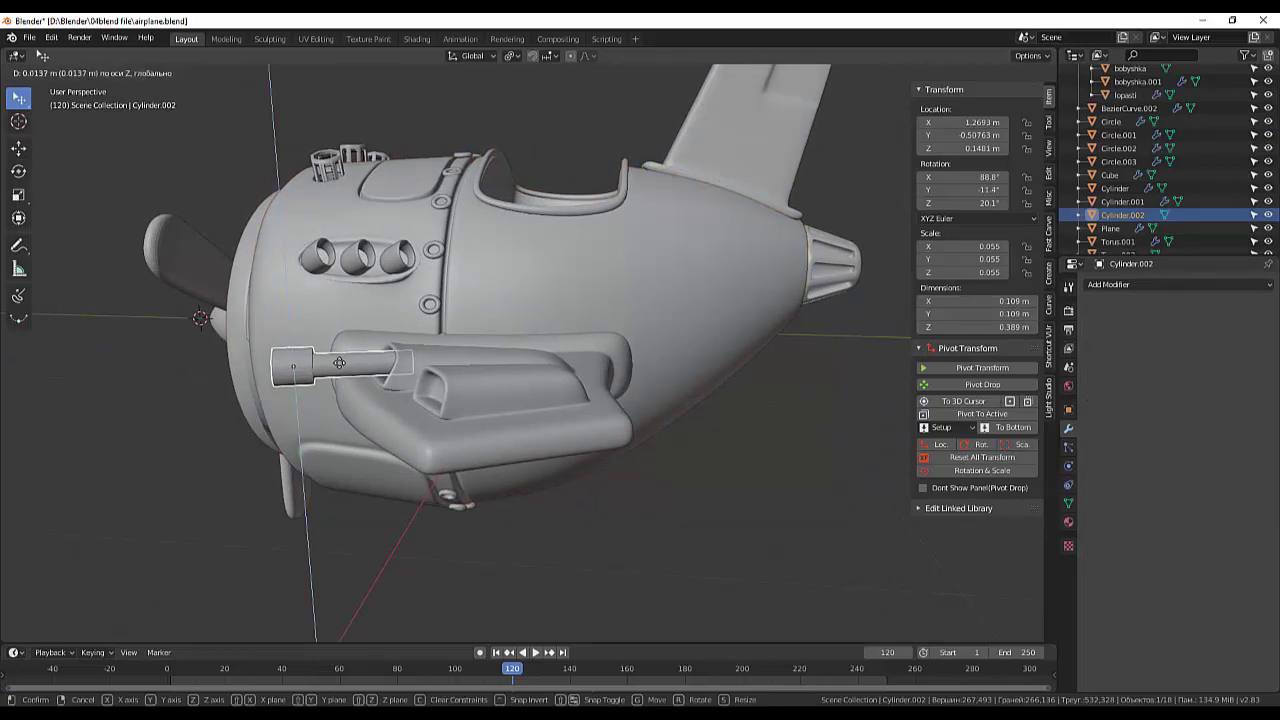
click(340, 368)
click(648, 472)
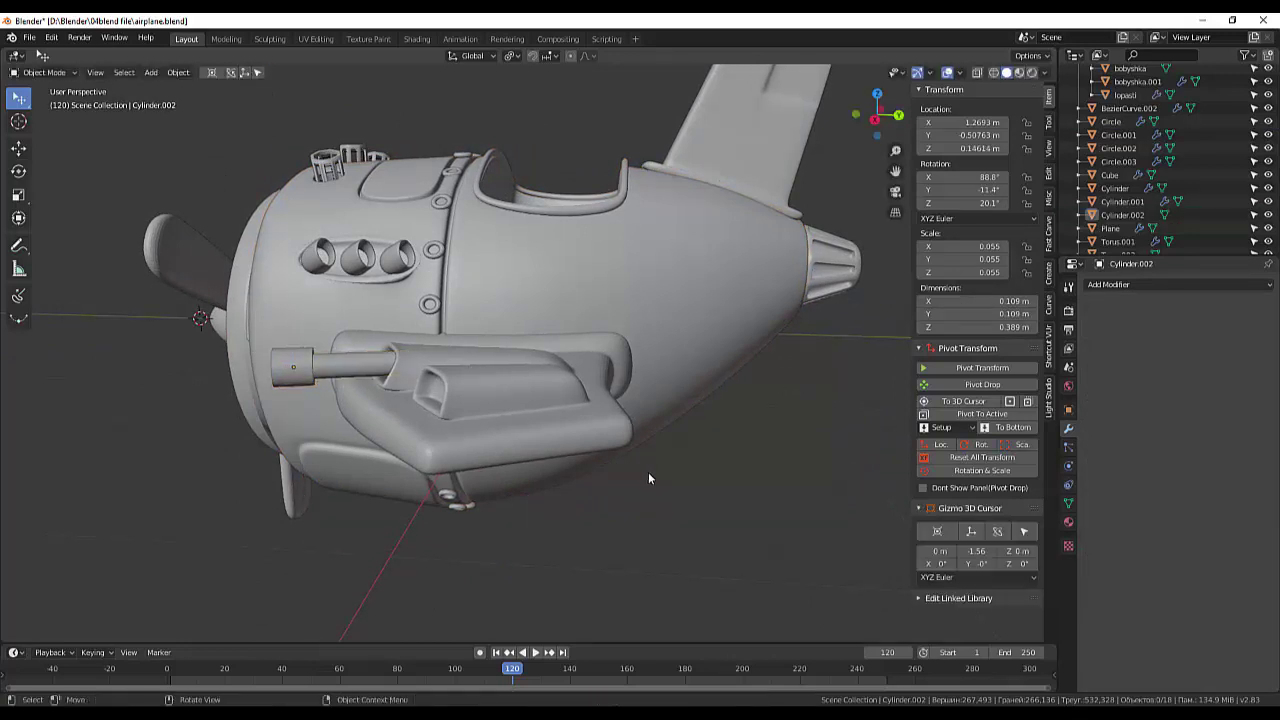
mouse_move(652, 471)
middle_down()
mouse_move(740, 465)
mouse_move(681, 469)
middle_up()
click(409, 386)
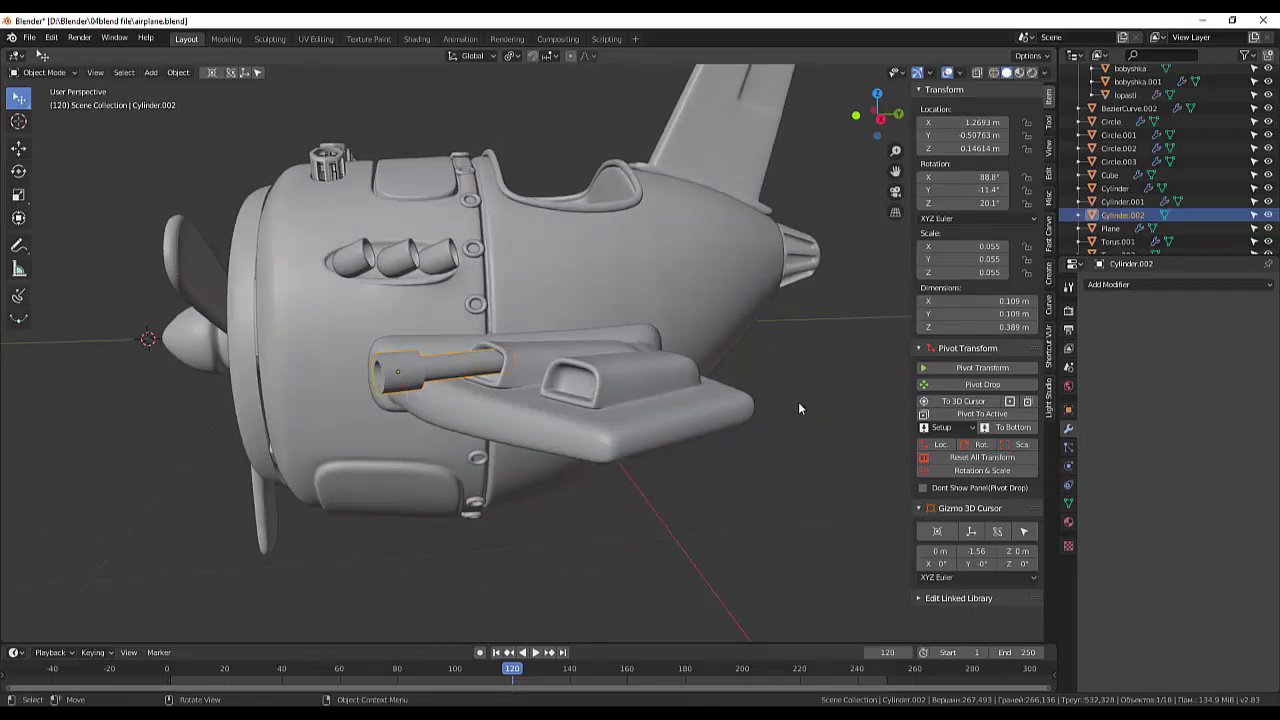
- Add a Subdivision Surface modifier to the Cylinder.002 barrel to round it
click(1133, 284)
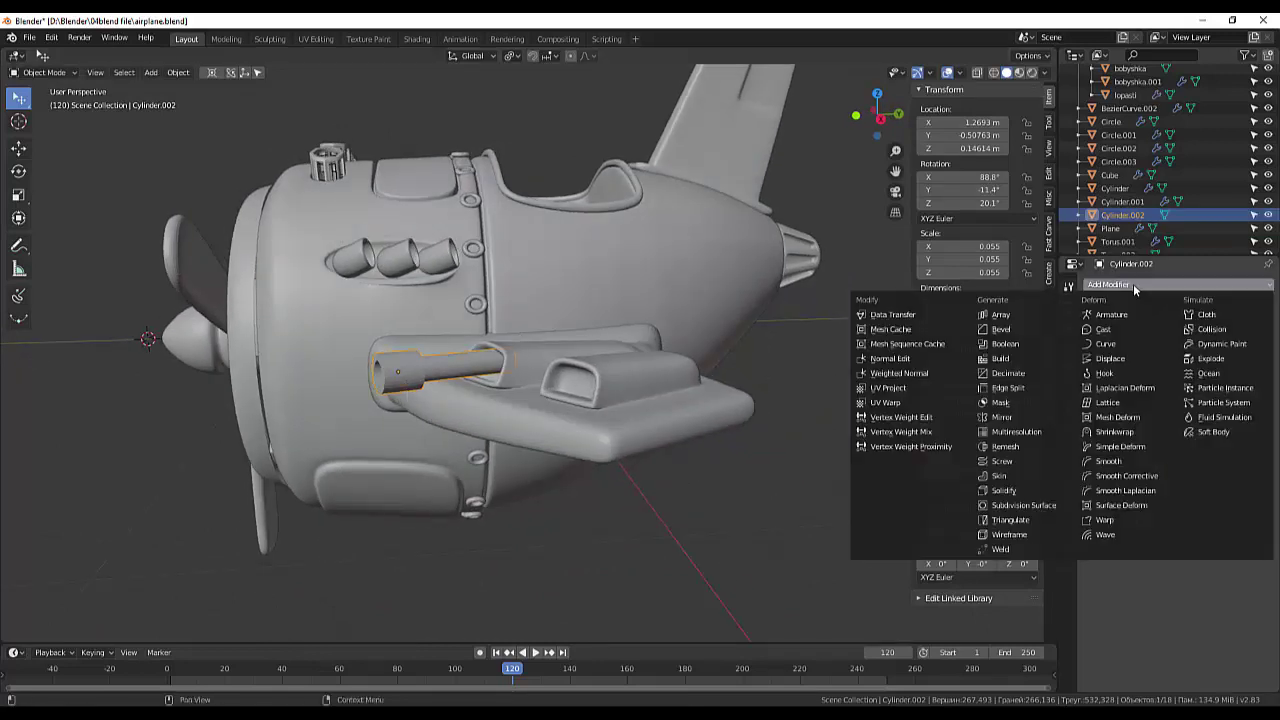
click(1034, 511)
mouse_move(844, 475)
middle_down()
mouse_move(839, 508)
mouse_move(811, 469)
mouse_move(906, 469)
mouse_move(851, 493)
middle_up()
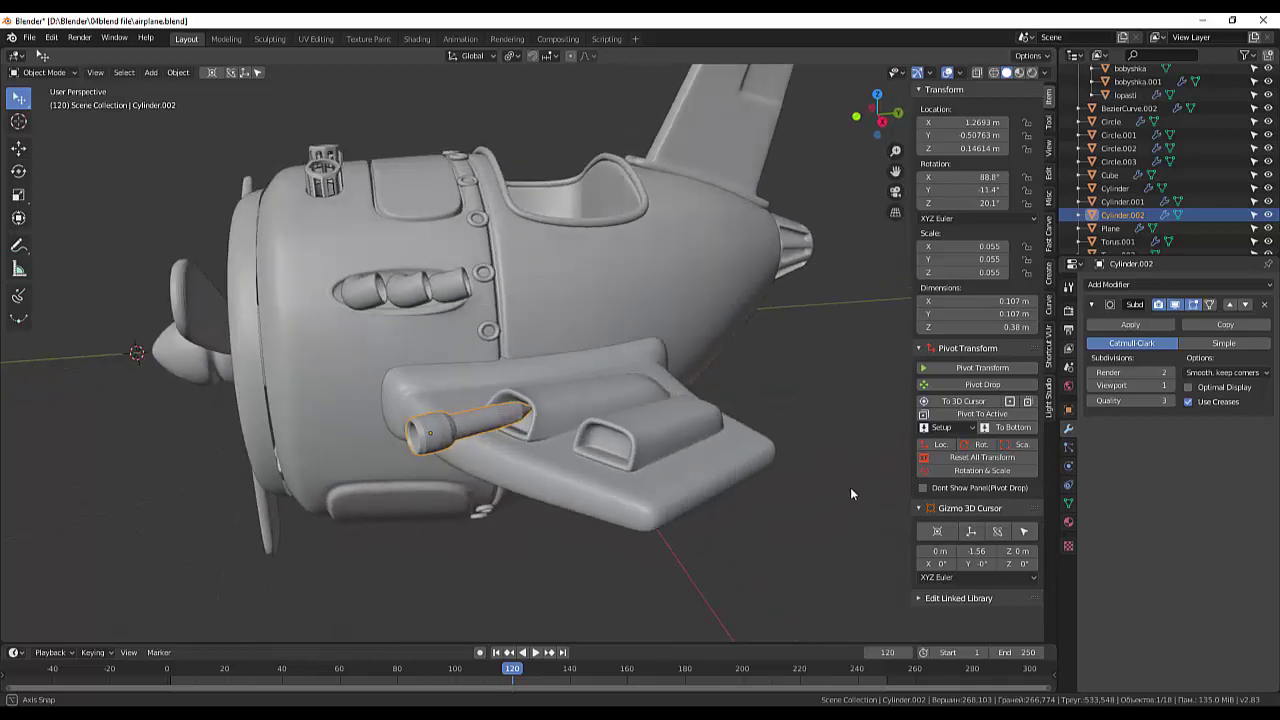
scroll(676, 495, up, 1)
scroll(665, 492, up, 1)
scroll(649, 490, up, 1)
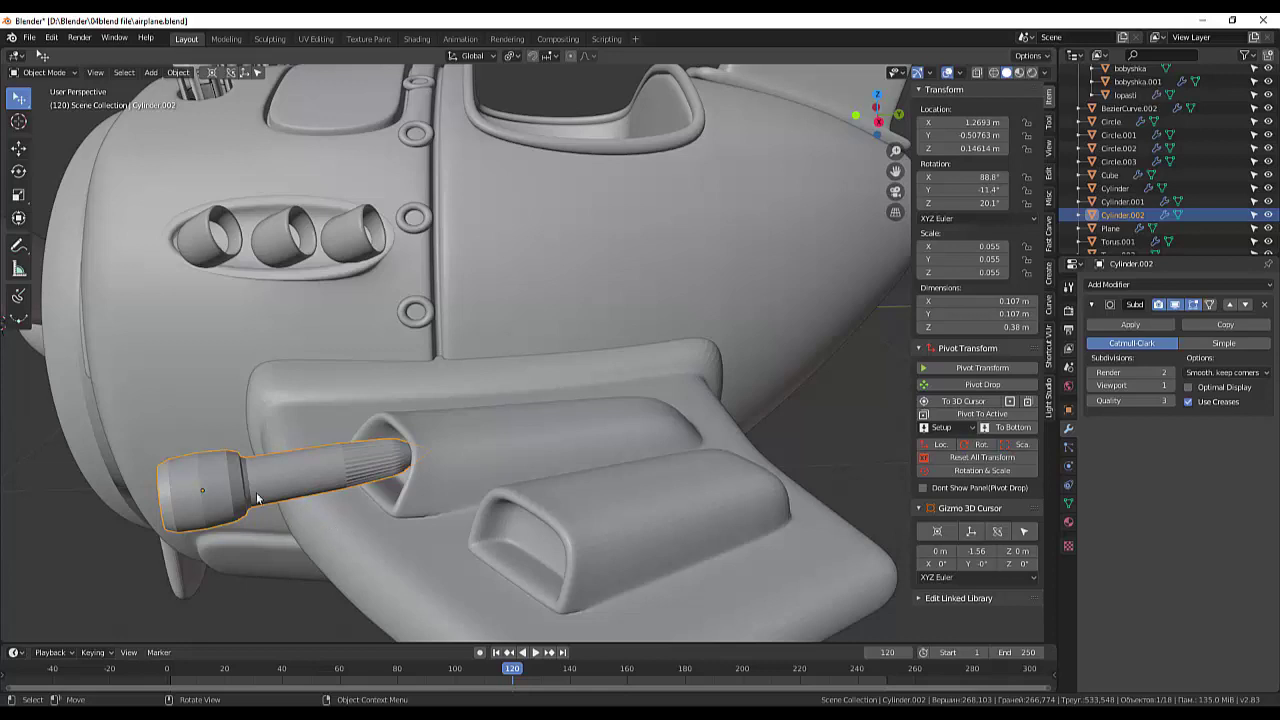
- In Edit Mode, add a loop cut around the barrel's end
click(40, 72)
click(30, 104)
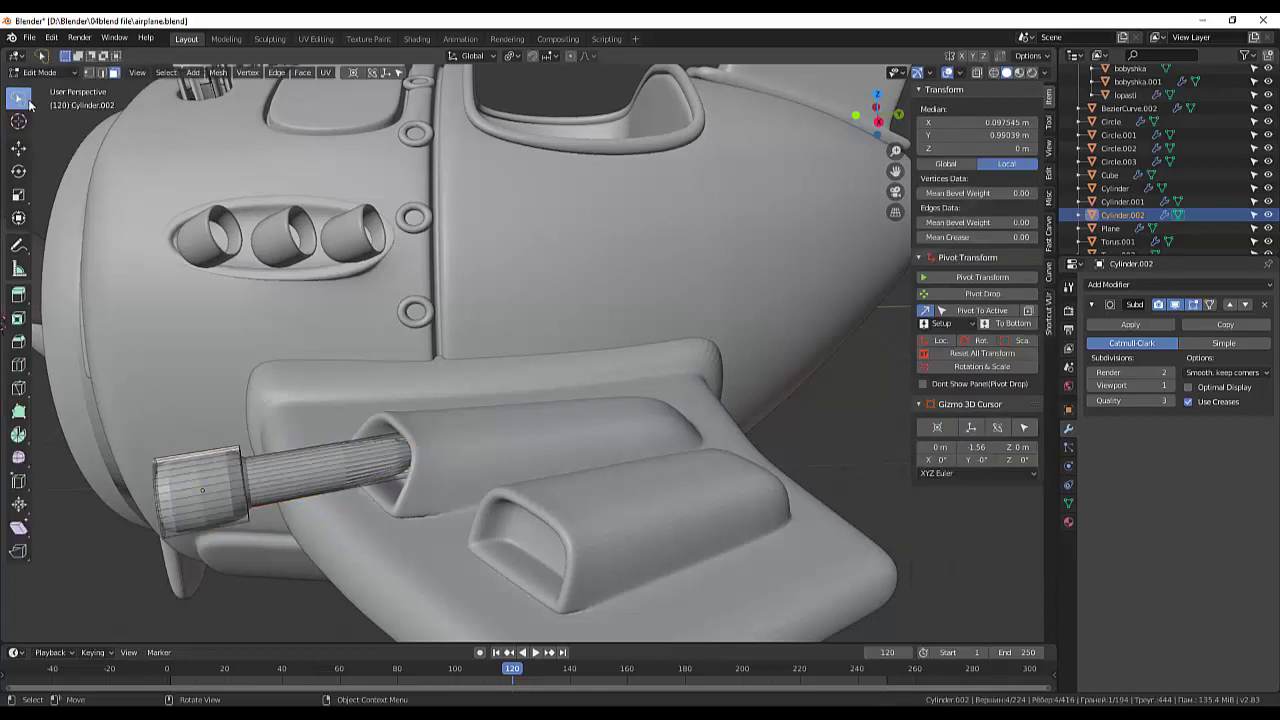
alt+click(187, 485)
key(ctrl+r)
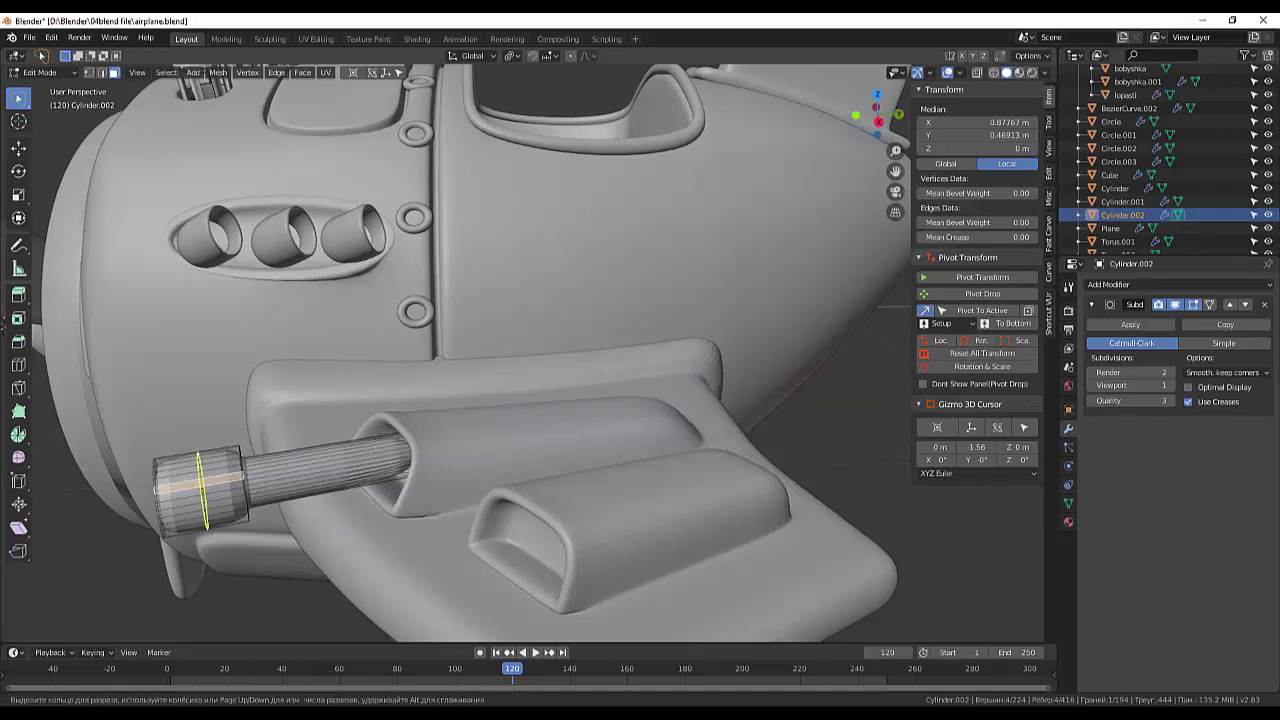
click(187, 485)
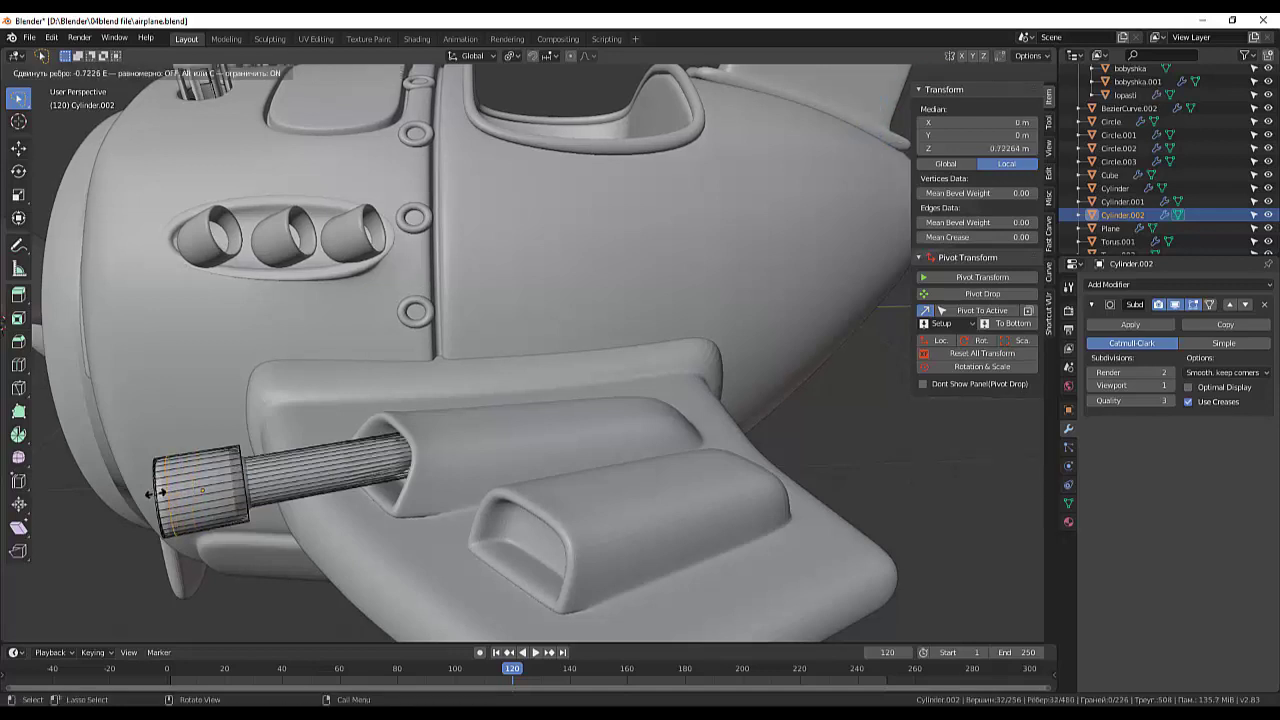
click(158, 492)
click(216, 477)
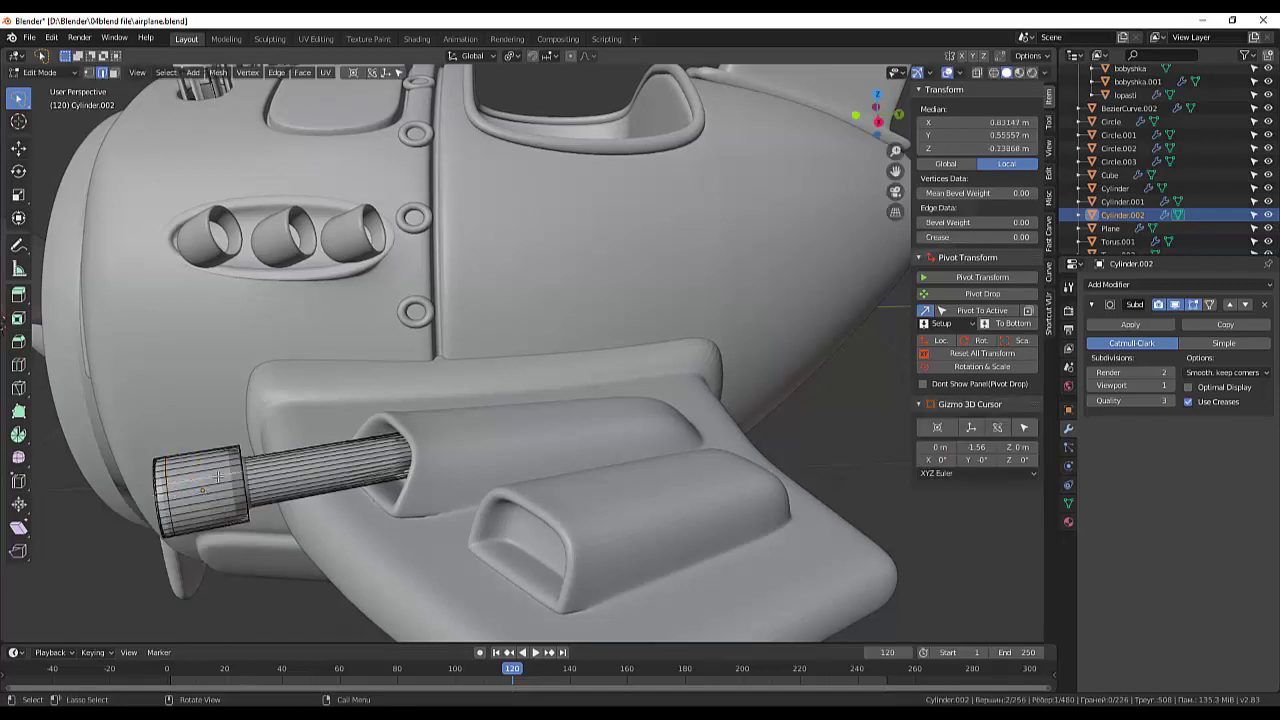
- Add two more loop cuts, sliding one close to the end cap
key(ctrl+r)
click(216, 478)
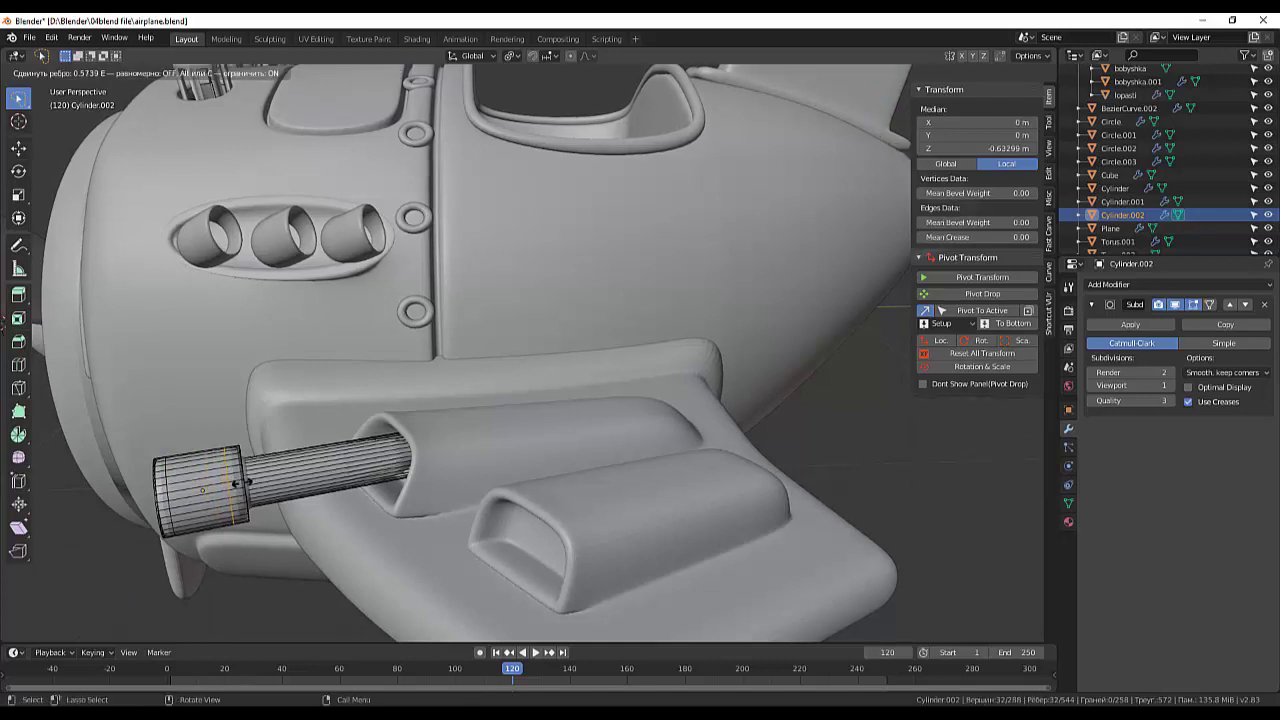
click(240, 484)
key(ctrl+l)
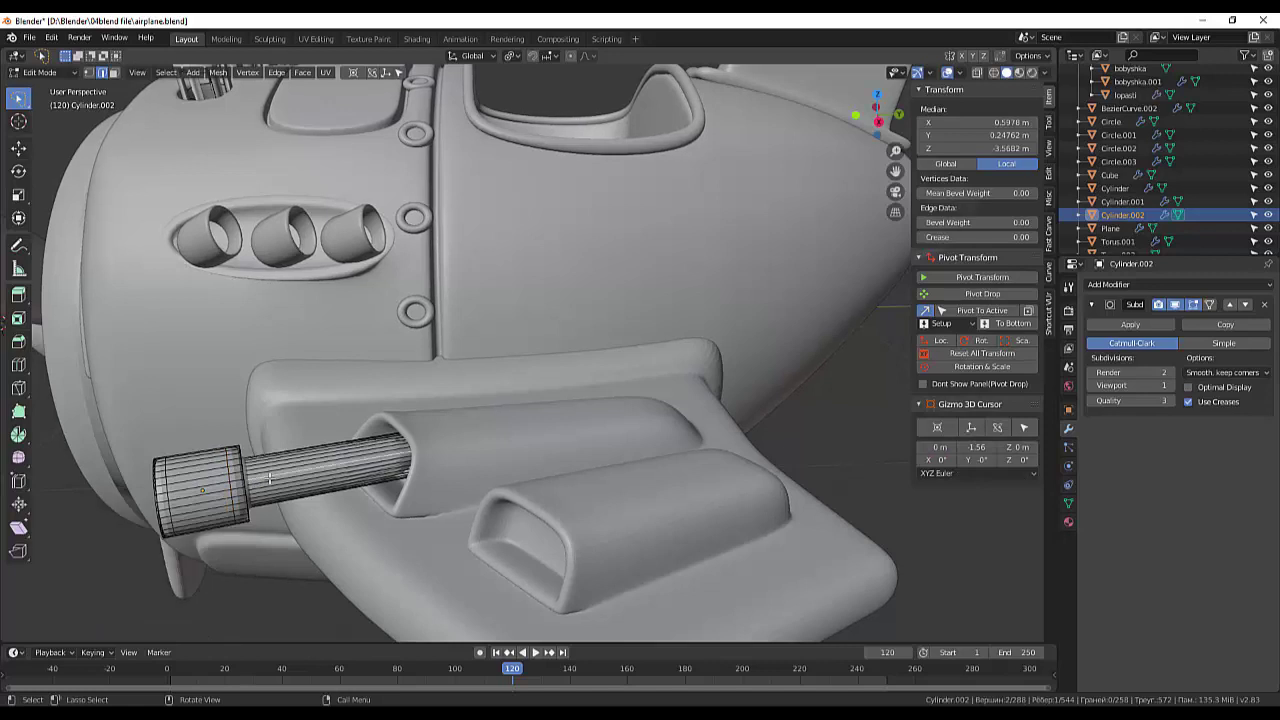
key(ctrl+r)
click(342, 466)
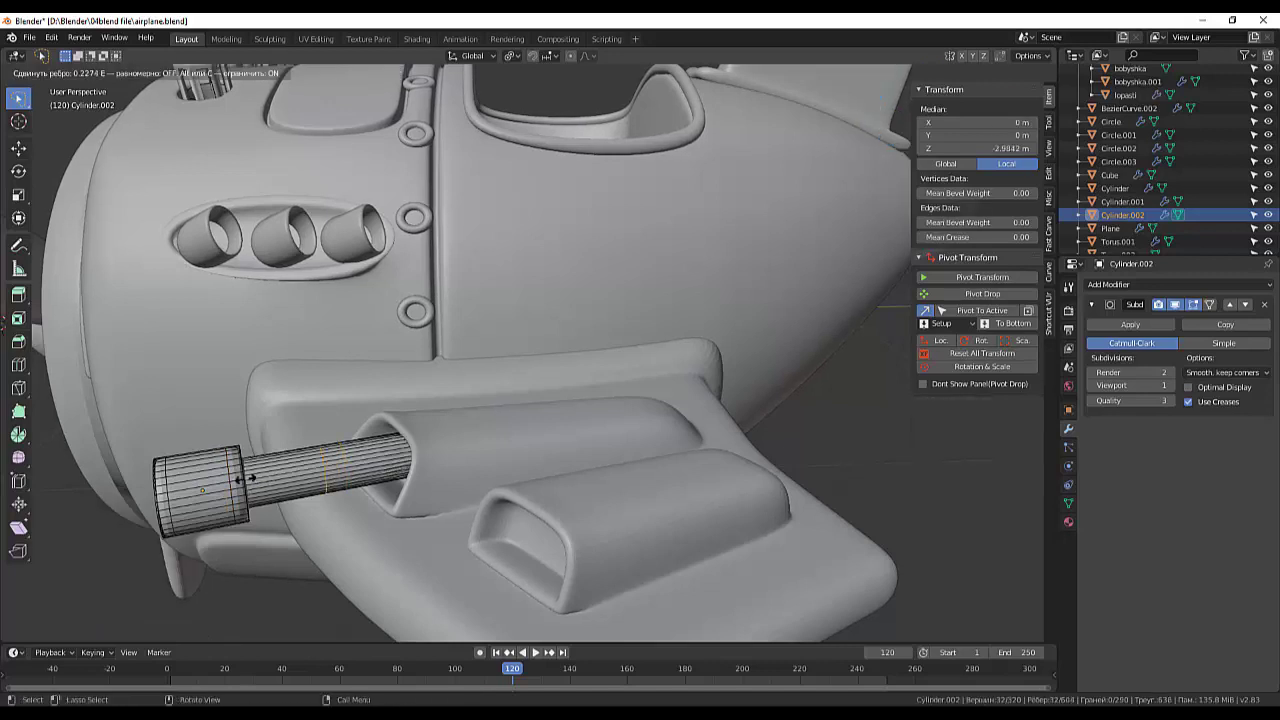
click(182, 494)
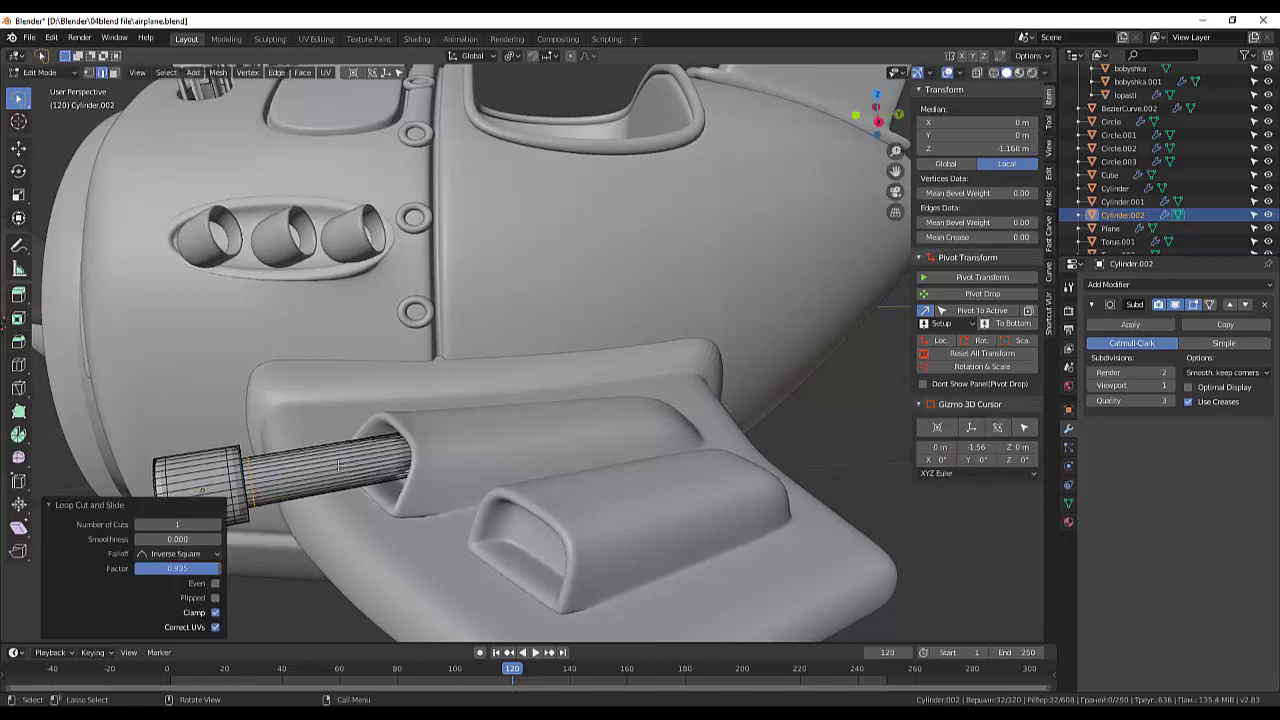
- Cut another supporting loop along the barrel's shaft and deselect the mesh
key(ctrl+r)
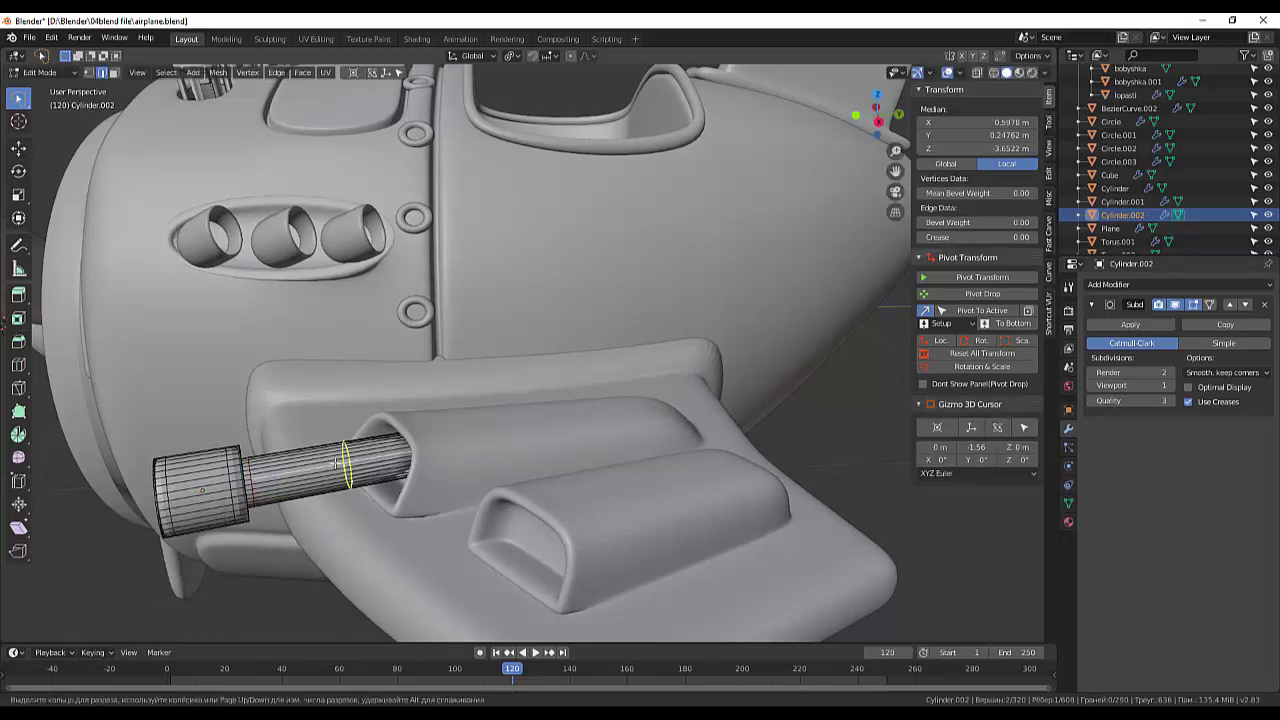
click(340, 465)
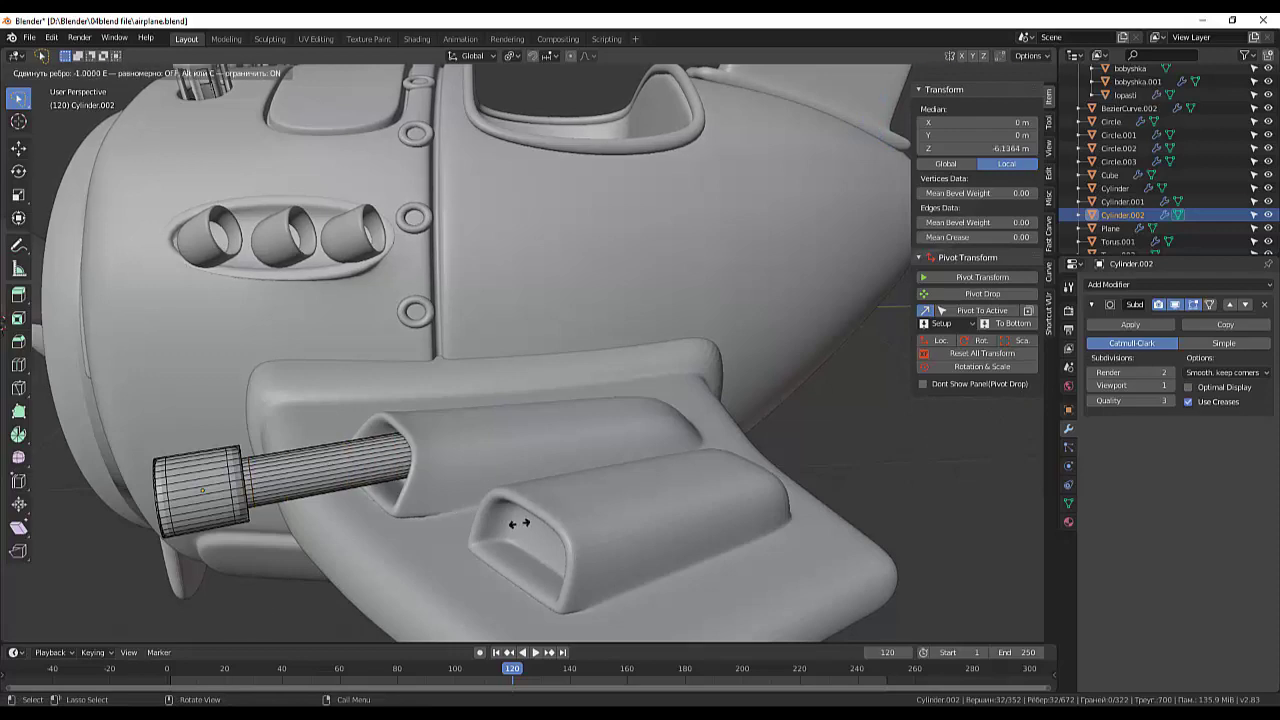
click(253, 614)
click(737, 481)
middle_drag(737, 481, 770, 452)
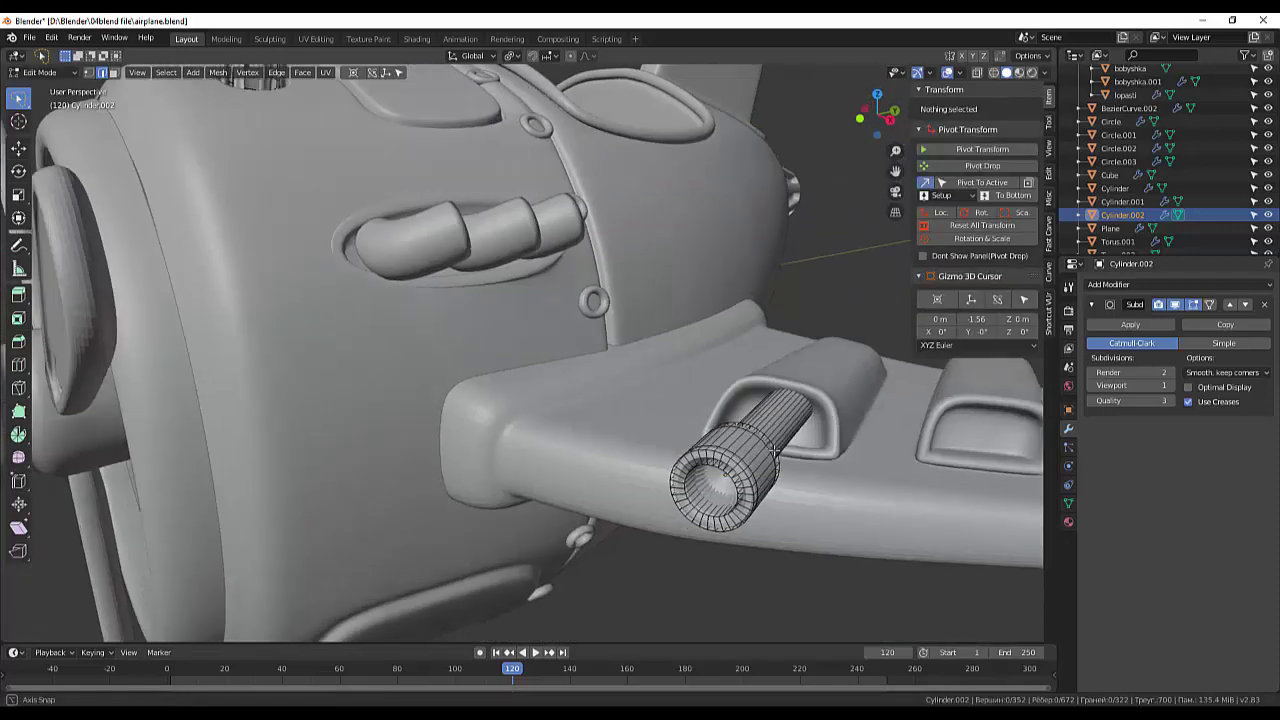
- Add a loop cut in the muzzle cap face near the rim, then return to Object Mode
click(710, 474)
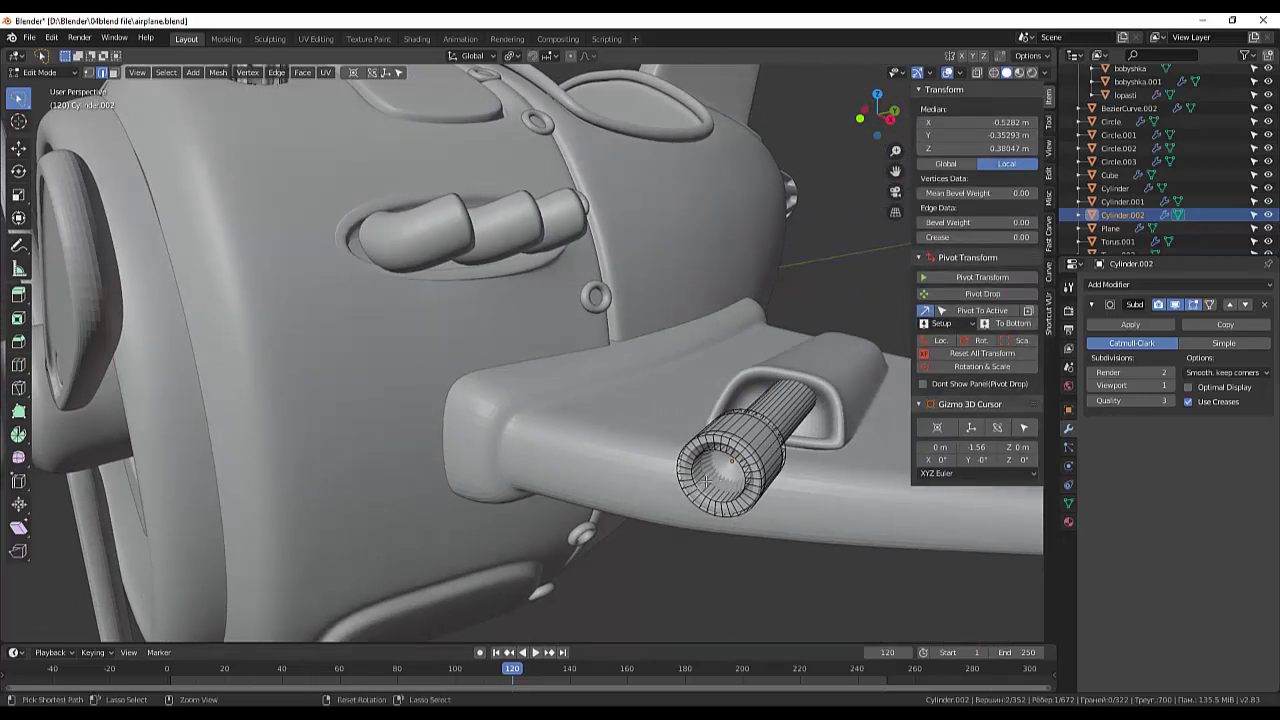
key(ctrl+r)
click(708, 476)
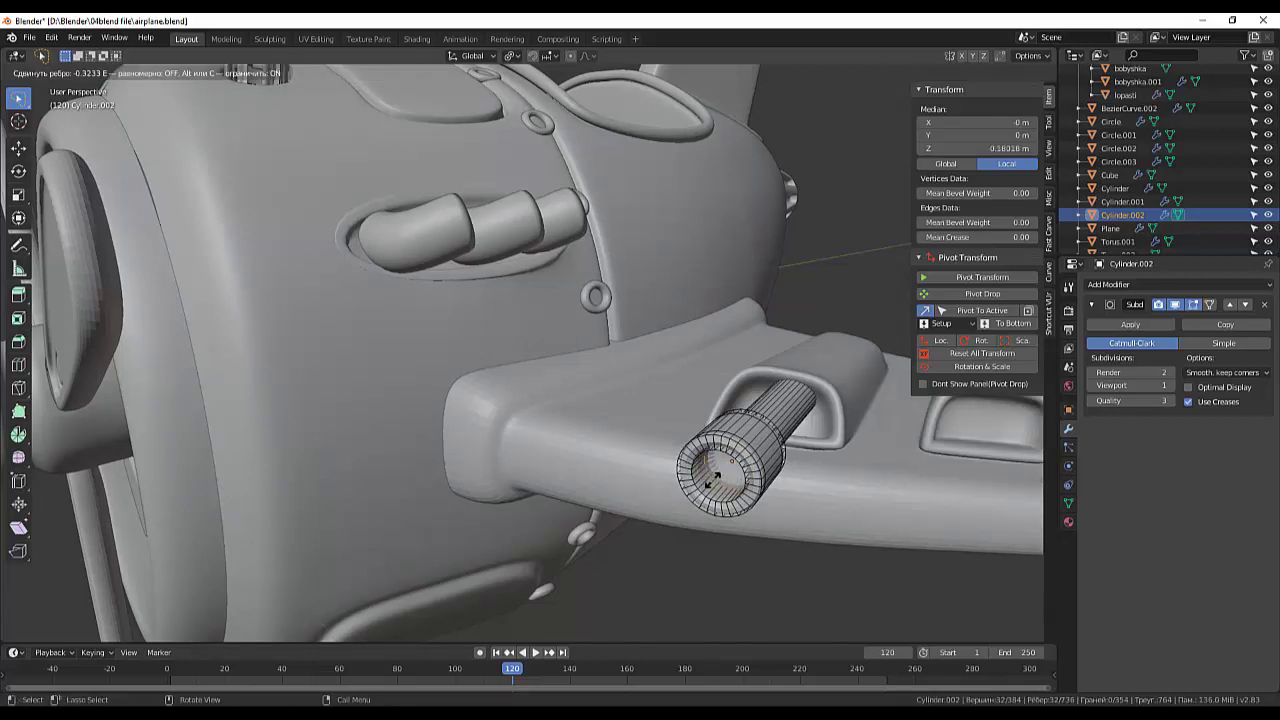
click(716, 474)
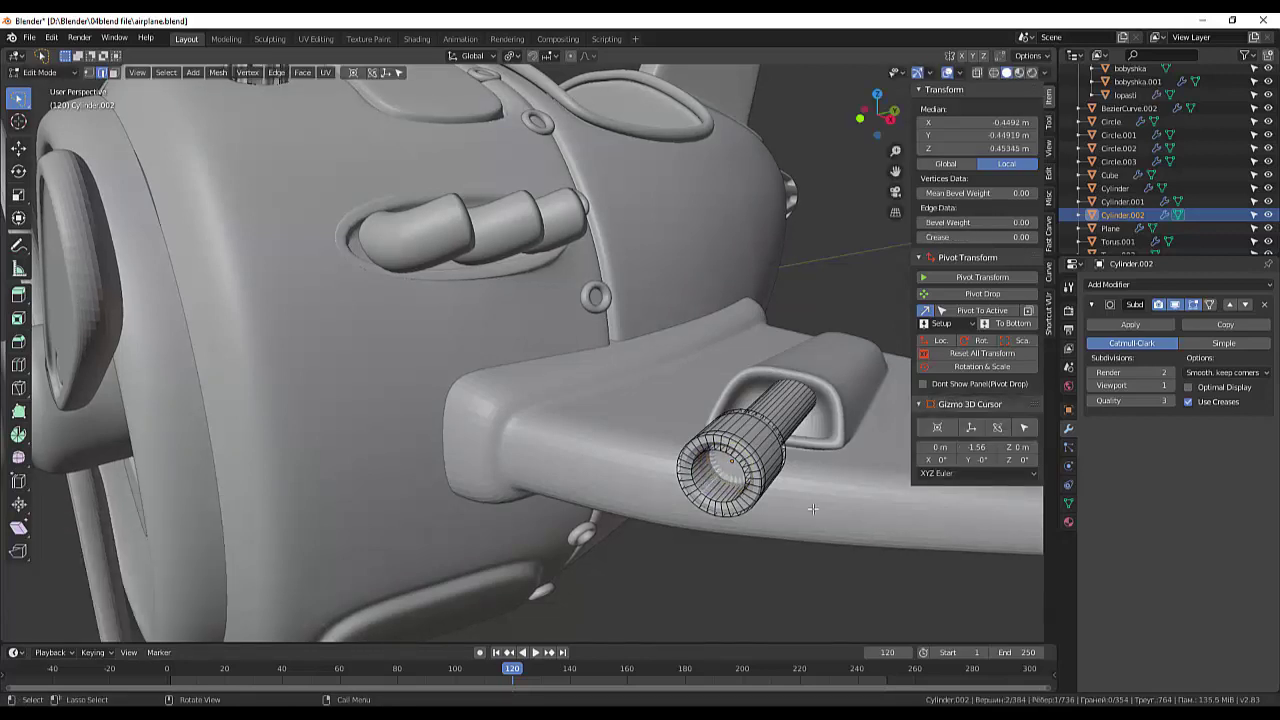
middle_drag(814, 510, 837, 494)
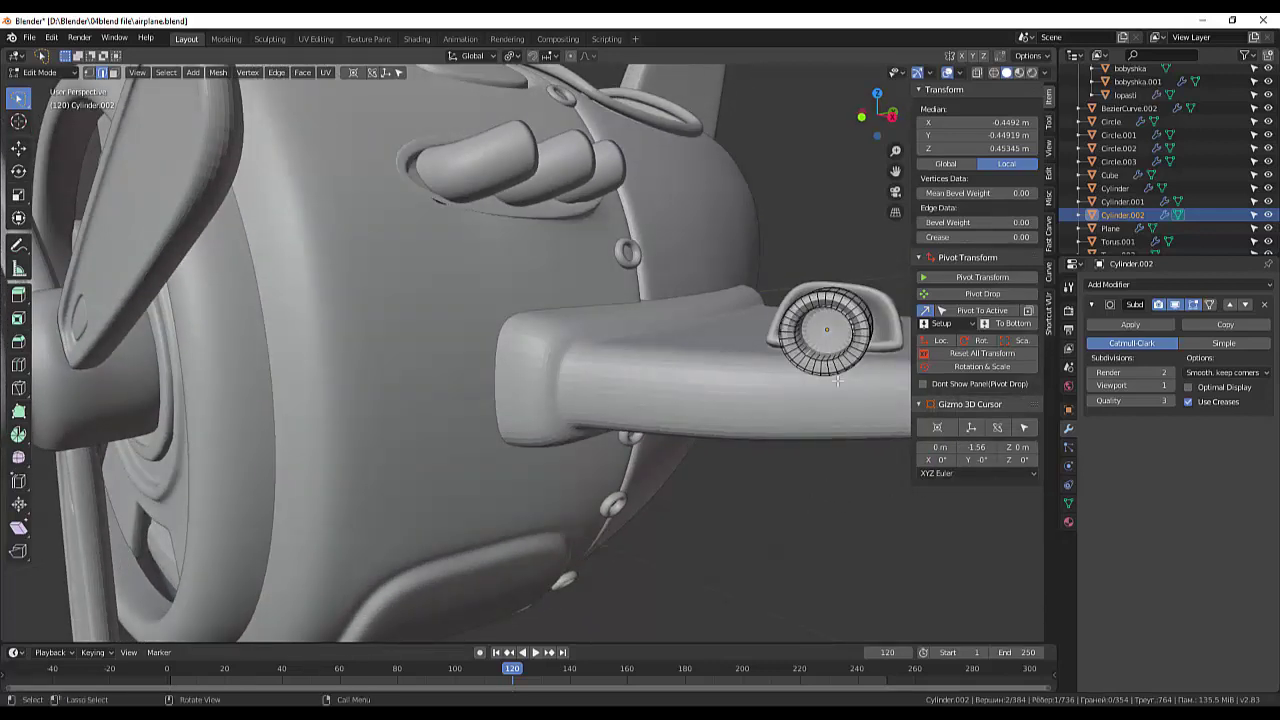
click(831, 338)
scroll(847, 425, down, 4)
mouse_move(839, 440)
middle_down()
mouse_move(778, 447)
mouse_move(830, 447)
mouse_move(794, 456)
mouse_move(810, 461)
middle_up()
scroll(793, 457, down, 3)
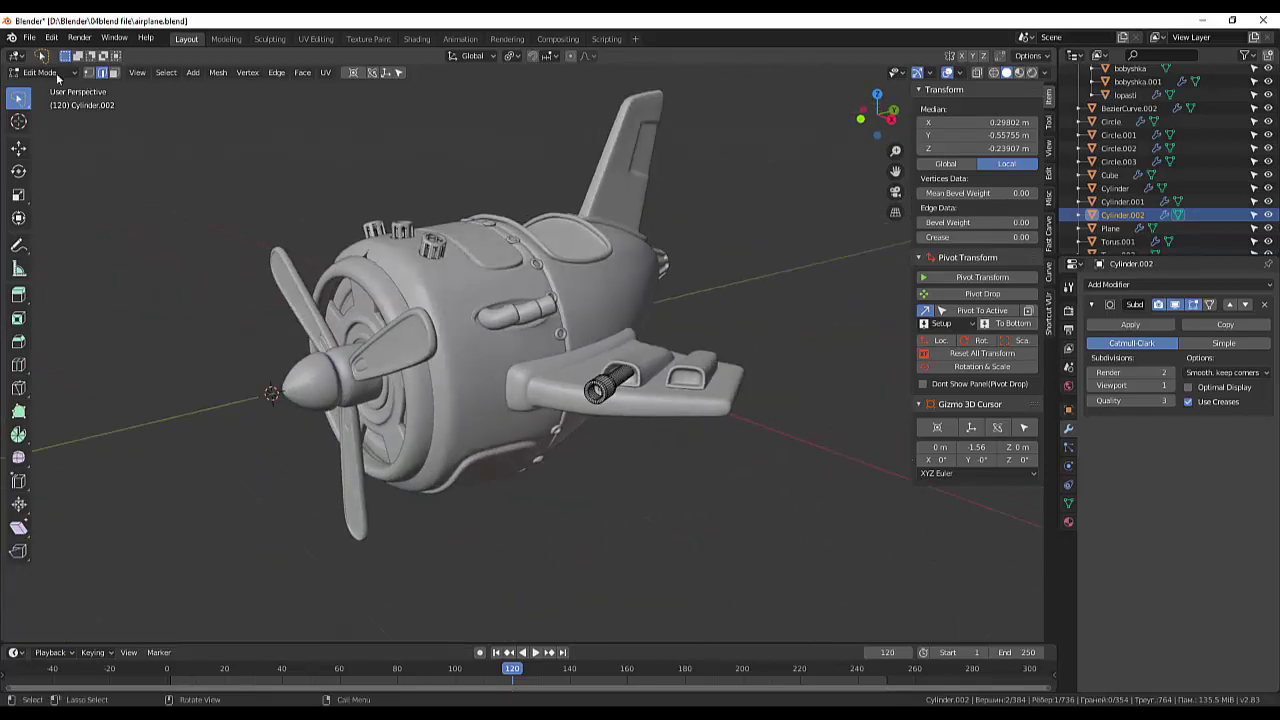
click(57, 76)
- In Object Mode, lower the gun barrel slightly along Z
click(57, 89)
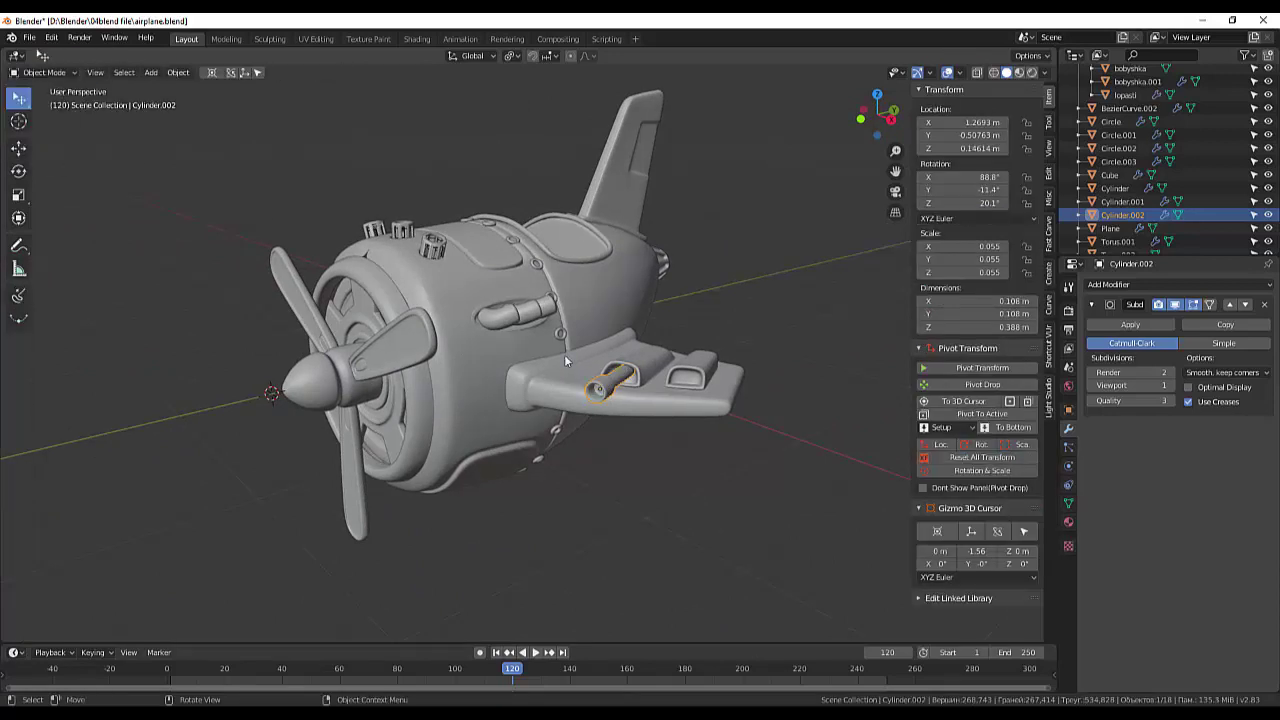
mouse_move(565, 359)
middle_down()
mouse_move(682, 370)
mouse_move(643, 372)
middle_up()
middle_drag(544, 339, 541, 332)
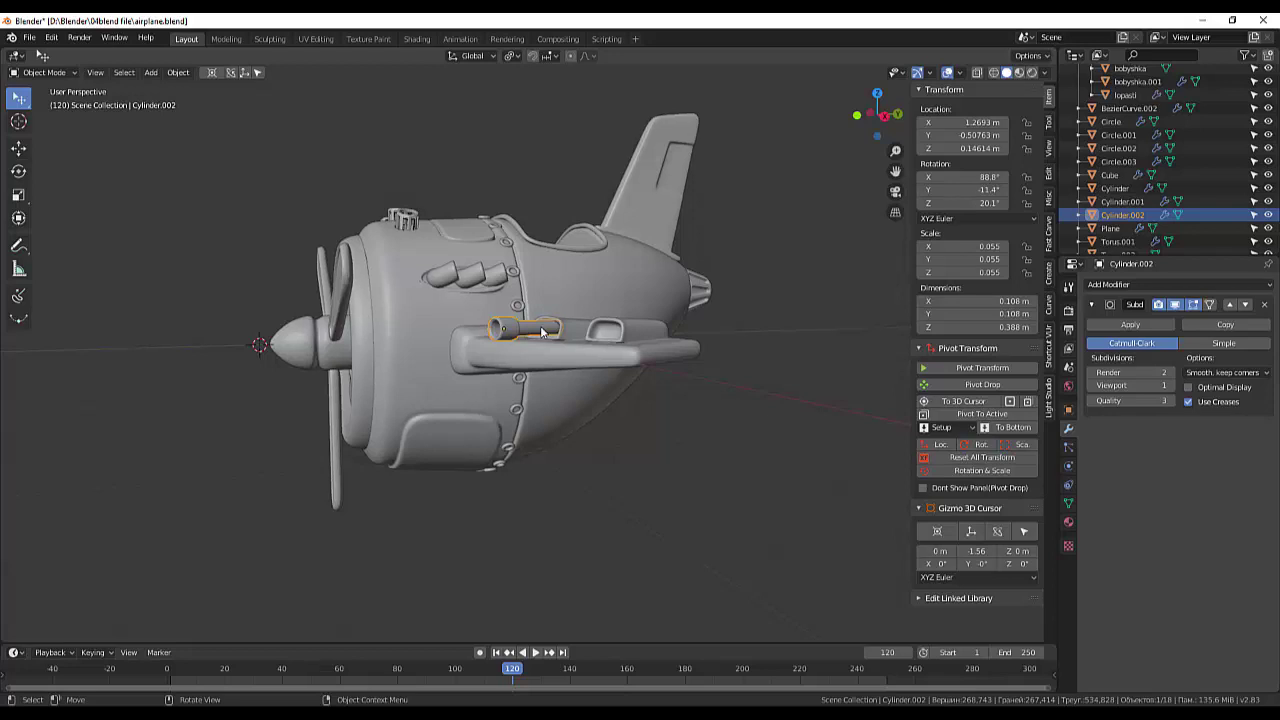
key(g)
key(z)
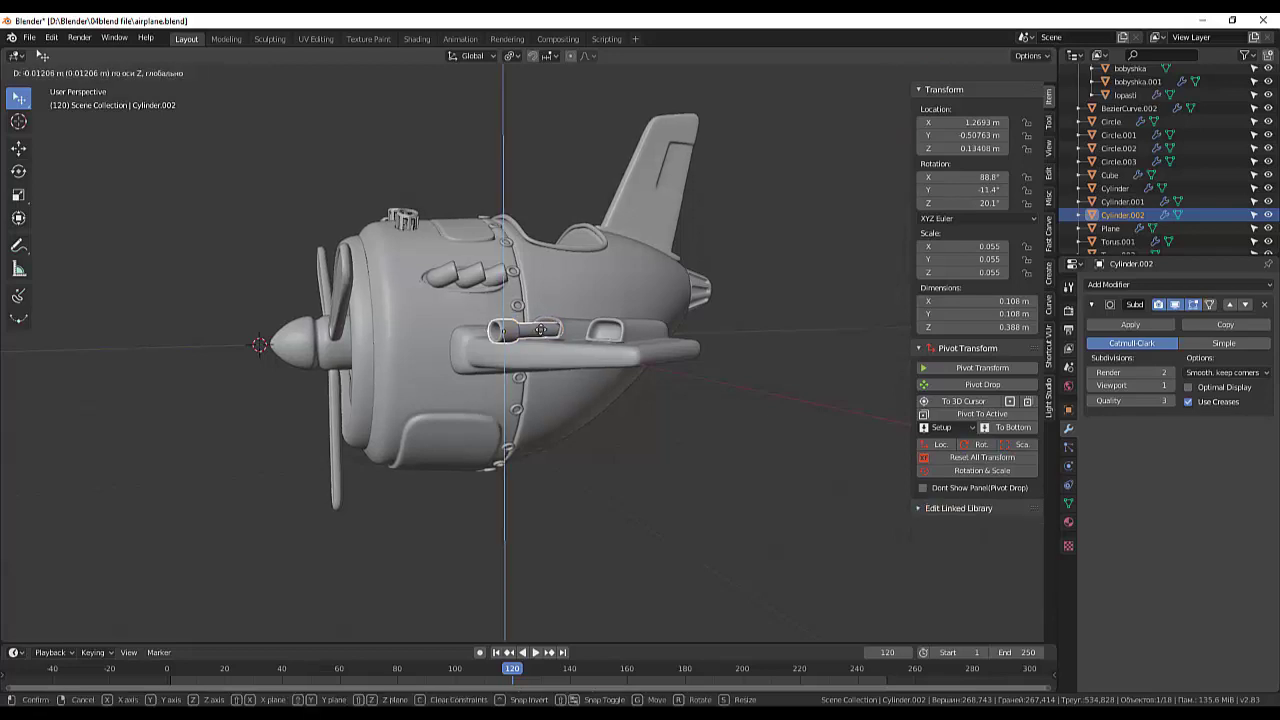
click(540, 330)
mouse_move(633, 358)
middle_down()
mouse_move(711, 391)
mouse_move(689, 407)
middle_up()
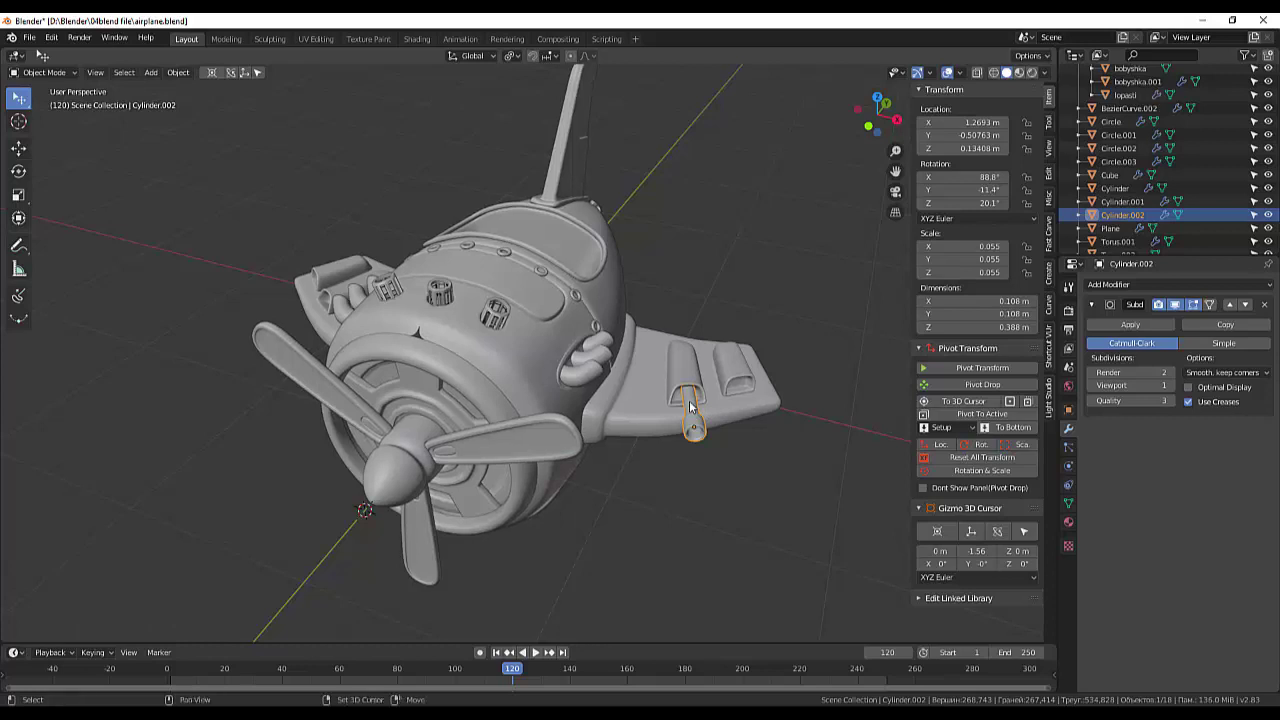
- Duplicate the barrel and position the copy beside the first one
key(shift+d)
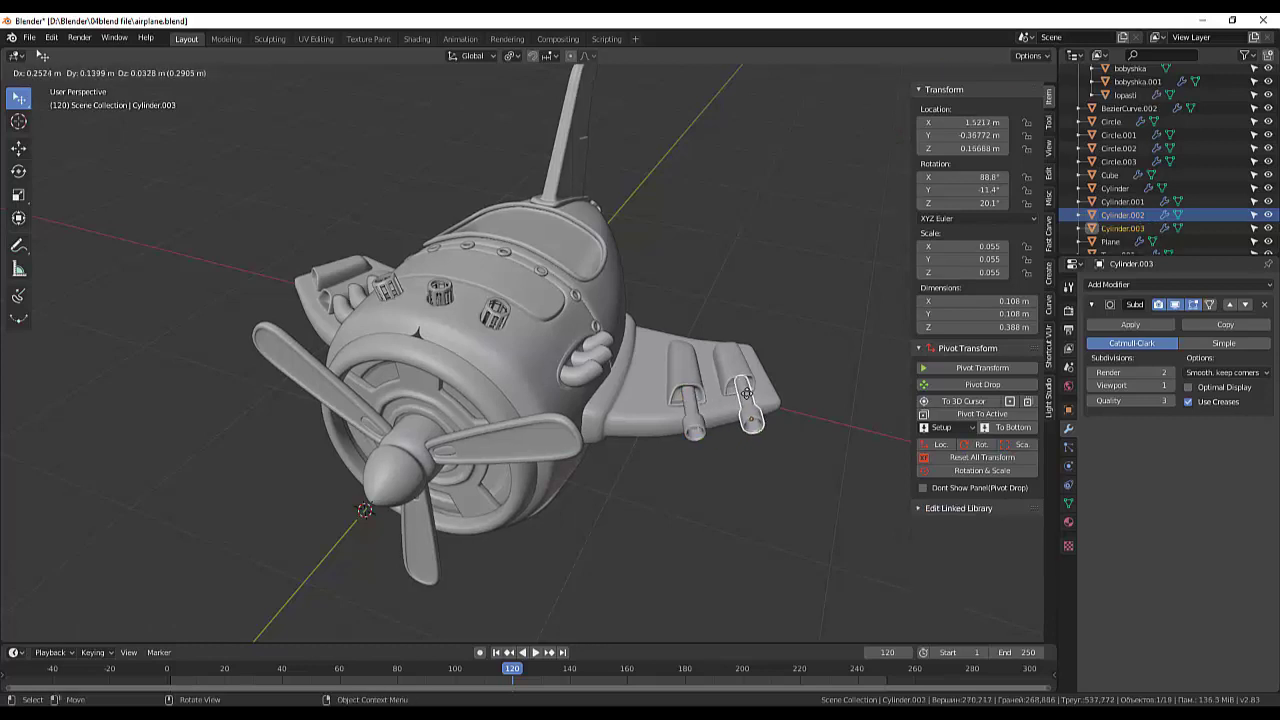
click(789, 390)
mouse_move(789, 390)
middle_down()
mouse_move(650, 351)
mouse_move(657, 337)
middle_up()
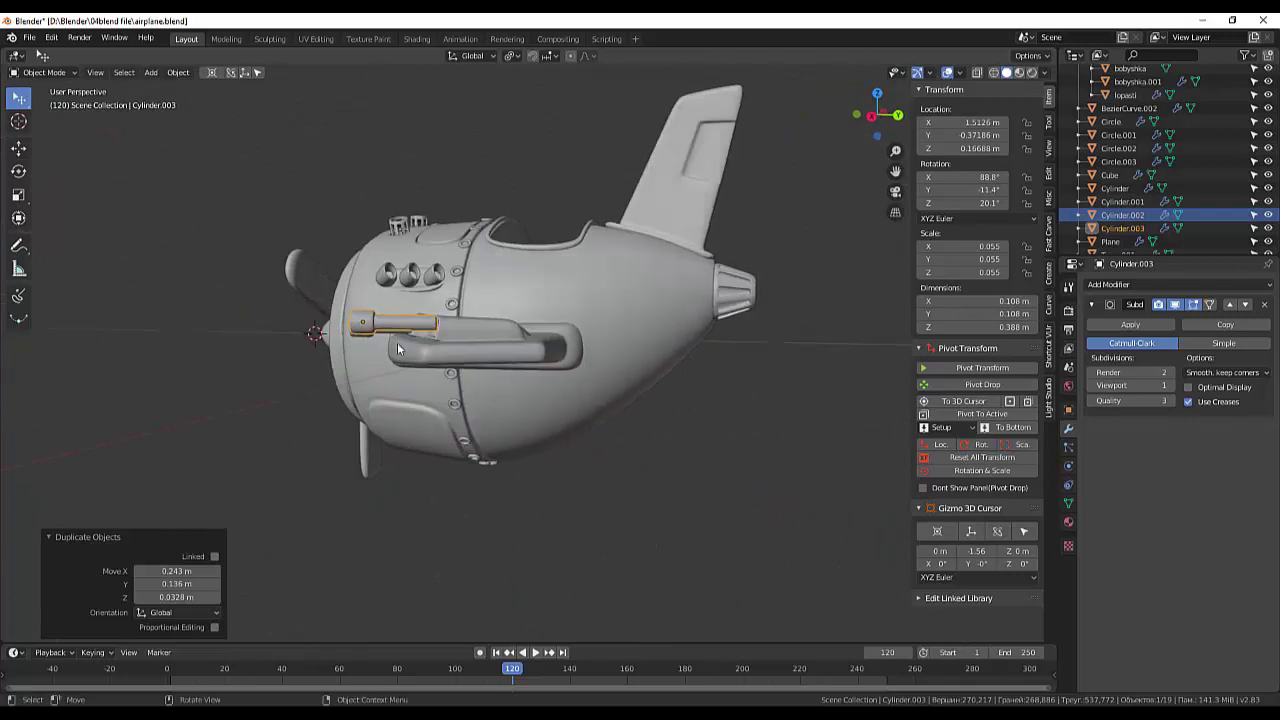
key(g)
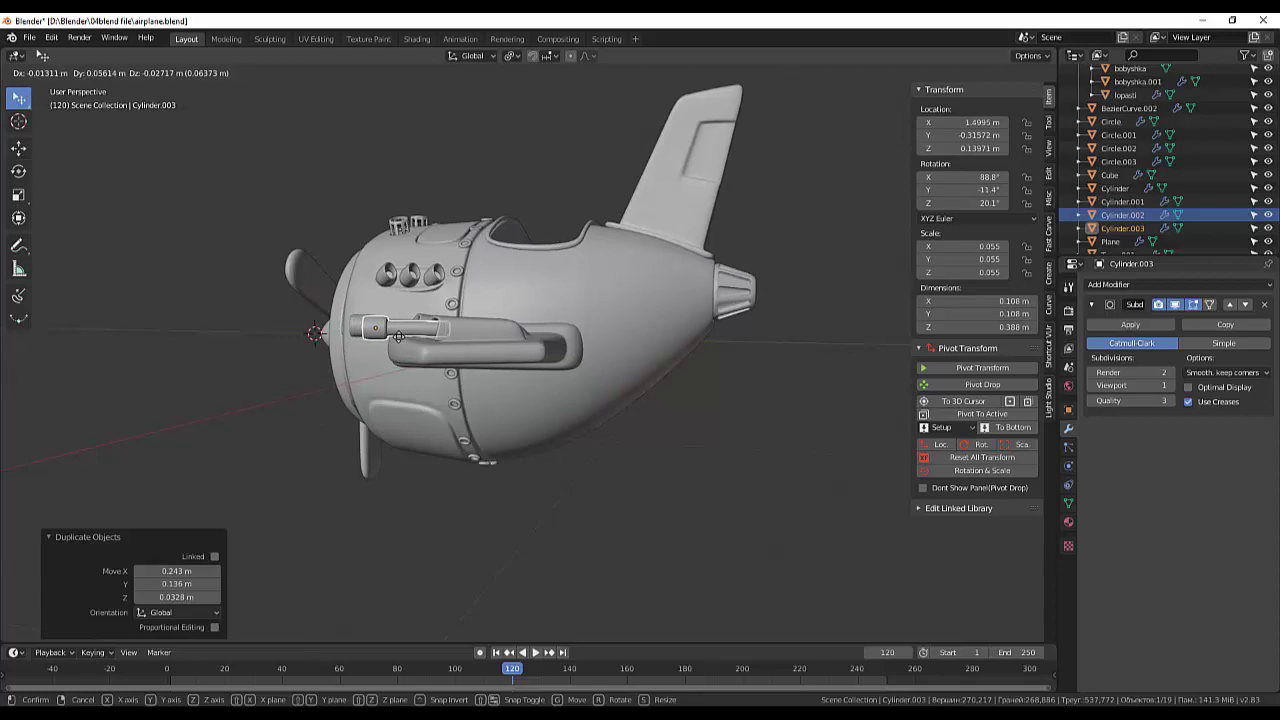
click(398, 336)
mouse_move(802, 451)
middle_down()
mouse_move(882, 471)
mouse_move(921, 573)
mouse_move(740, 536)
middle_up()
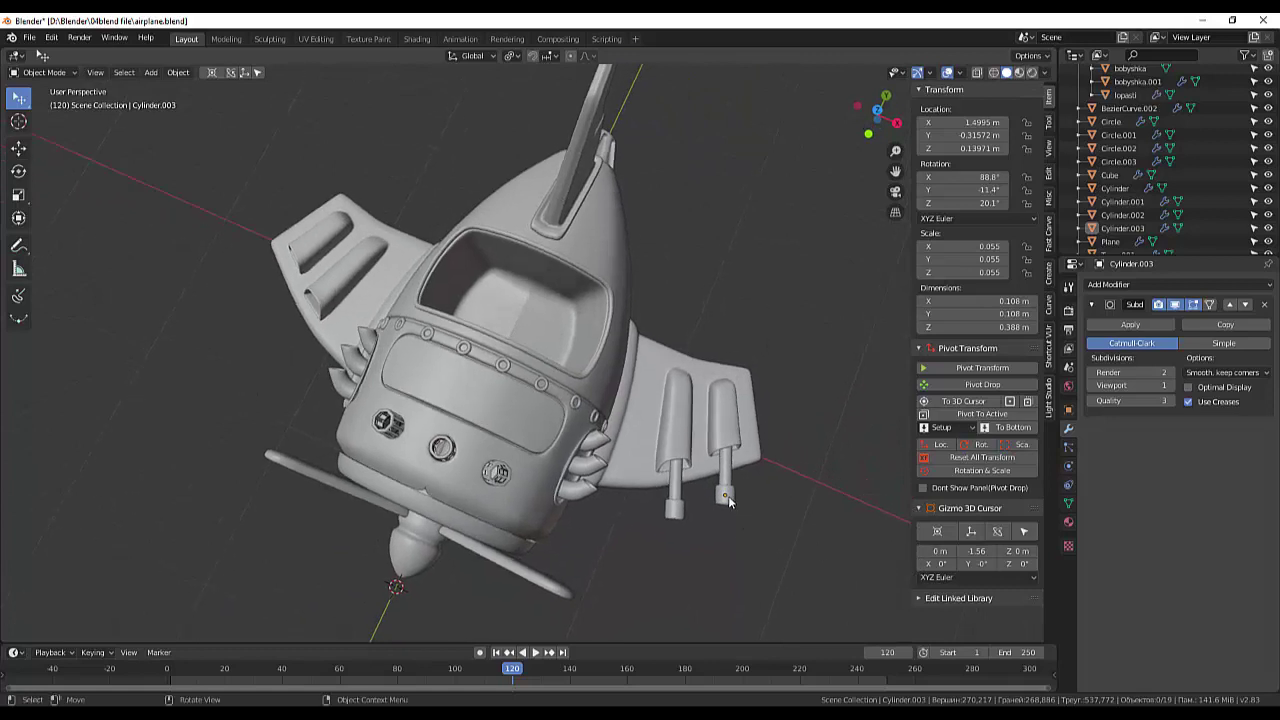
- Tilt the second barrel slightly and nudge it into position
click(728, 500)
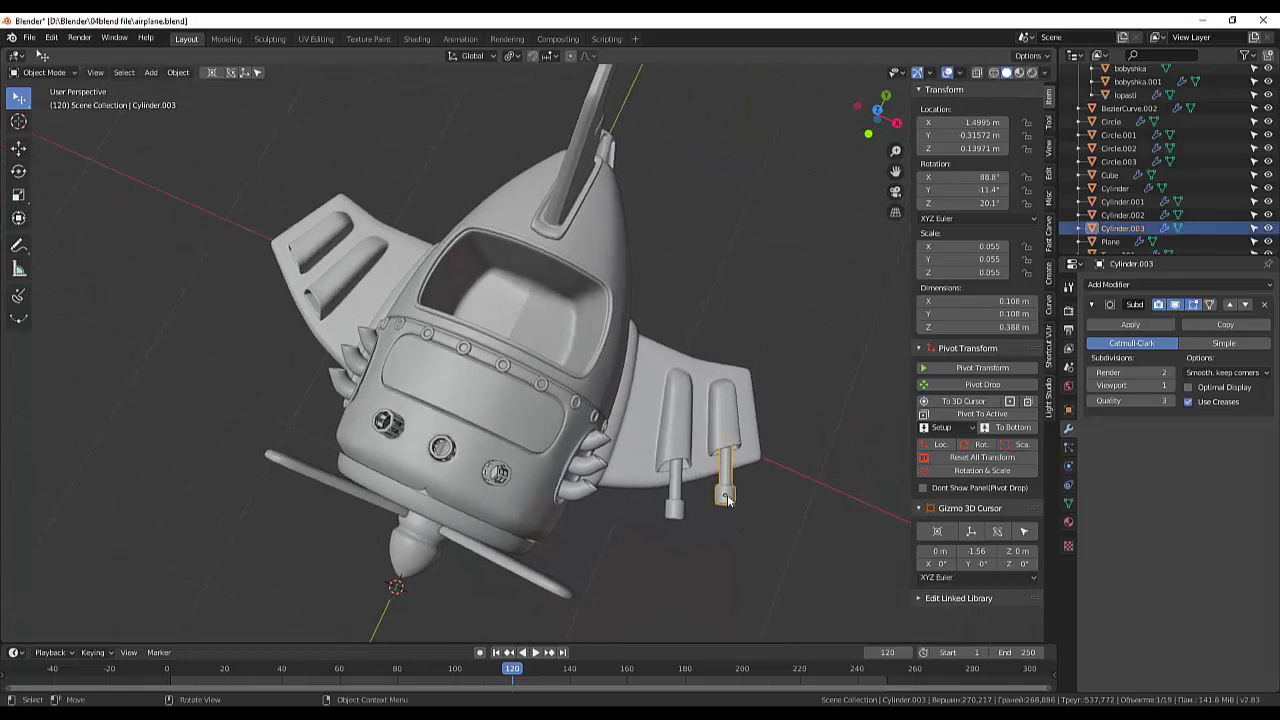
key(r)
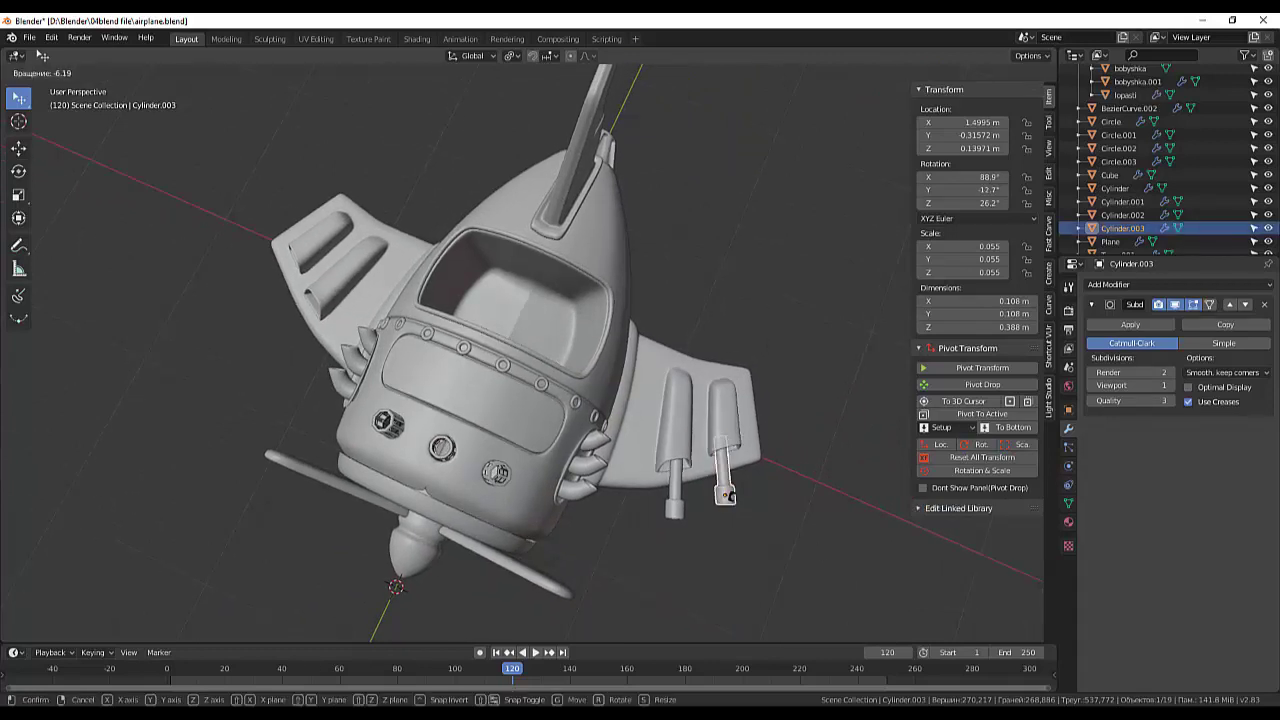
key(Escape)
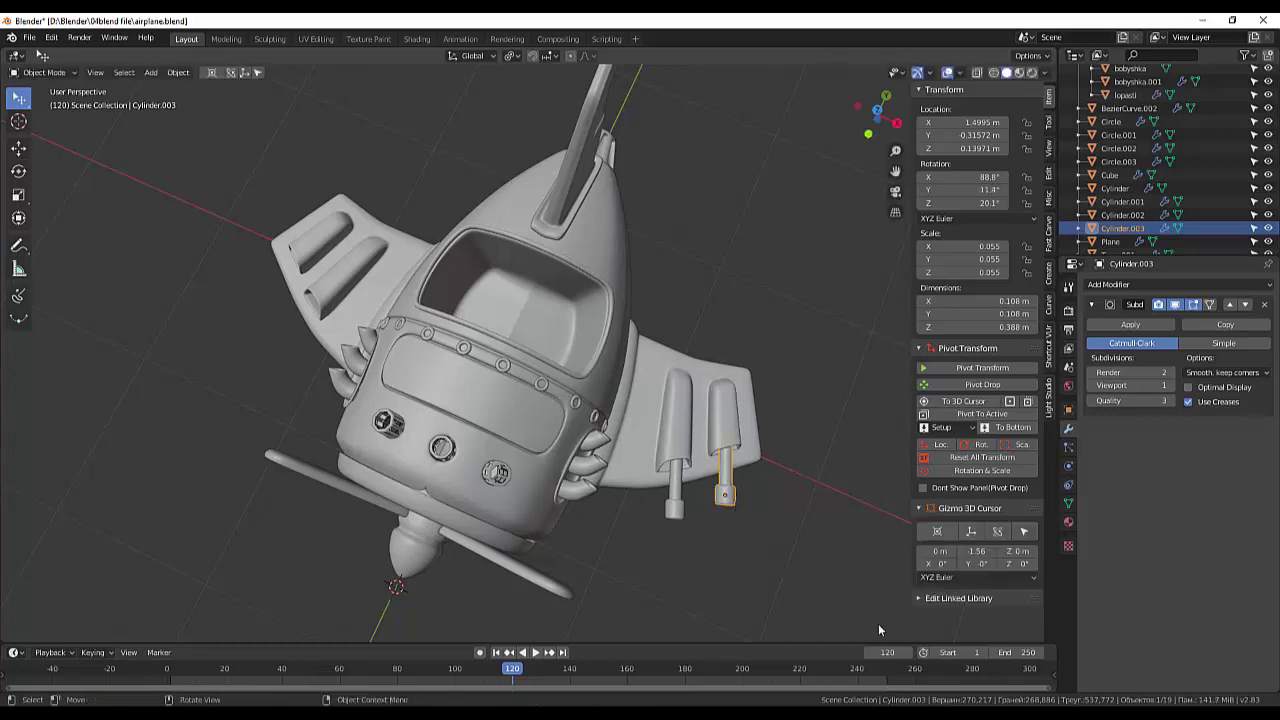
key(r)
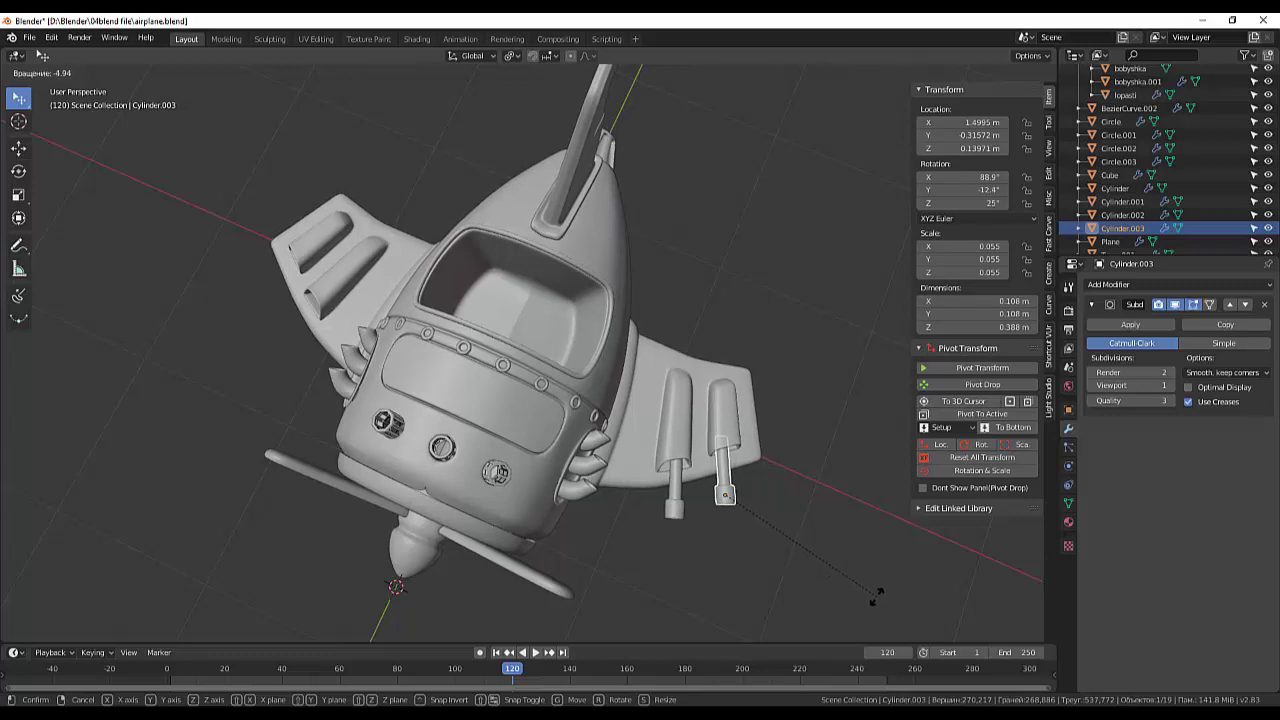
click(878, 596)
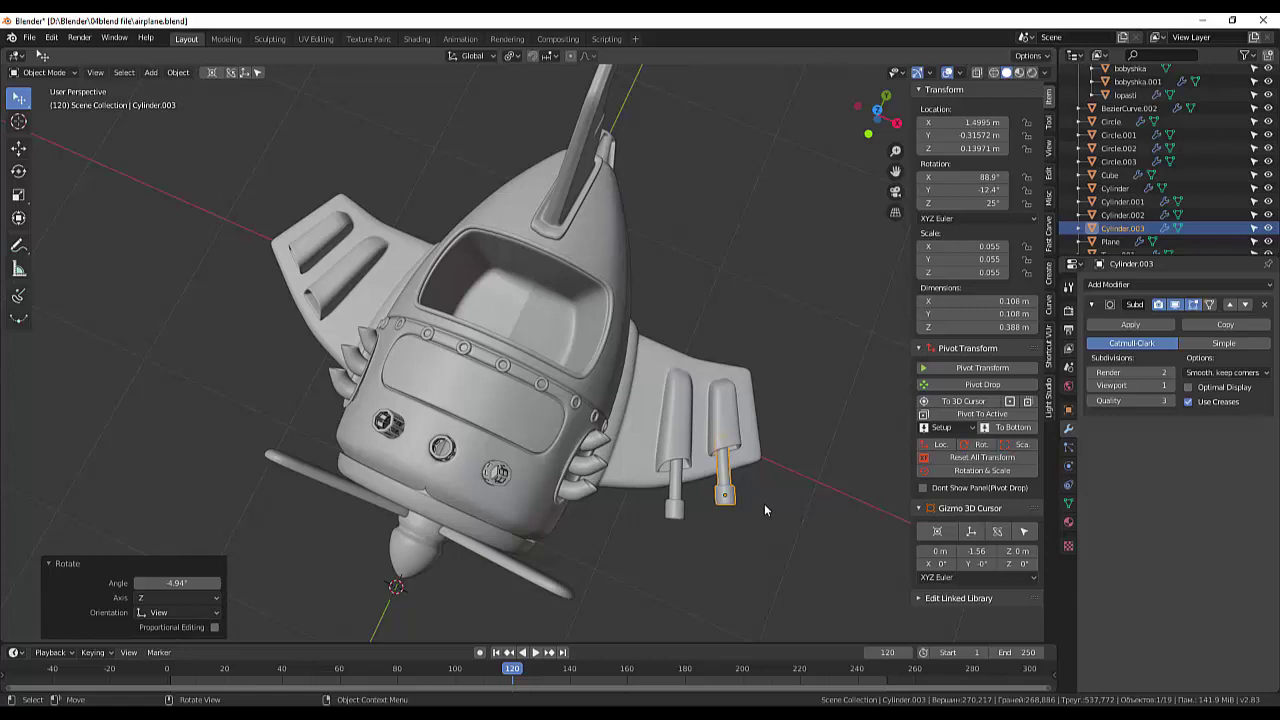
key(g)
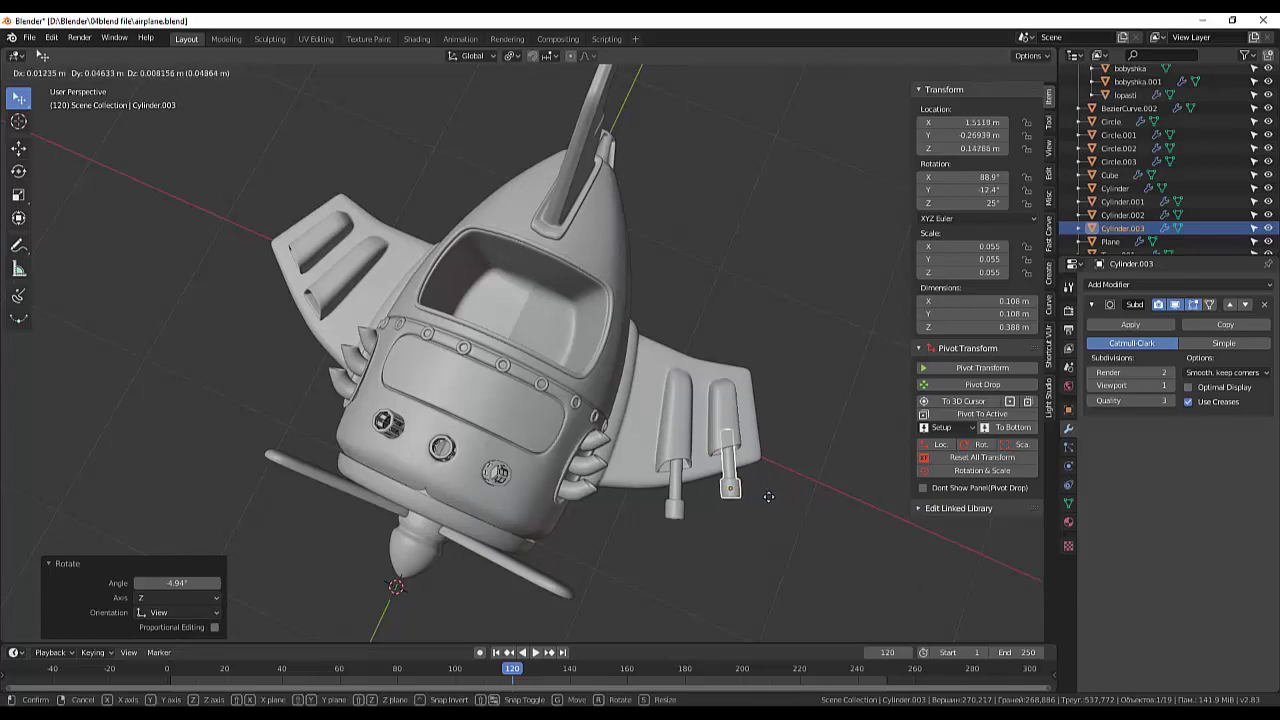
click(769, 515)
click(783, 560)
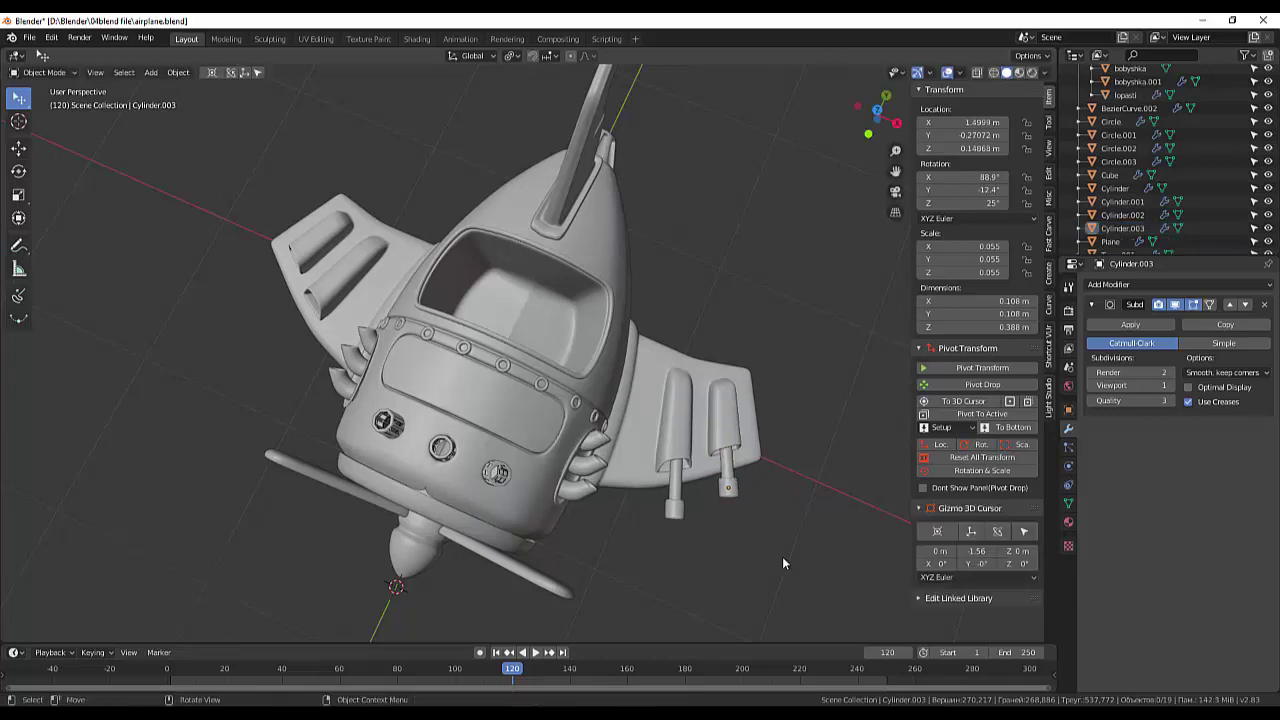
- Tilt the first barrel to match, then join both barrels into Cylinder.003
click(676, 513)
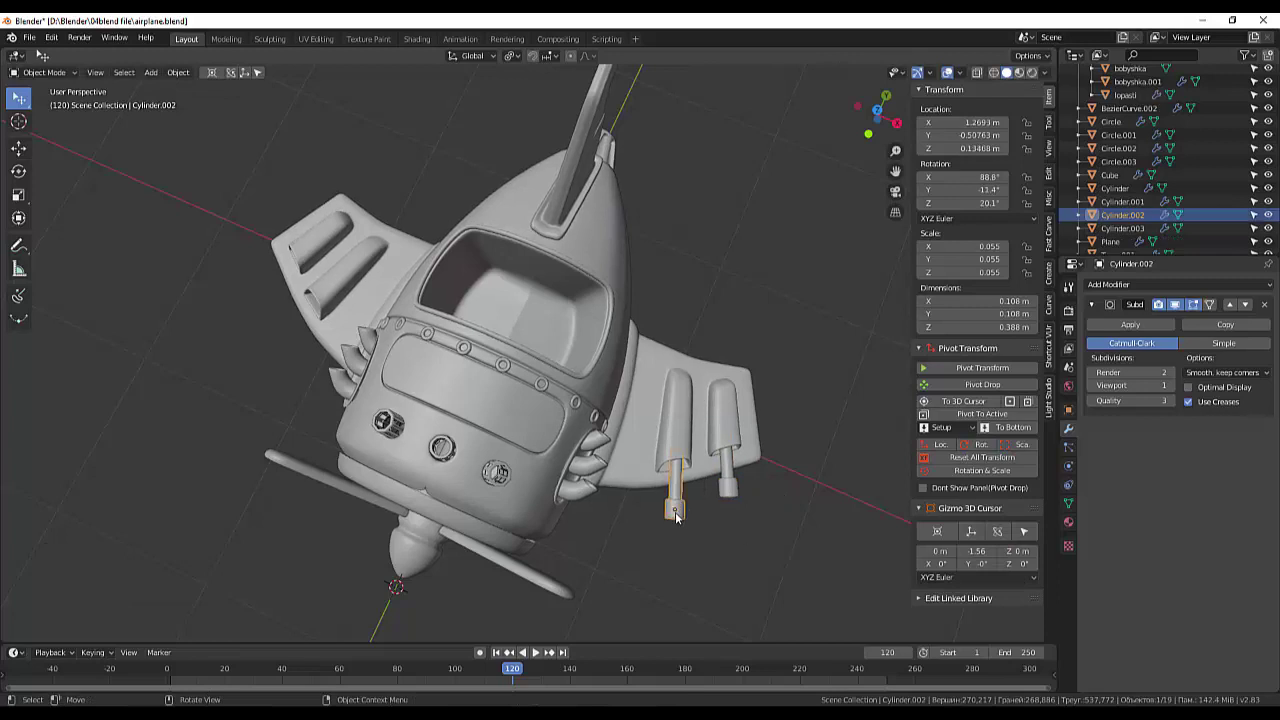
key(r)
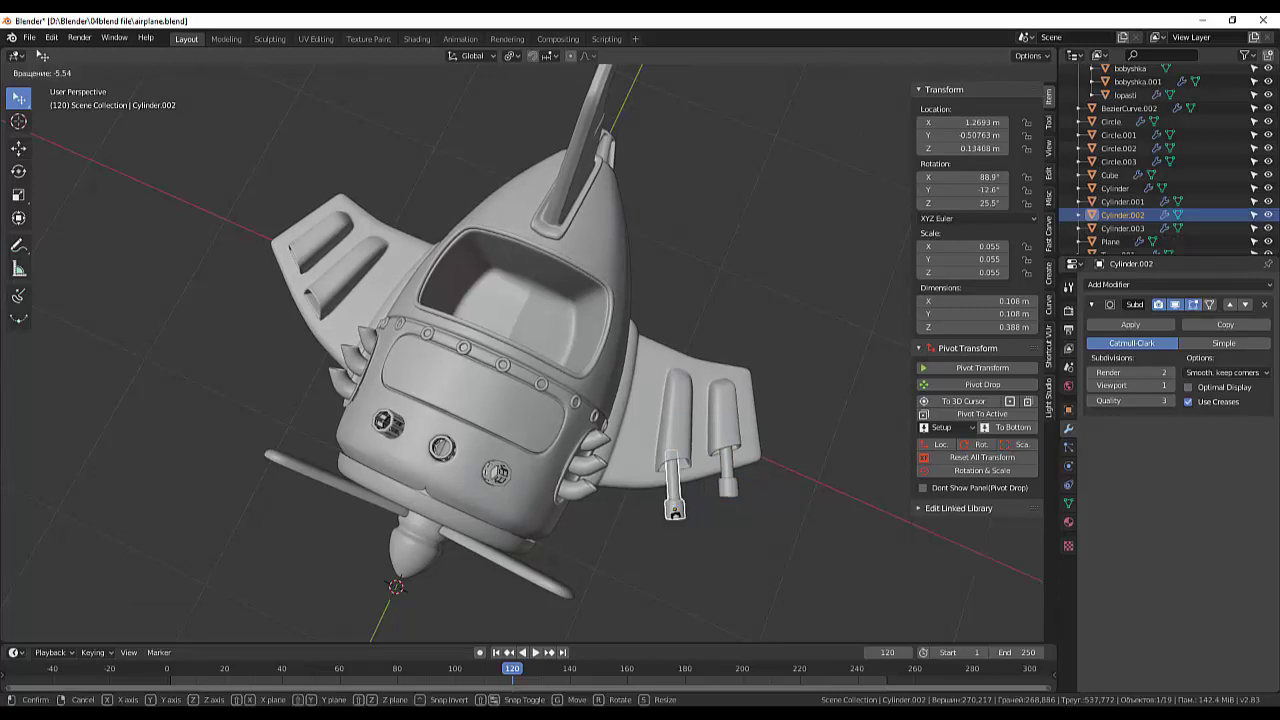
click(738, 615)
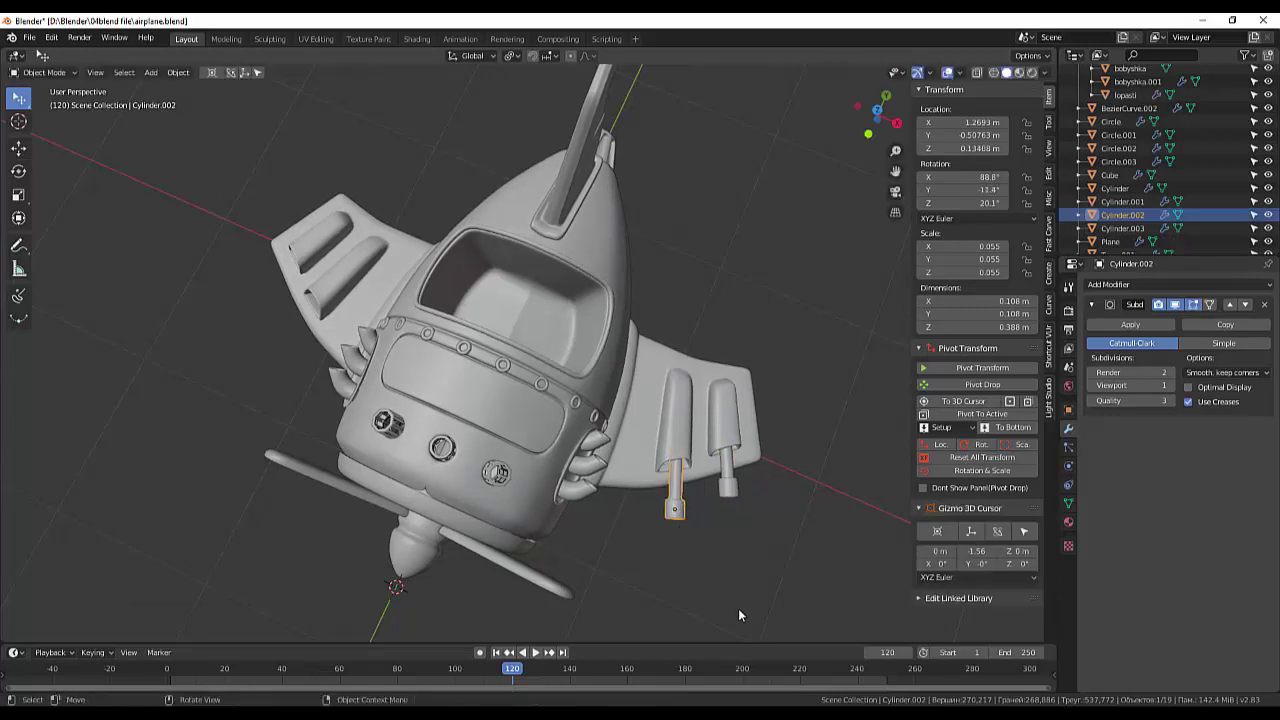
key(r)
click(808, 587)
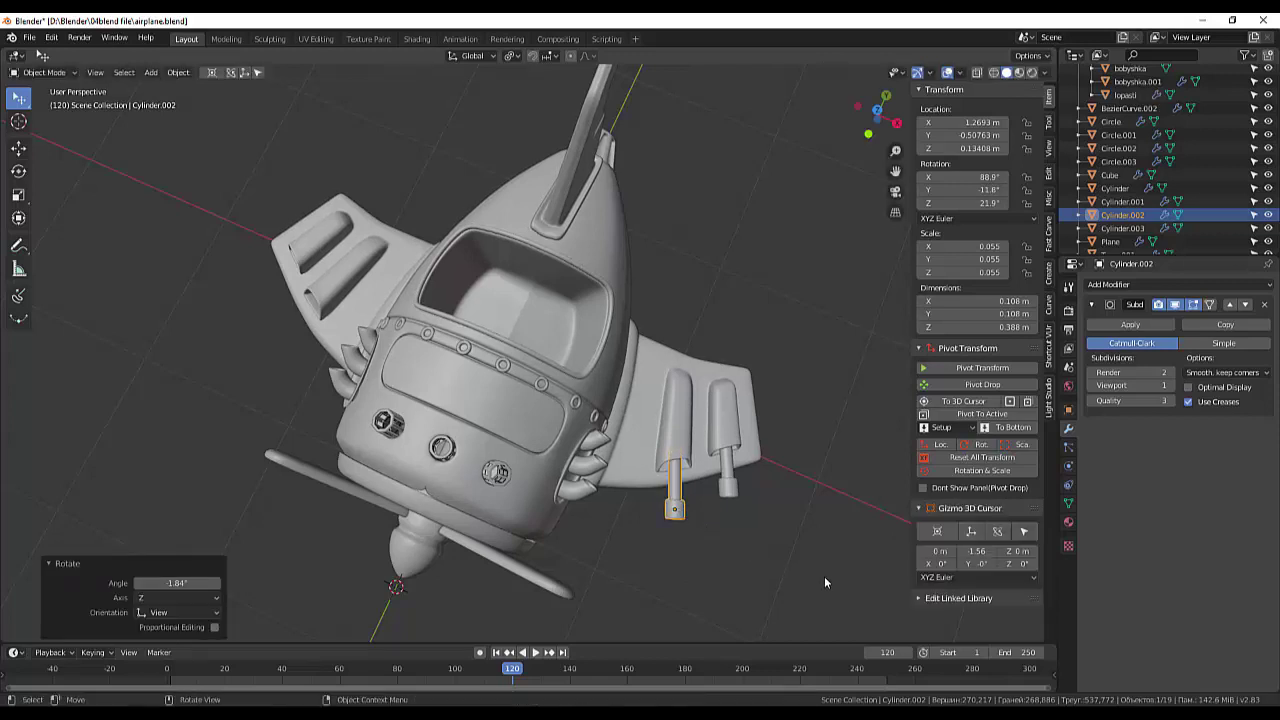
shift+click(736, 490)
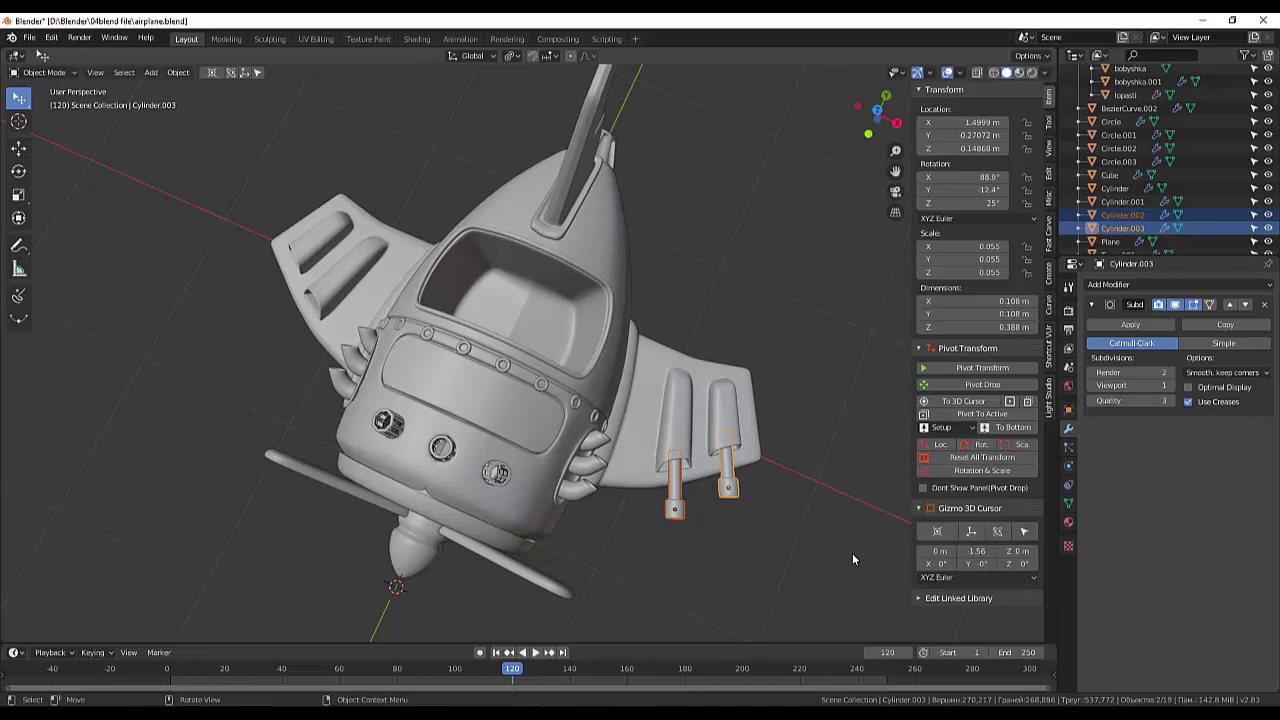
key(ctrl)
key(ctrl+j)
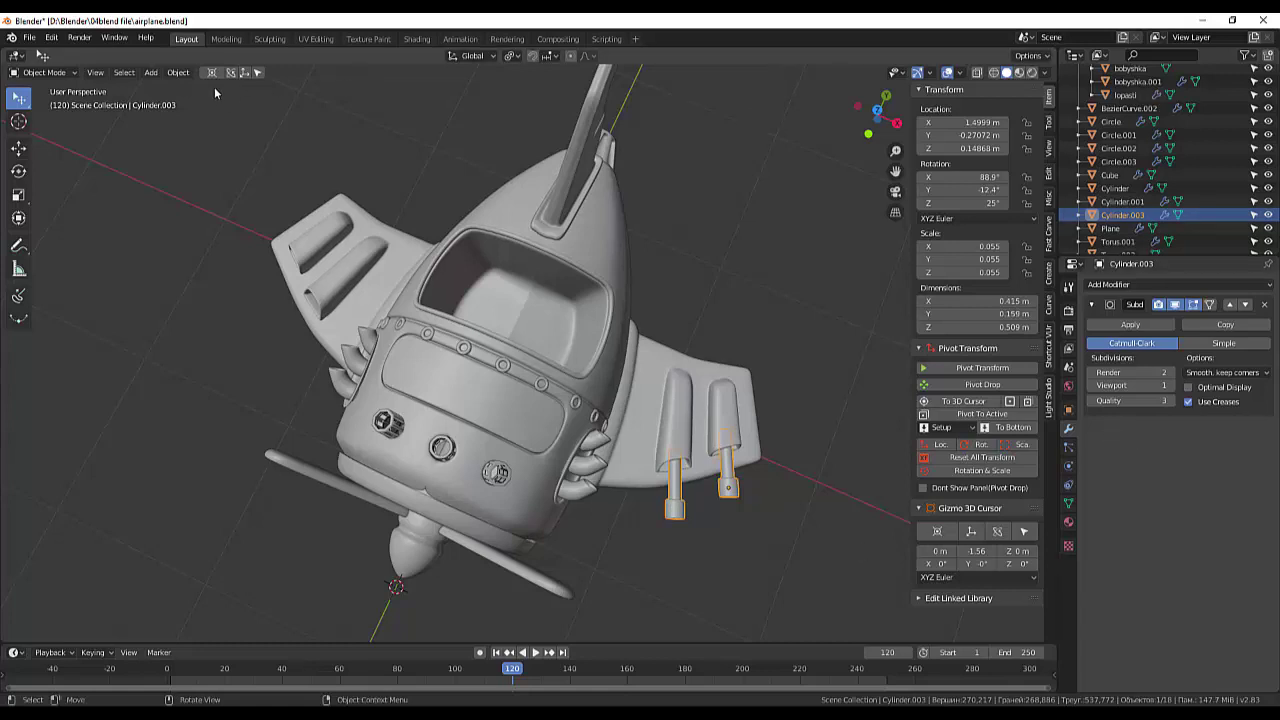
- Set the barrels' origin to the 3D cursor and apply their location, rotation and scale
click(178, 72)
mouse_move(199, 101)
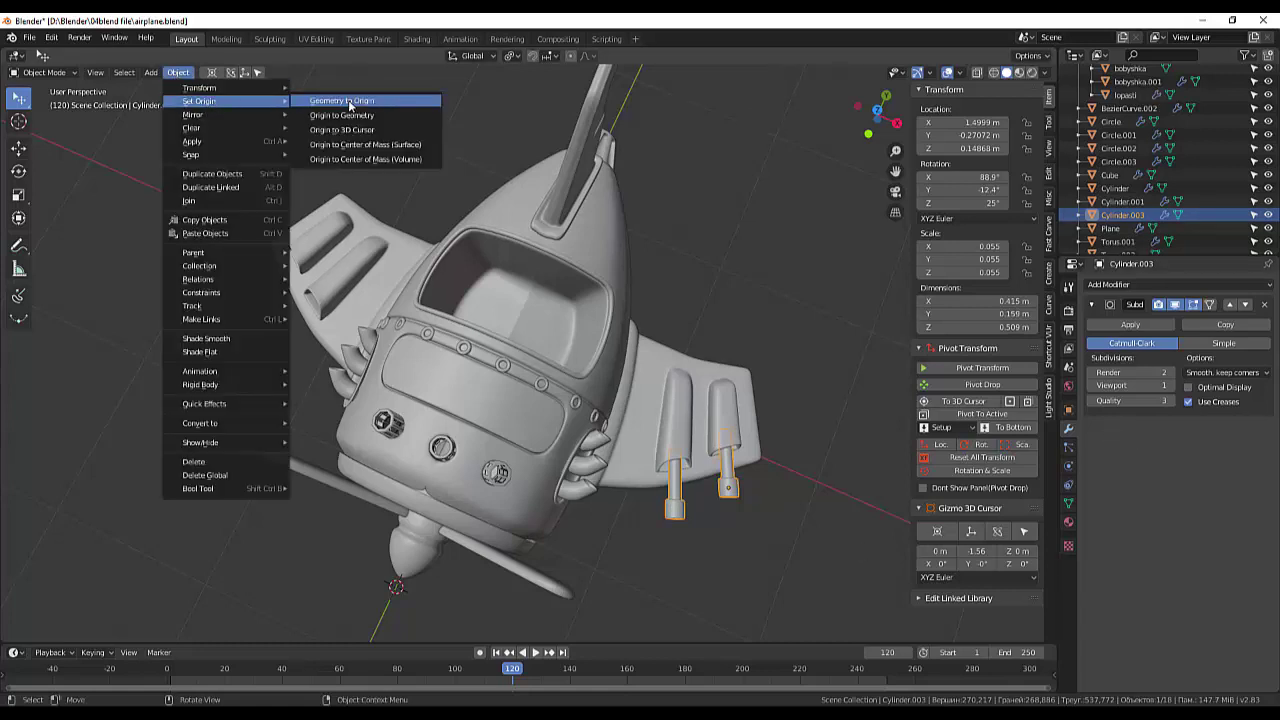
click(365, 129)
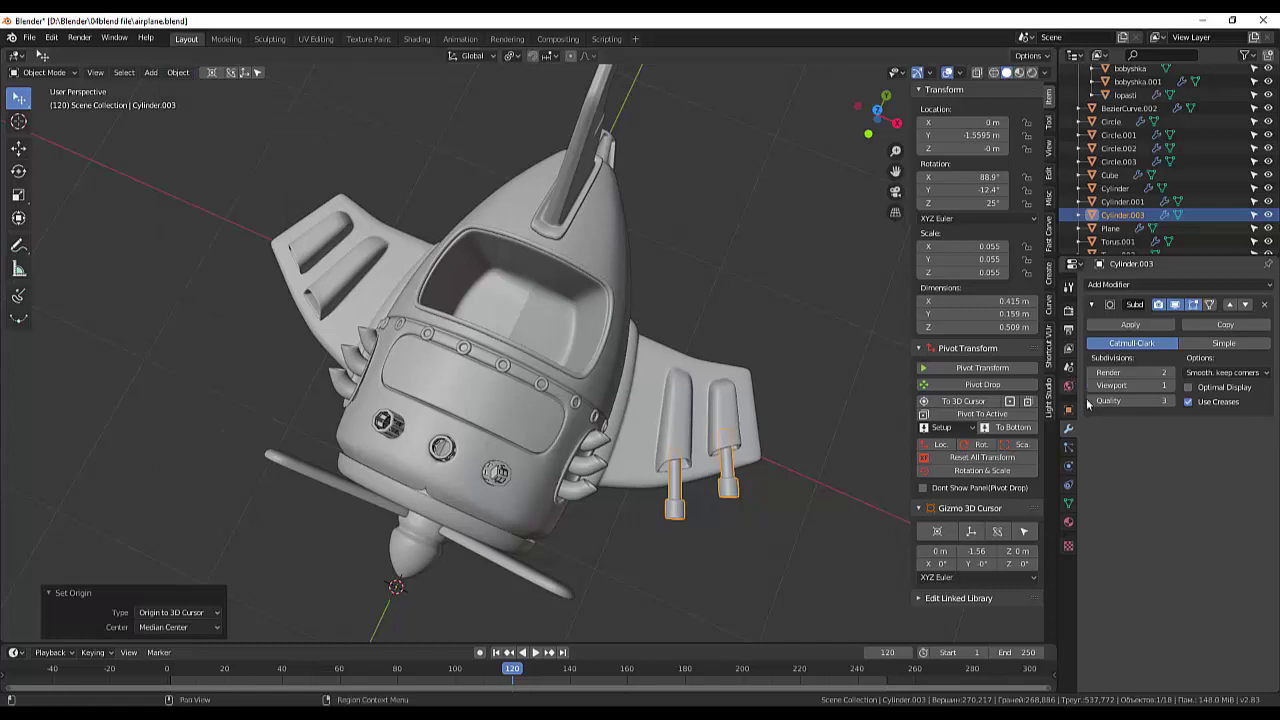
click(1108, 286)
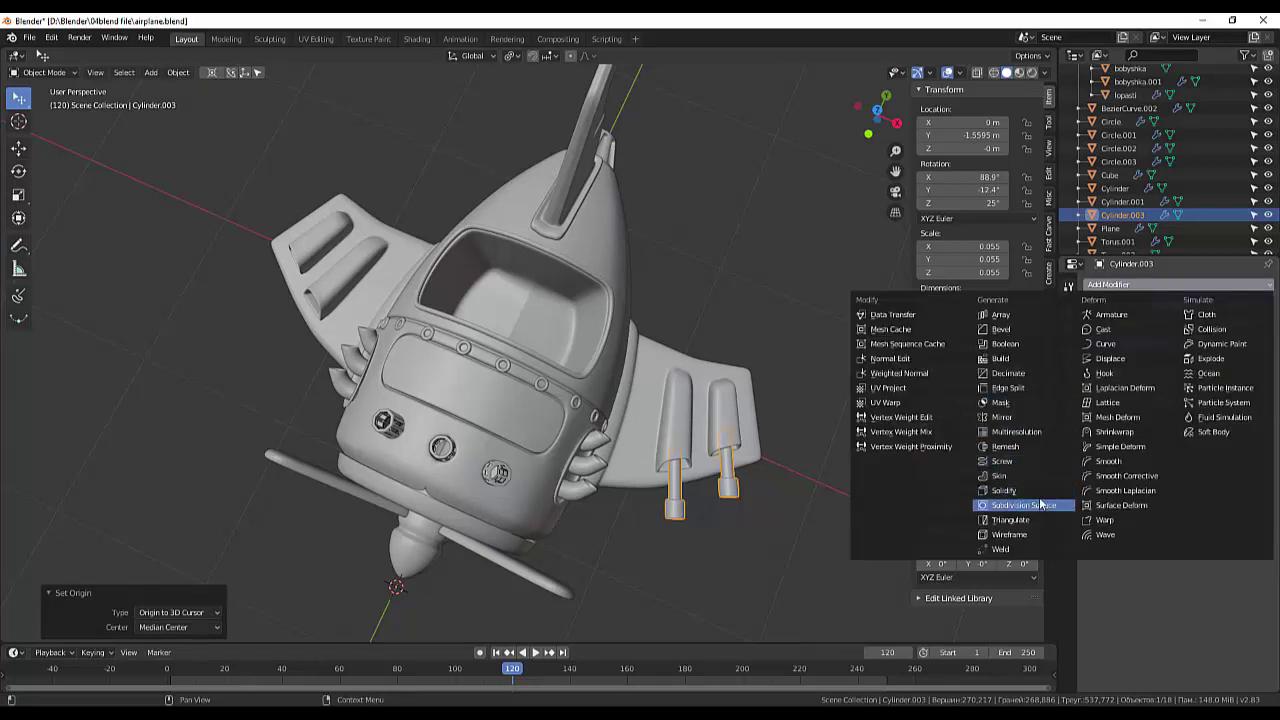
click(1010, 422)
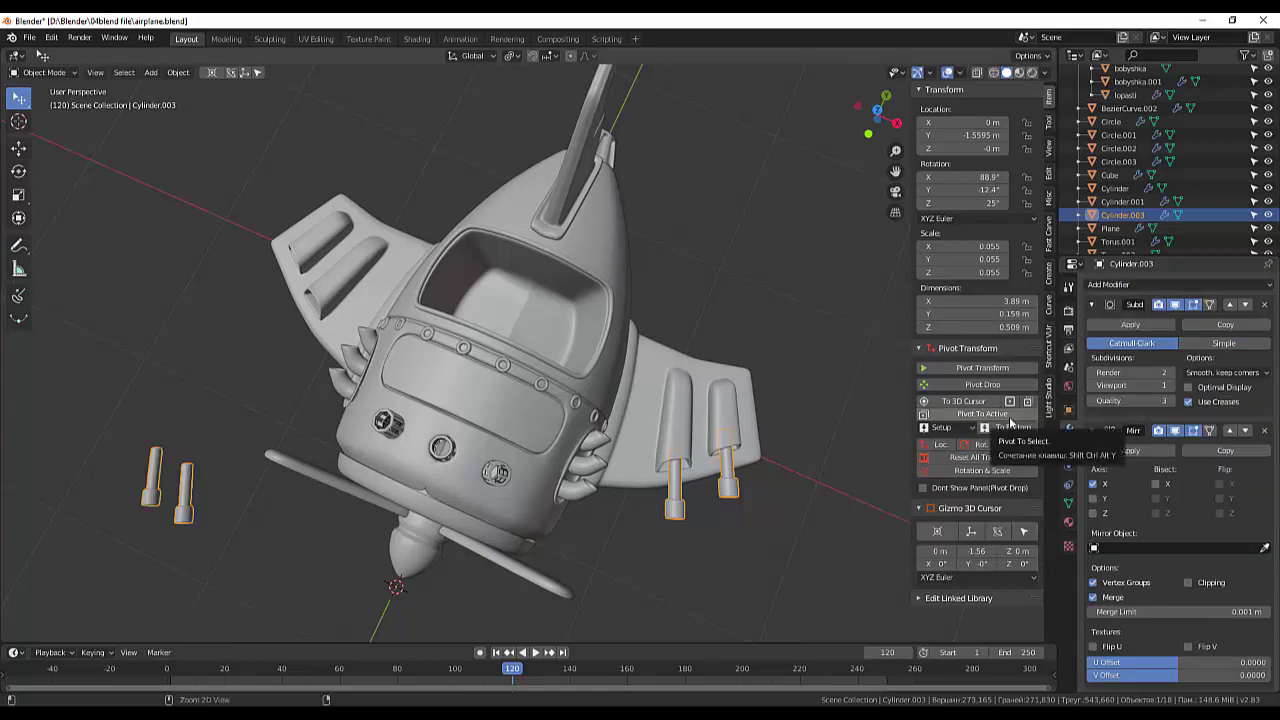
key(ctrl+z)
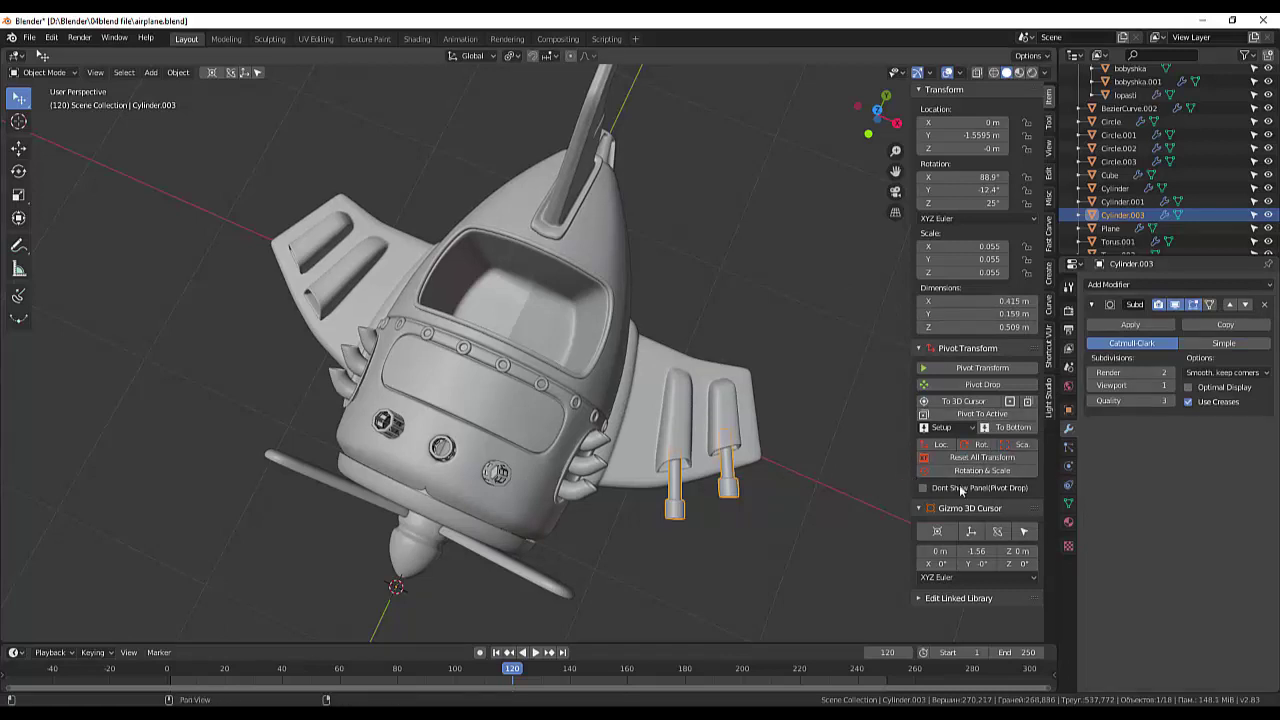
click(975, 457)
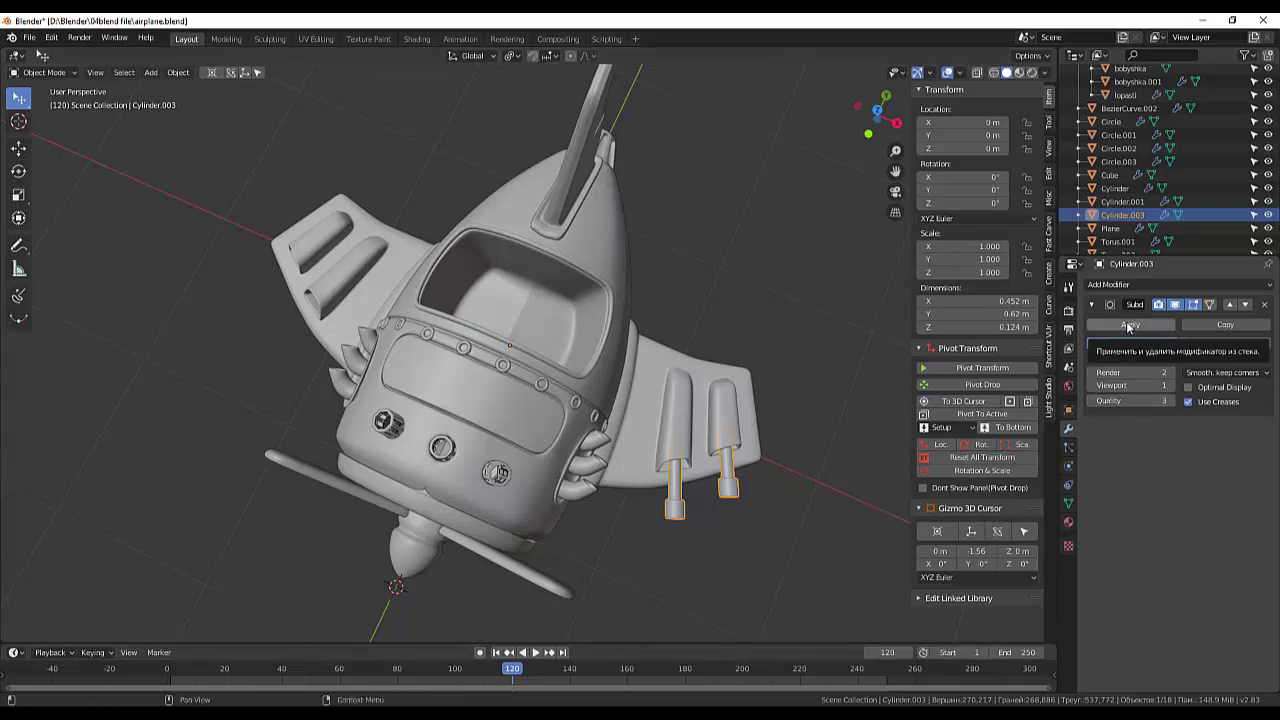
- Add a Mirror modifier on X to copy the barrels onto the left wing
click(1115, 286)
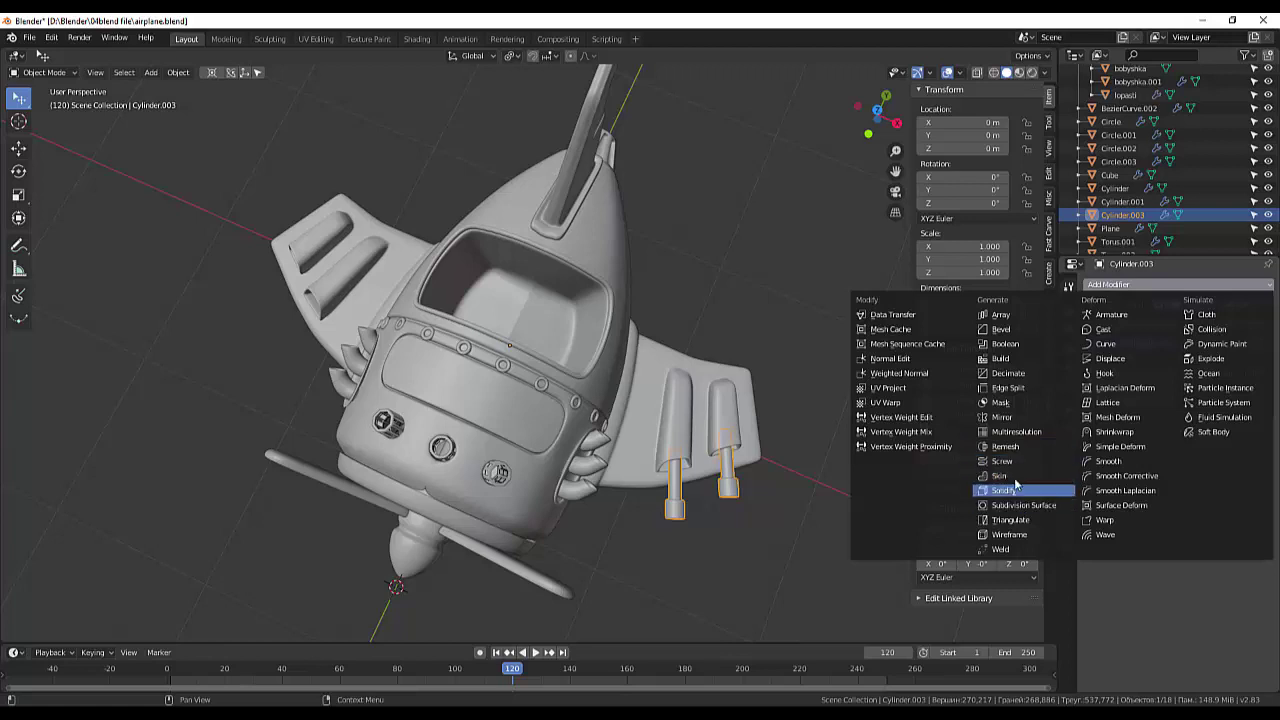
click(1015, 417)
click(737, 553)
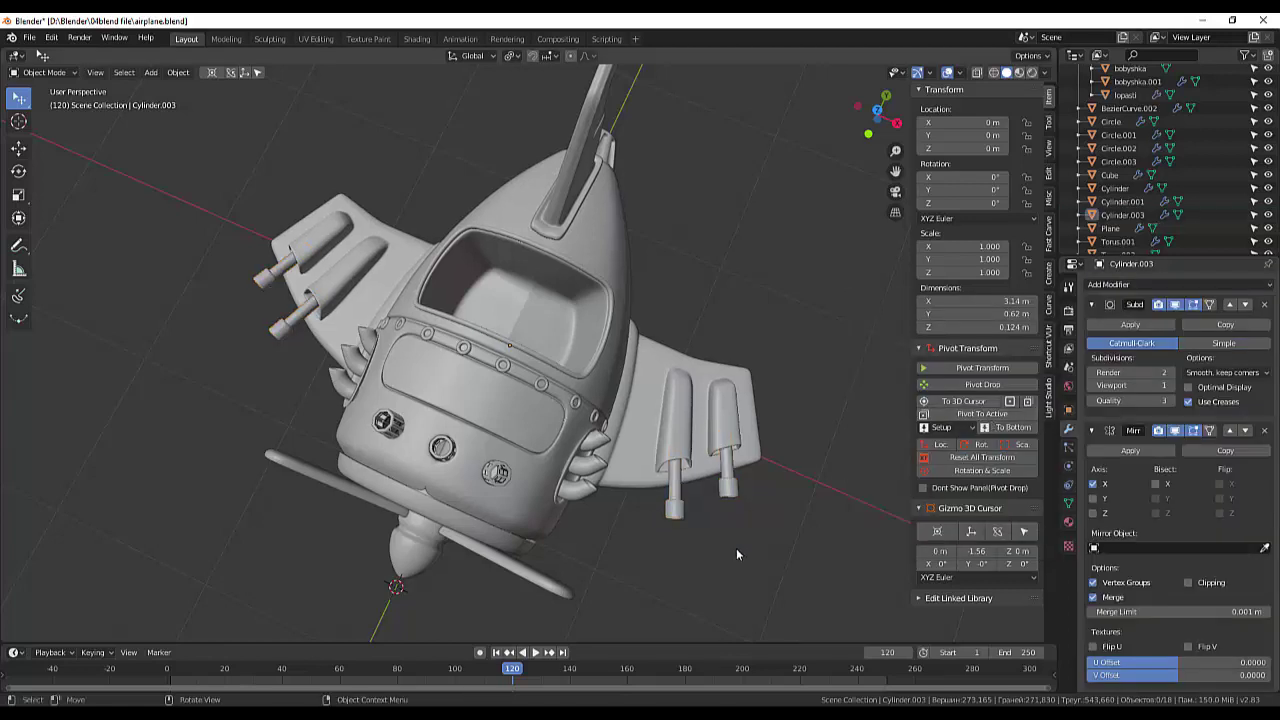
mouse_move(799, 524)
middle_down()
mouse_move(840, 432)
mouse_move(830, 464)
mouse_move(768, 476)
mouse_move(679, 451)
mouse_move(655, 417)
mouse_move(720, 346)
mouse_move(800, 396)
mouse_move(787, 424)
mouse_move(766, 429)
mouse_move(779, 393)
mouse_move(734, 437)
mouse_move(762, 419)
middle_up()
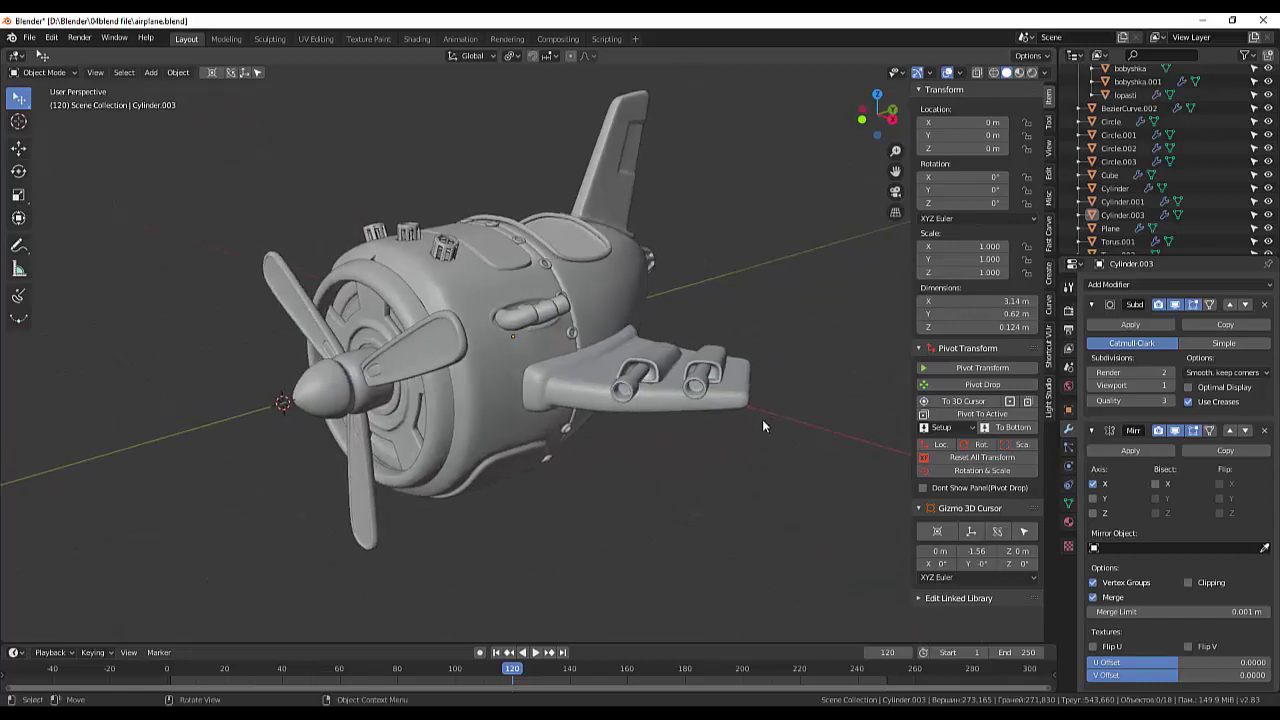
- Select the mirrored barrels Cylinder.003 and enter Edit Mode with face selection
scroll(745, 435, up, 2)
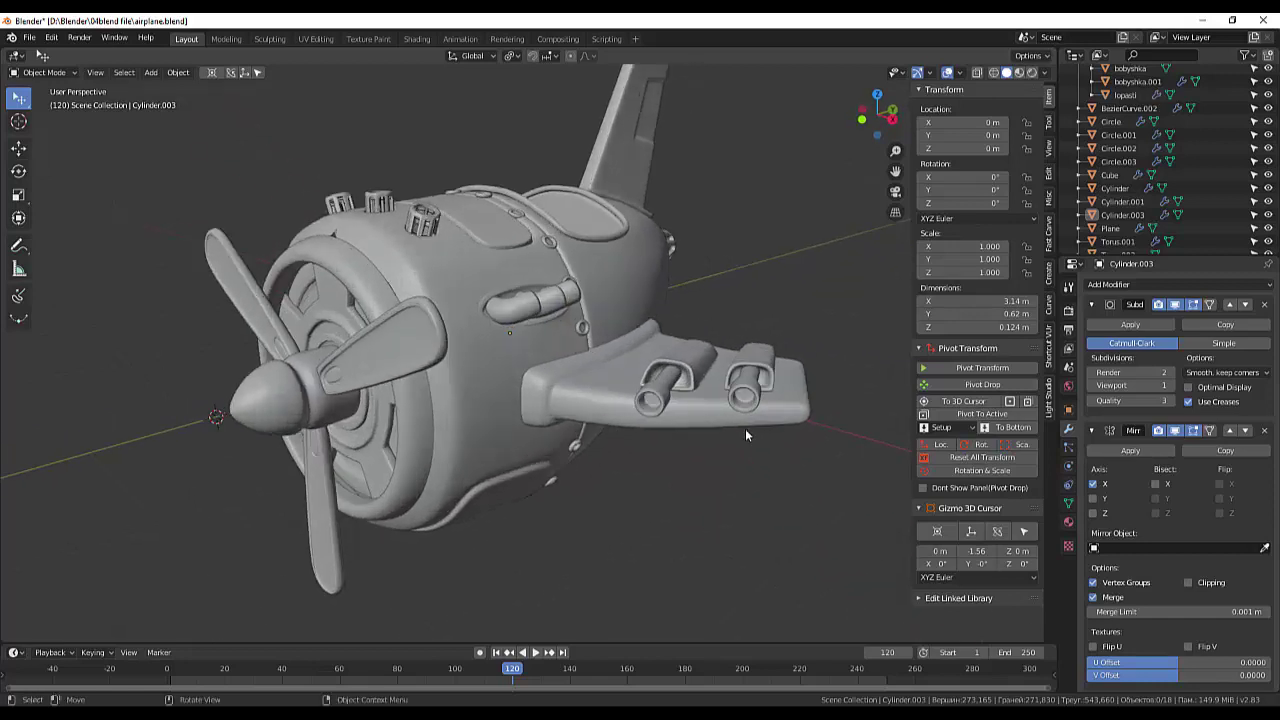
click(743, 400)
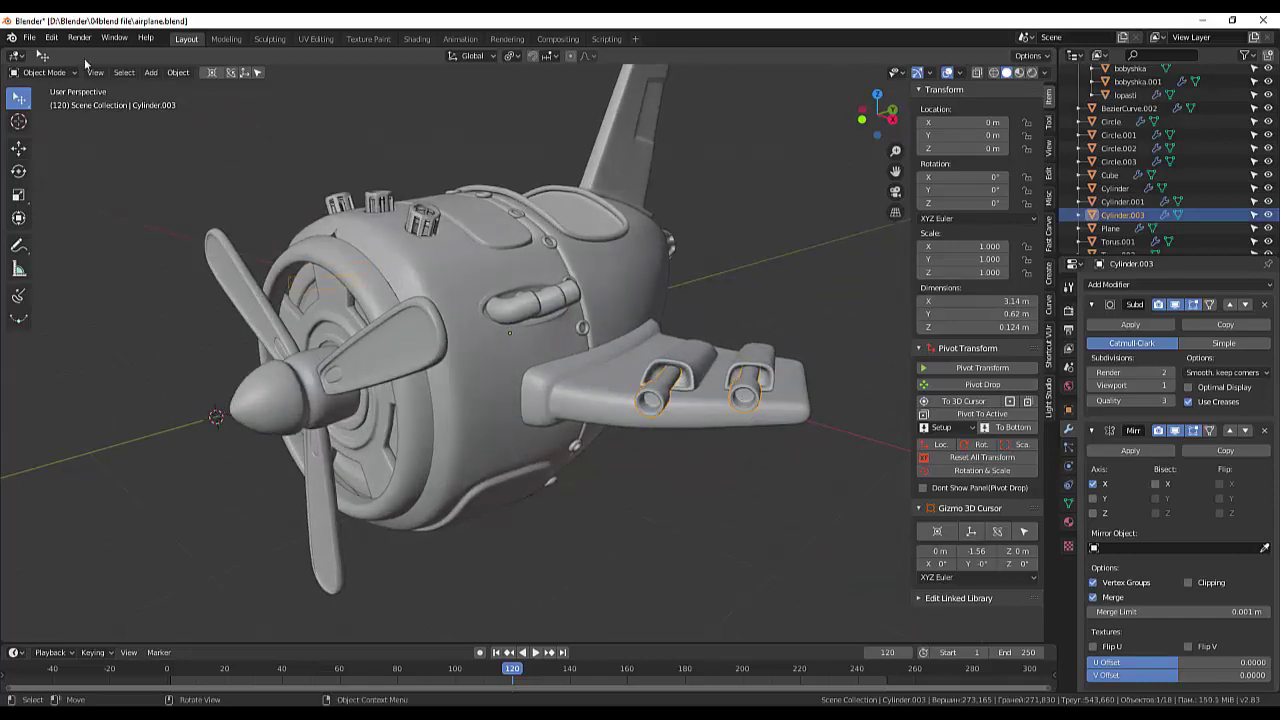
click(46, 72)
click(43, 102)
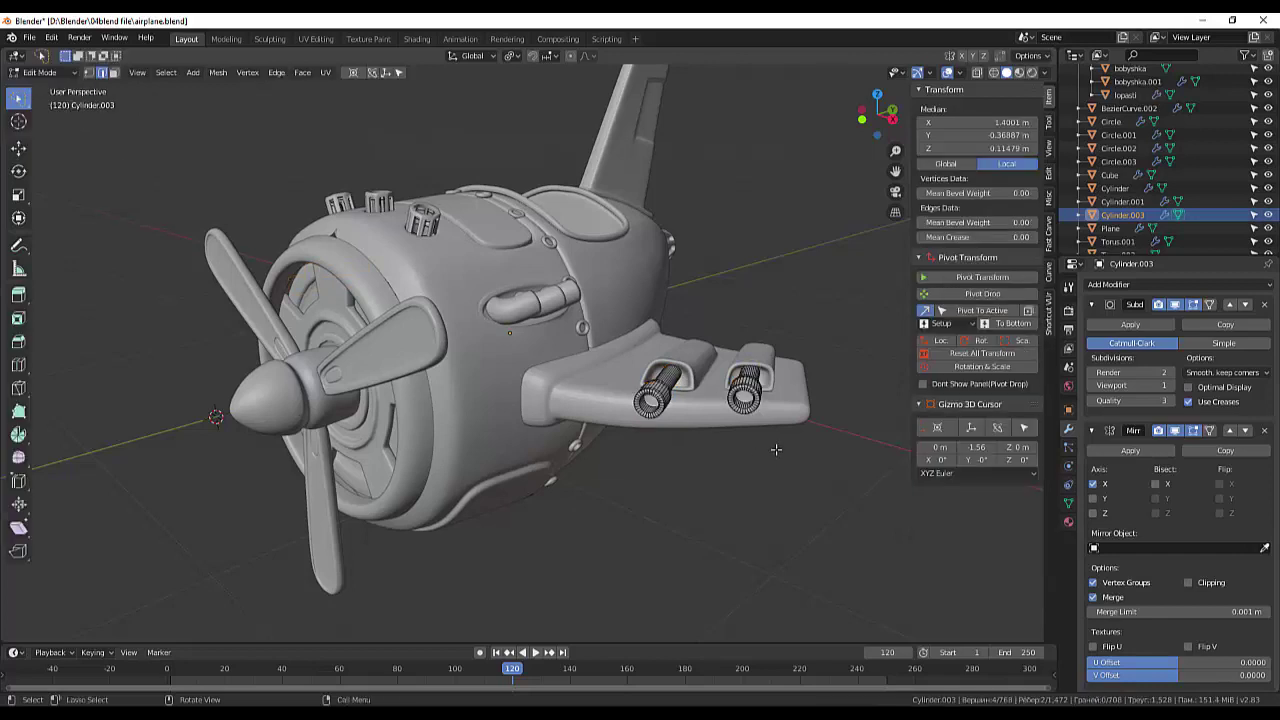
scroll(770, 450, up, 3)
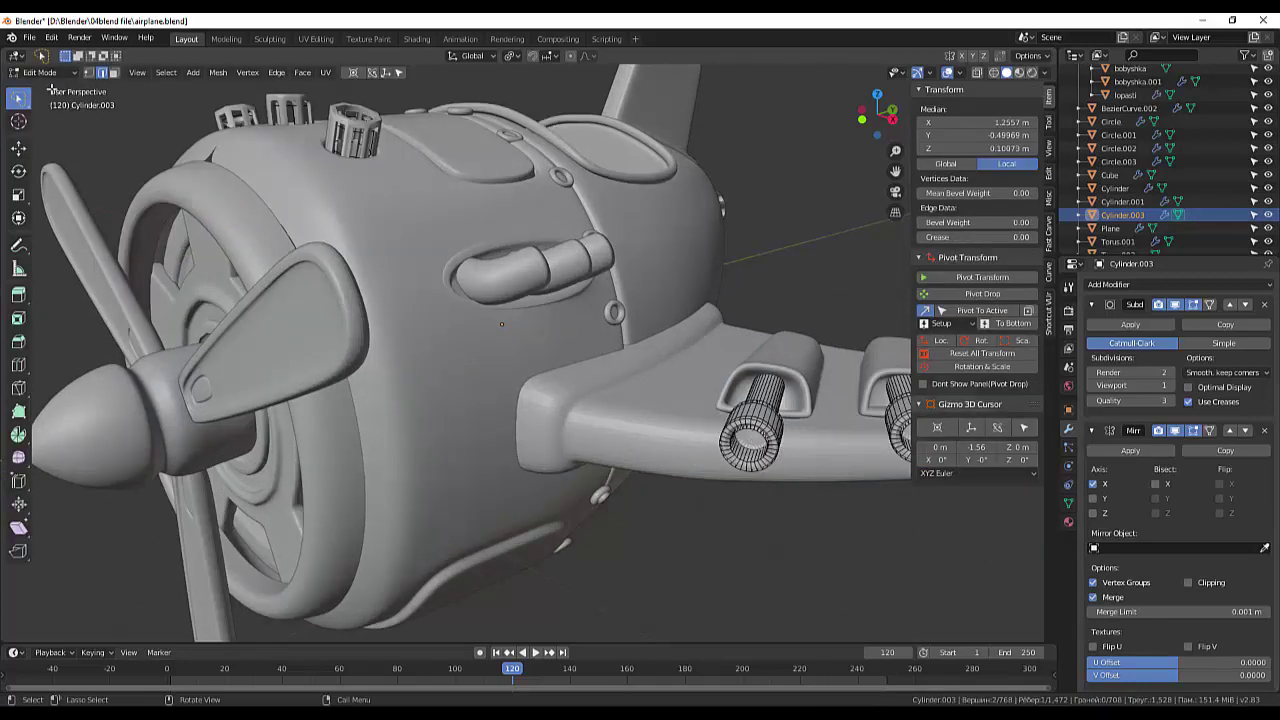
click(115, 74)
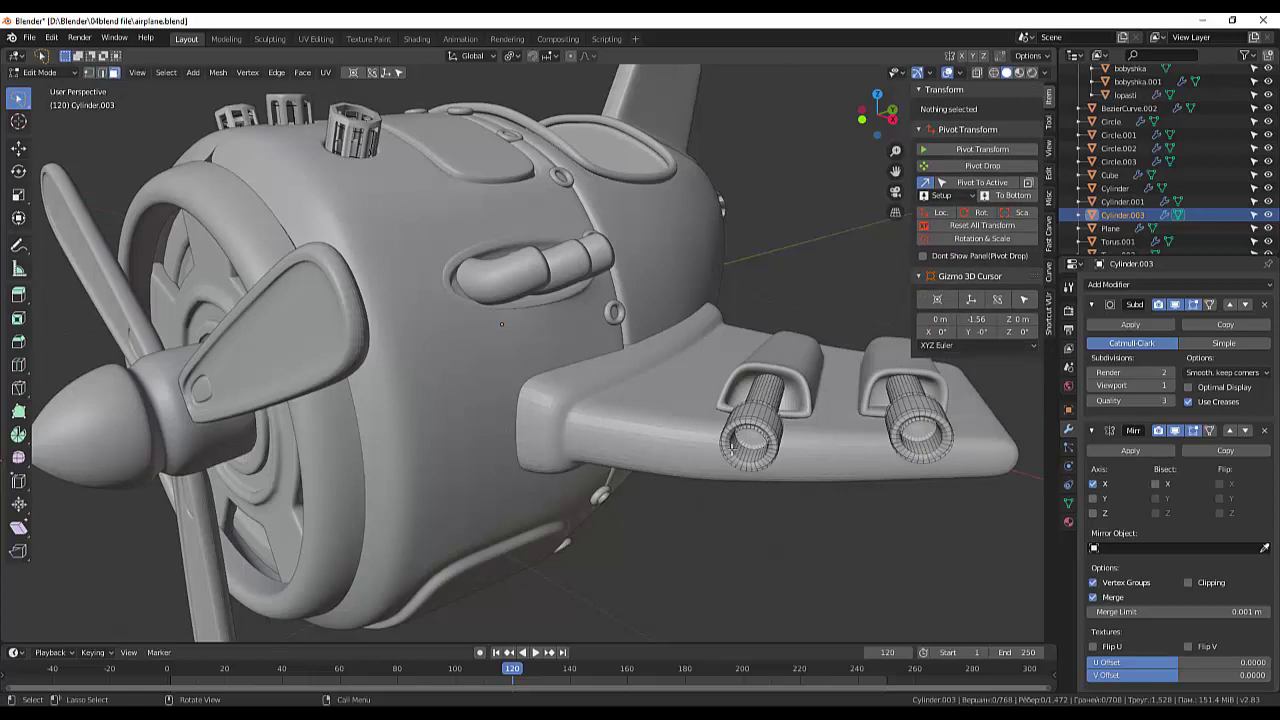
- Delete the end faces of each wing barrel, leaving open tubes
click(752, 442)
middle_drag(752, 447, 753, 414)
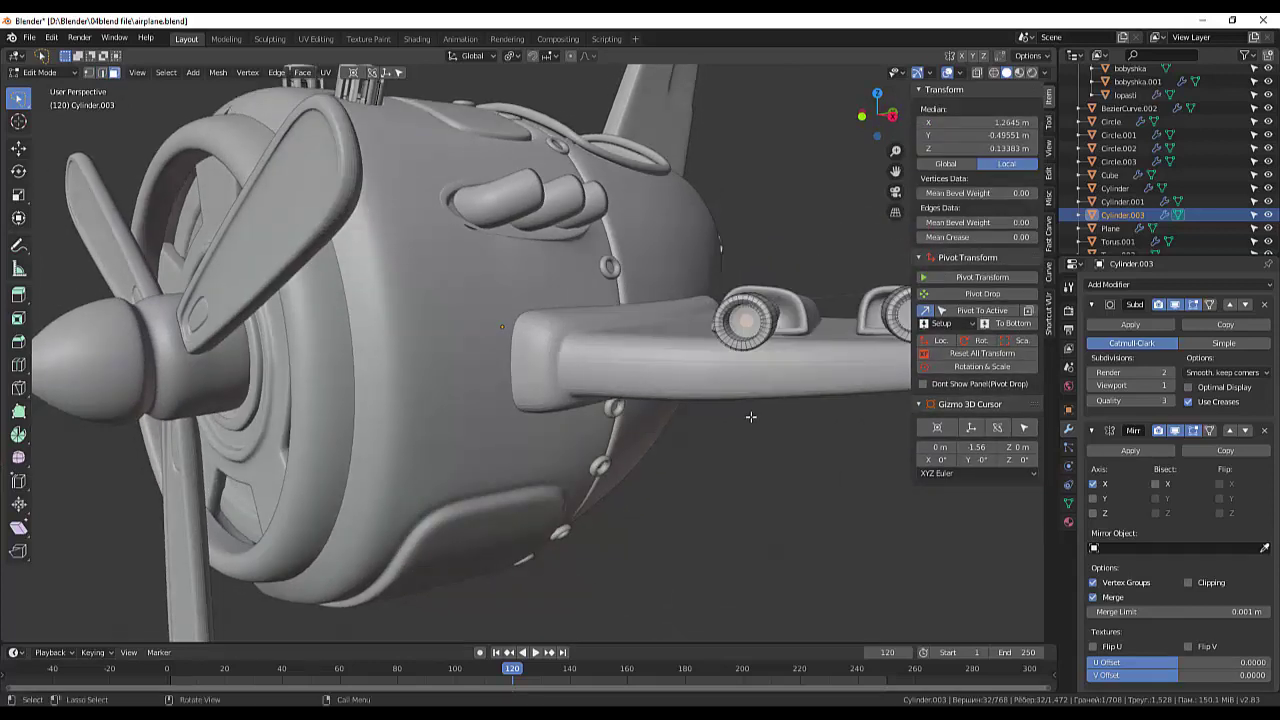
key(x)
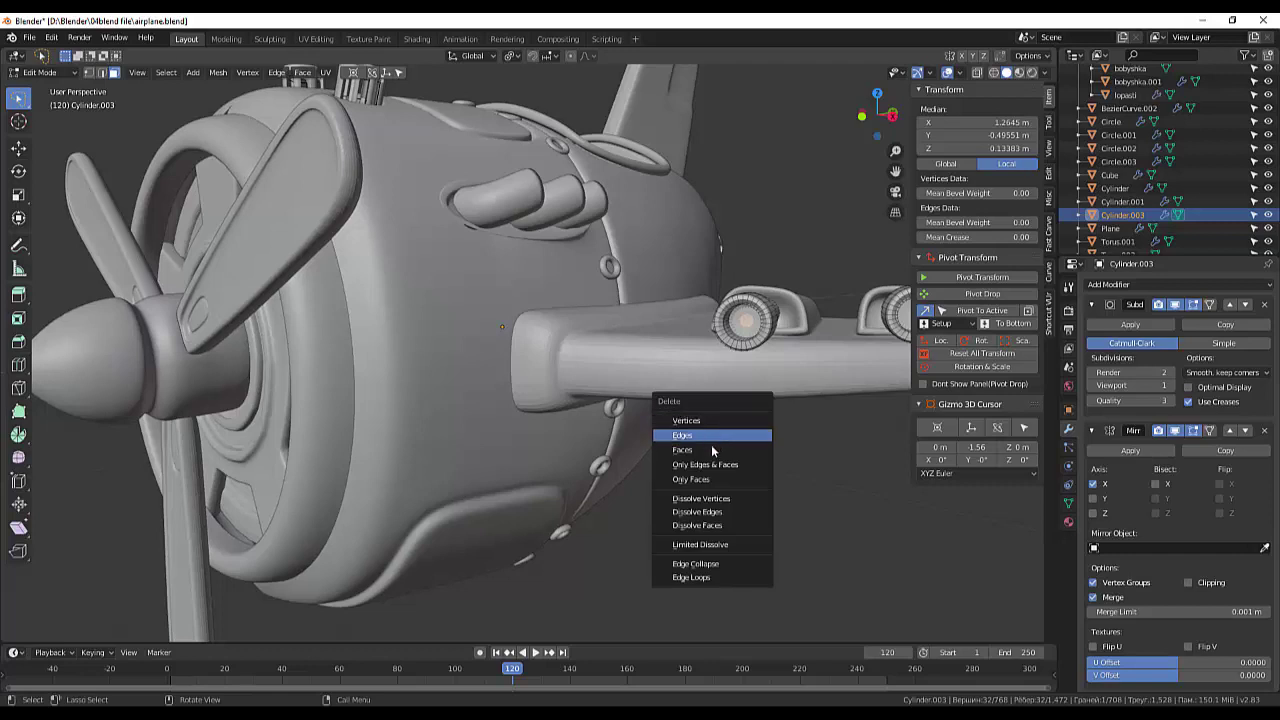
click(712, 451)
mouse_move(808, 386)
middle_down()
mouse_move(820, 390)
mouse_move(798, 391)
middle_up()
click(809, 365)
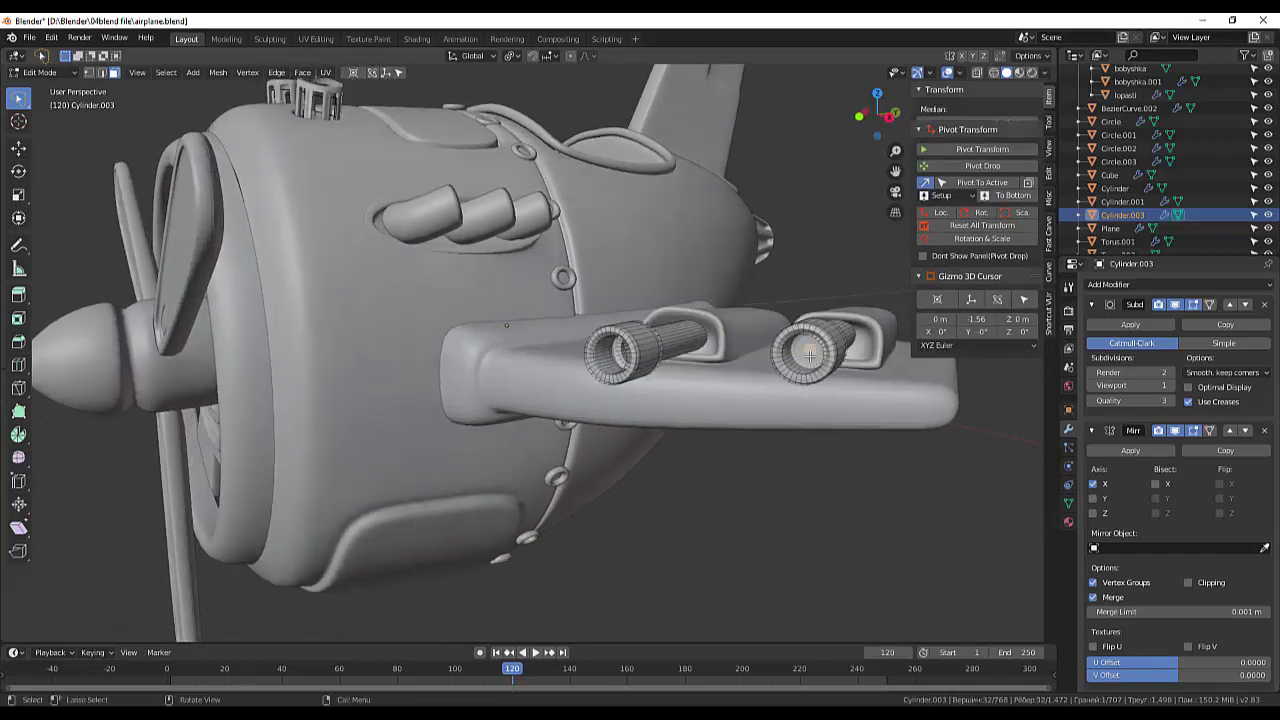
key(x)
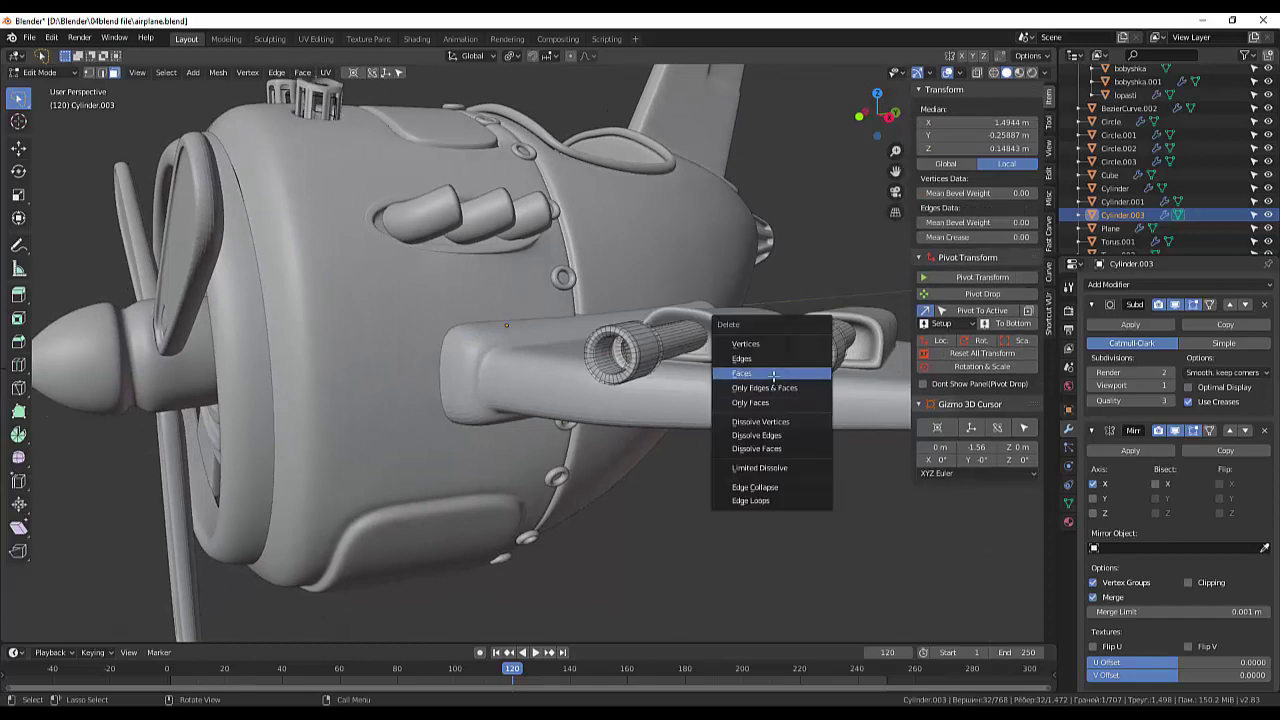
click(775, 376)
mouse_move(749, 474)
middle_down()
mouse_move(787, 533)
mouse_move(666, 479)
mouse_move(737, 460)
mouse_move(781, 481)
mouse_move(773, 500)
mouse_move(760, 497)
mouse_move(831, 486)
mouse_move(798, 491)
mouse_move(801, 526)
mouse_move(814, 477)
mouse_move(851, 451)
mouse_move(832, 435)
mouse_move(837, 409)
mouse_move(833, 475)
middle_up()
scroll(839, 409, down, 2)
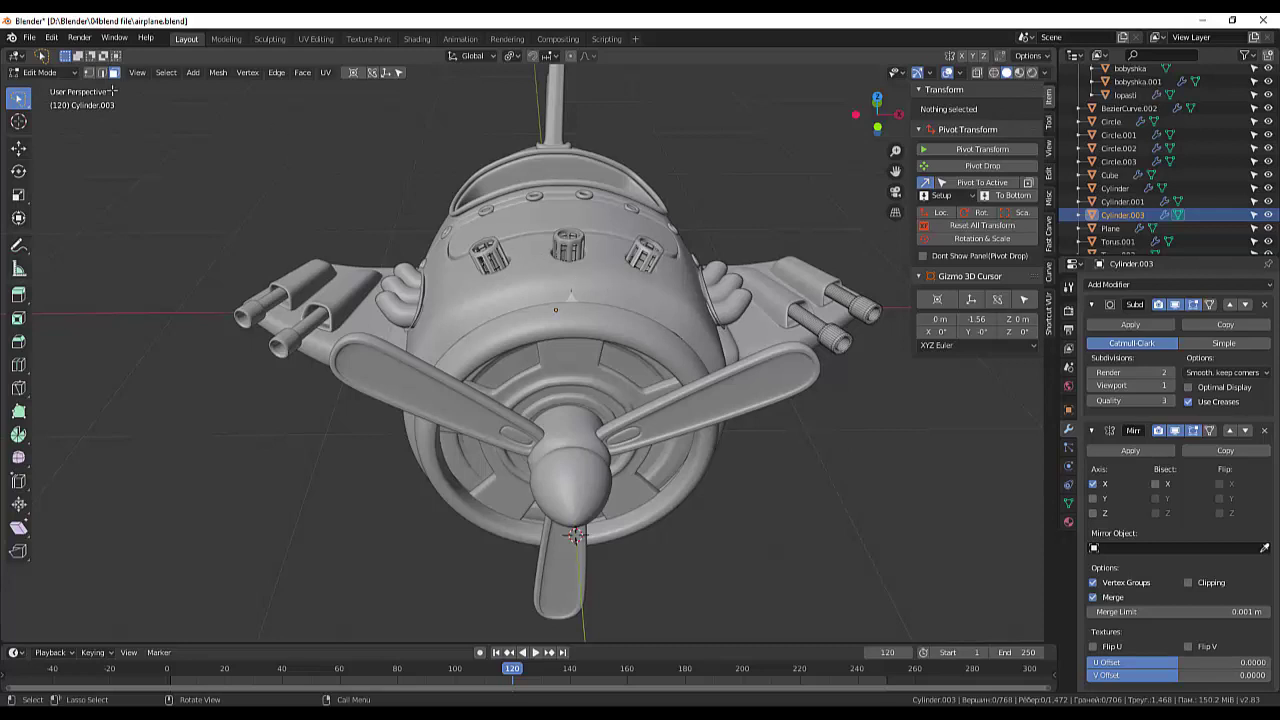
- In Object Mode, apply the Subdivision and Mirror modifiers on fuselage Circle.001
click(40, 72)
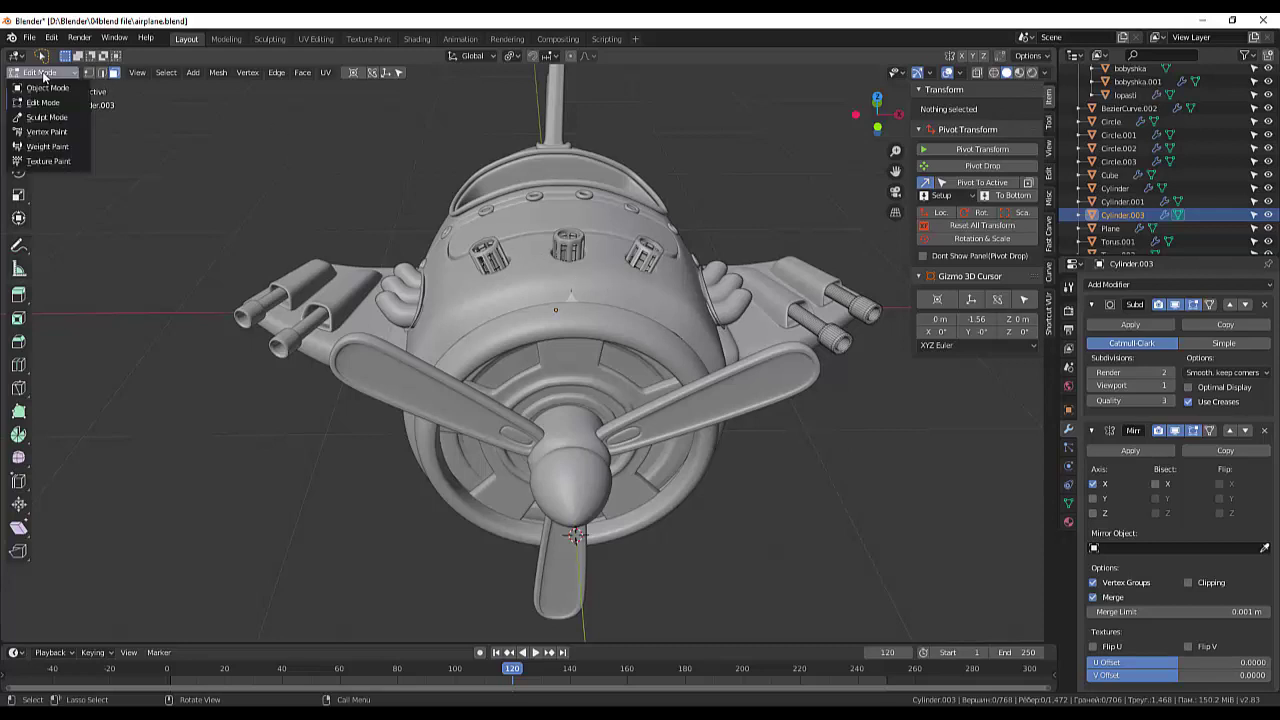
click(45, 89)
click(597, 288)
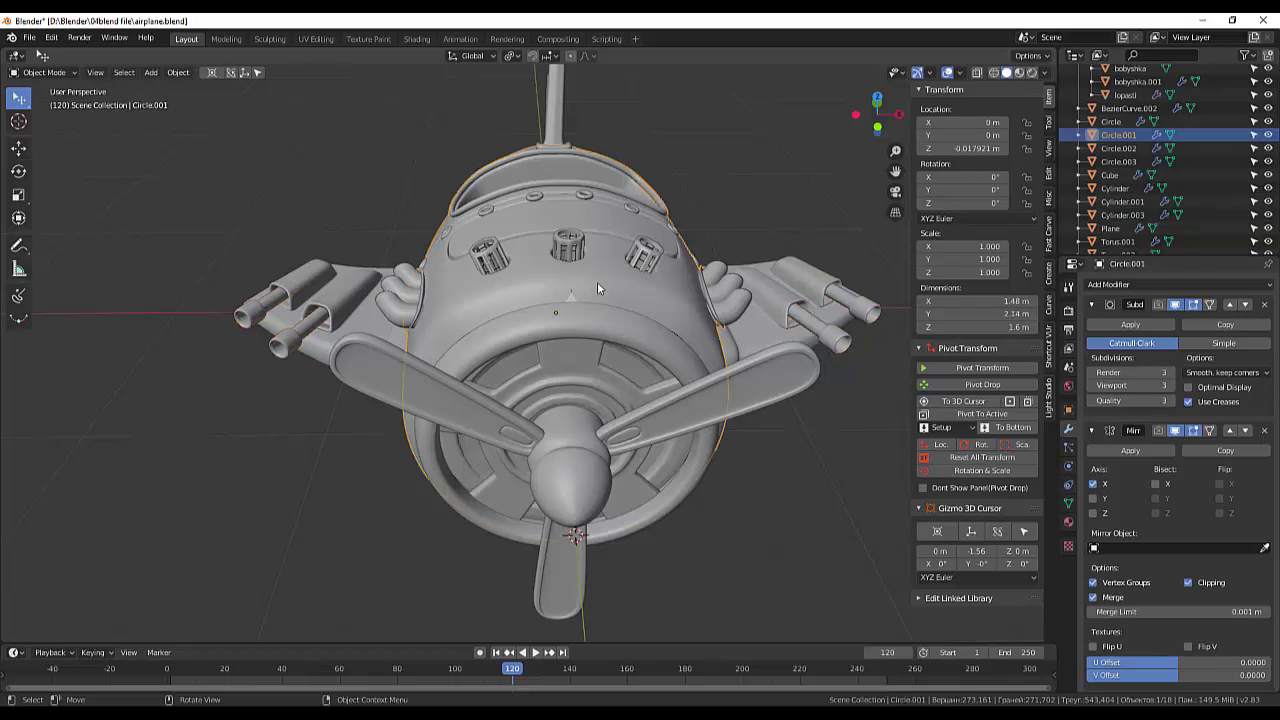
click(1130, 325)
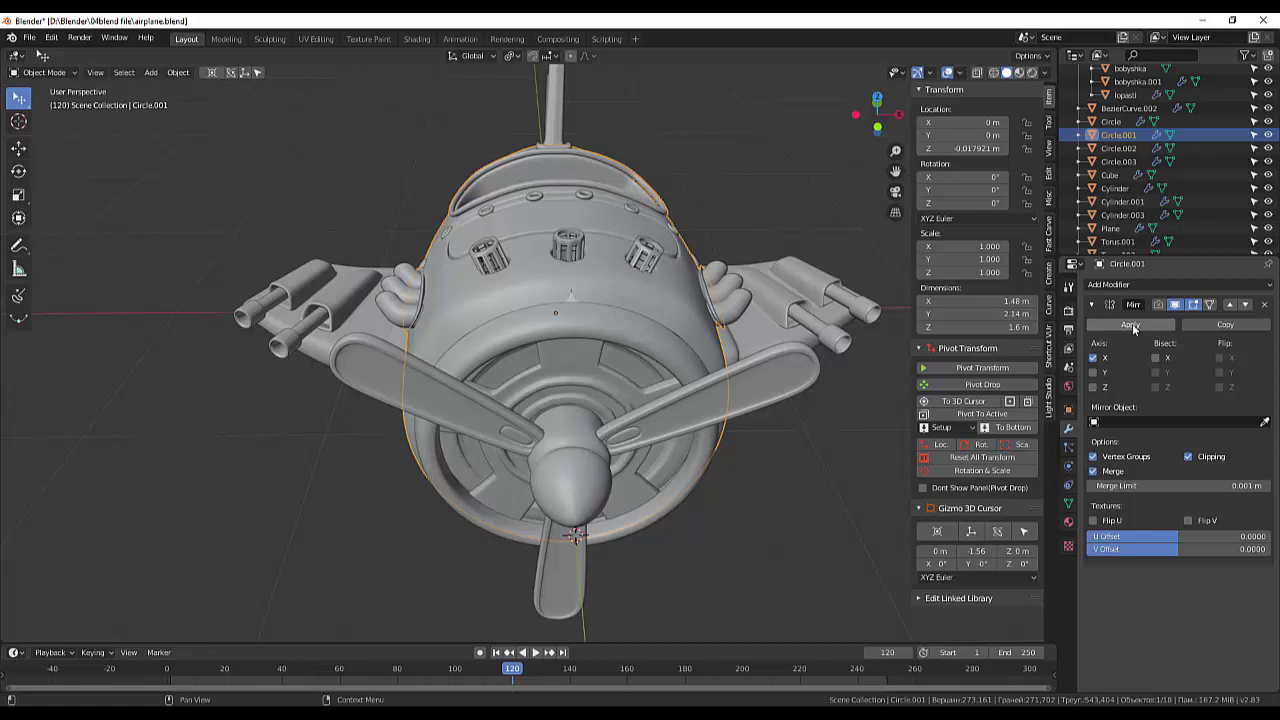
click(1130, 325)
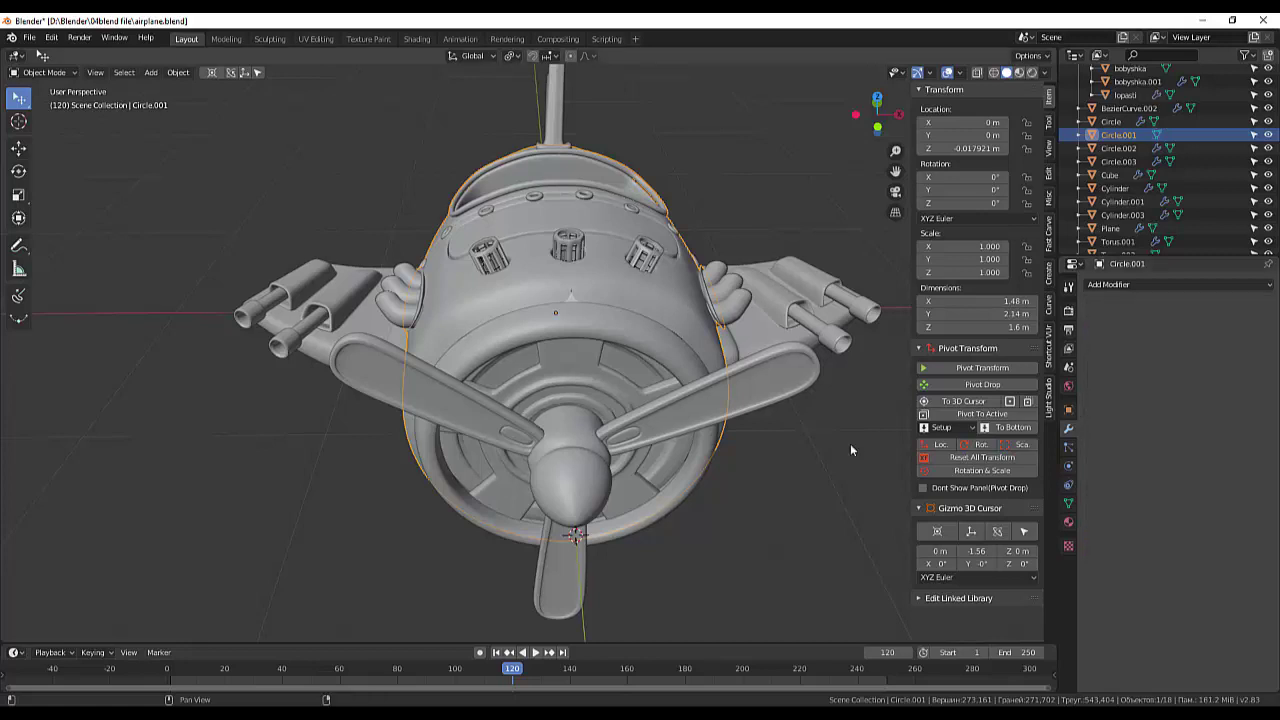
- Enter Edit Mode on the fuselage and undo the Mirror application to keep it live
click(97, 73)
click(45, 73)
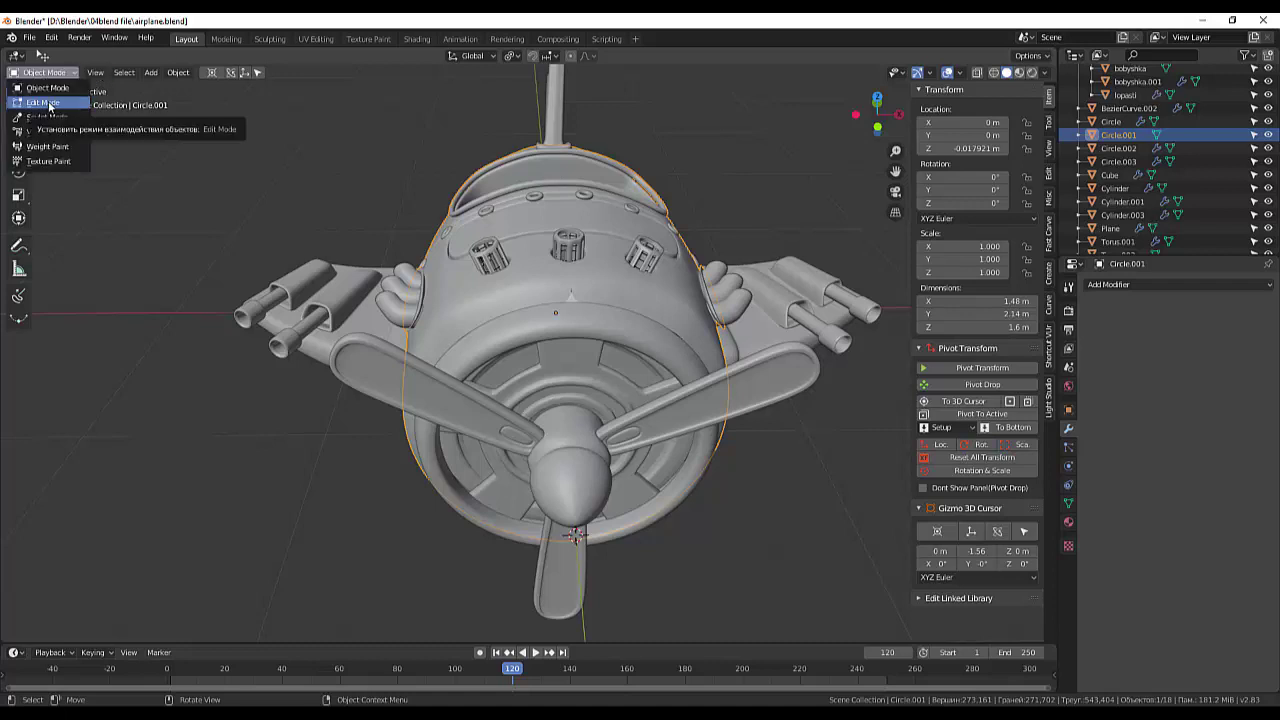
click(44, 103)
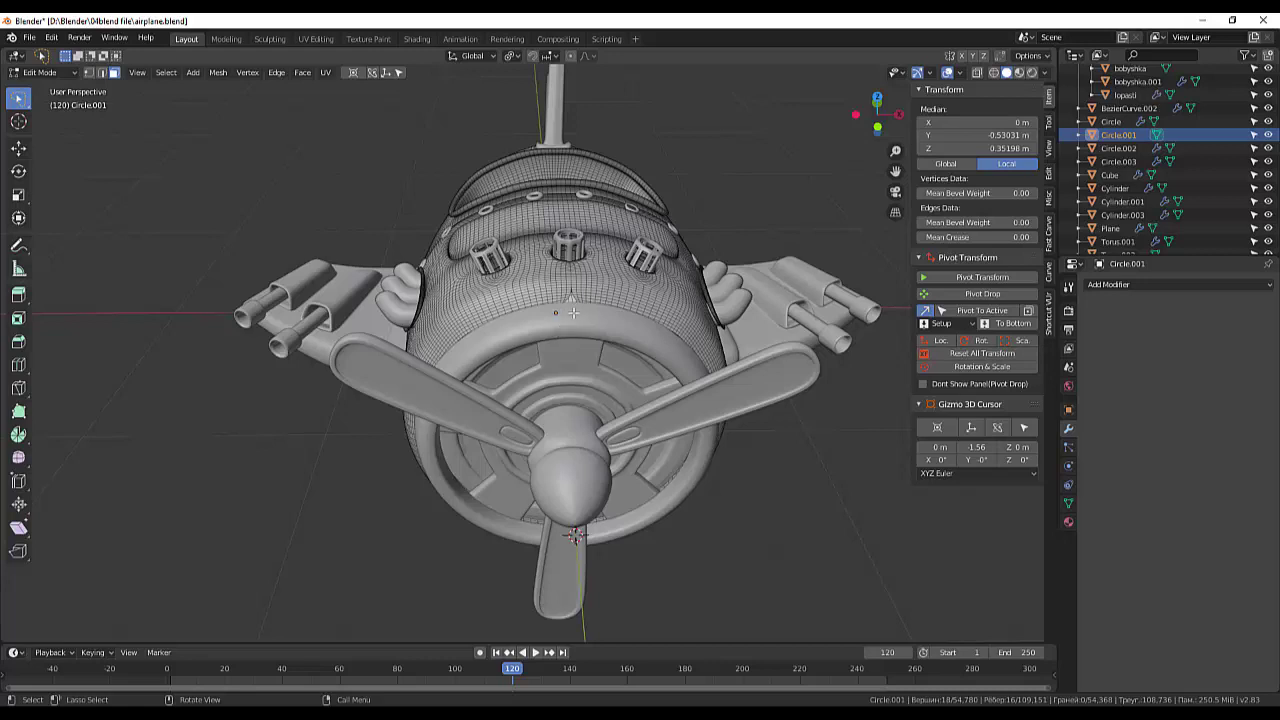
key(ctrl)
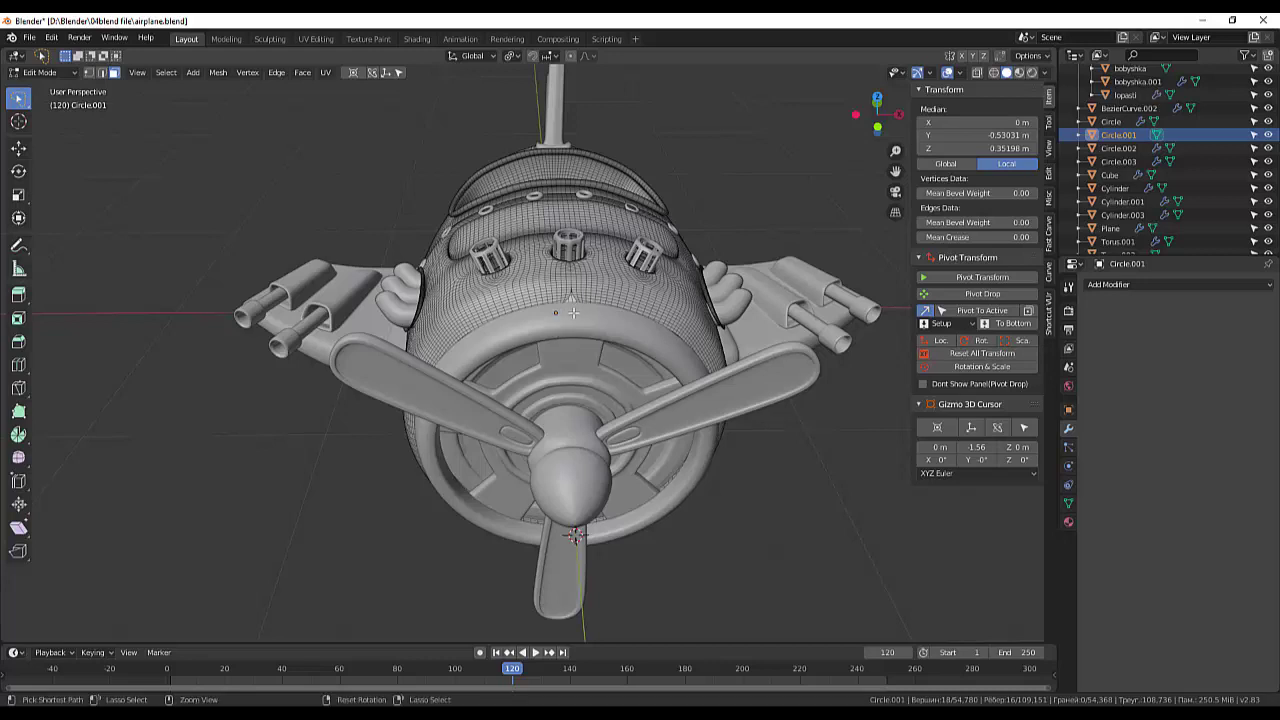
key(Tab)
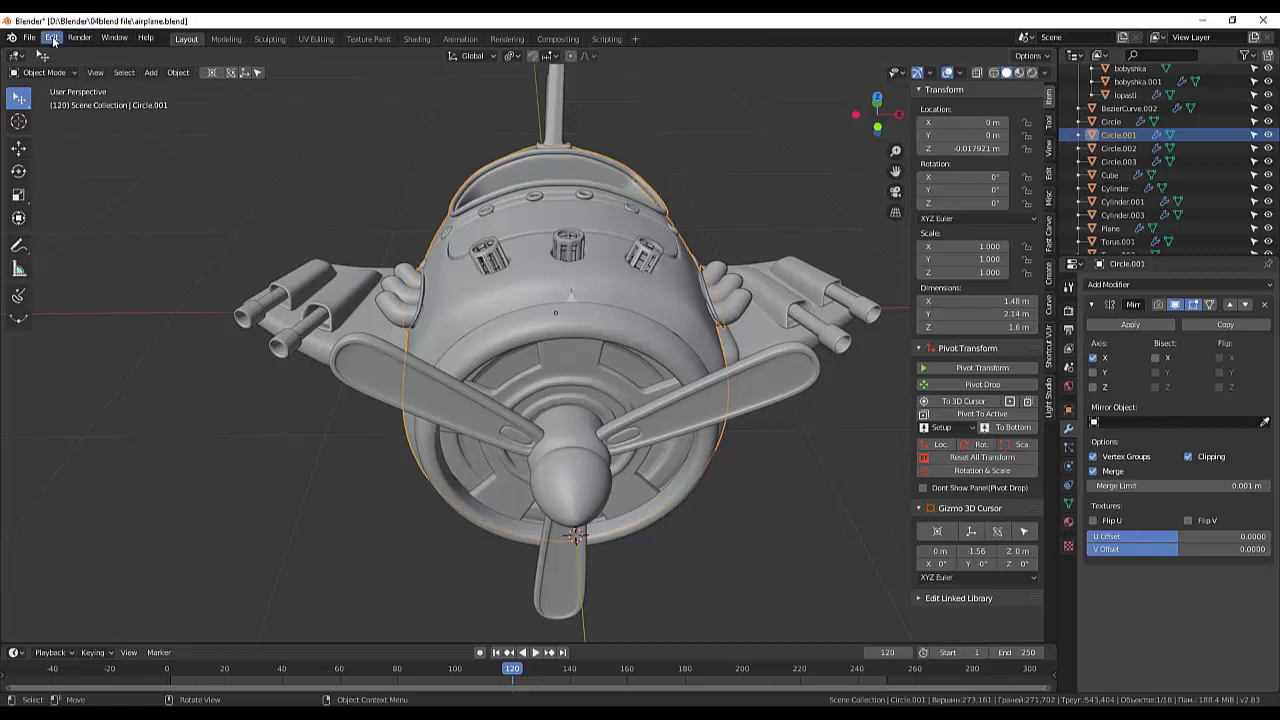
- Enter Edit Mode on the fuselage, toggle the Mirror's edit-mode display and zoom in
click(45, 72)
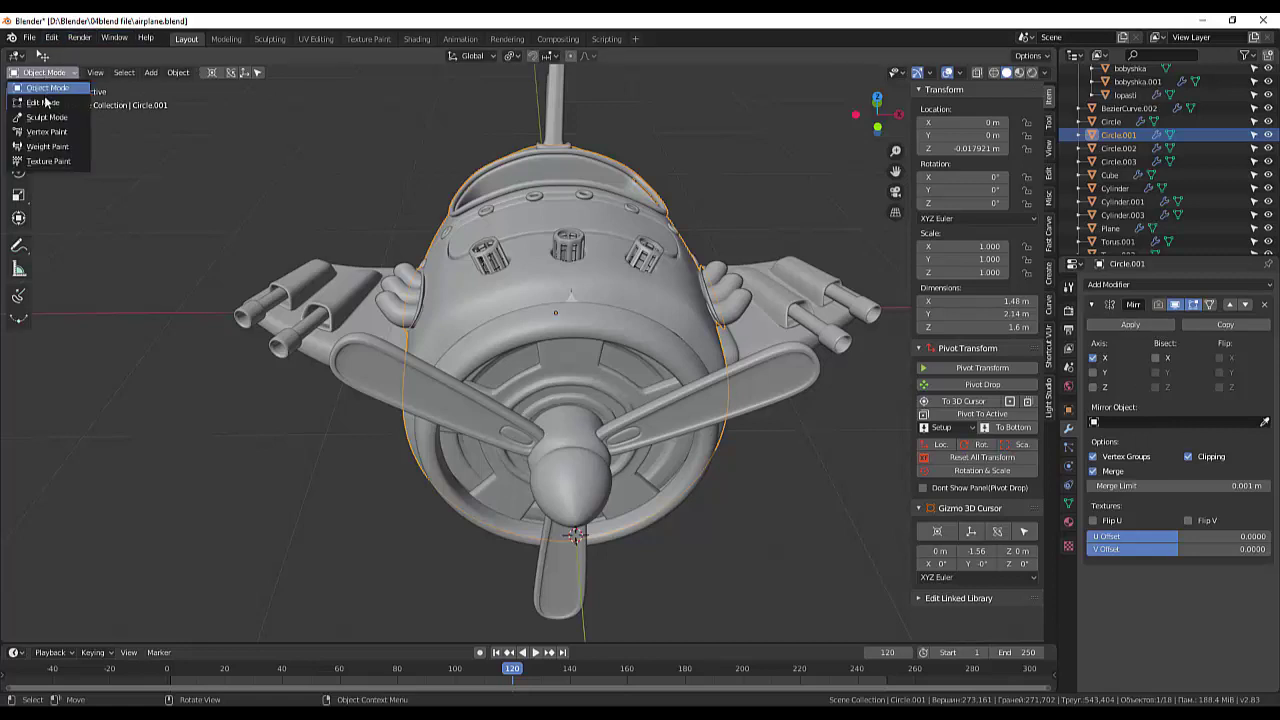
click(45, 103)
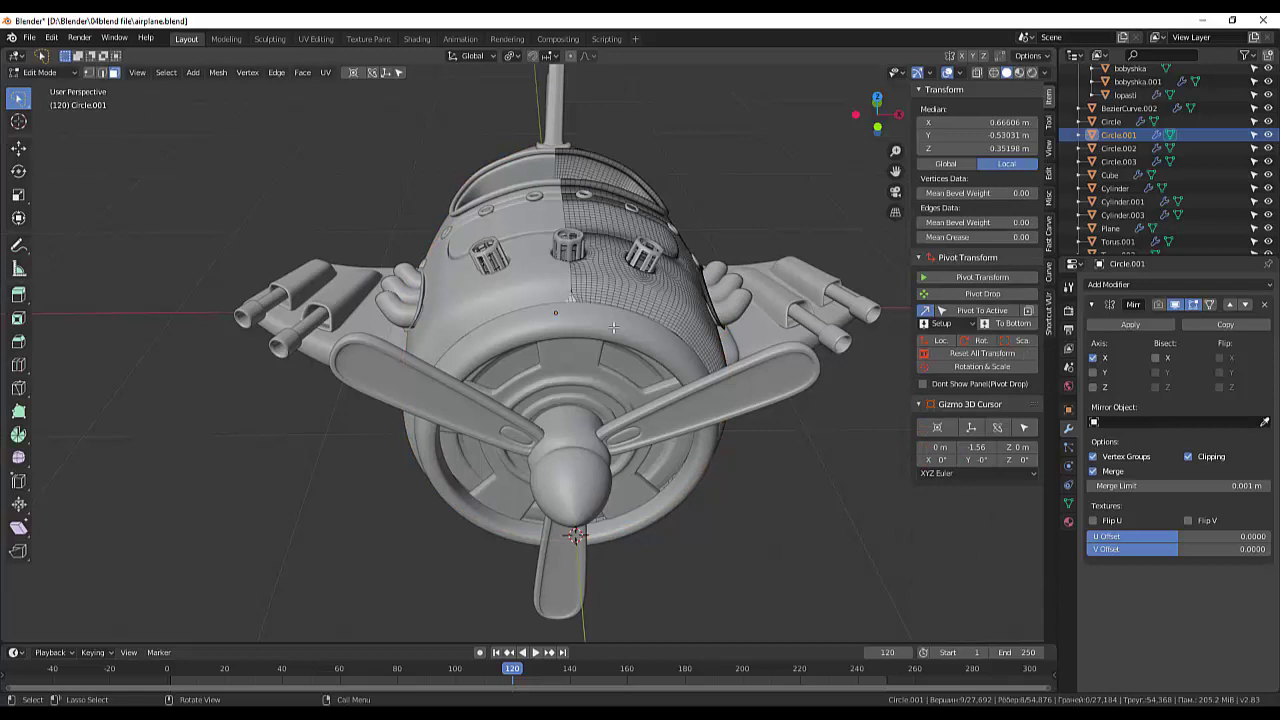
click(1194, 305)
click(1194, 306)
scroll(611, 303, up, 1)
scroll(611, 295, up, 1)
scroll(611, 290, up, 2)
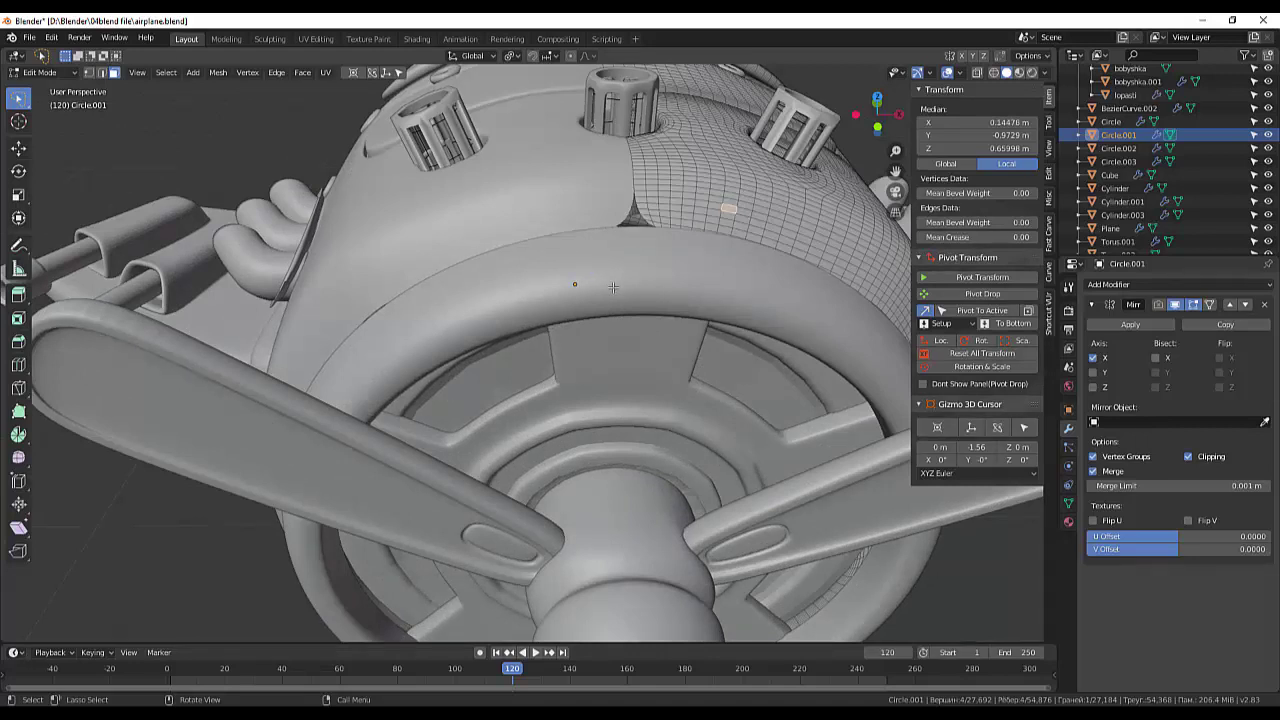
- Hide the engine cowling ring Circle in the Outliner and select fuselage Circle.001
click(64, 76)
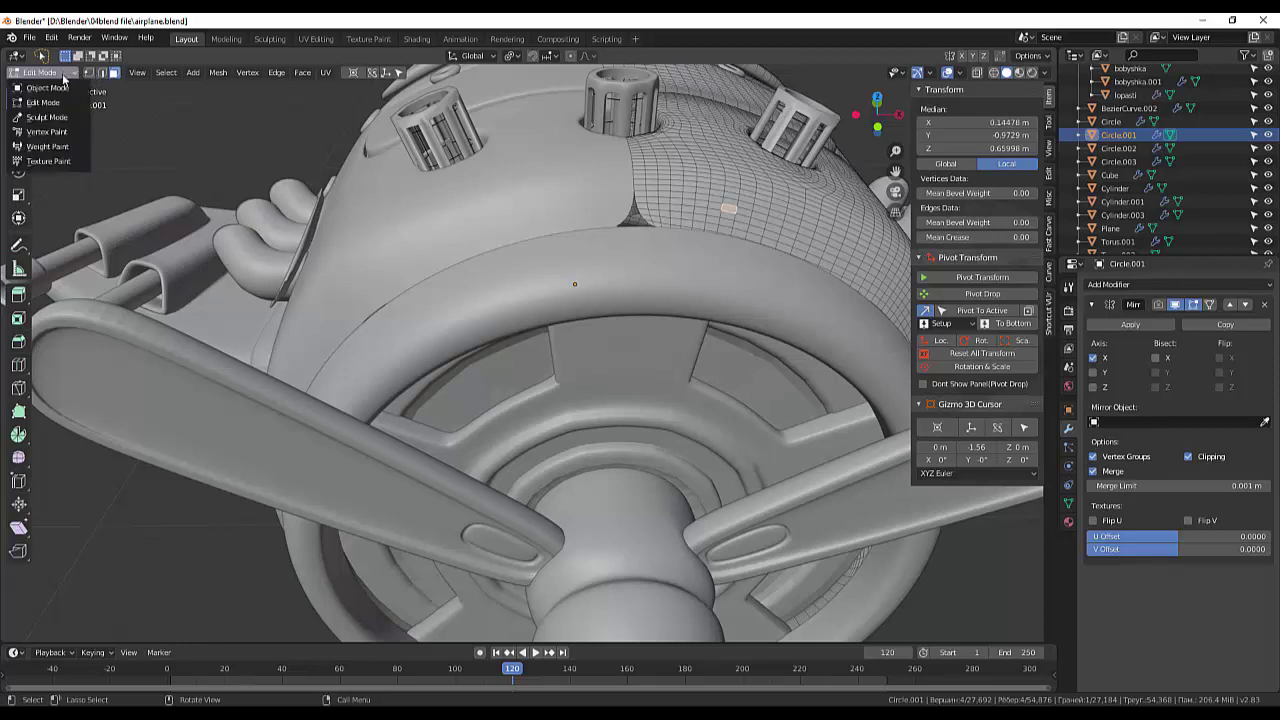
click(50, 88)
click(682, 301)
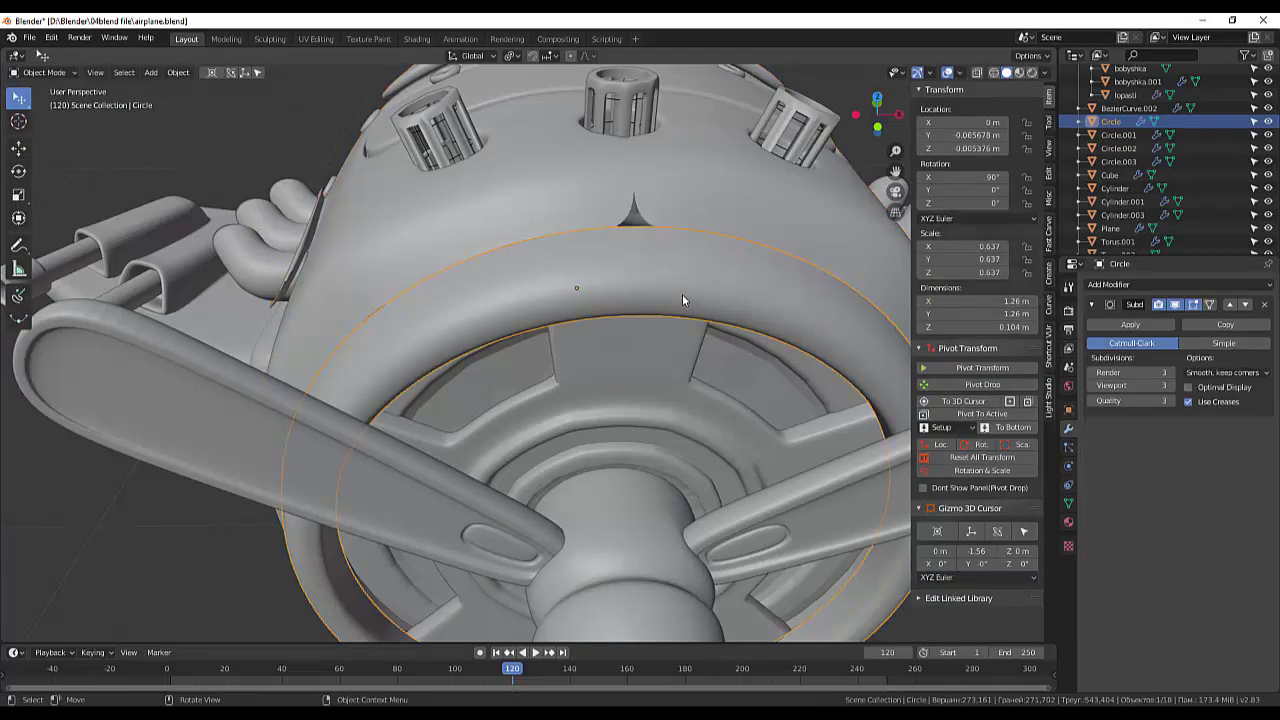
click(1268, 122)
middle_drag(828, 254, 818, 279)
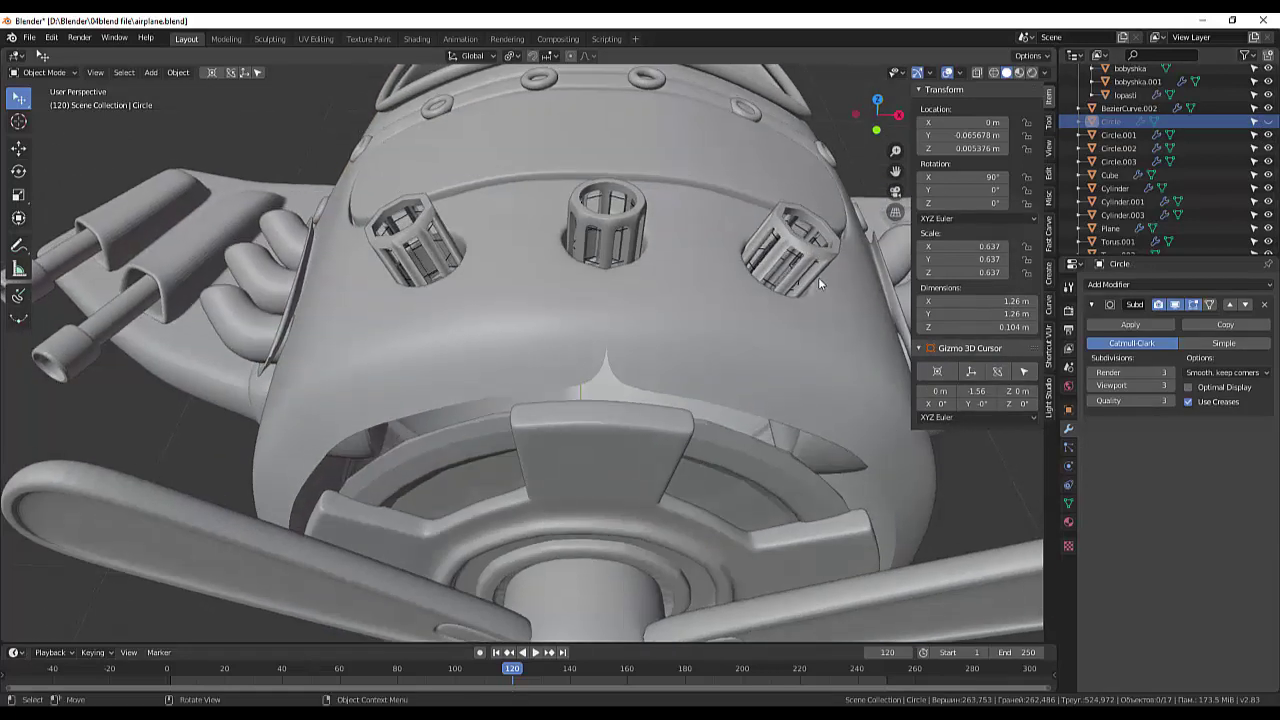
click(662, 398)
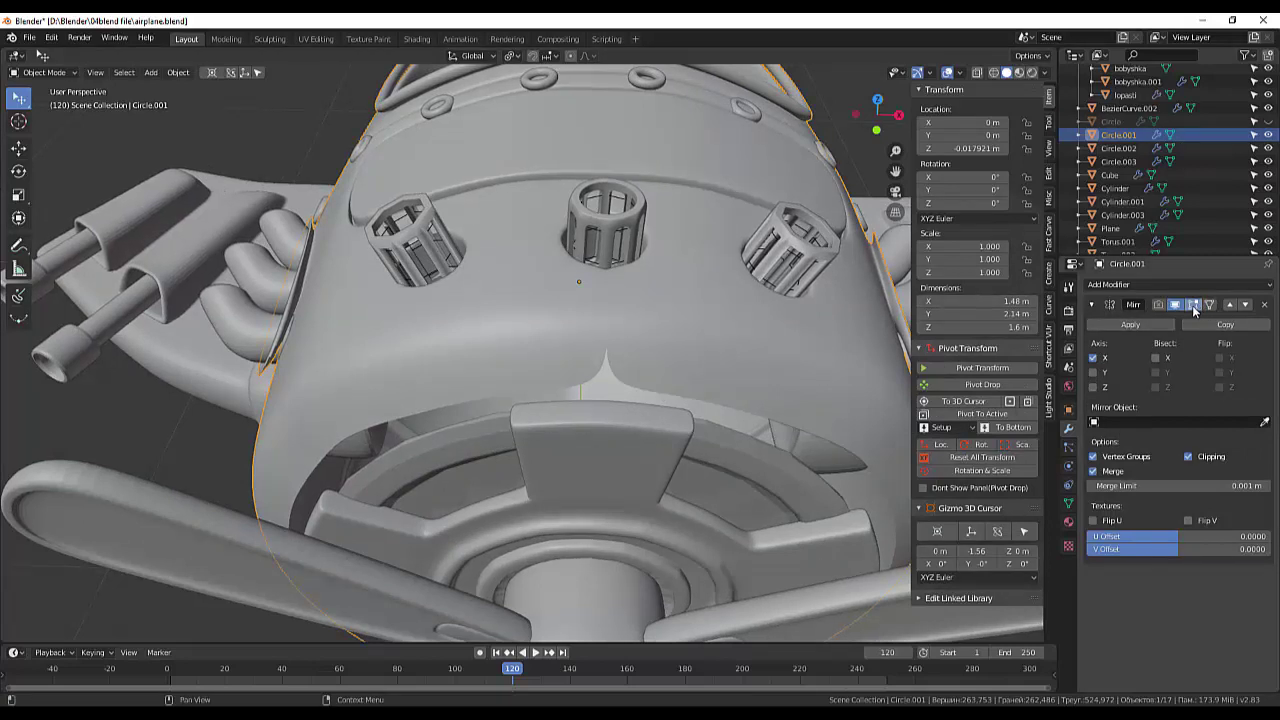
- Enter Edit Mode on Circle.001 and select a vertex near the seam notch
click(42, 72)
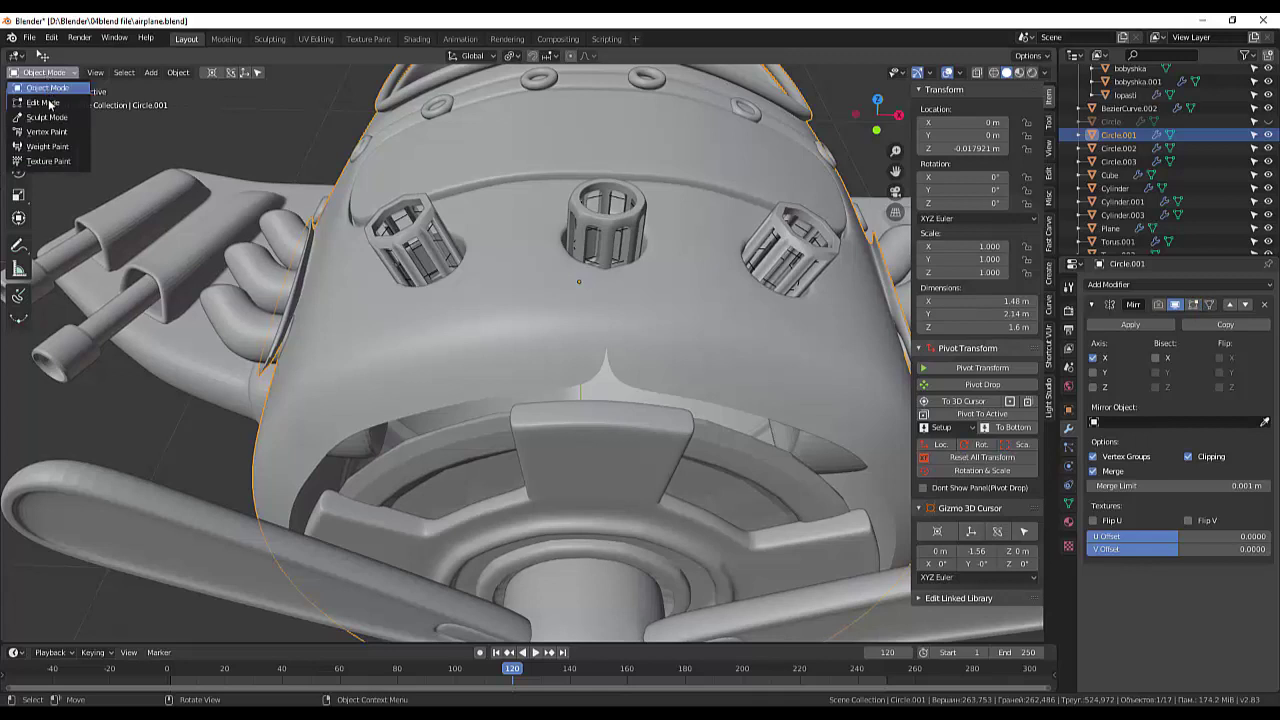
click(43, 102)
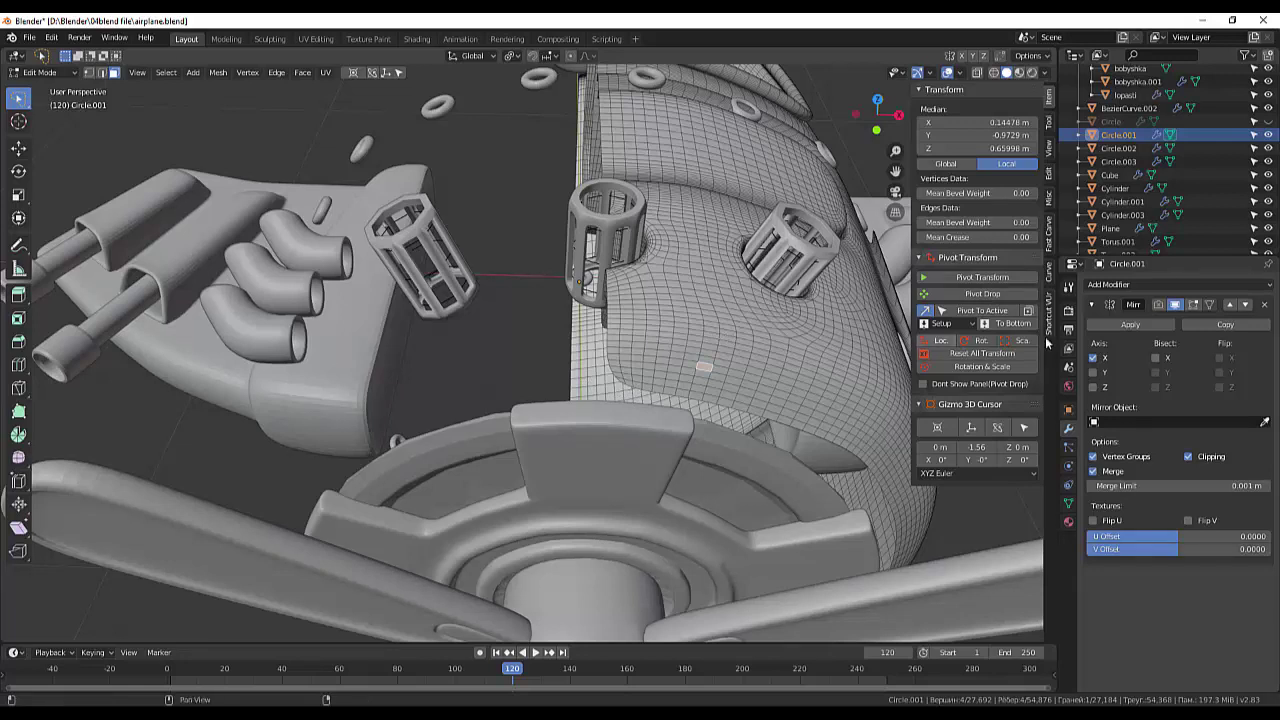
click(1174, 305)
click(1175, 304)
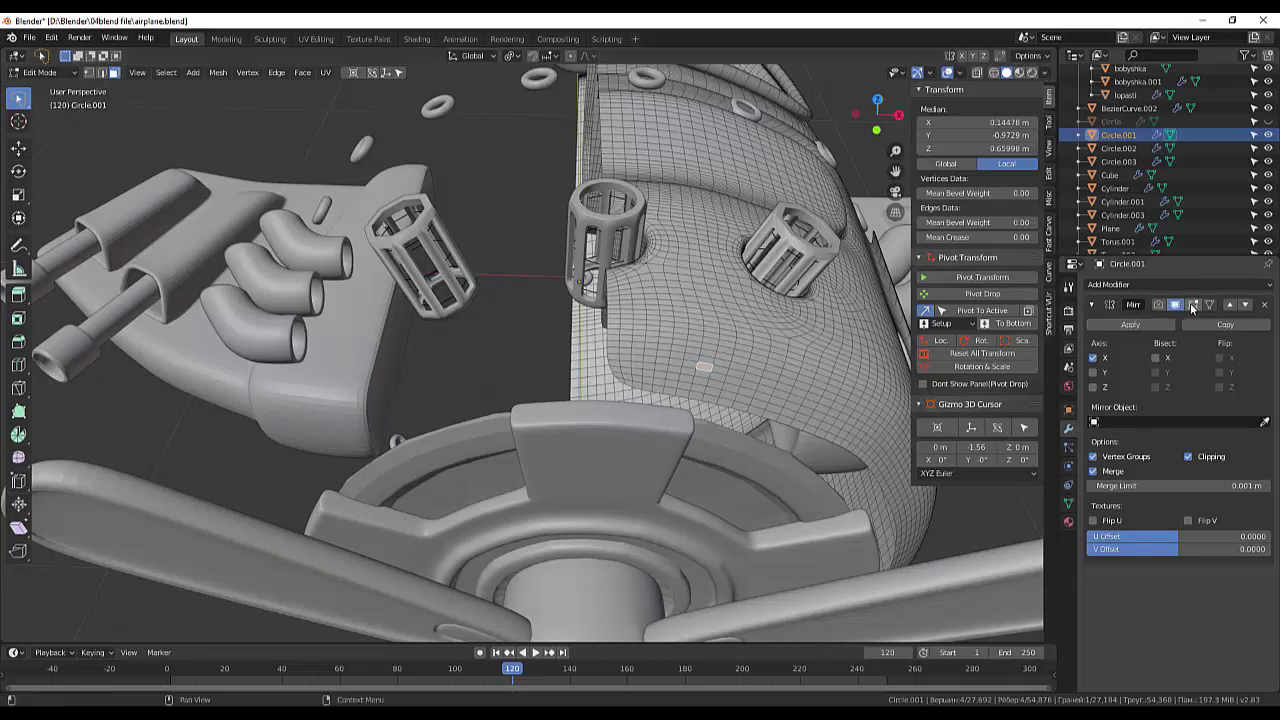
click(1193, 304)
click(1193, 304)
click(826, 368)
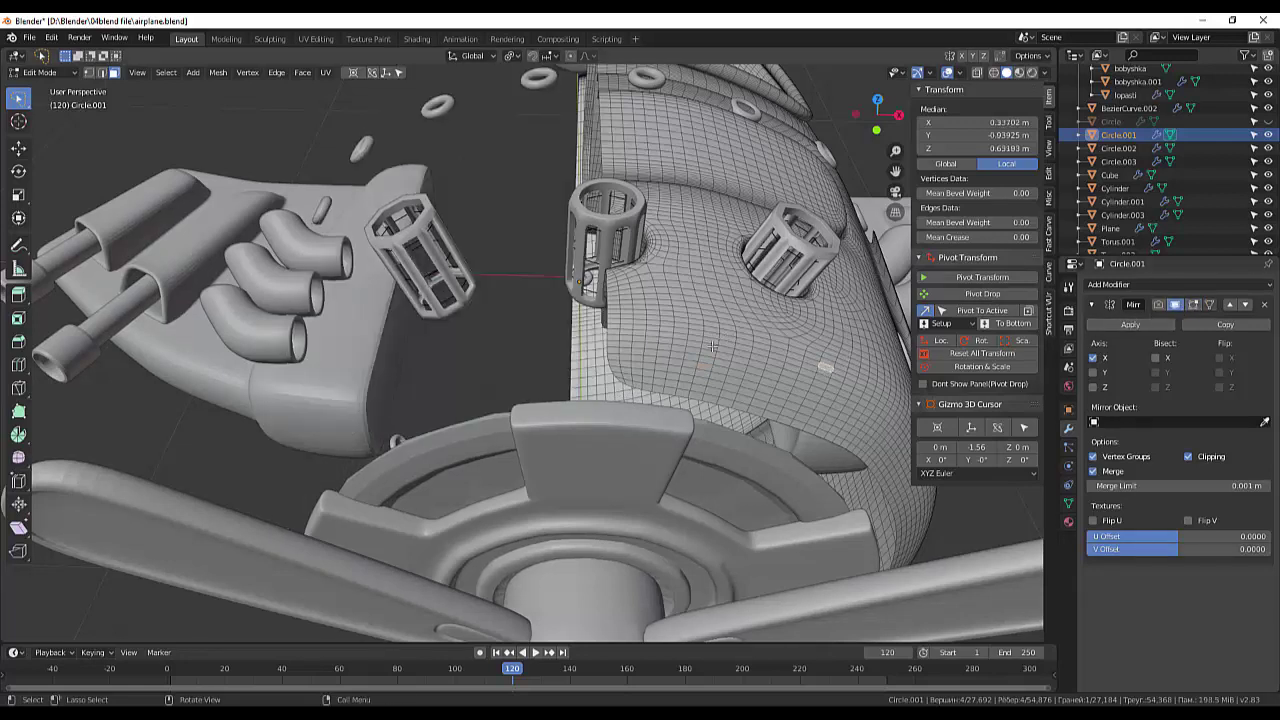
- Briefly check the seam in Object Mode, then resume editing the fuselage mesh
click(40, 71)
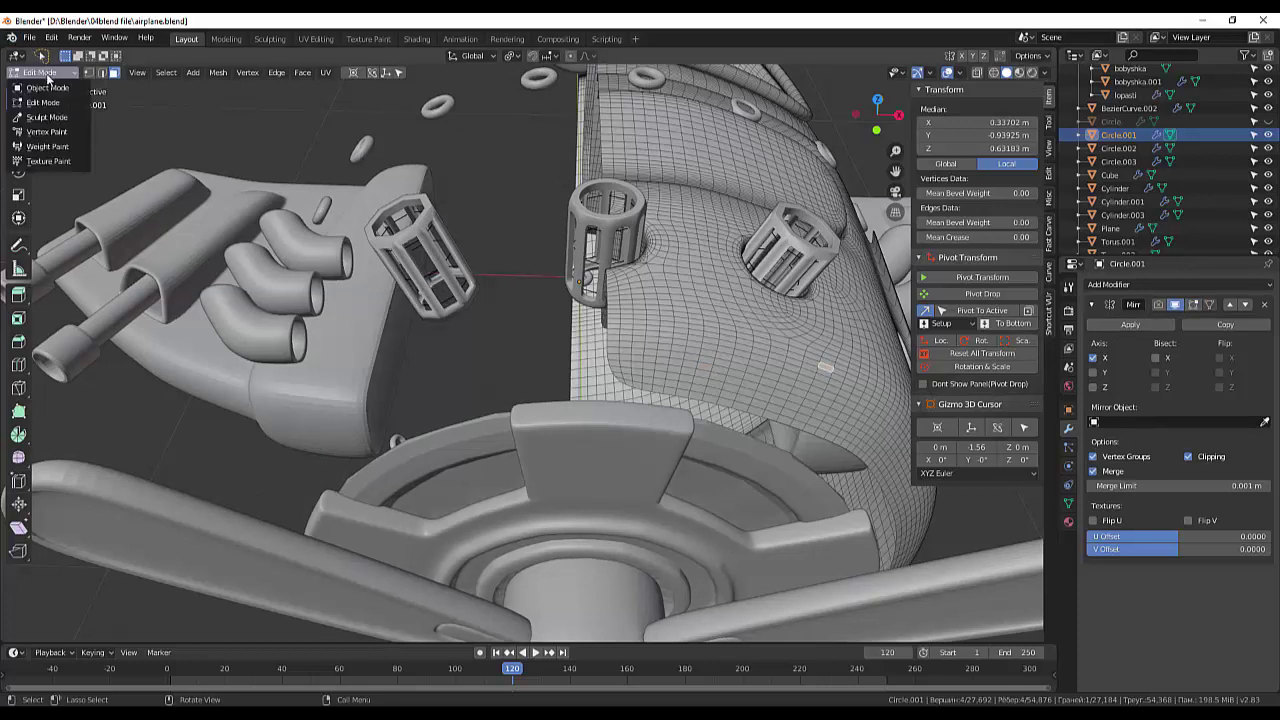
click(50, 86)
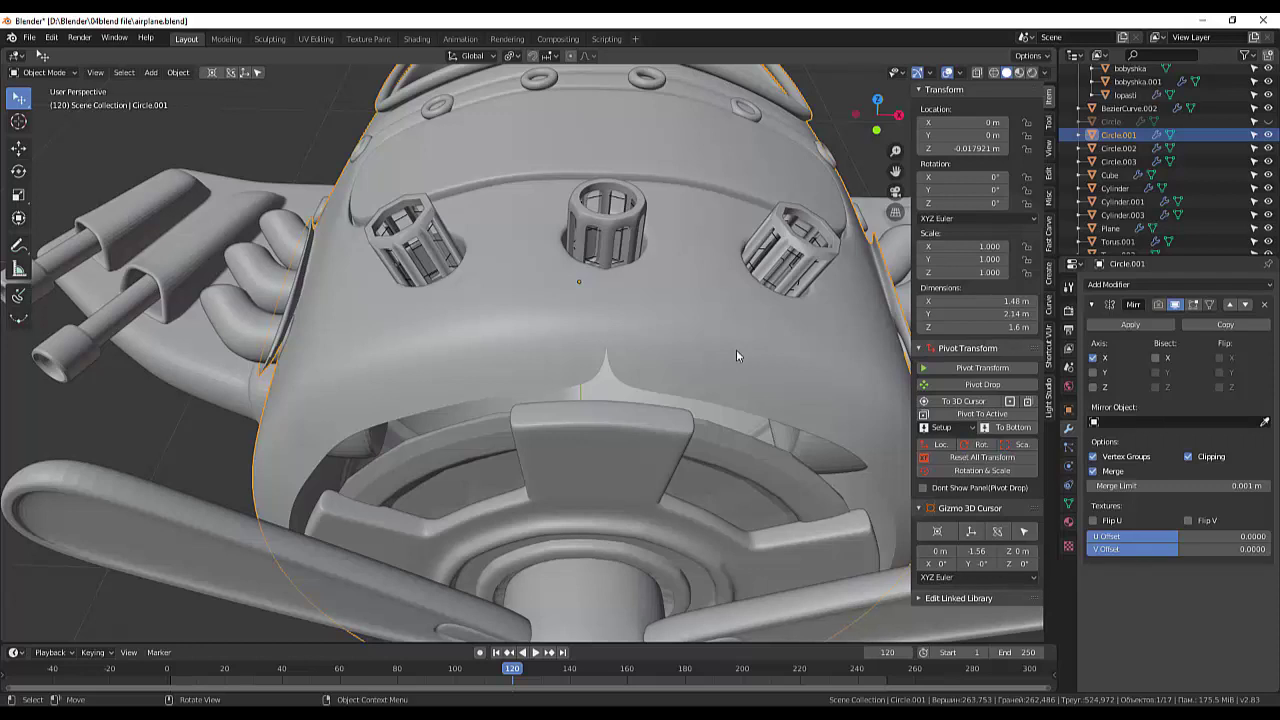
click(45, 72)
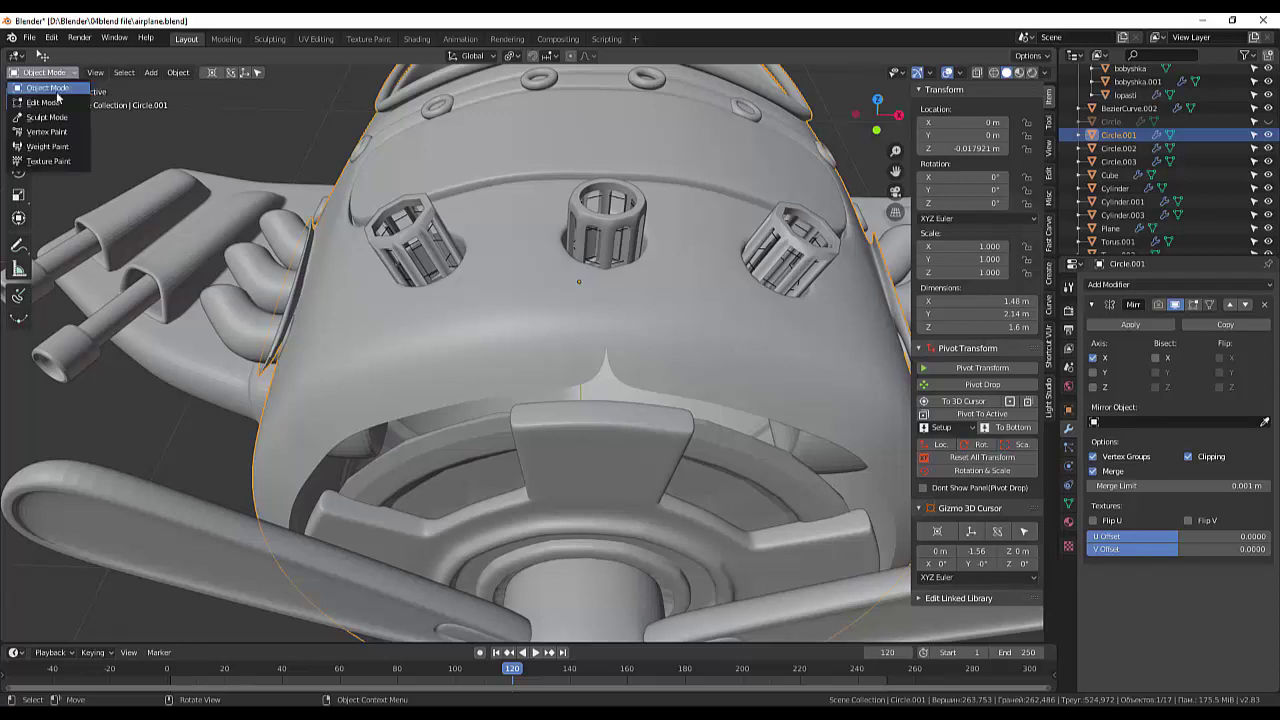
click(50, 96)
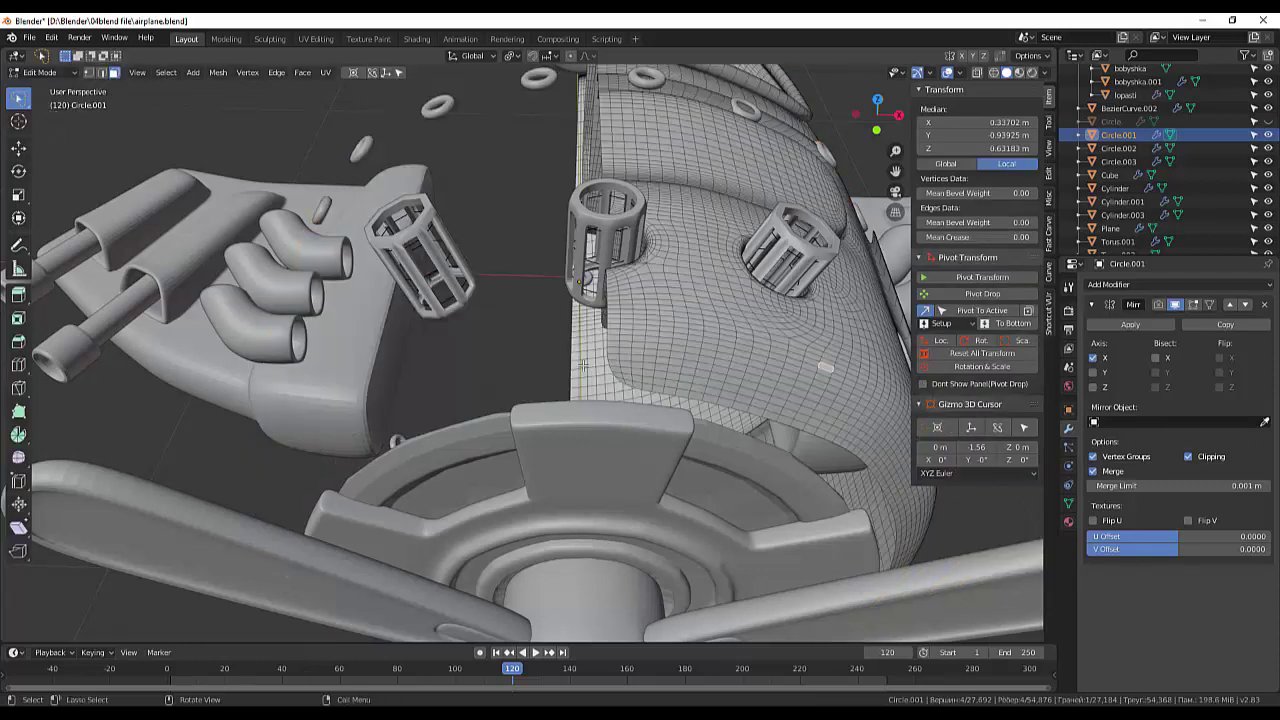
- Select the vertical seam edge loop and flatten it with LoopTools Flatten
click(606, 322)
scroll(605, 322, up, 4)
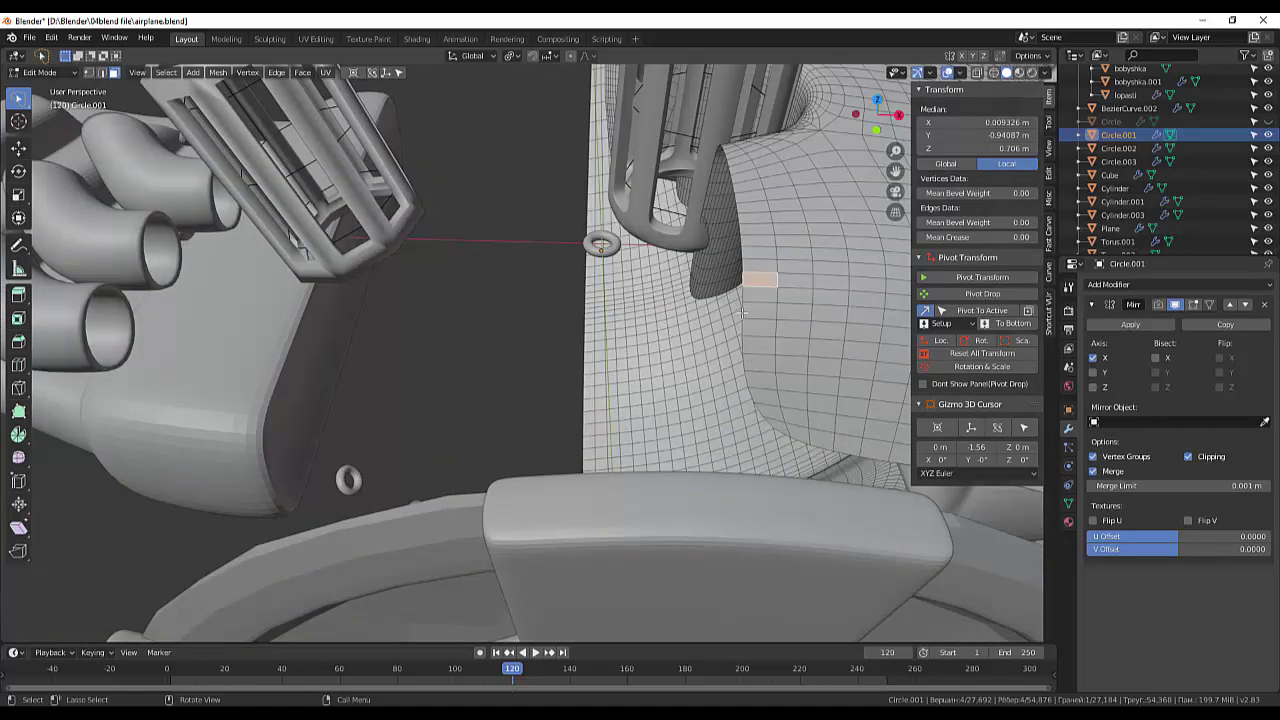
click(101, 72)
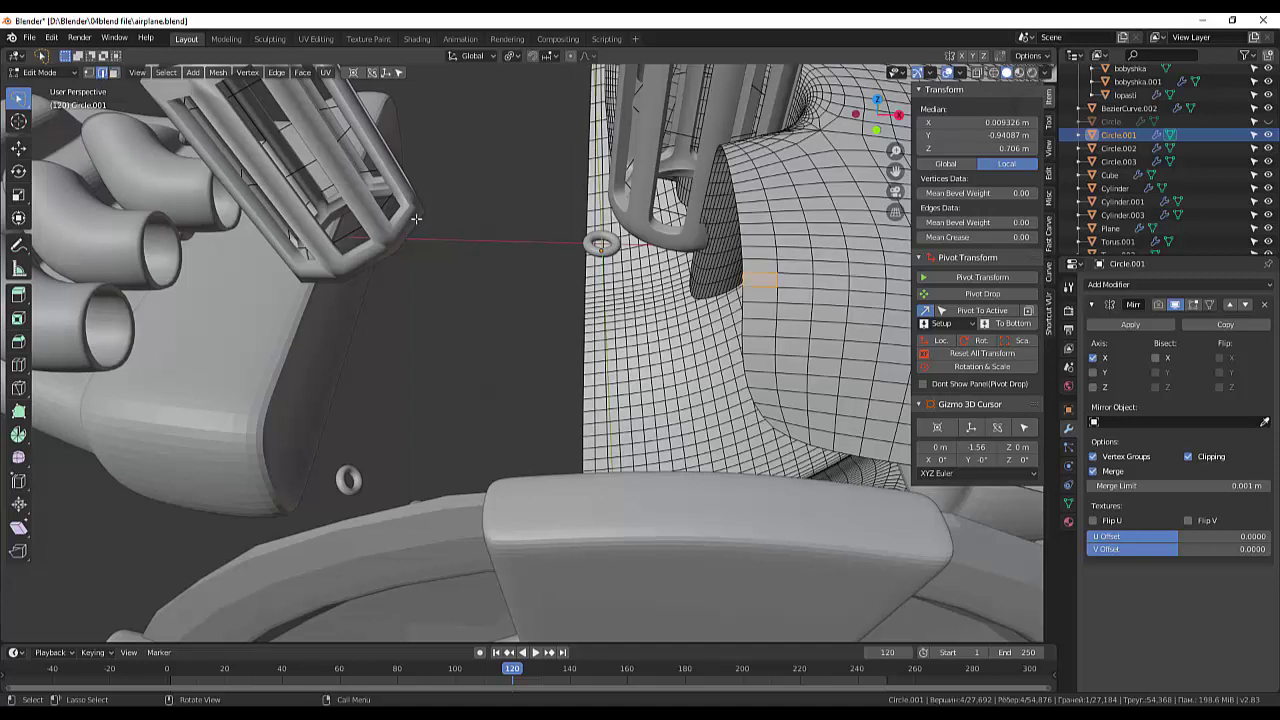
alt+click(742, 295)
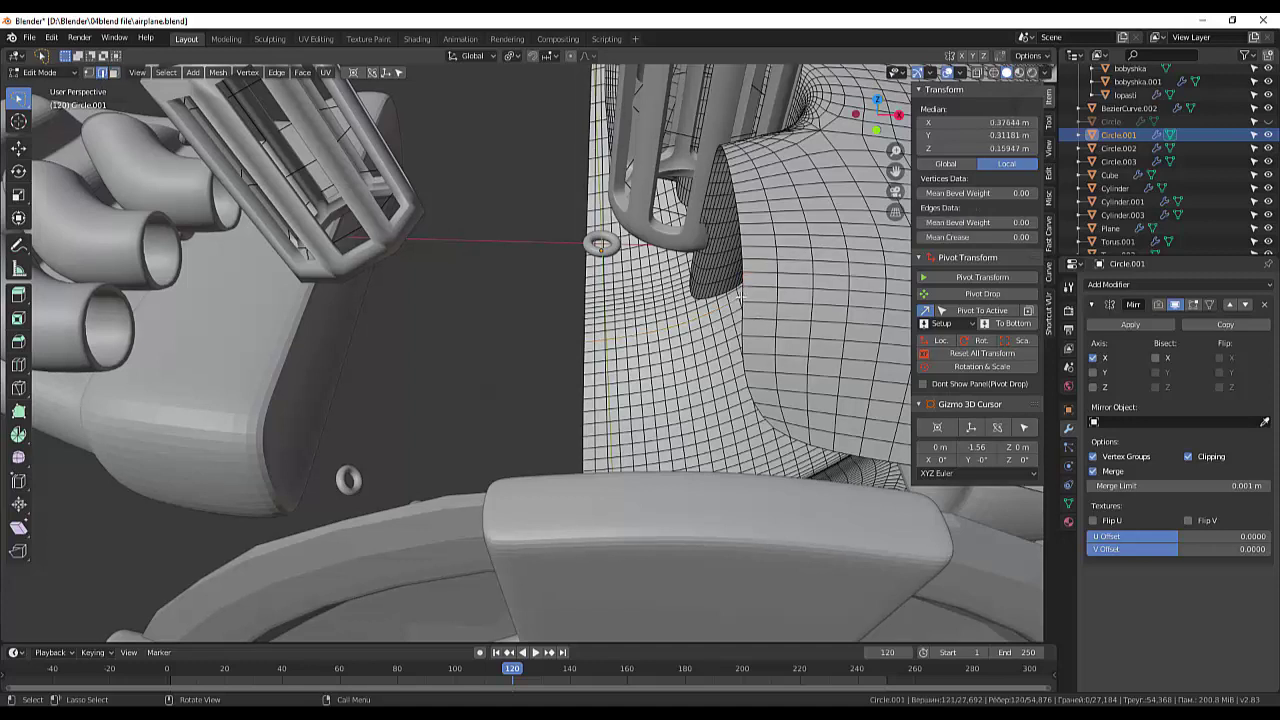
alt+click(742, 294)
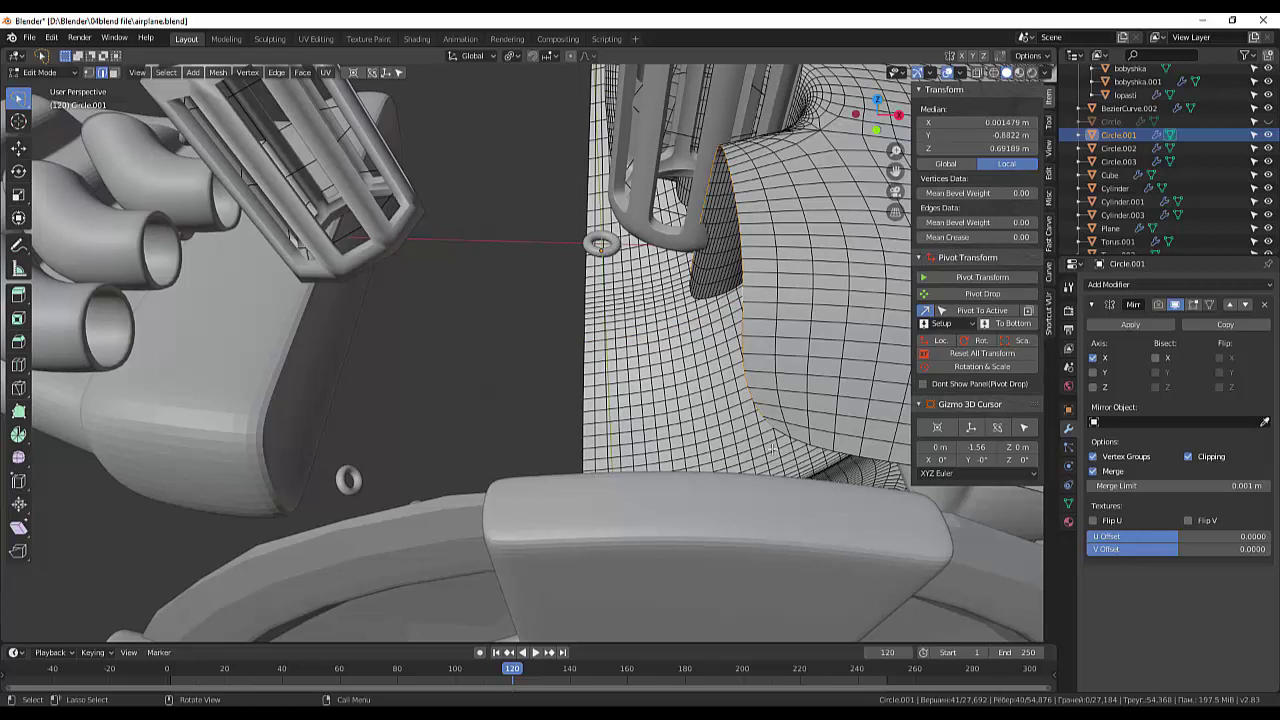
click(90, 73)
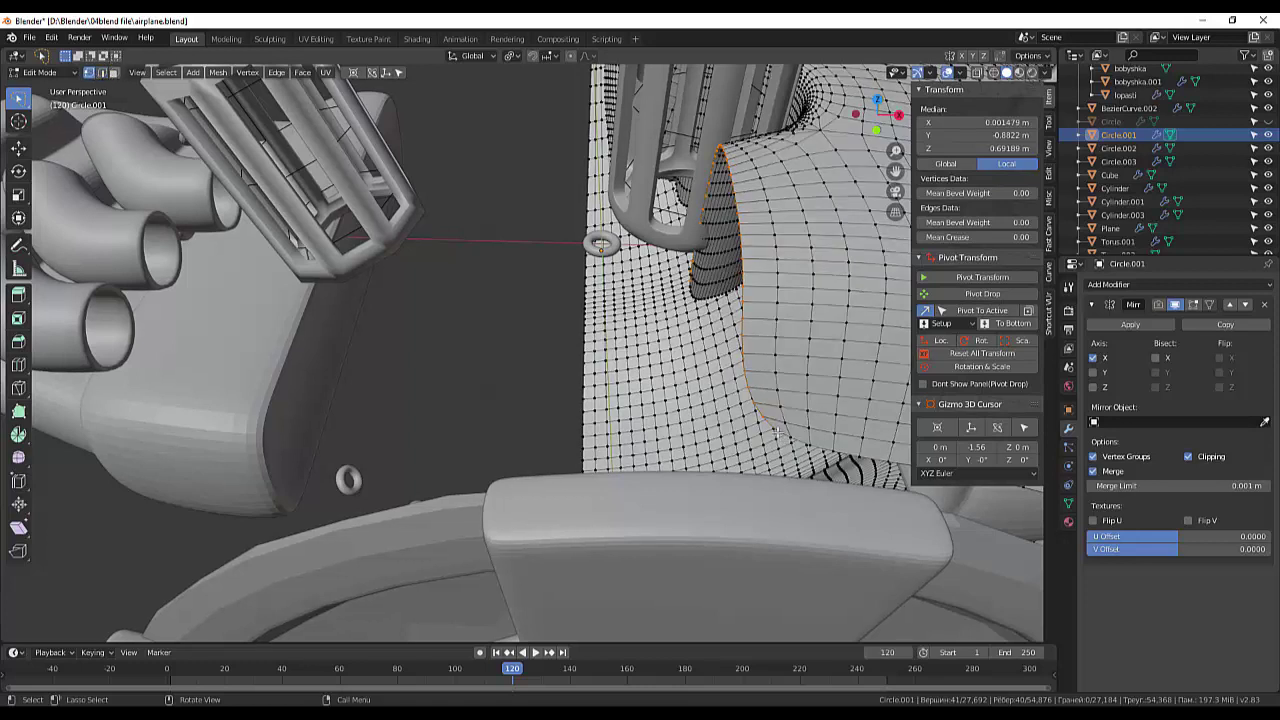
right_click(791, 367)
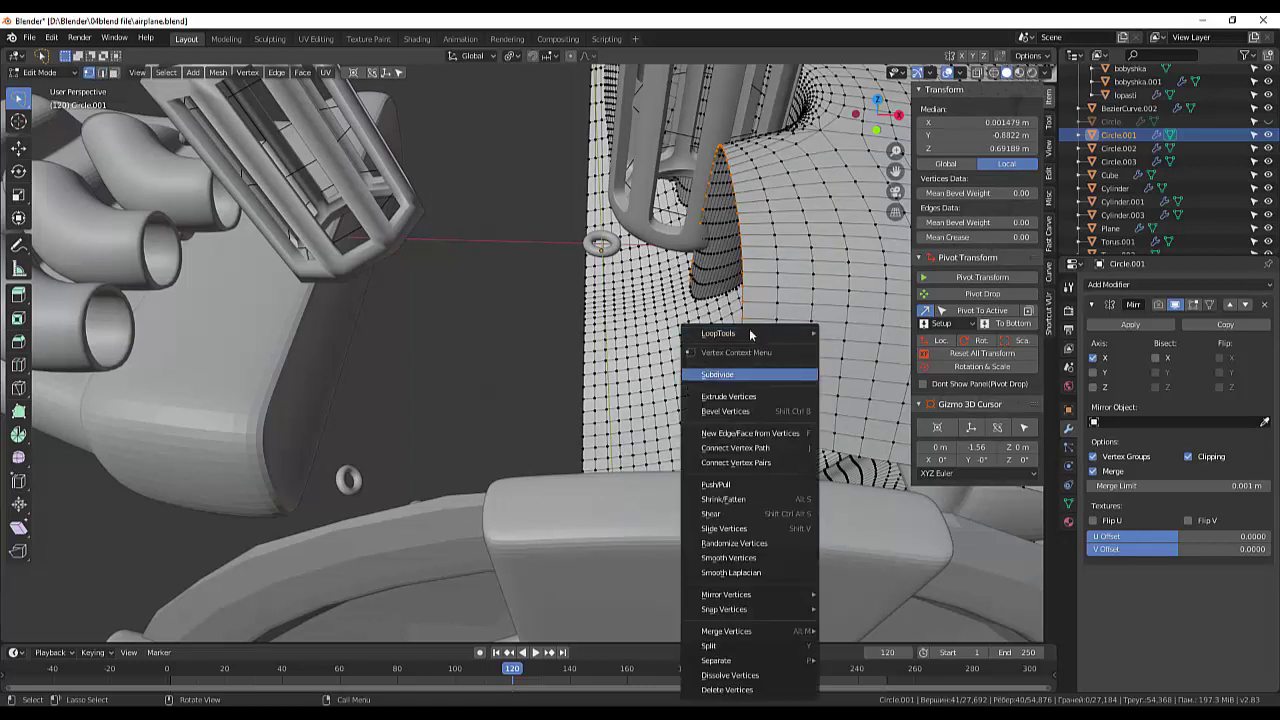
mouse_move(748, 333)
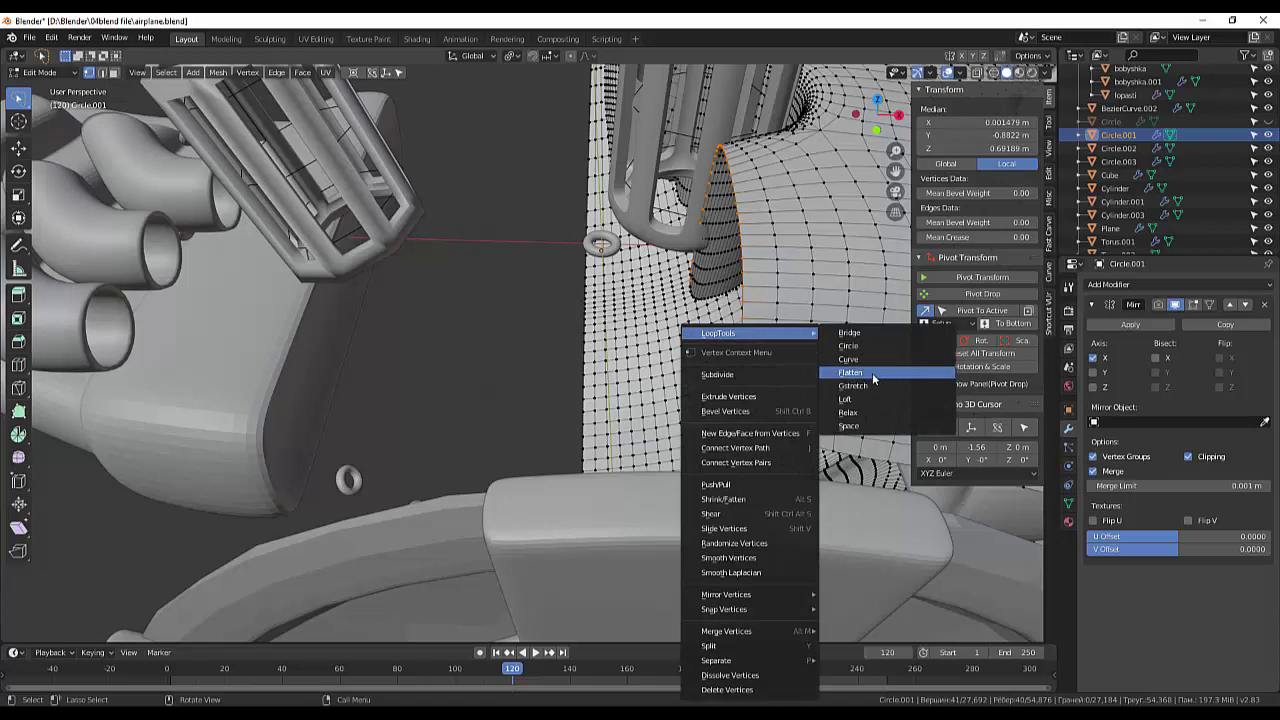
click(872, 373)
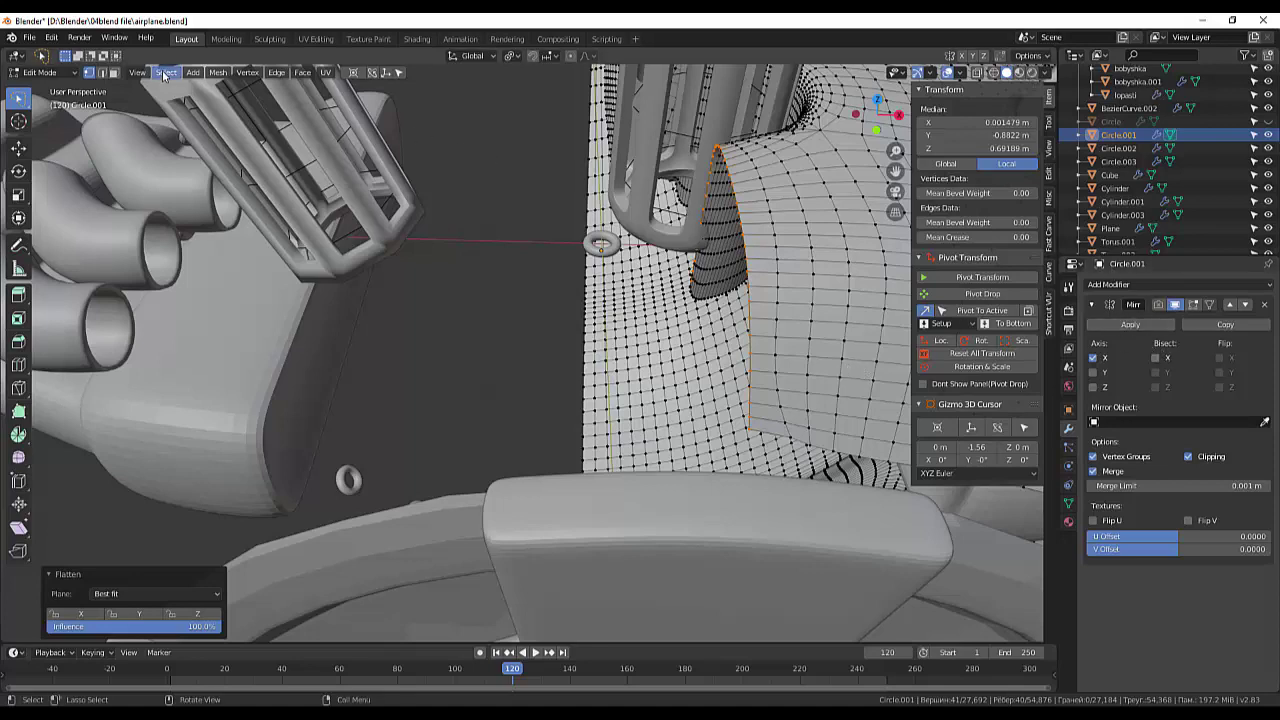
middle_drag(606, 176, 630, 215)
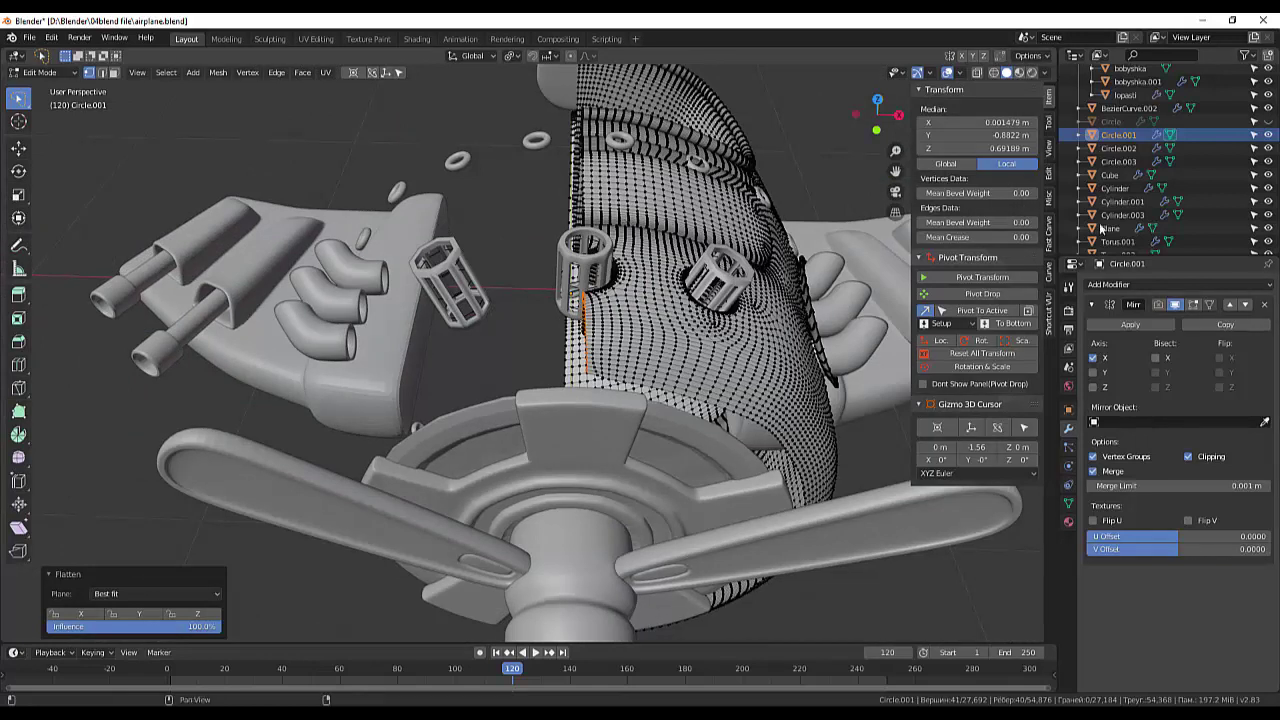
- Show the mirrored half in Edit Mode and move the selected seam vertices into line
click(1192, 305)
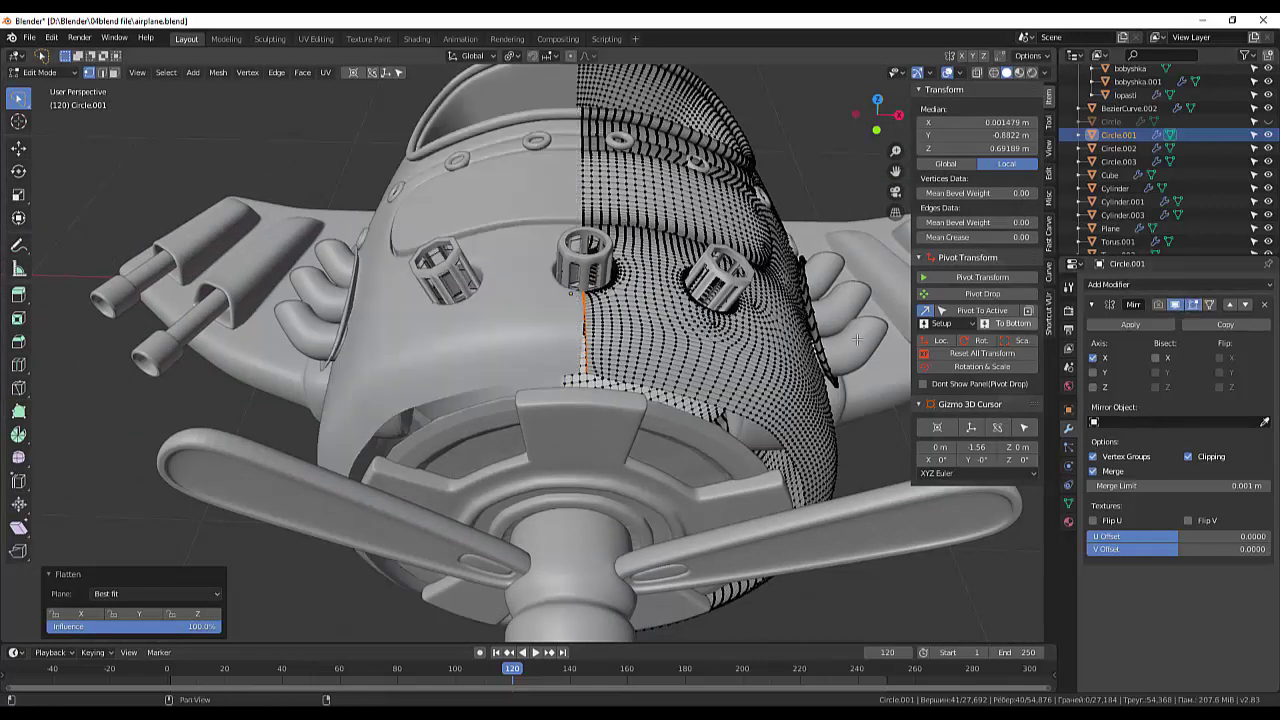
middle_drag(640, 330, 627, 307)
scroll(627, 307, up, 4)
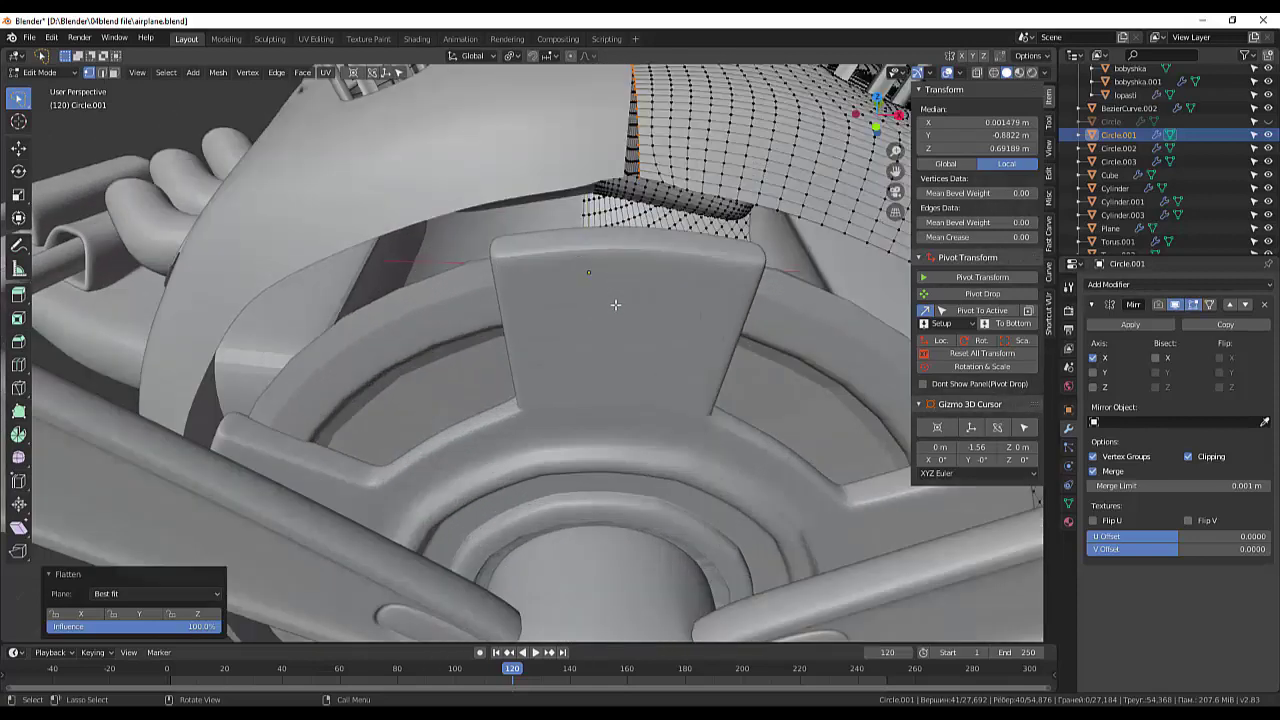
shift+scroll(588, 271, up, 5)
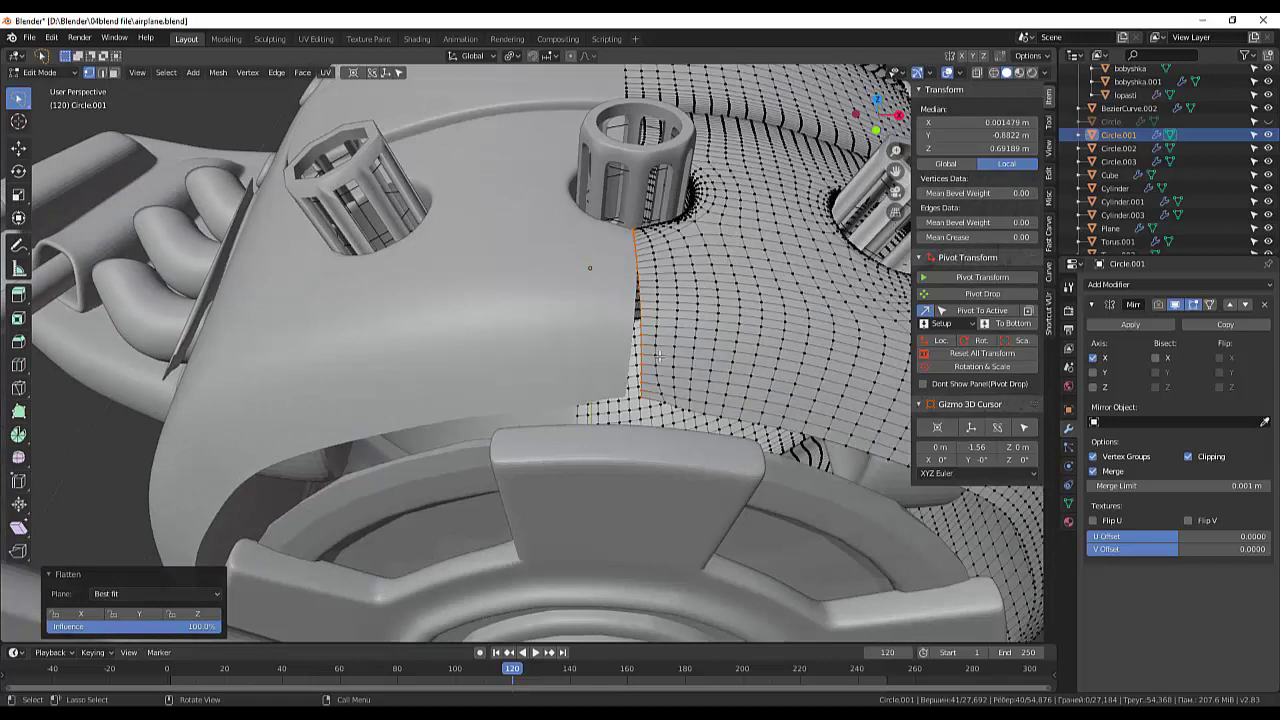
key(g)
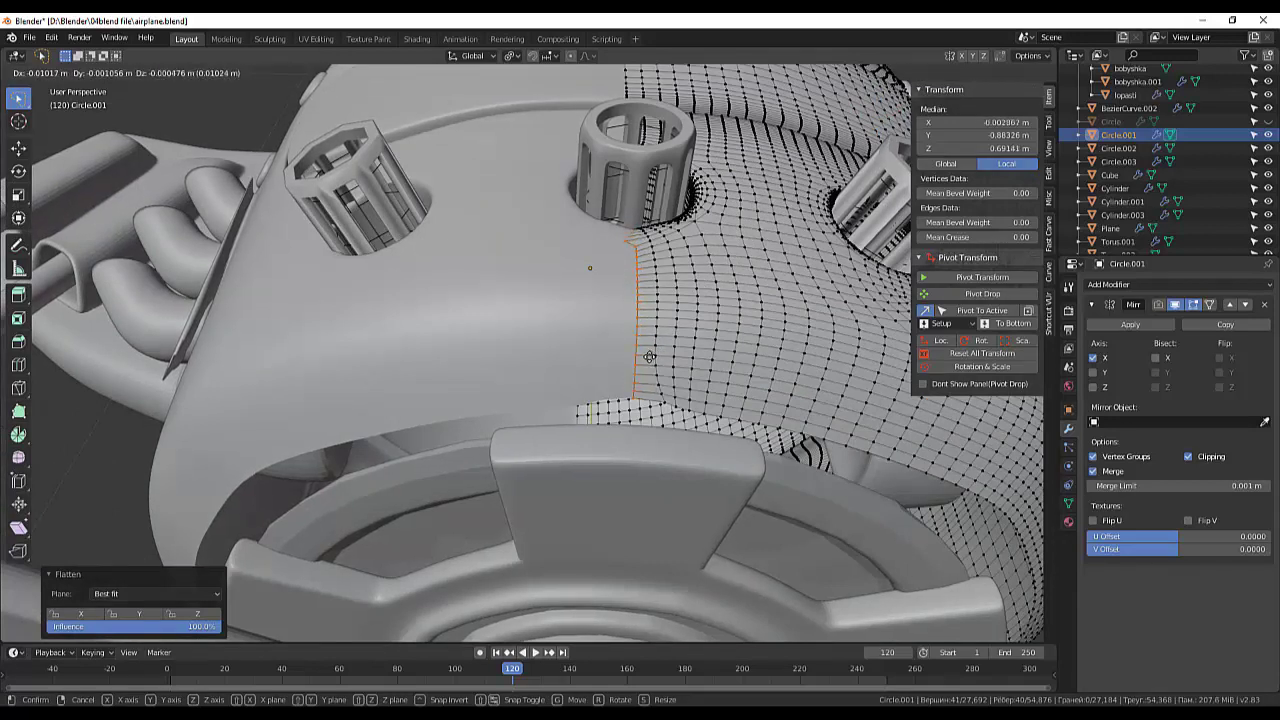
click(650, 357)
click(626, 240)
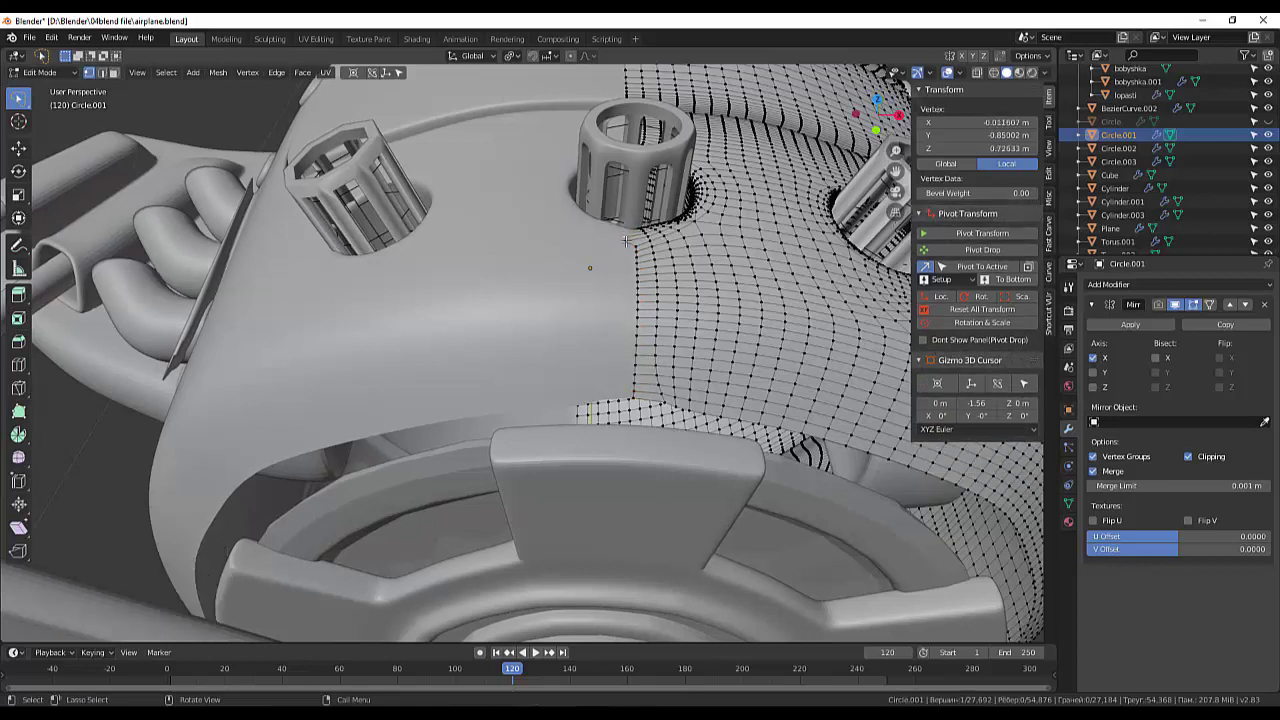
shift+click(645, 236)
- Select a seam edge near the barrels and move it into position
scroll(660, 235, up, 5)
scroll(664, 243, down, 5)
shift+middle_drag(665, 245, 609, 434)
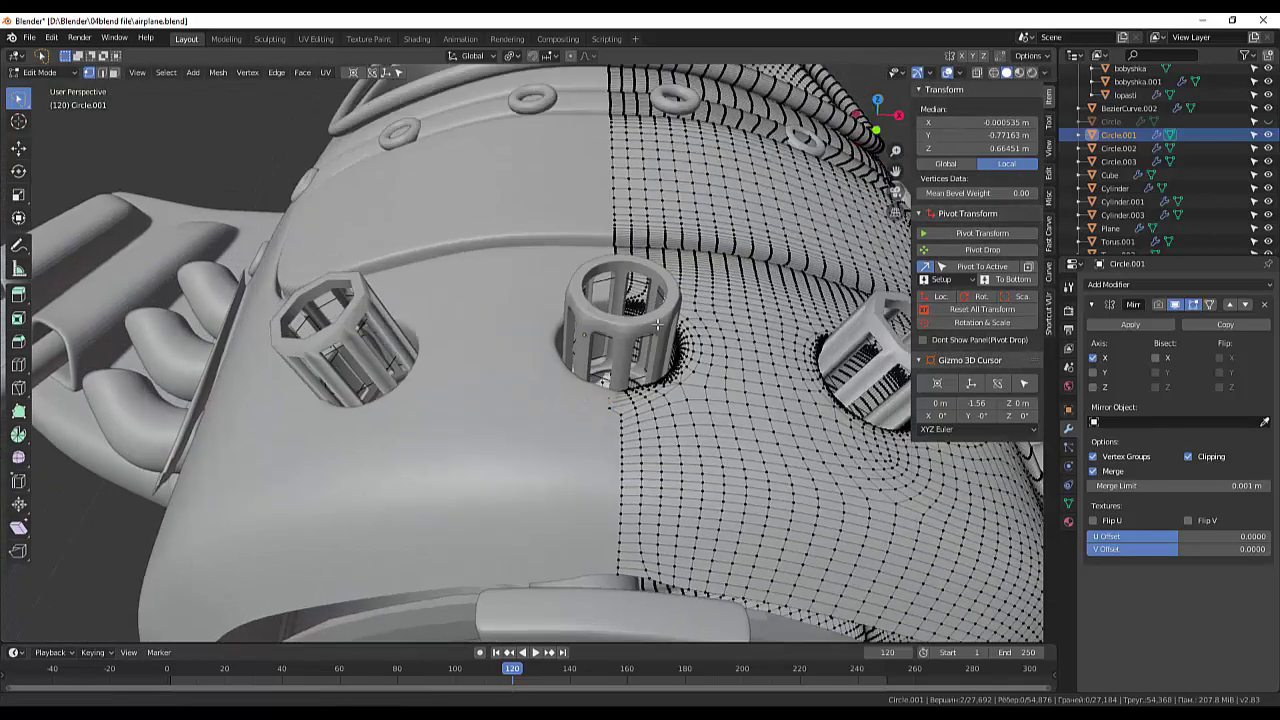
shift+click(605, 438)
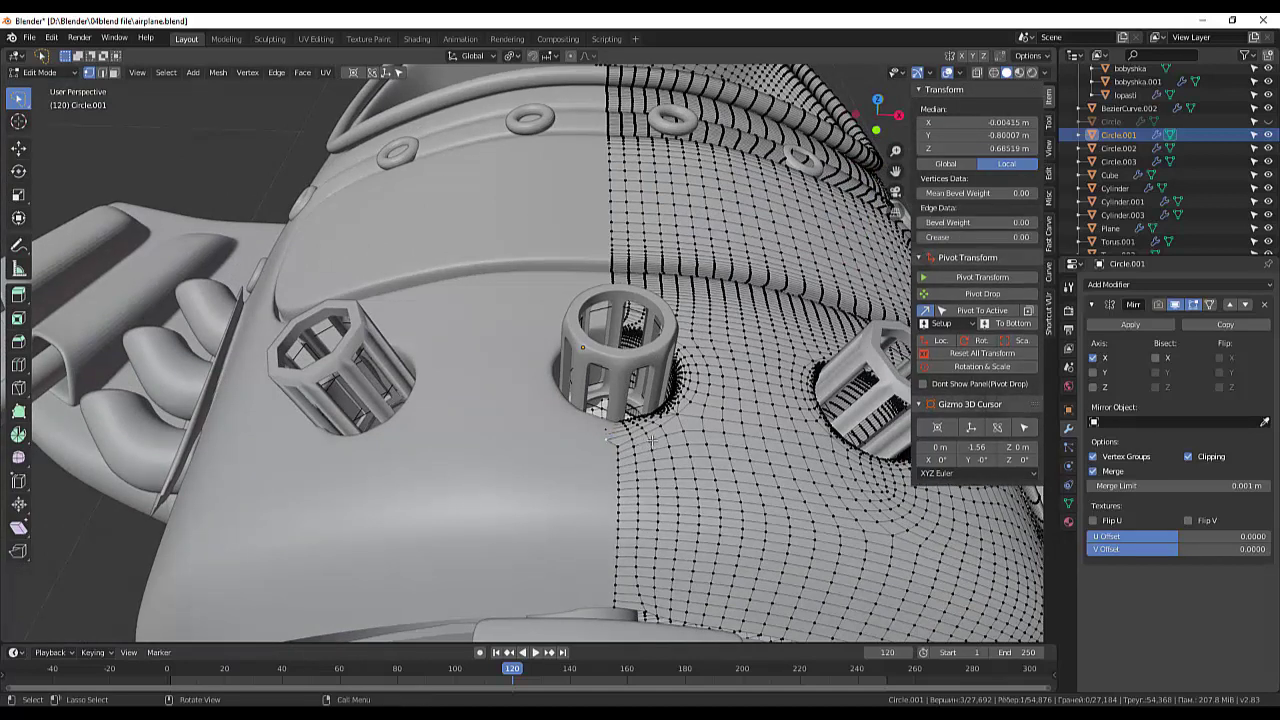
key(g)
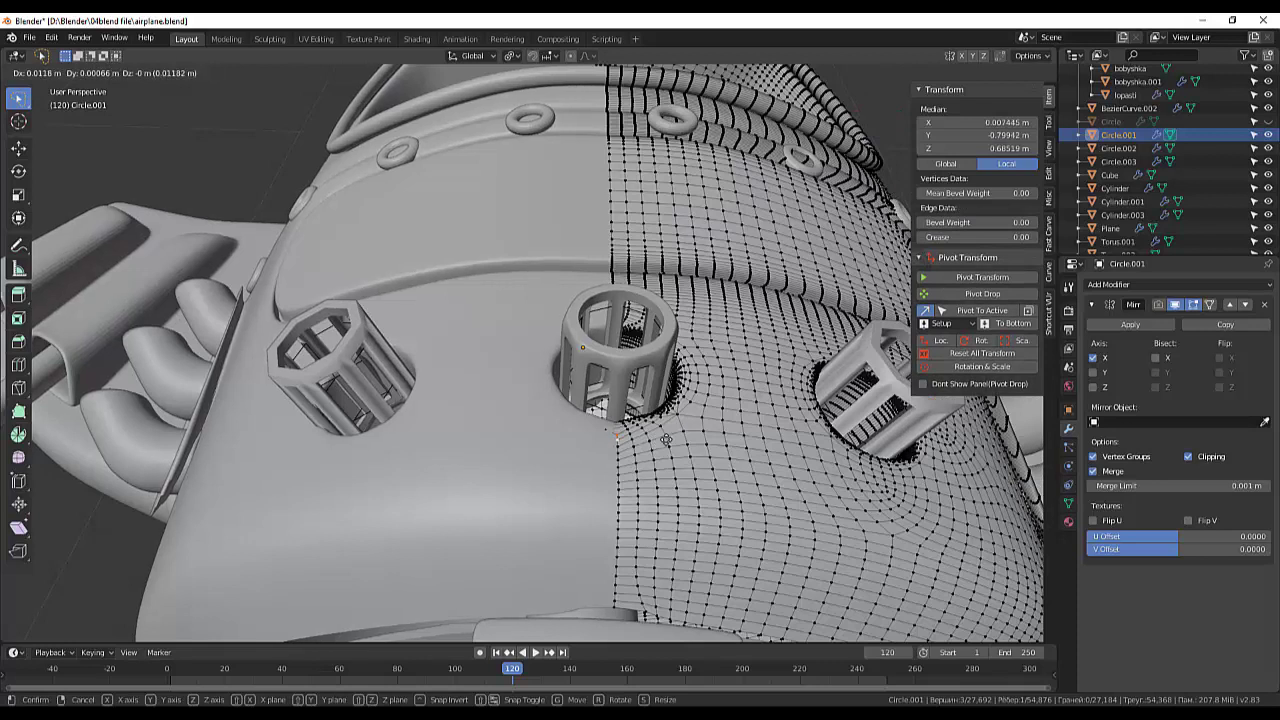
click(666, 440)
- Move a stray vertex near the barrel onto the centre seam at X 0 m
click(603, 428)
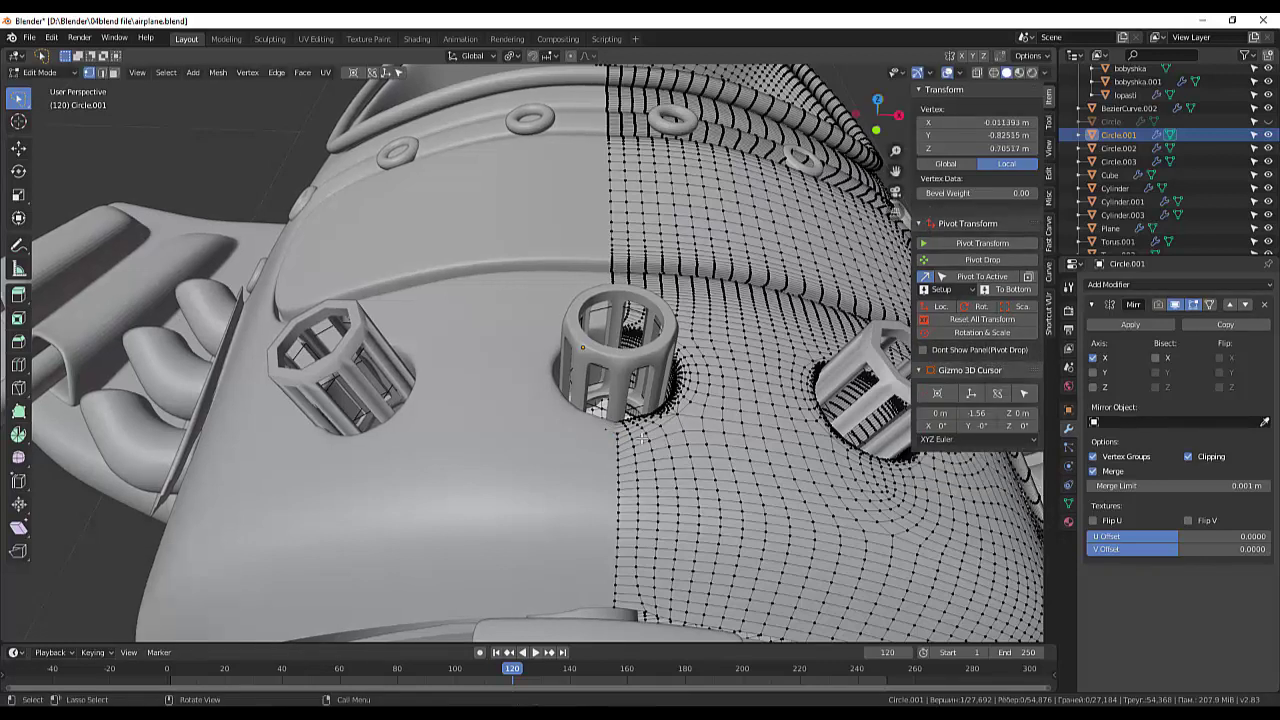
click(604, 427)
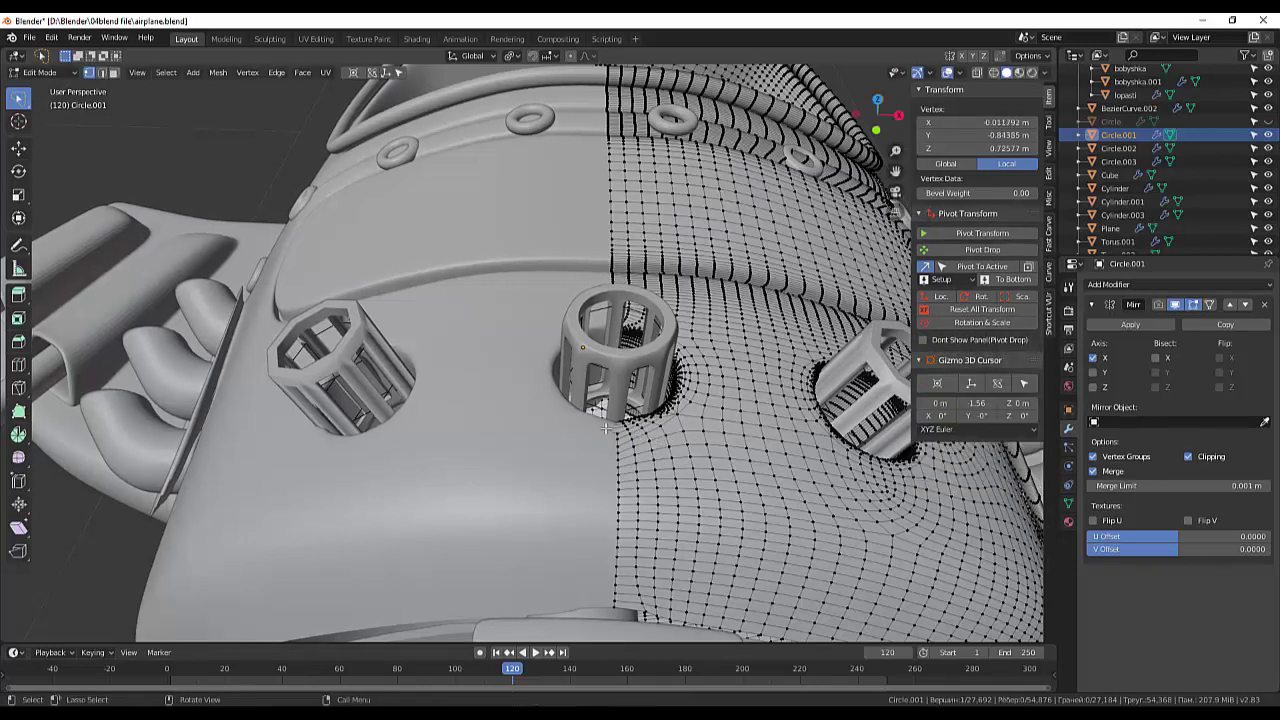
mouse_move(604, 433)
middle_down()
mouse_move(657, 432)
mouse_move(634, 477)
mouse_move(567, 517)
middle_up()
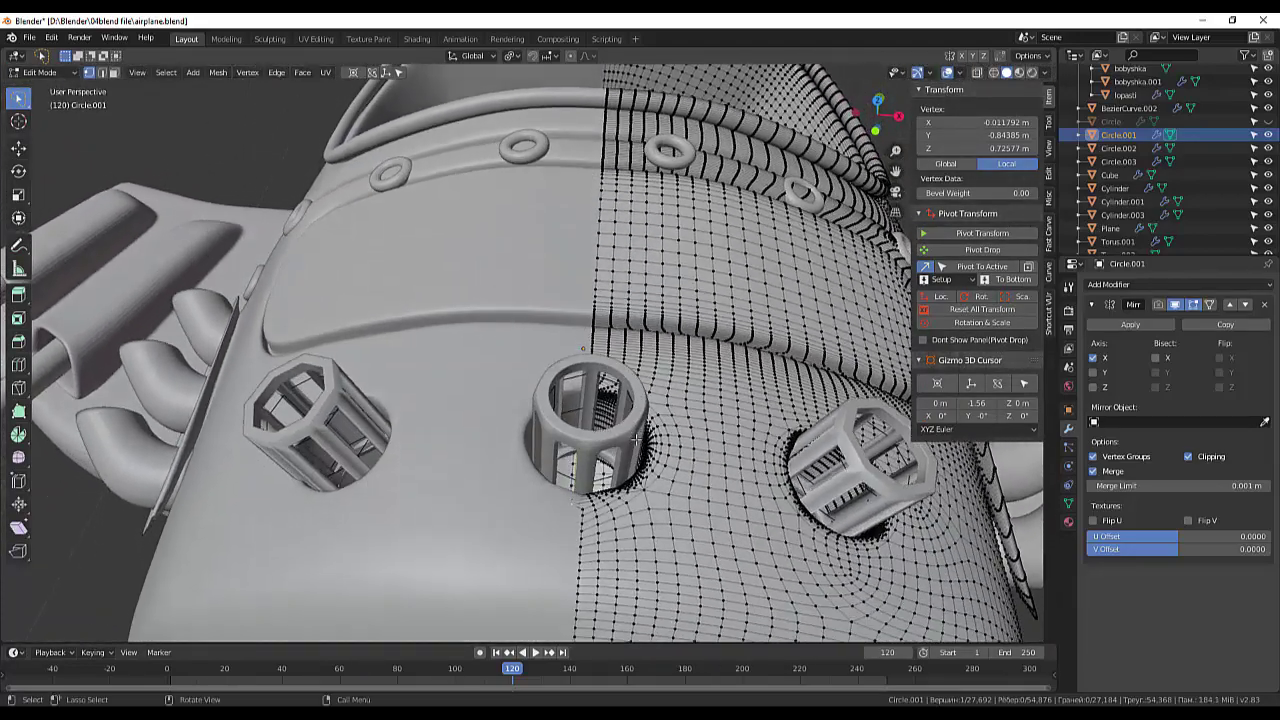
key(g)
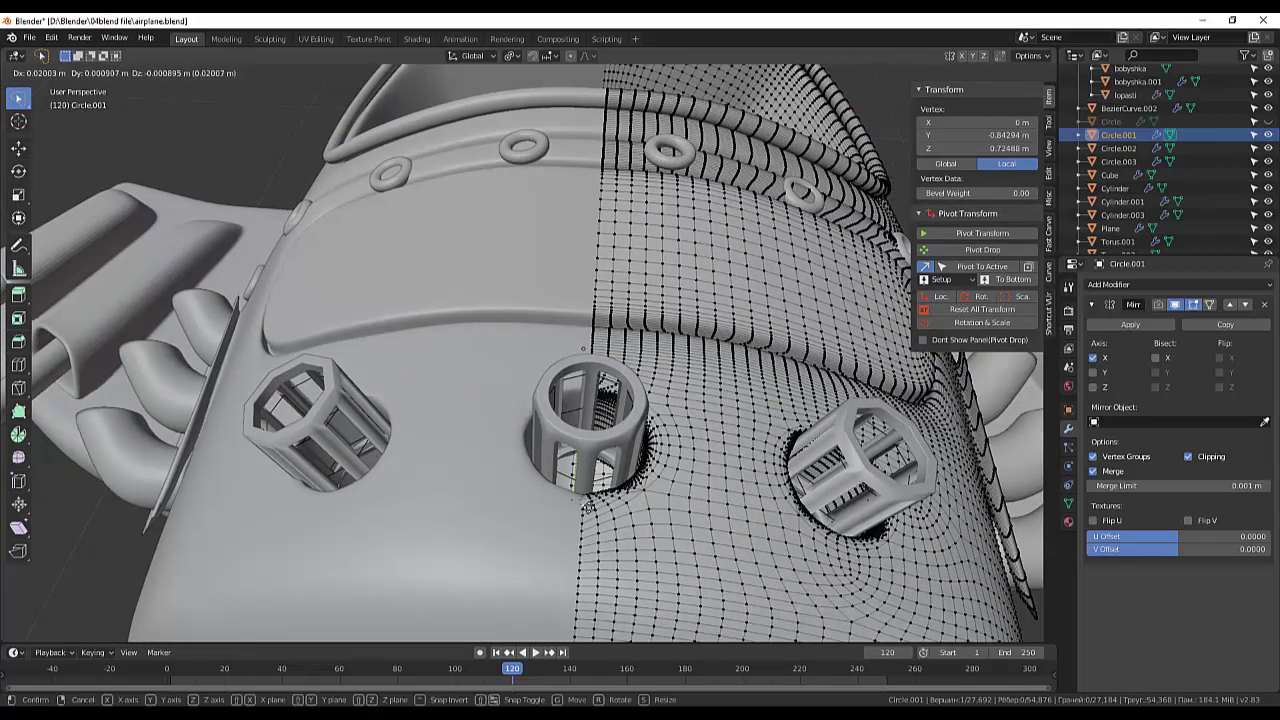
click(588, 506)
click(636, 514)
middle_drag(682, 514, 660, 470)
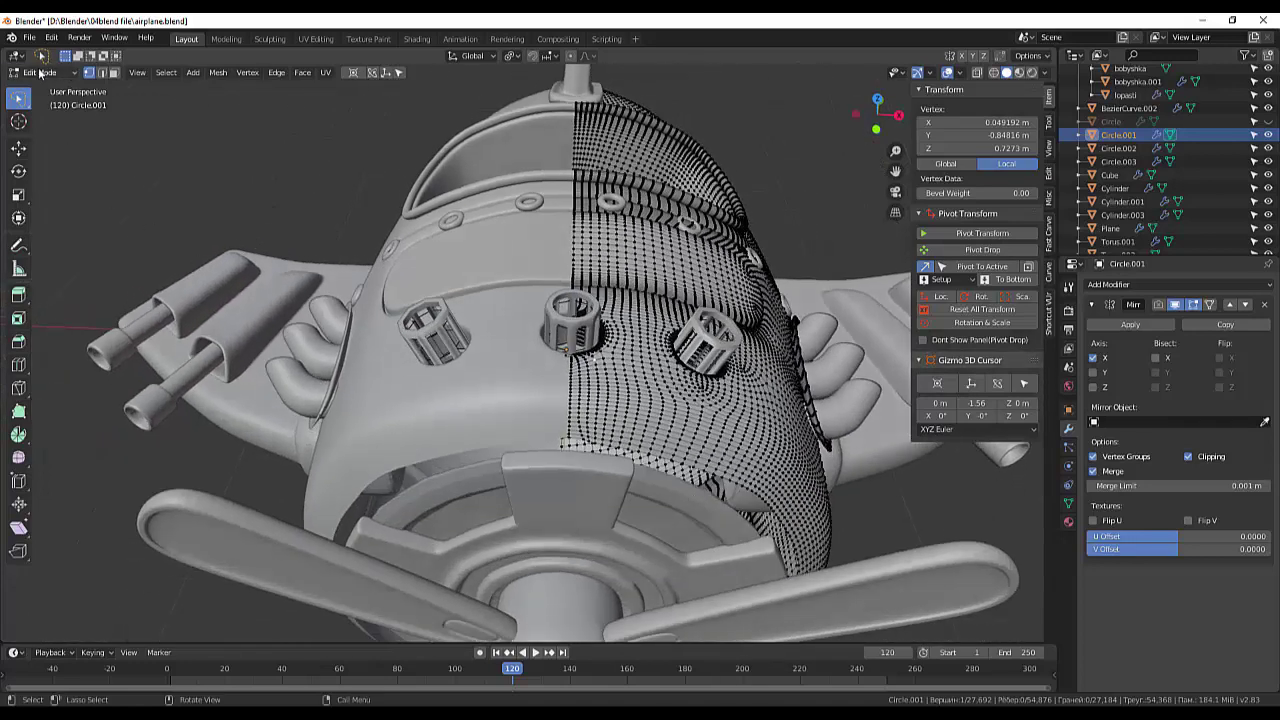
- Return to Object Mode and view the propeller from the front
click(40, 72)
click(52, 88)
mouse_move(252, 225)
middle_down()
mouse_move(252, 163)
mouse_move(221, 157)
middle_up()
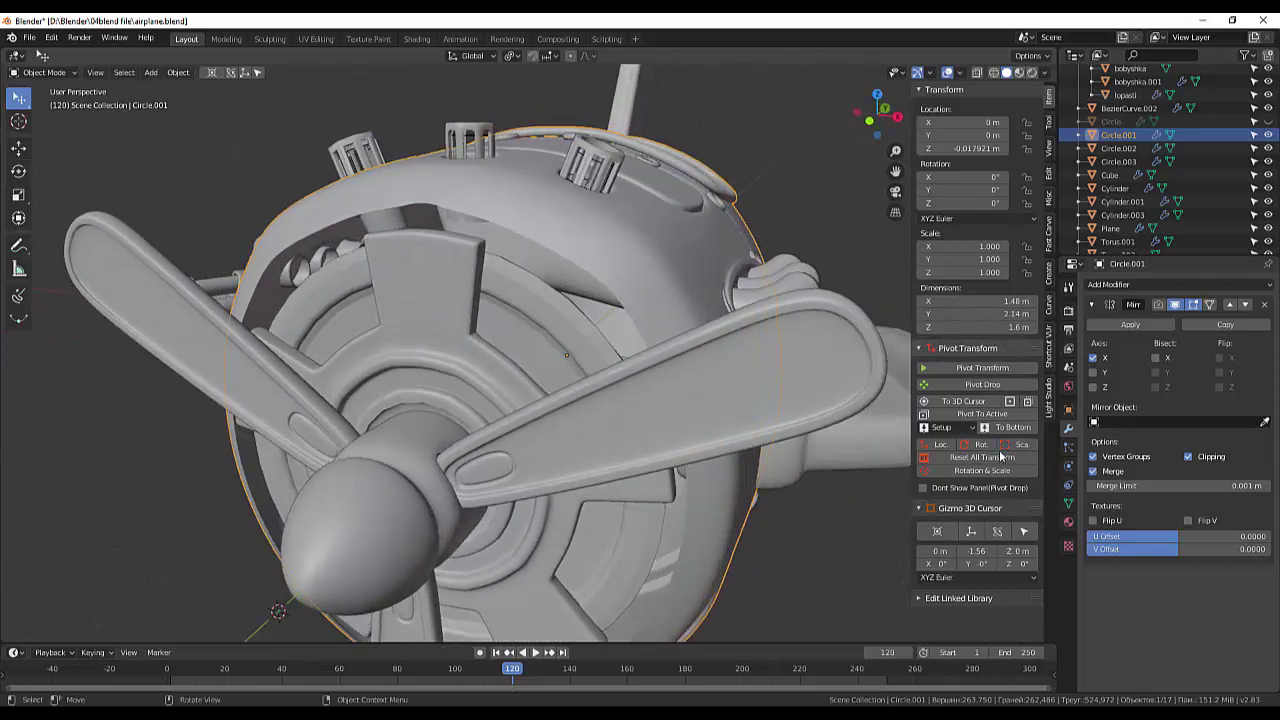
- Unhide the Circle cowling ring and orbit to frontal and front-side views of the plane
click(1268, 121)
scroll(538, 351, down, 2)
scroll(536, 353, down, 2)
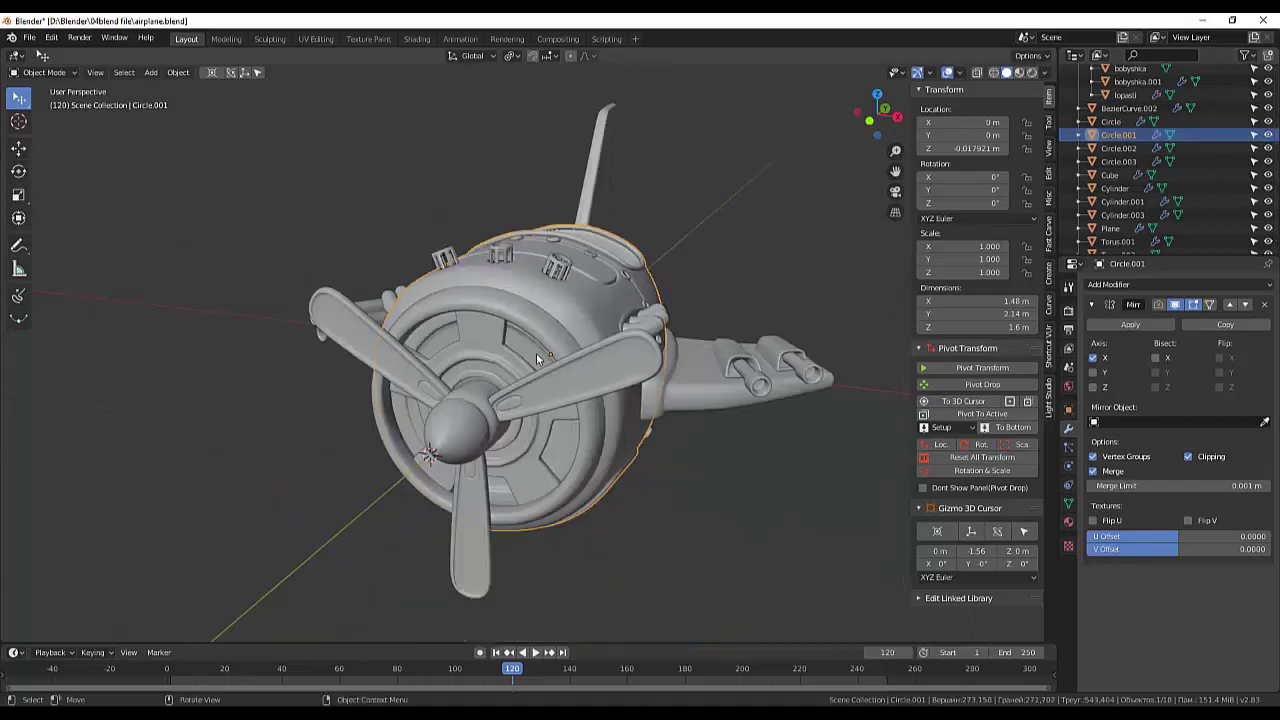
mouse_move(536, 353)
middle_down()
mouse_move(565, 407)
mouse_move(564, 373)
mouse_move(297, 296)
mouse_move(493, 403)
mouse_move(606, 437)
middle_up()
mouse_move(505, 518)
middle_down()
mouse_move(641, 434)
mouse_move(742, 437)
mouse_move(976, 364)
mouse_move(754, 412)
mouse_move(766, 405)
middle_up()
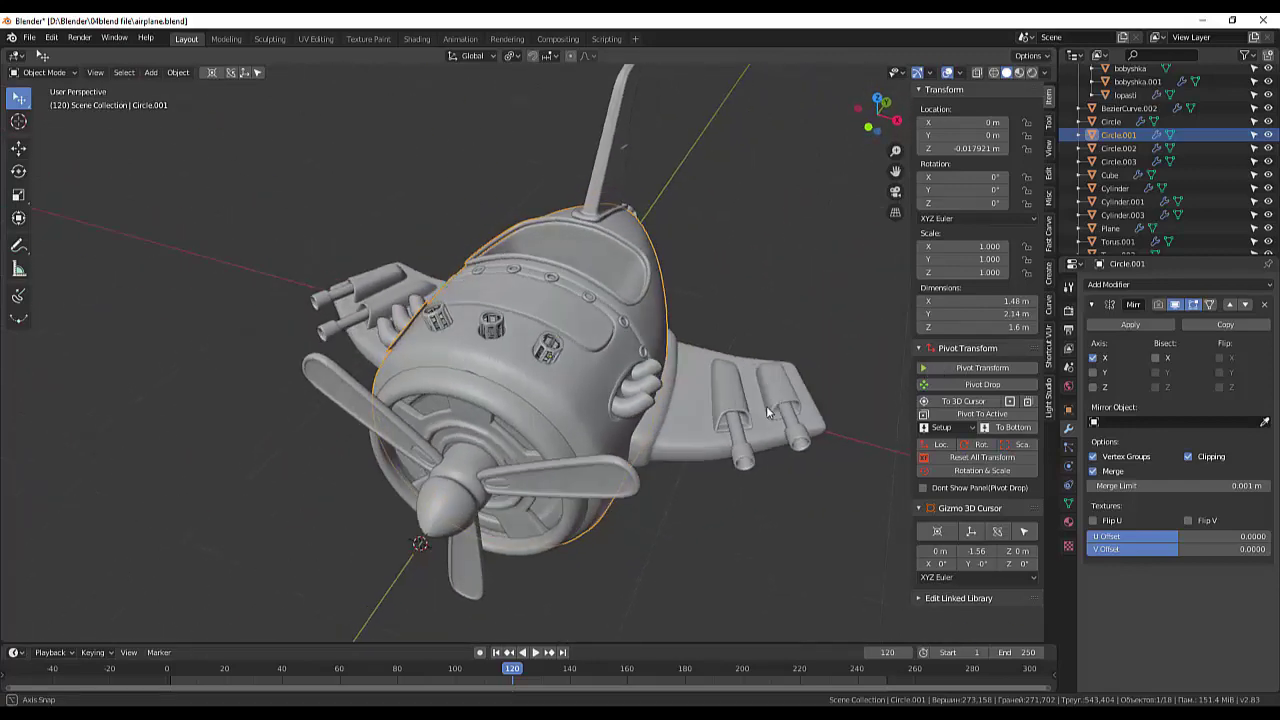
scroll(724, 394, up, 2)
scroll(724, 394, up, 2)
scroll(717, 398, down, 2)
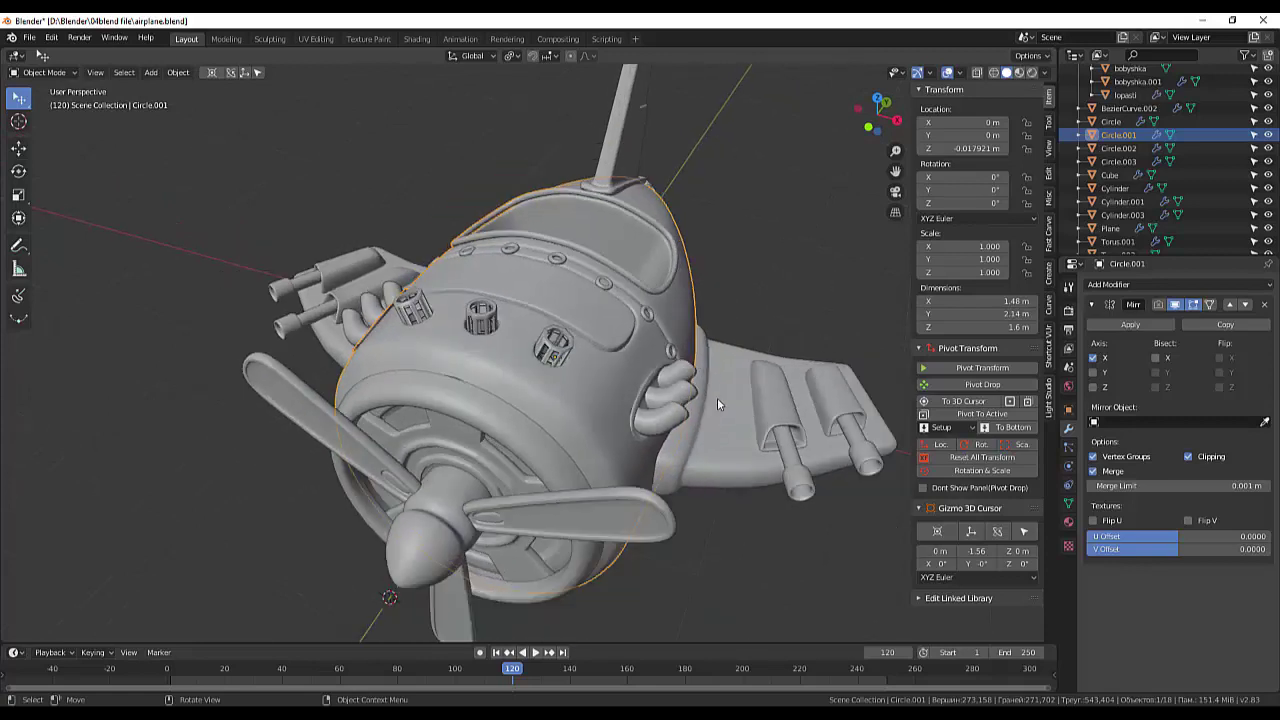
click(743, 554)
- Inspect the plane from the front, then leave nothing selected
mouse_move(738, 494)
middle_down()
mouse_move(772, 500)
mouse_move(764, 483)
mouse_move(783, 454)
middle_up()
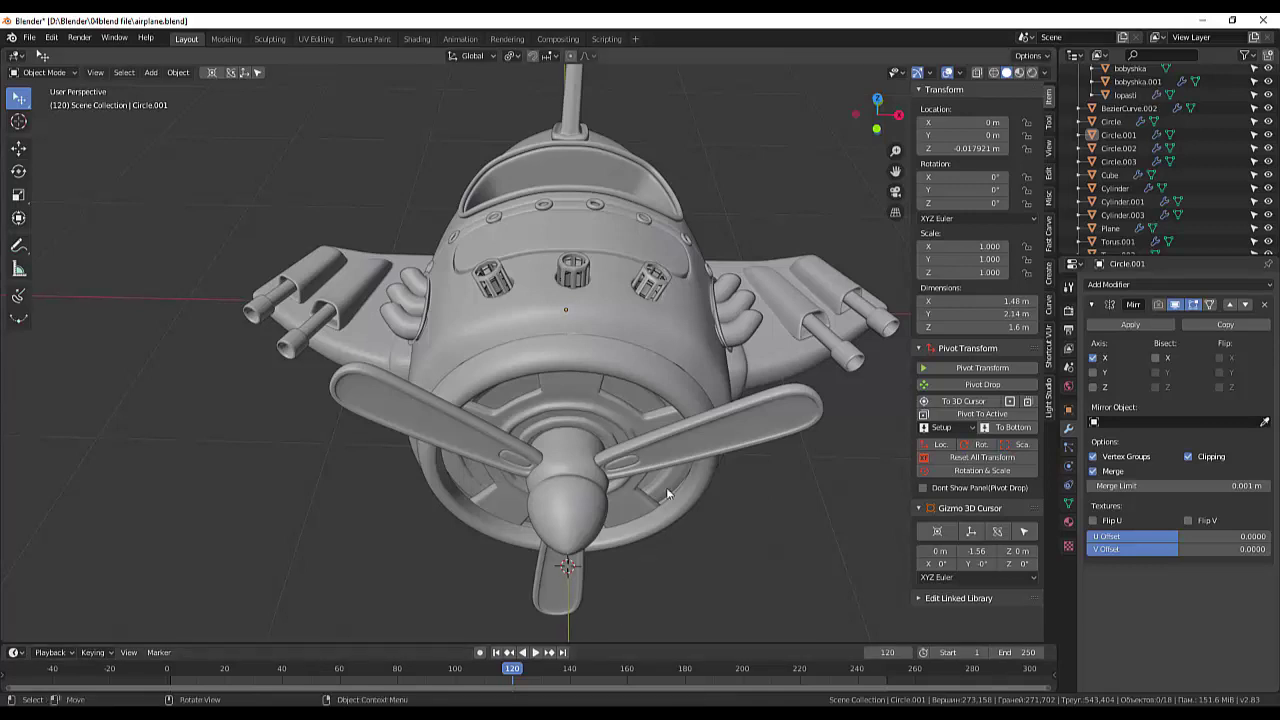
scroll(776, 428, up, 3)
click(848, 341)
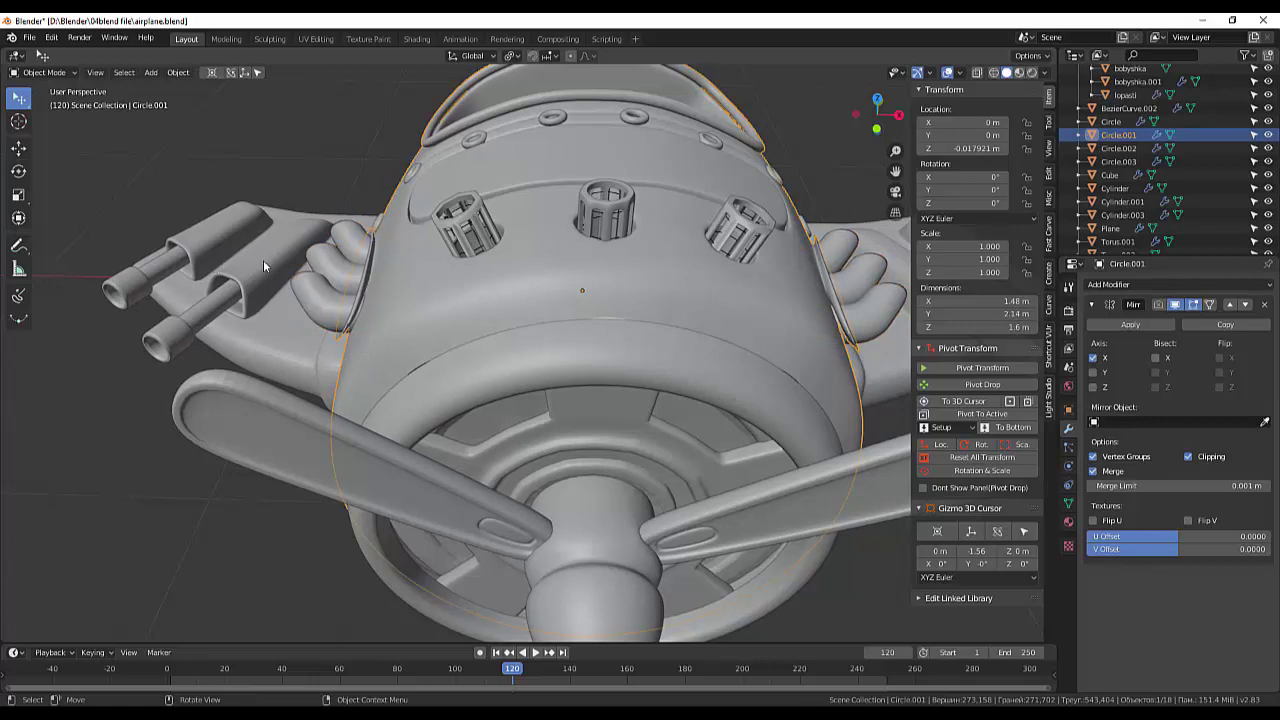
scroll(538, 500, down, 2)
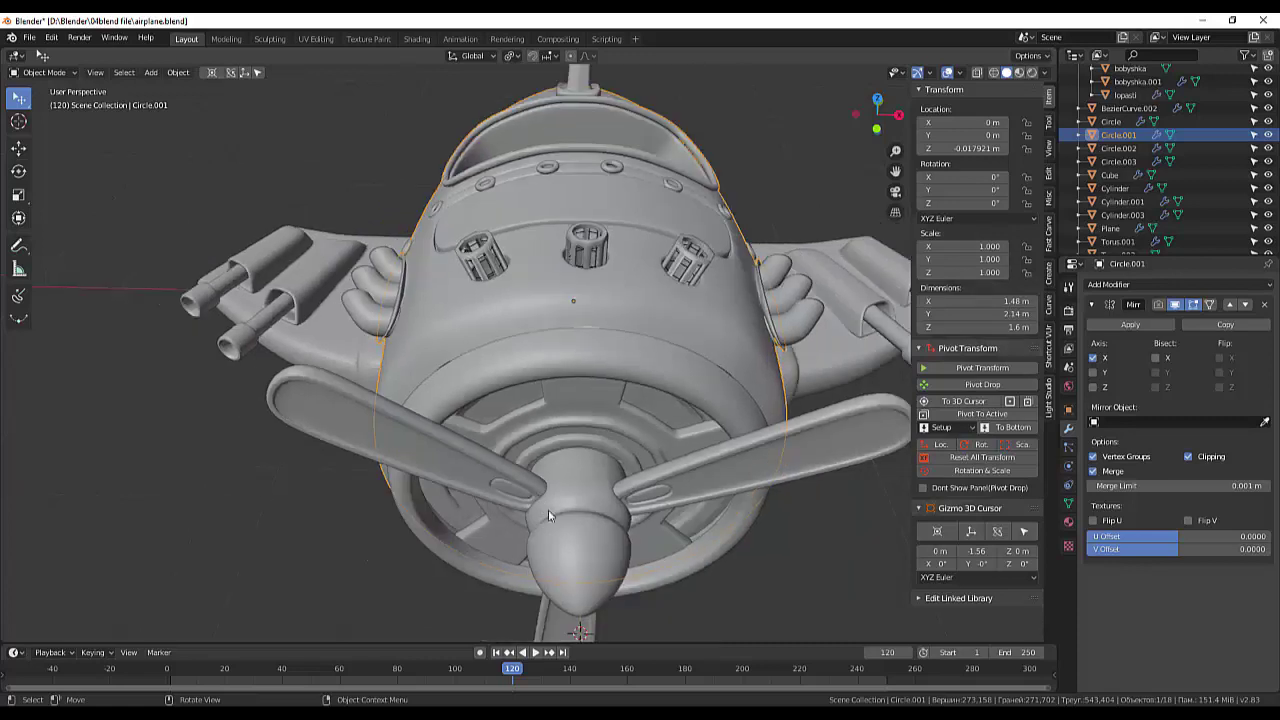
click(757, 585)
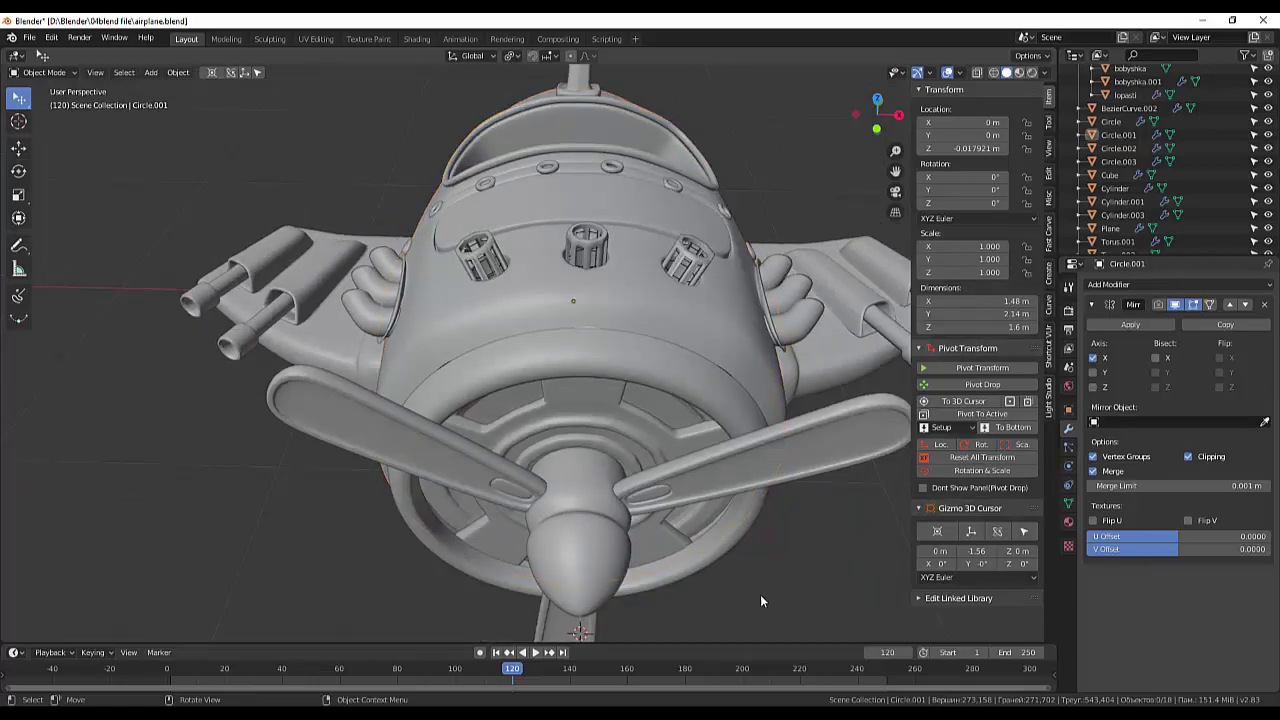